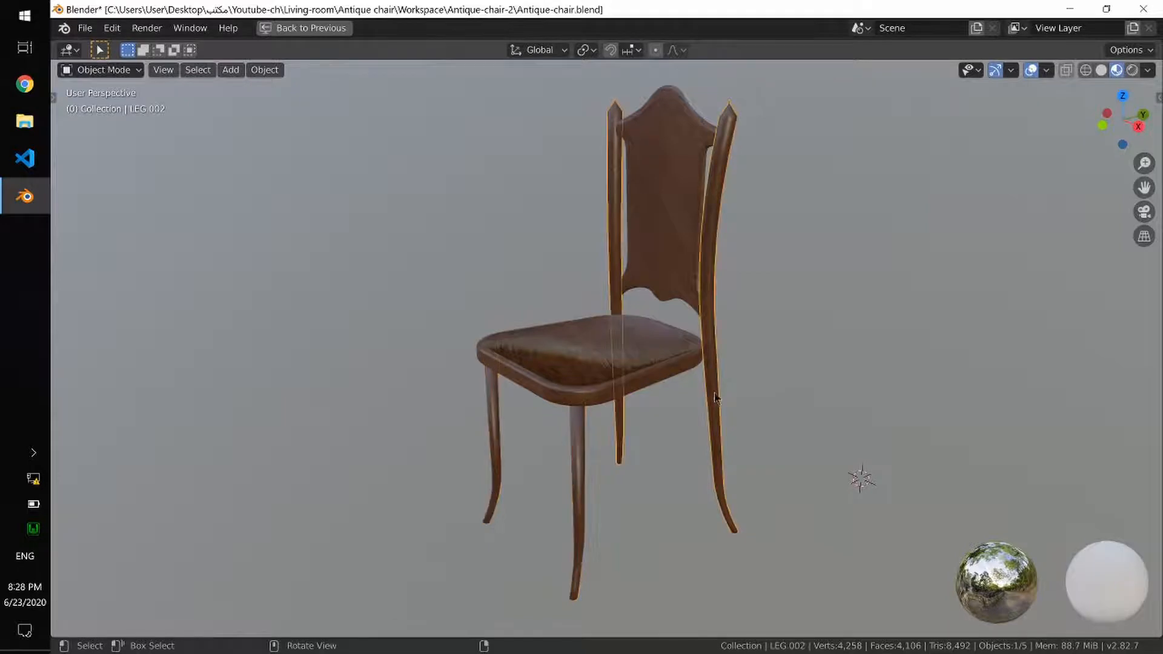
click(677, 233)
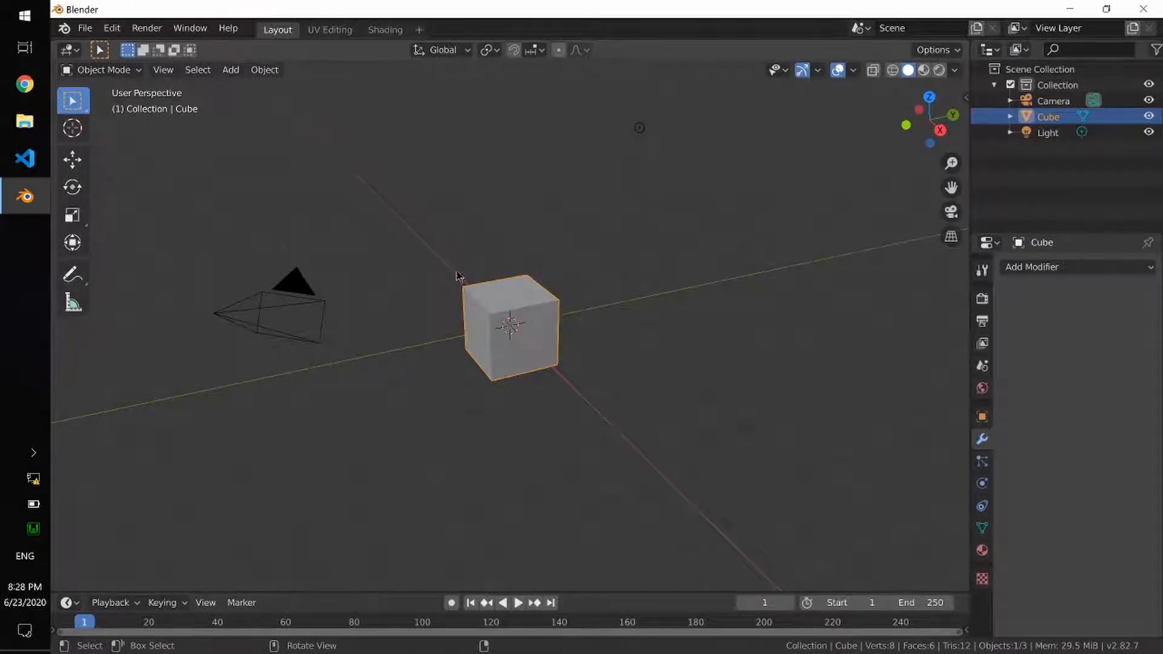
Delete the default camera and light from the scene, keeping only the cube
click(296, 284)
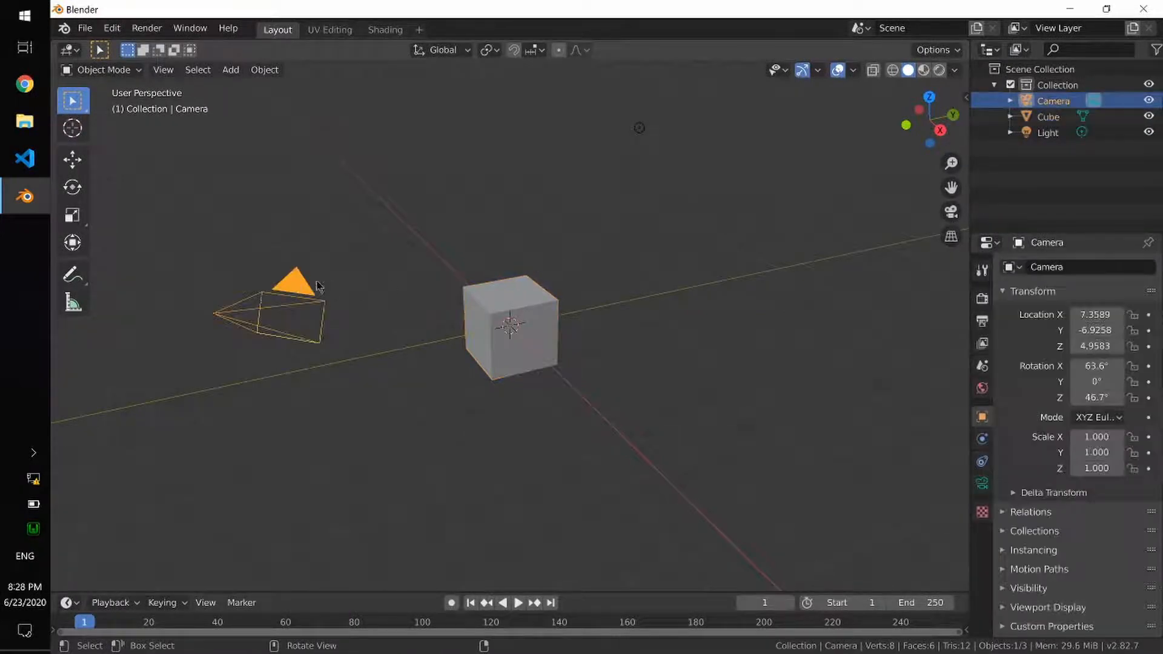
shift+click(639, 128)
key(Delete)
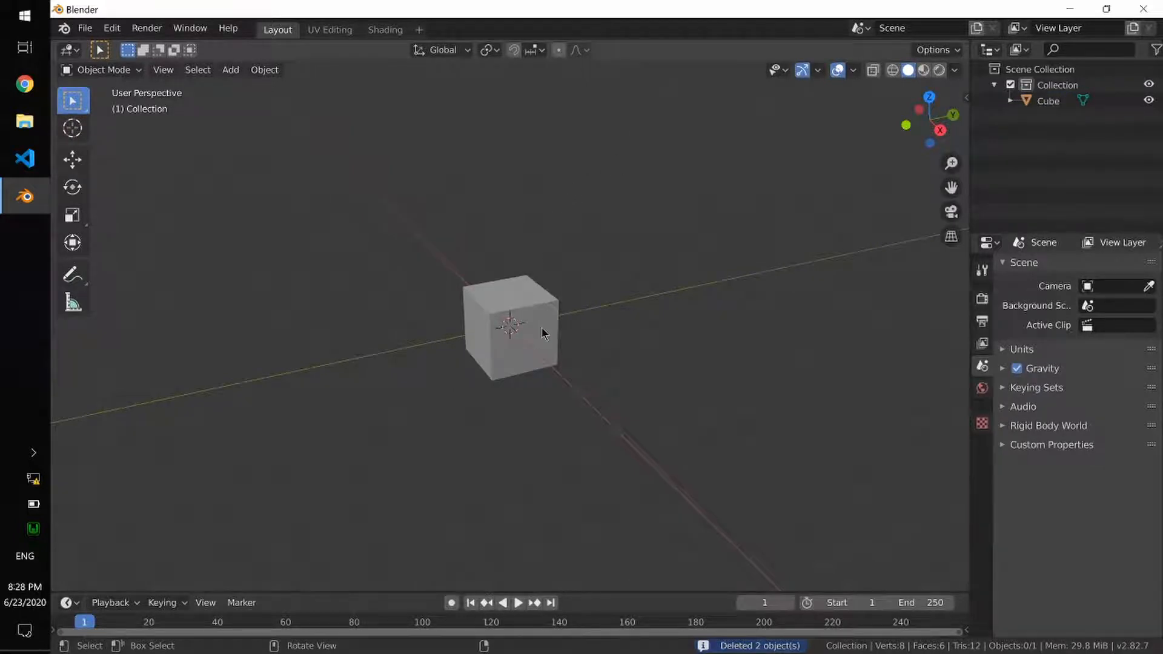
Add the chair photo from the Antique chair folder as a reference image aligned to the front view
key(KP_1)
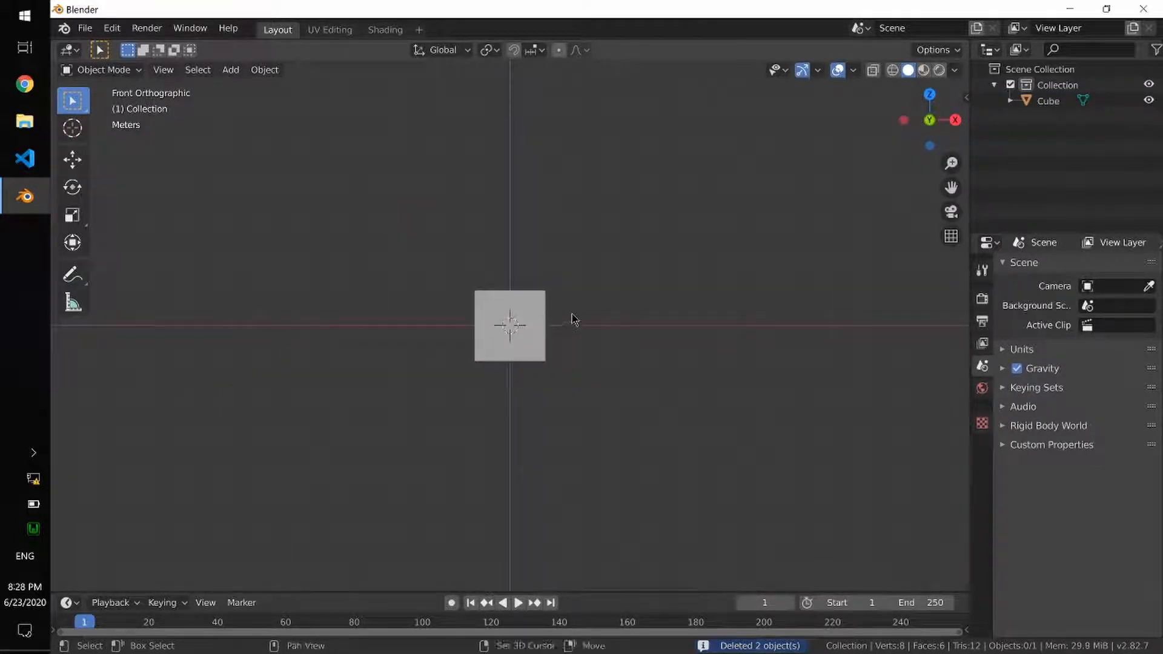
key(shift+a)
mouse_move(586, 314)
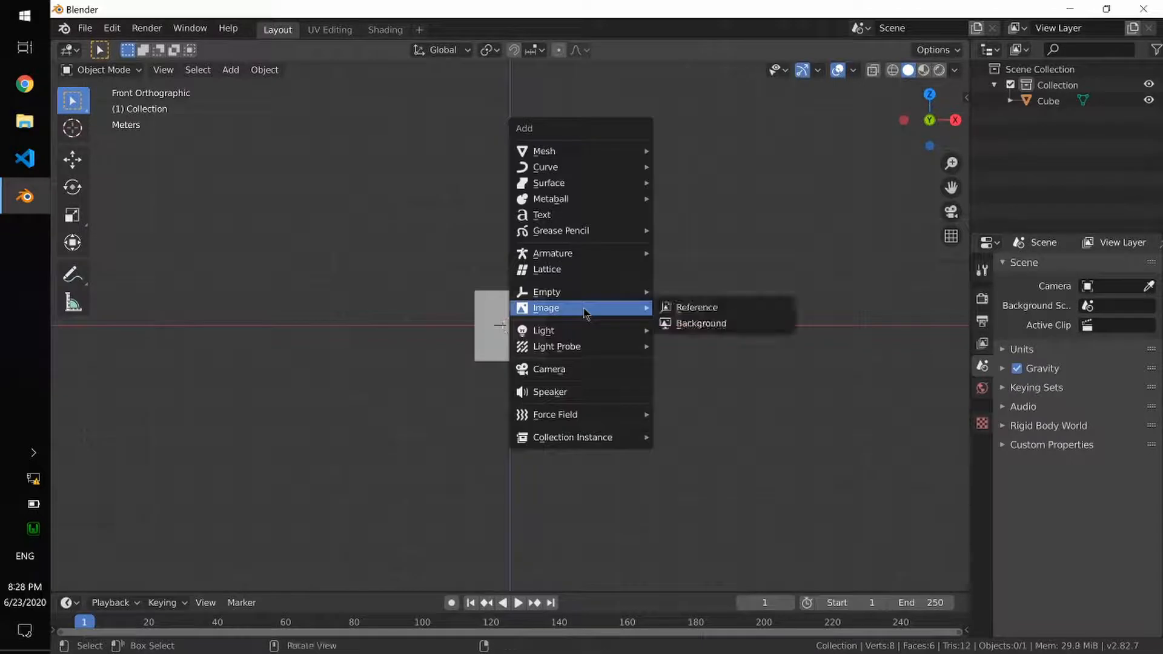
mouse_move(608, 160)
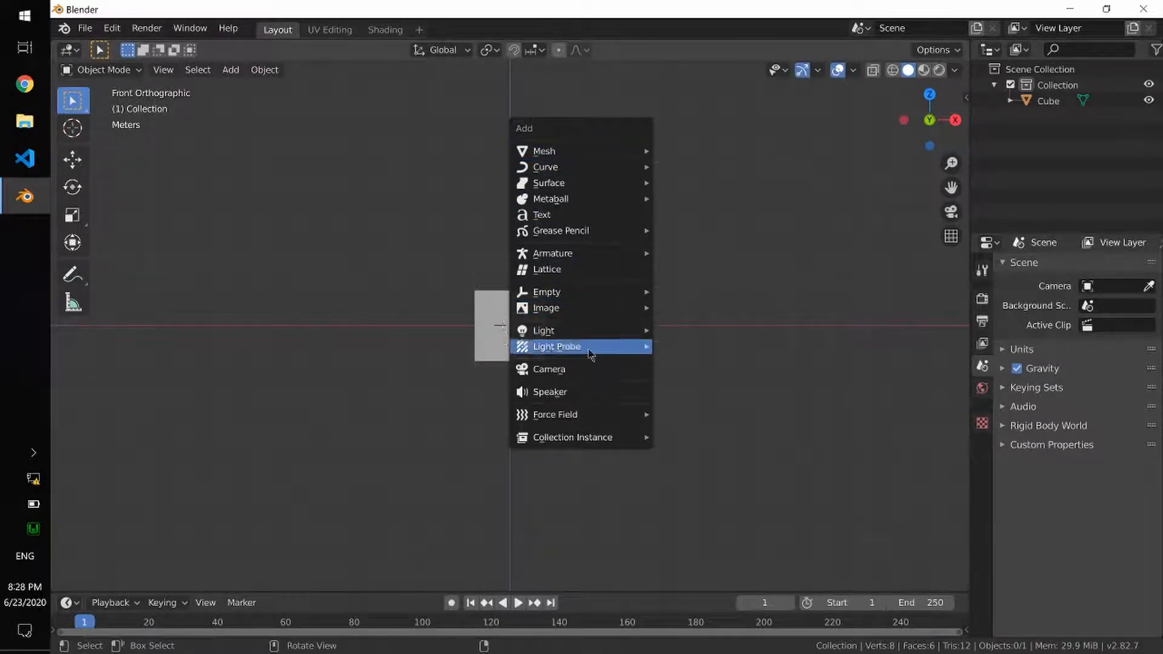
mouse_move(636, 312)
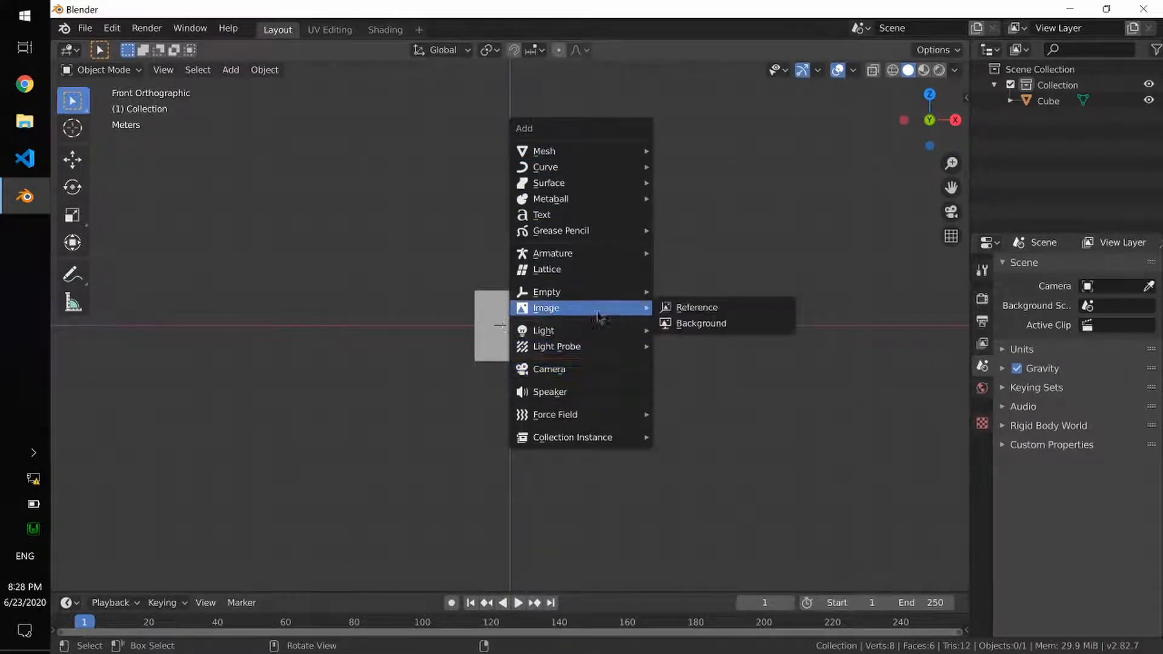
click(718, 308)
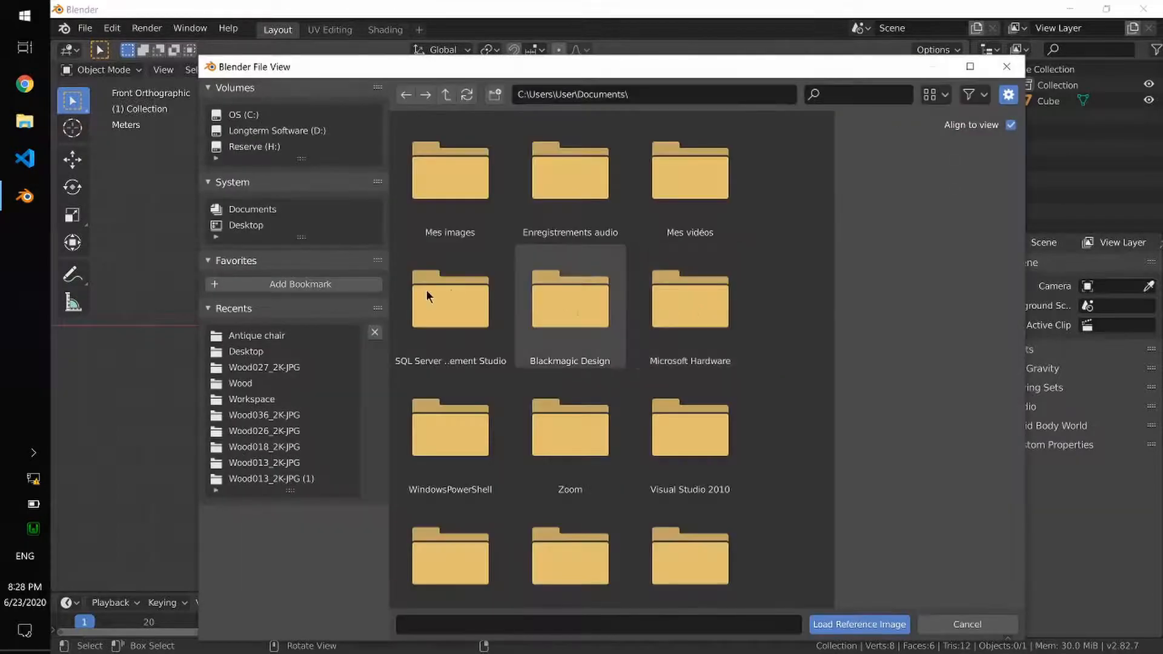
click(291, 339)
click(675, 188)
double_click(675, 187)
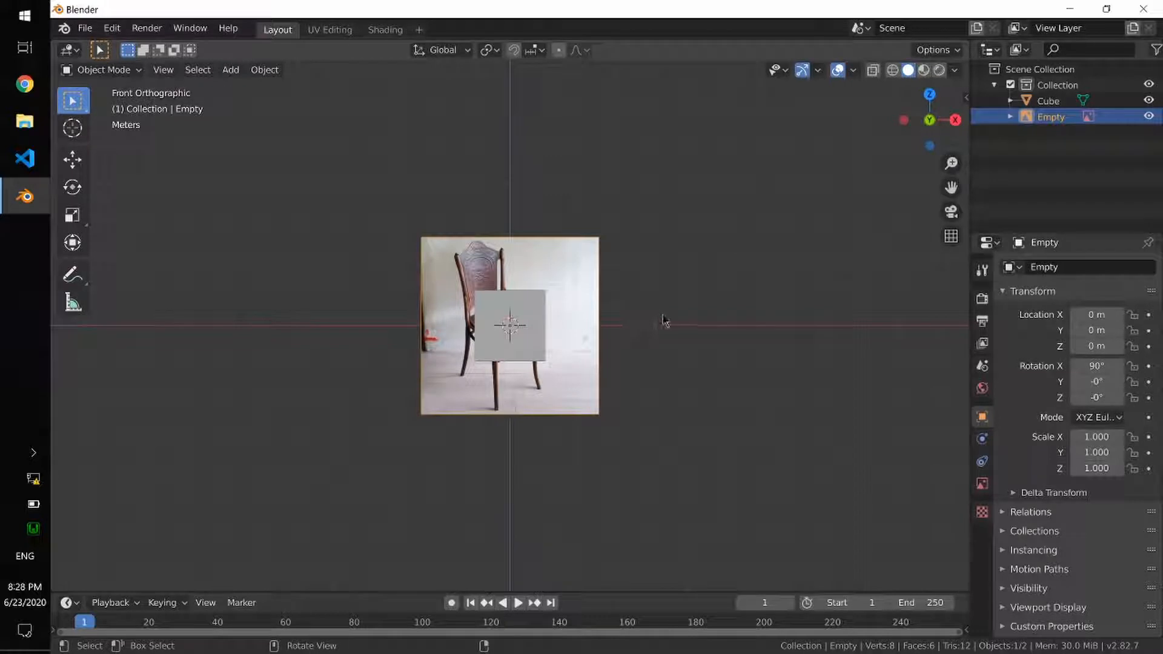
Move the cube forward along Y and sideways along positive X so the chair in the reference image is unobstructed
middle_drag(644, 325, 636, 340)
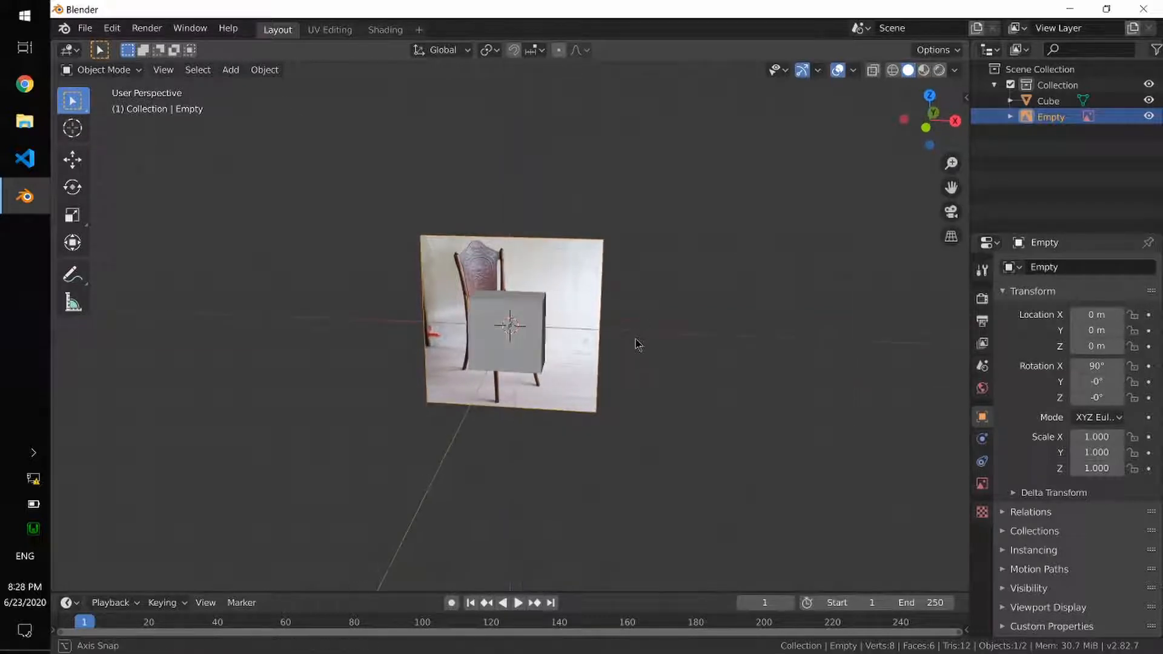
click(528, 327)
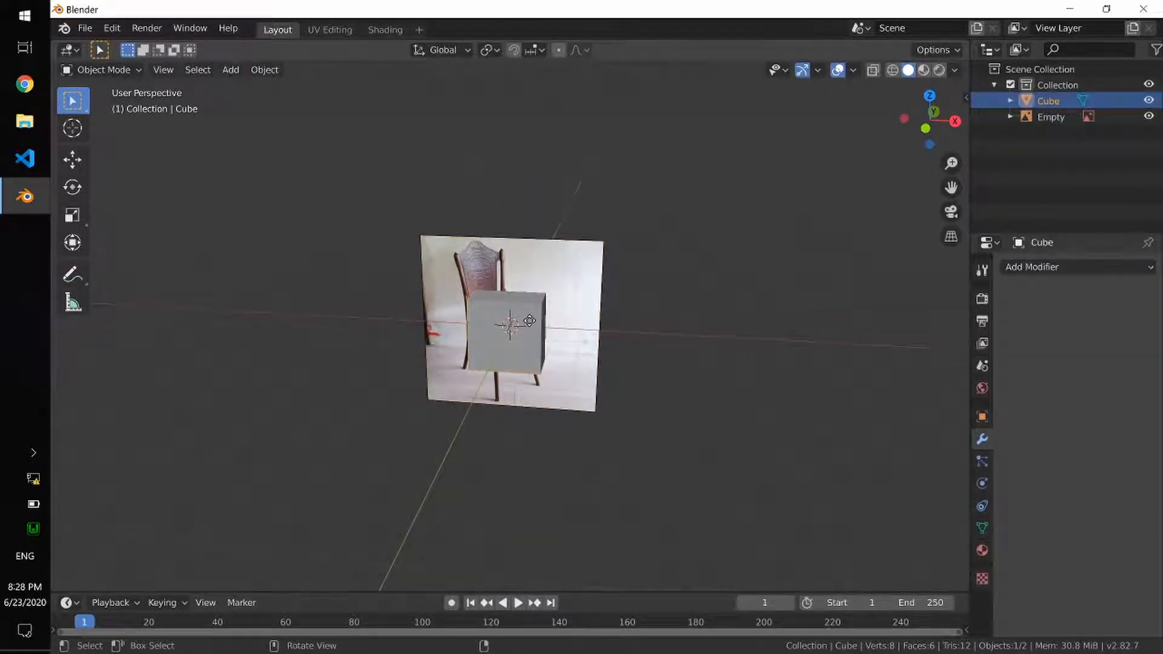
key(g)
key(y)
click(507, 362)
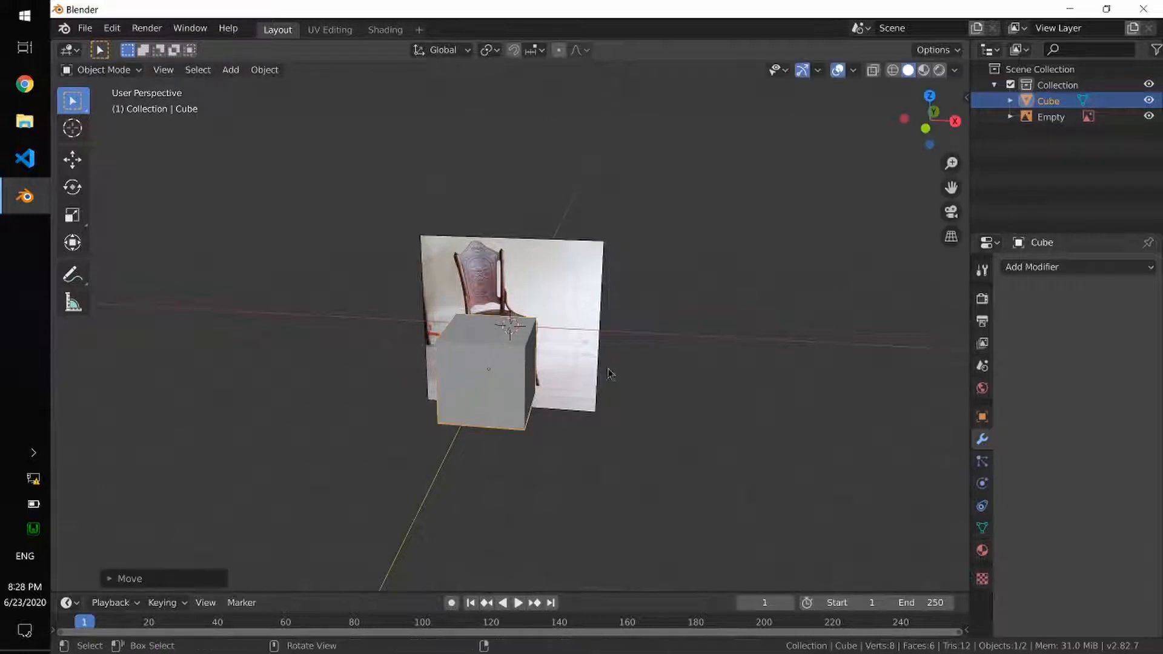
key(g)
key(x)
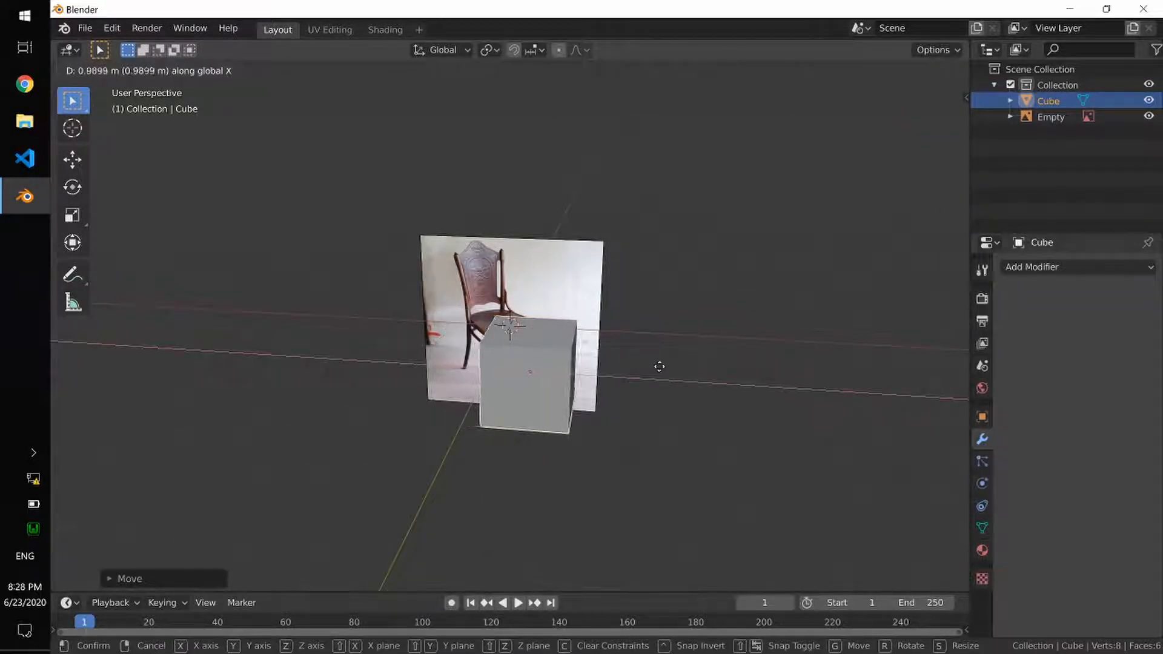
click(708, 368)
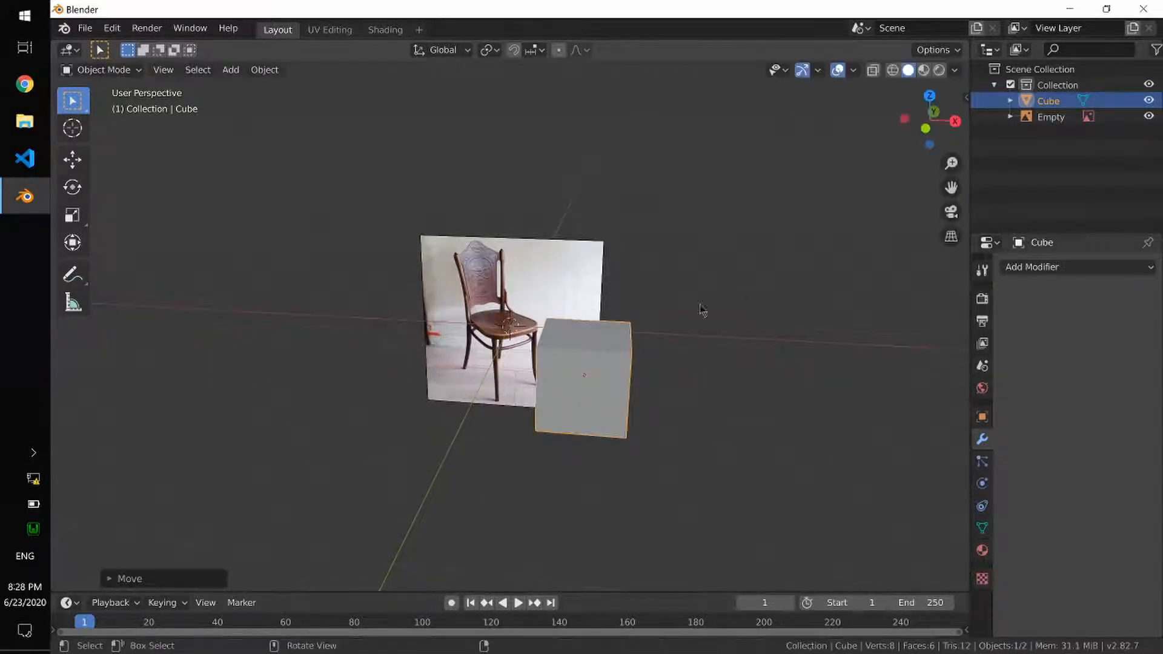
Turn on the Screencast Keys display and check it with a test keystroke
click(593, 297)
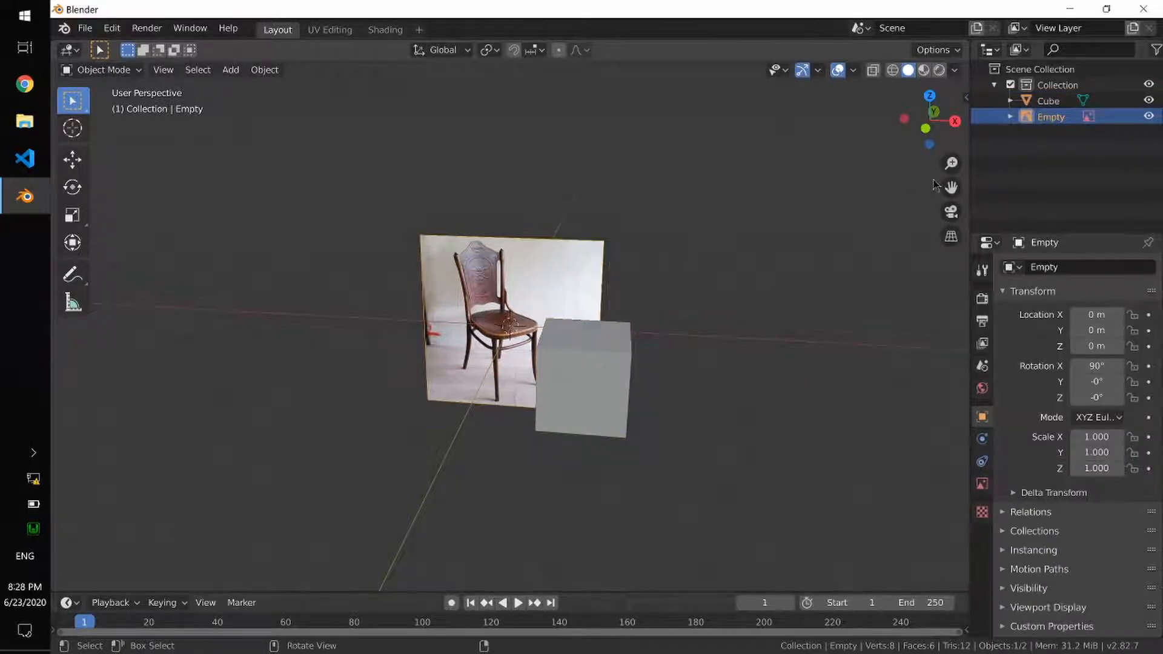
key(n)
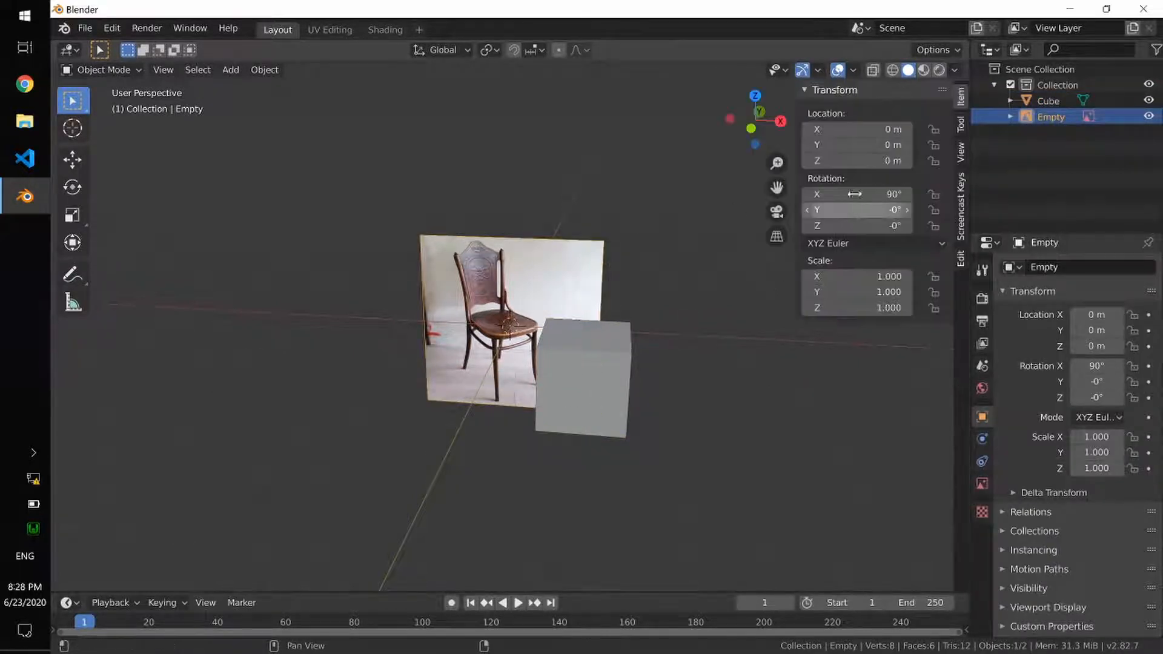
click(960, 200)
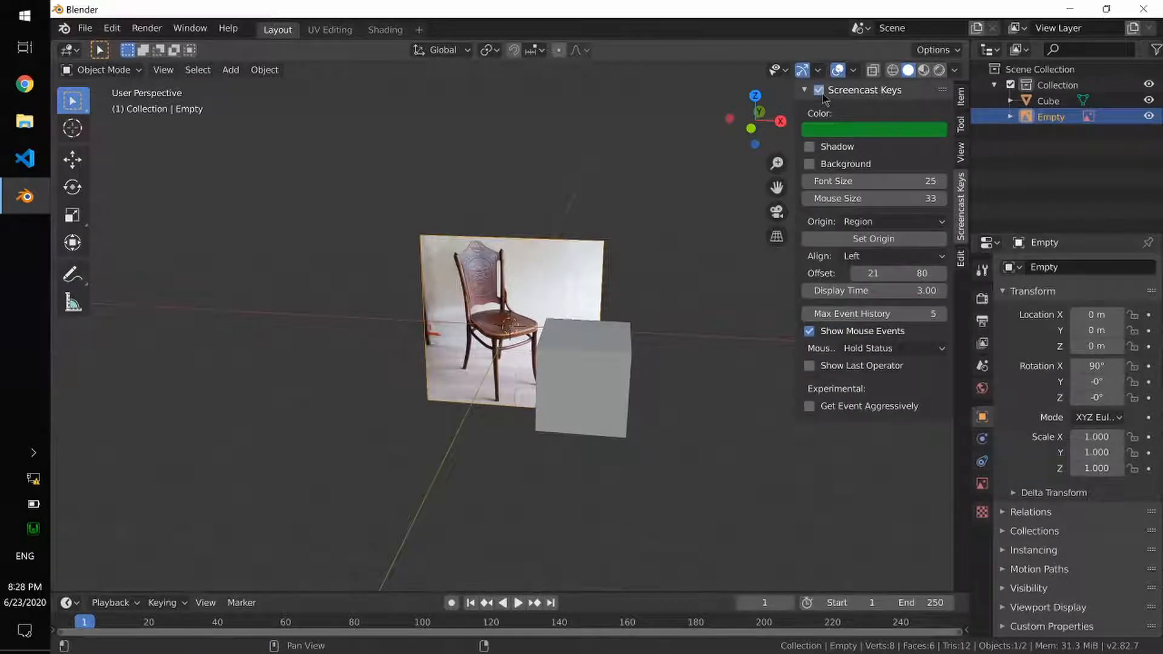
key(b)
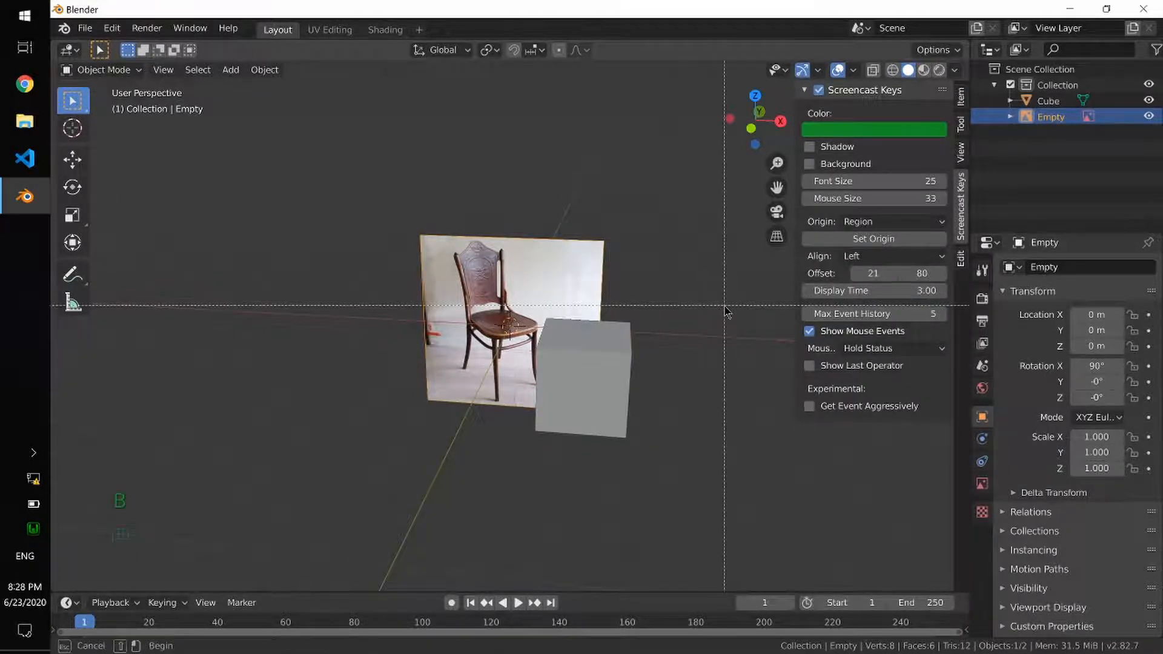
key(Escape)
key(n)
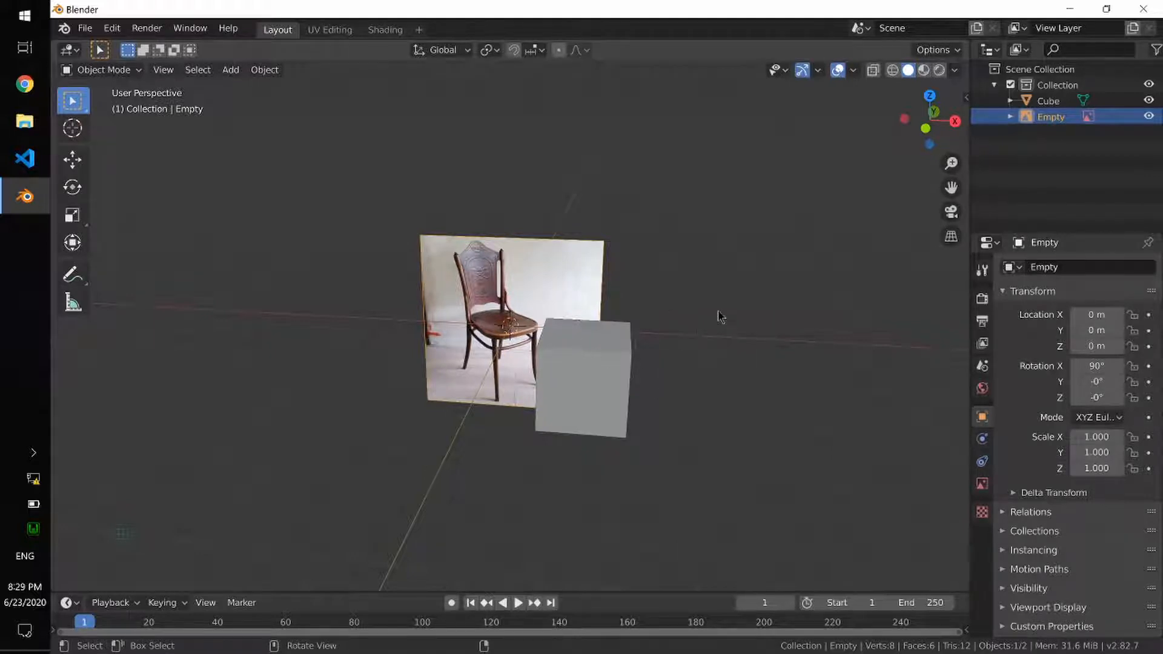
In the front view, move the reference image up about 2.7 m and about 0.5 m toward negative X, above the ground line
click(612, 388)
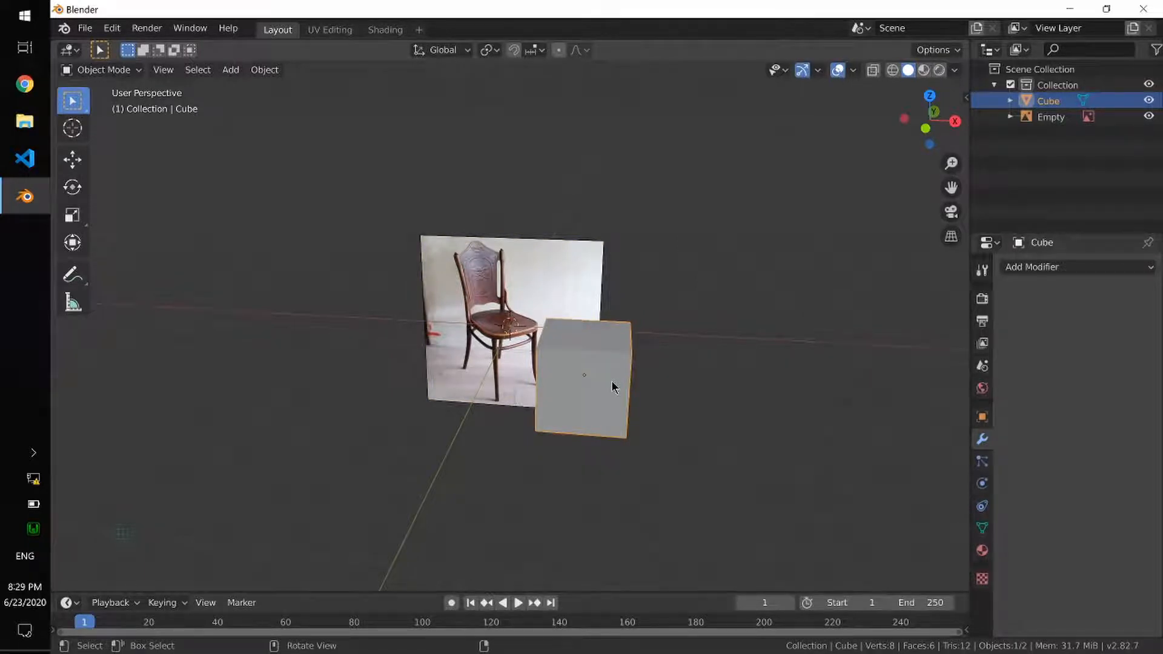
click(523, 292)
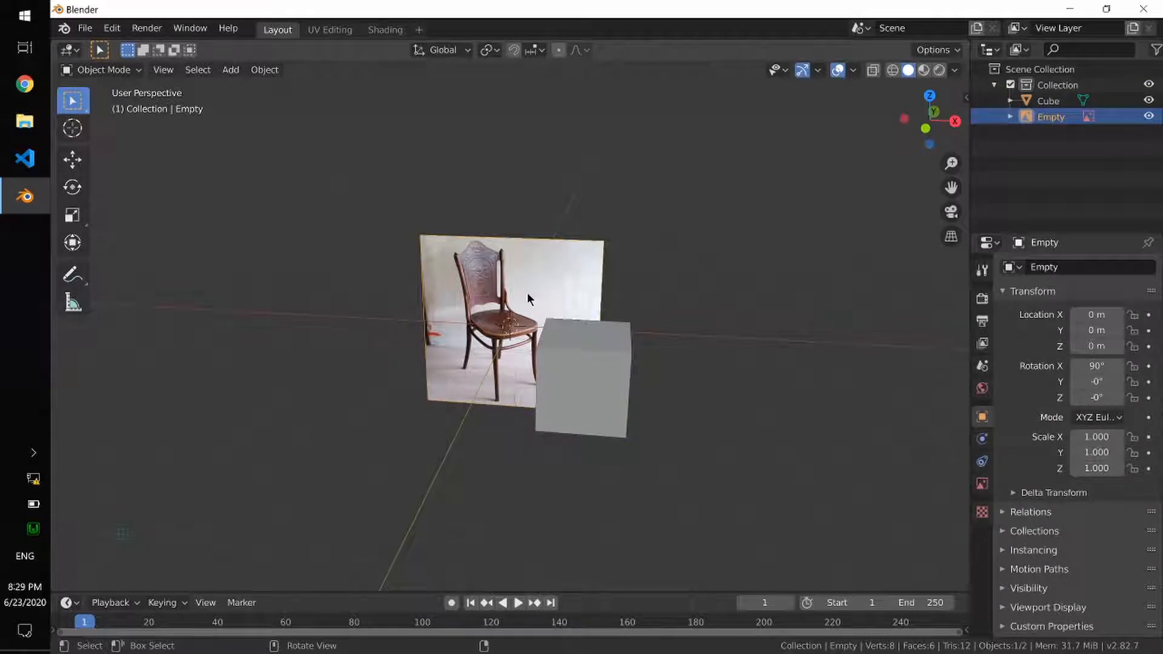
key(KP_1)
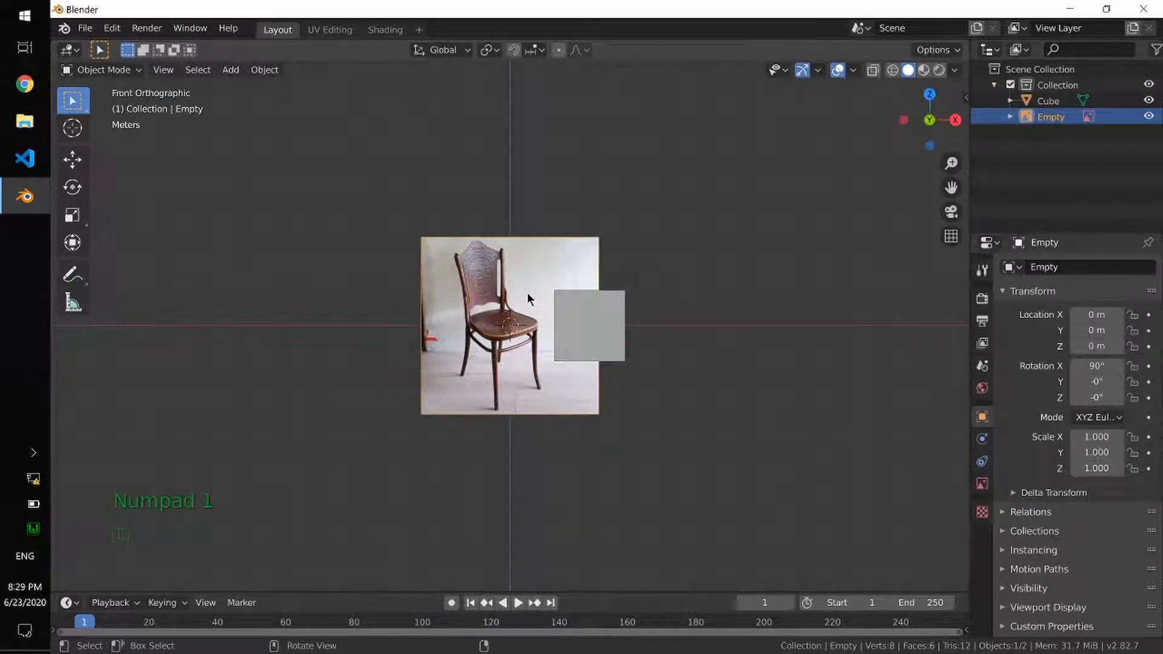
key(g)
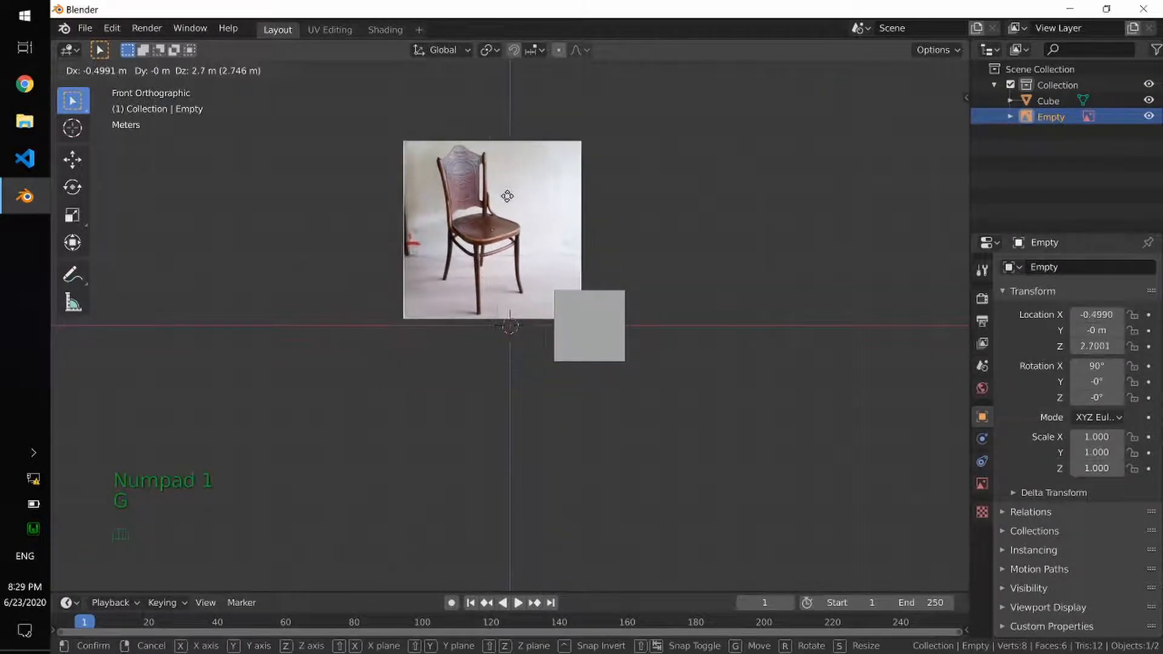
click(507, 195)
Move the cube up about 2.6 m and about 0.7 m along X, beside the reference image at seat height
click(606, 332)
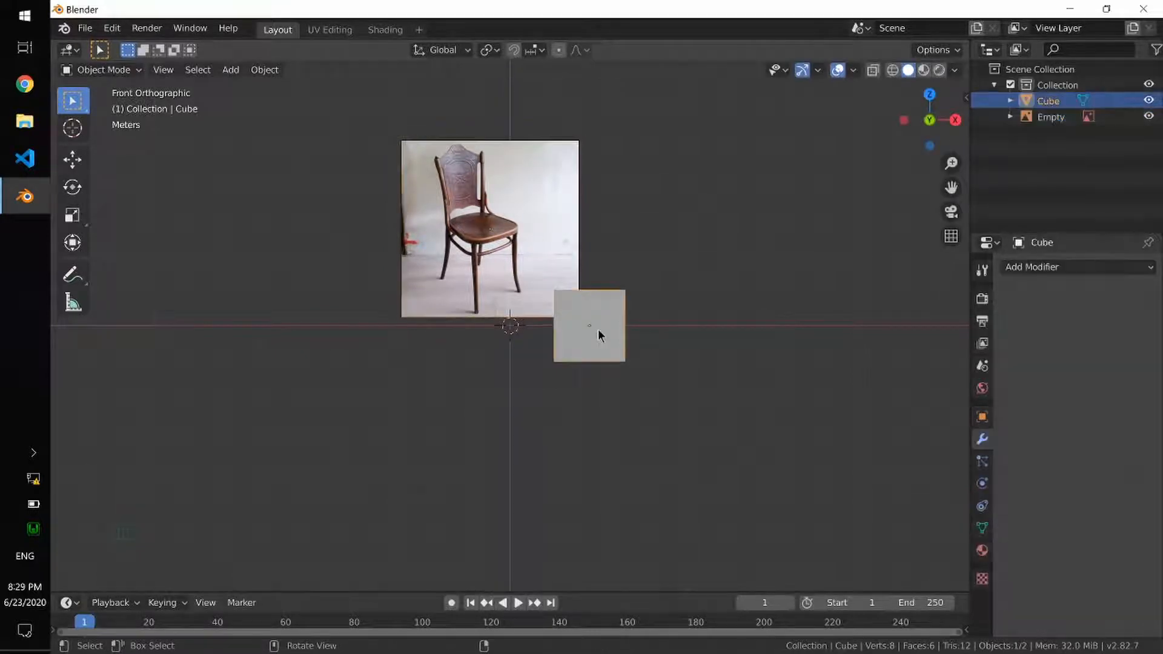
key(g)
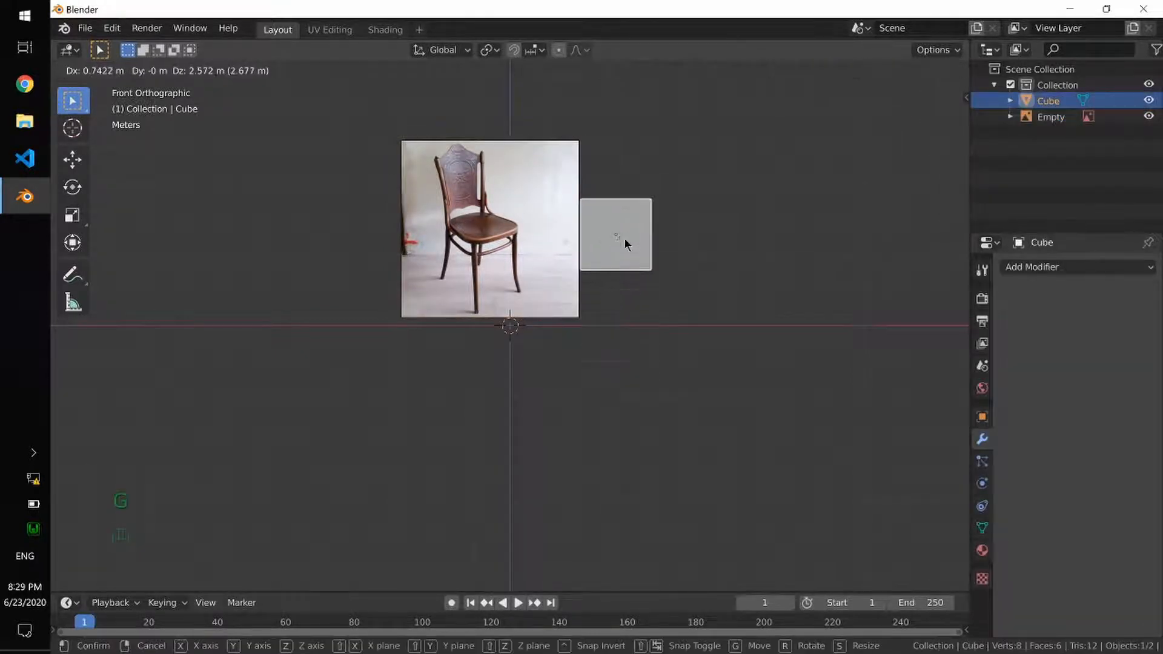
click(623, 241)
Flatten the cube into a seat slab by scaling Z to about 0.14, and enlarge it about 1.11 times in X and Y
key(s)
key(z)
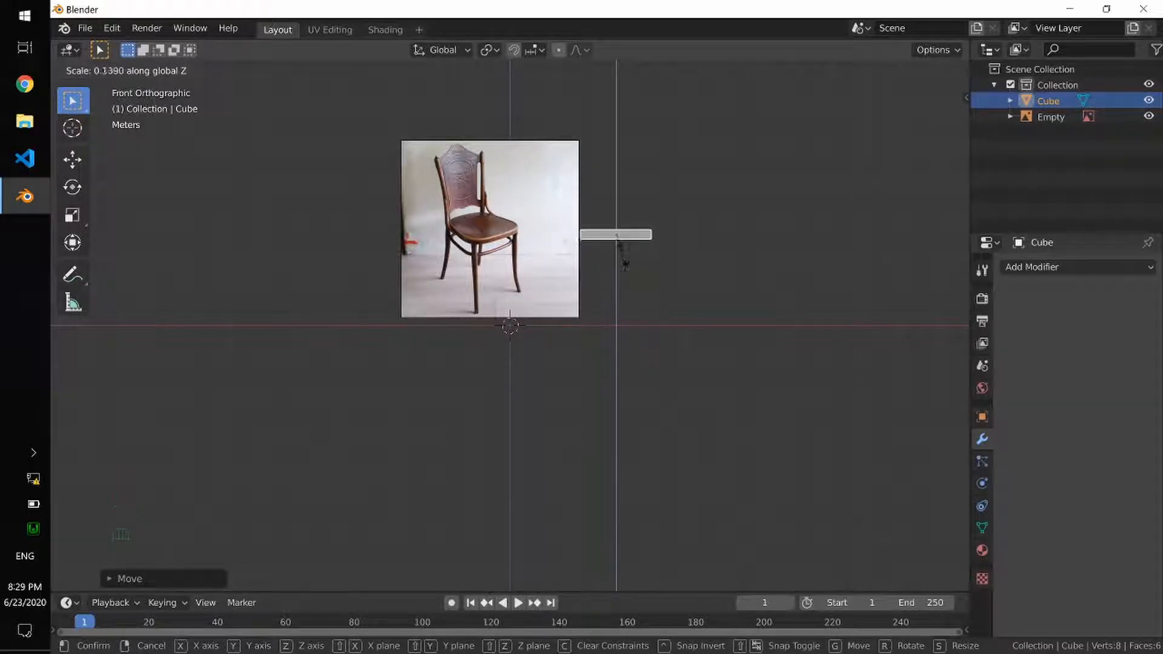
click(625, 261)
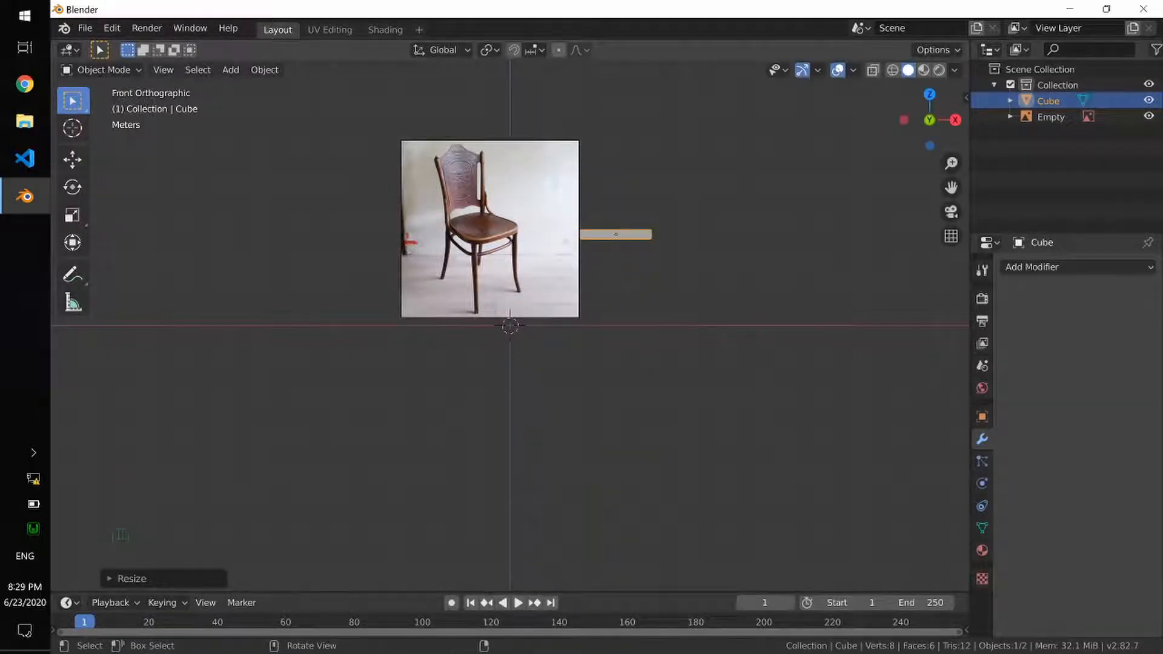
key(s)
key(shift+z)
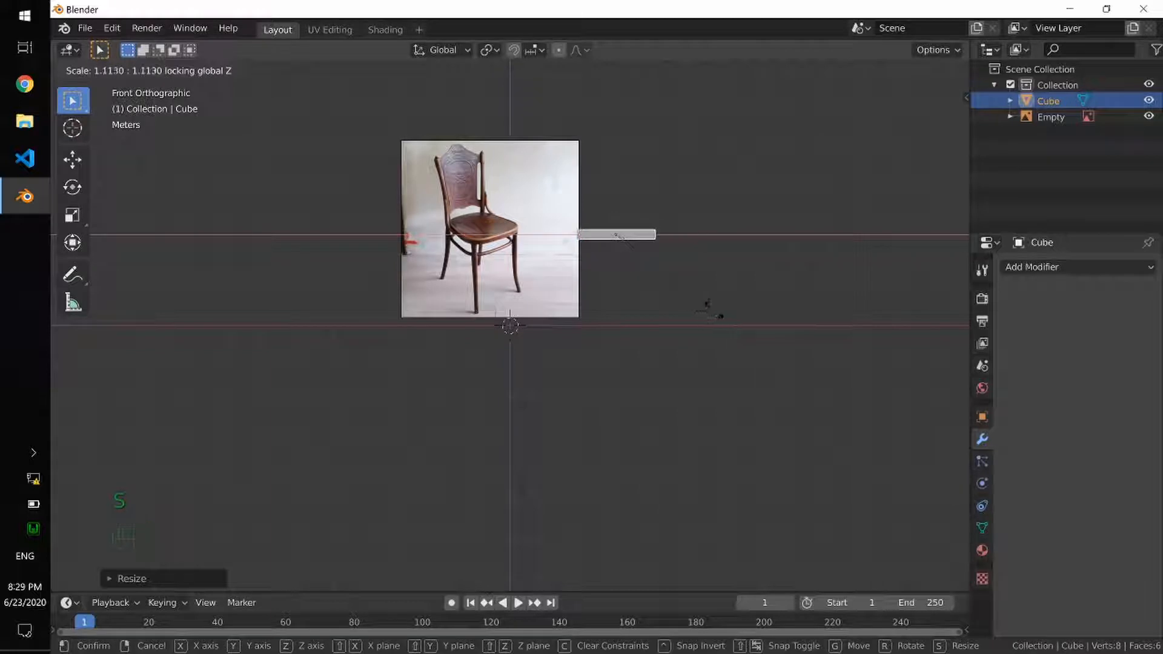
click(716, 314)
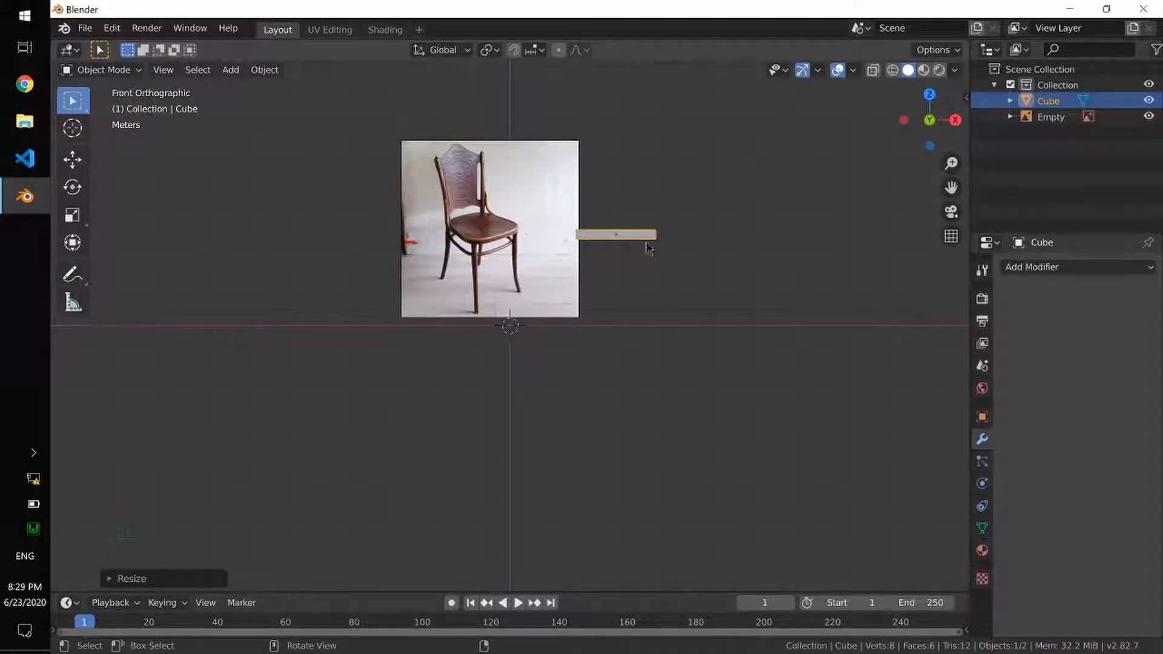
In Edit Mode with see-through shading, select the slab's rear vertices and scale them inward along X to taper the seat toward the back
alt+drag(648, 240, 642, 270)
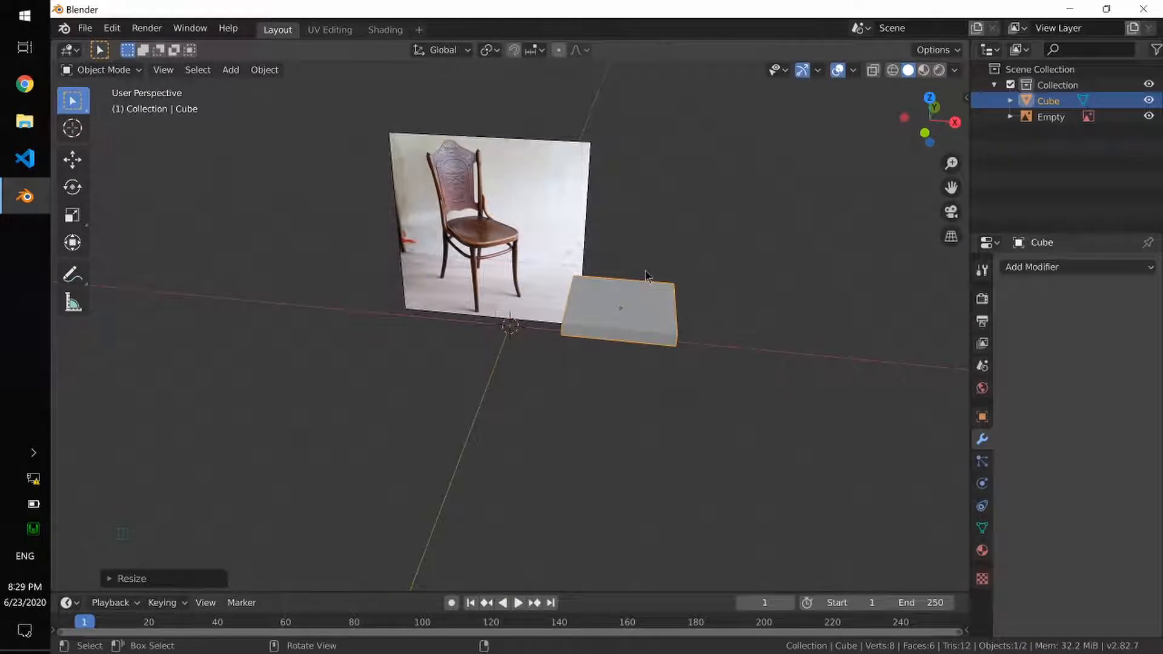
key(Tab)
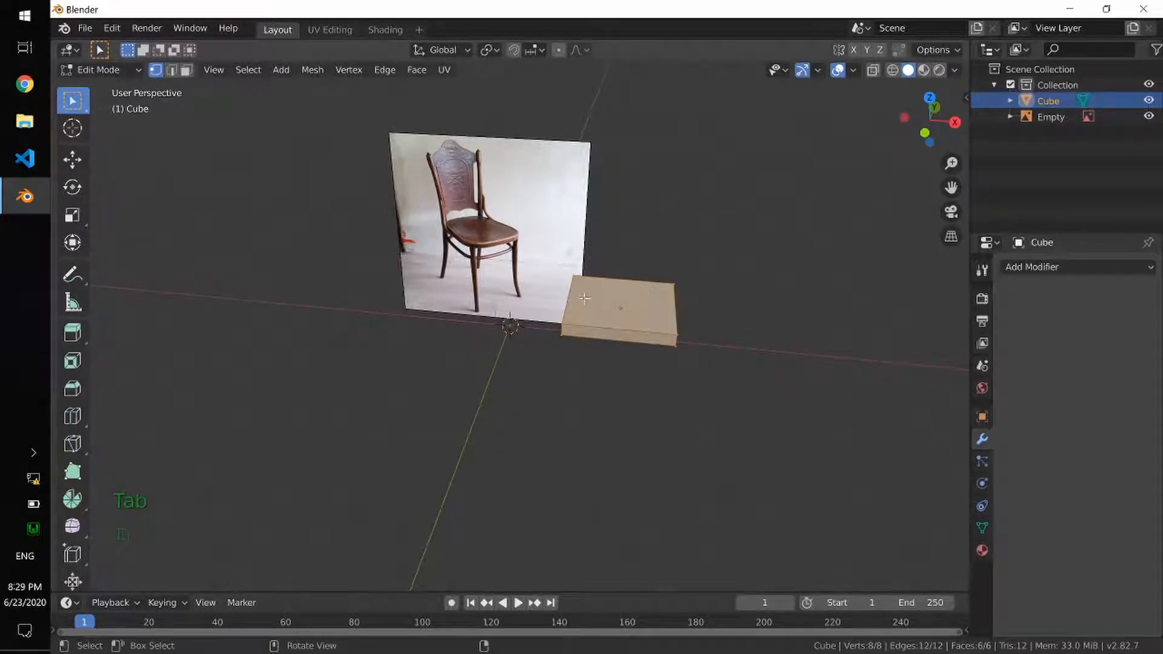
key(alt+z)
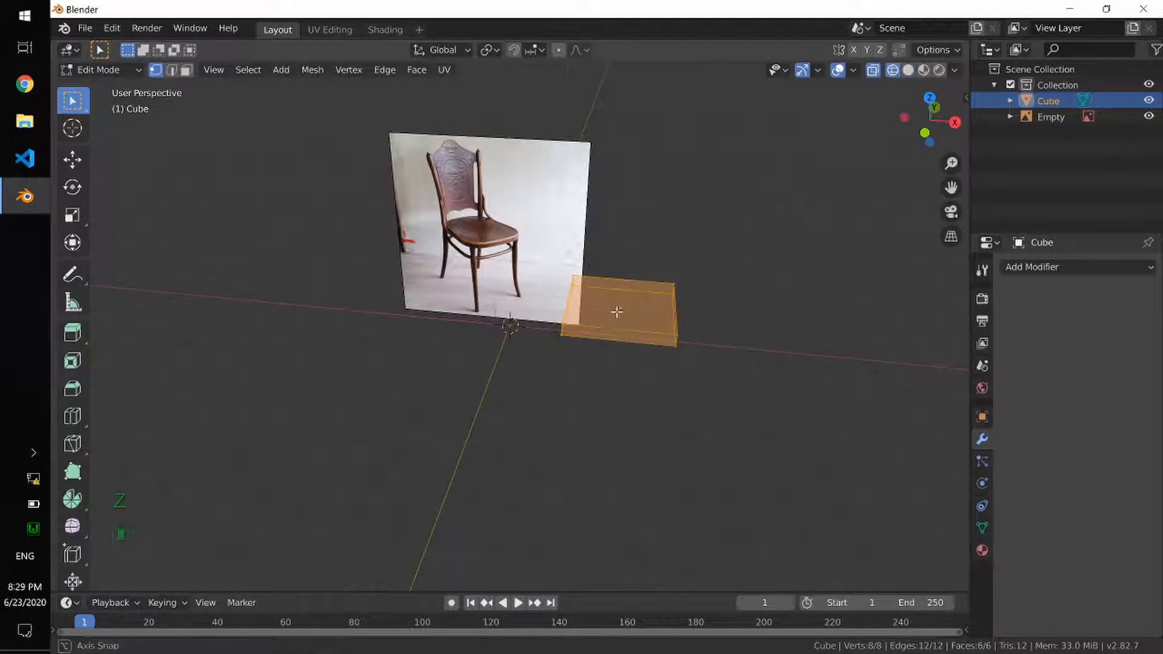
alt+drag(612, 311, 619, 329)
drag(553, 297, 717, 355)
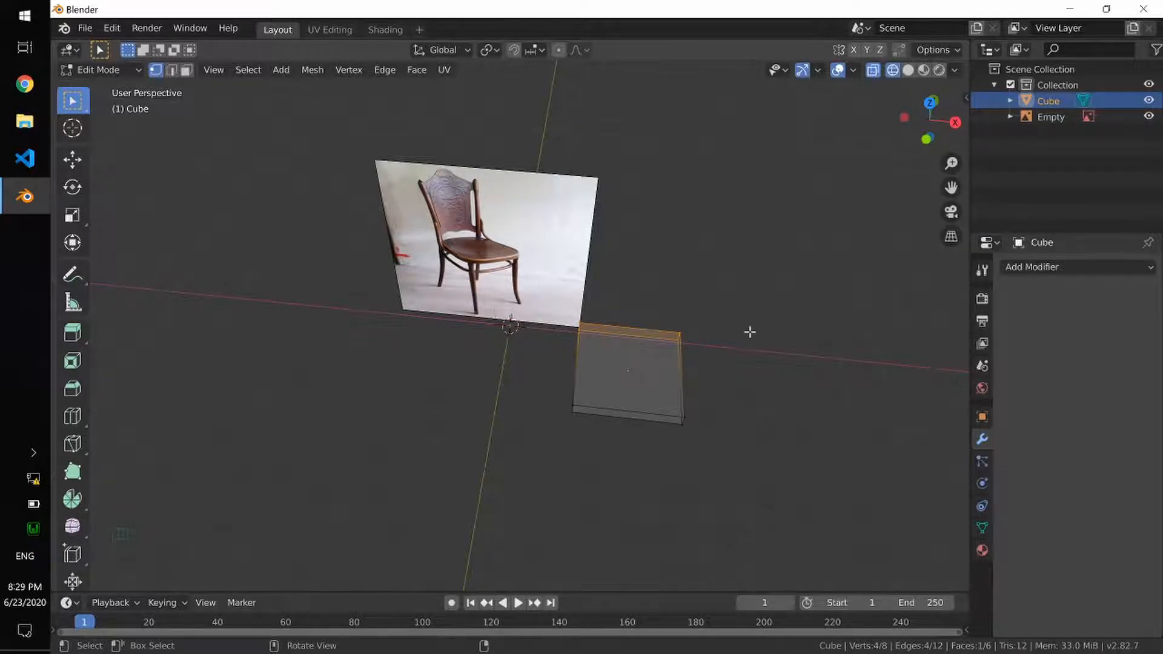
key(s)
key(x)
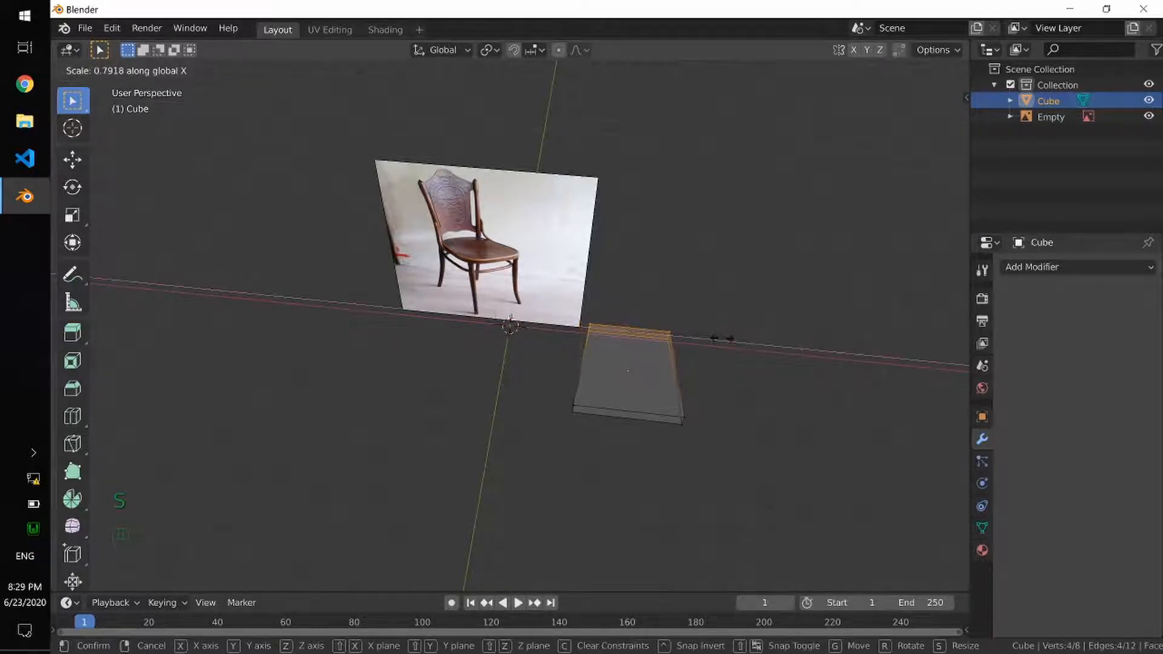
click(715, 339)
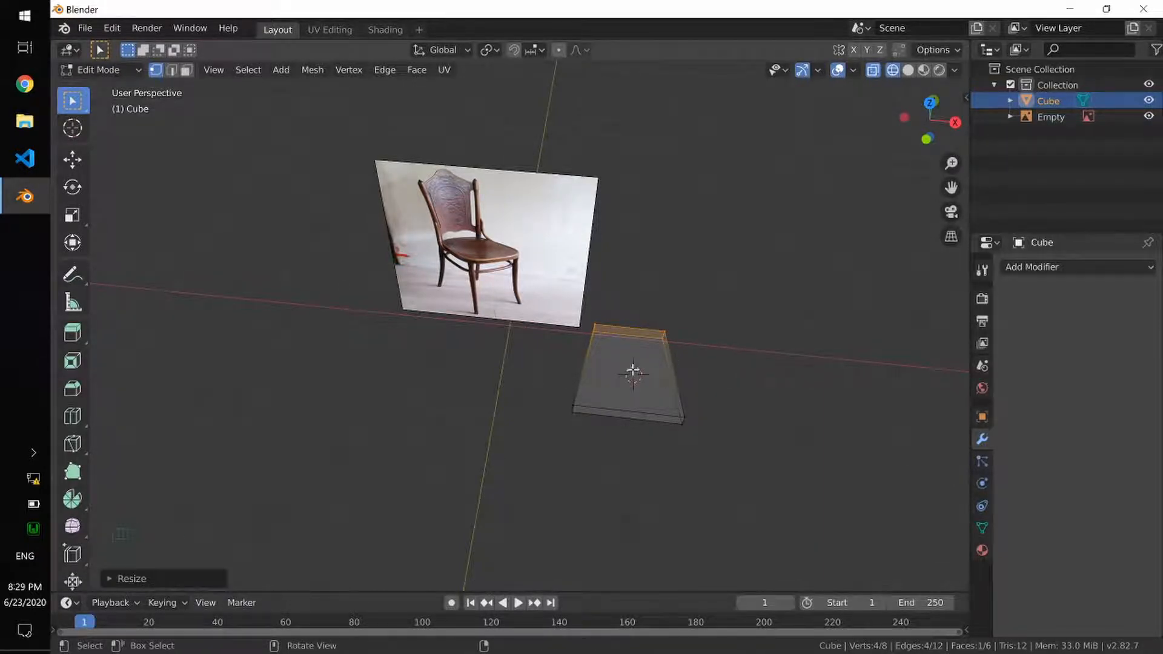
Bevel the seat slab's four vertical corner edges by about 0.39 m with 6 segments to round the corners
key(alt+Home)
scroll(533, 317, down, 4)
scroll(532, 317, up, 4)
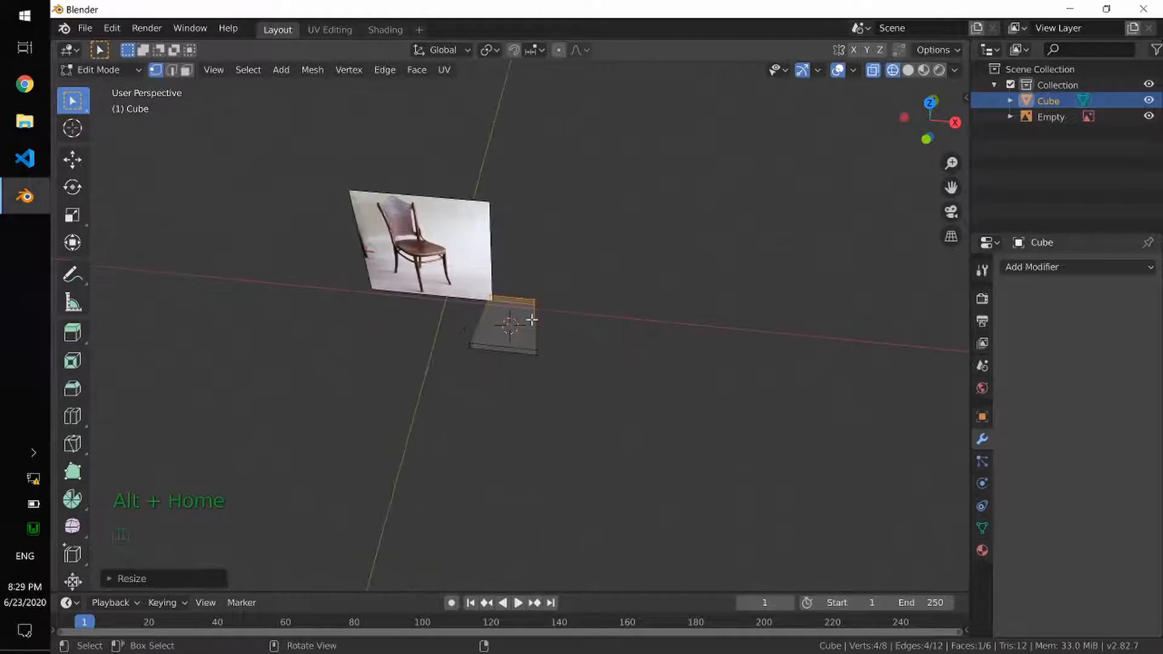
scroll(531, 319, up, 4)
click(574, 267)
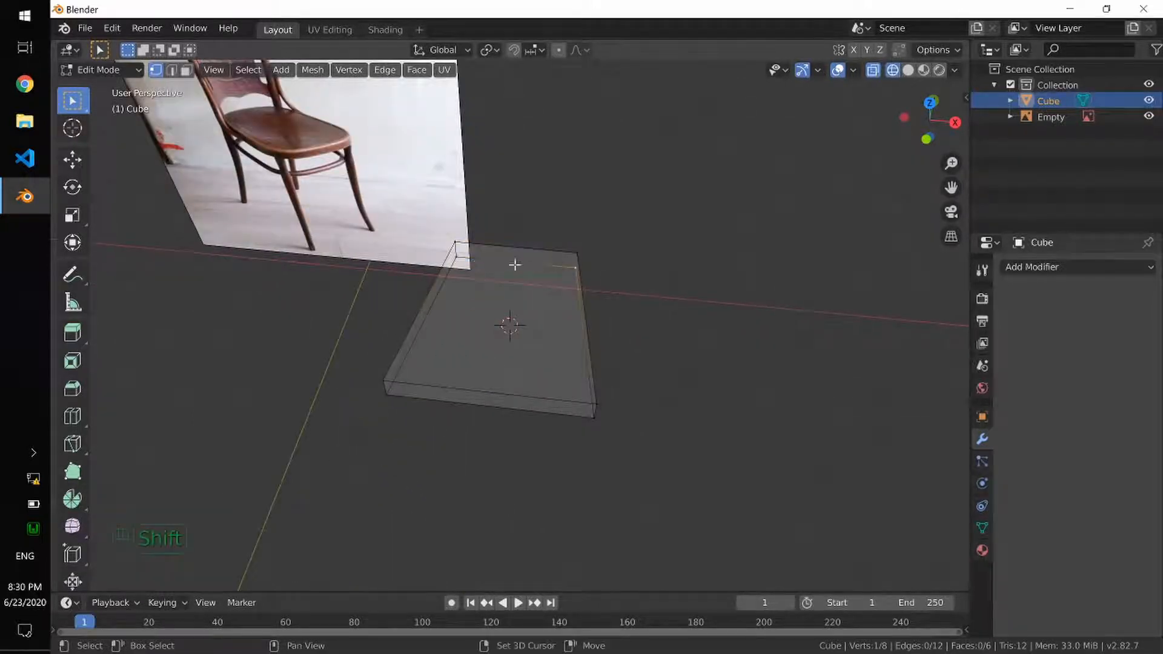
click(172, 71)
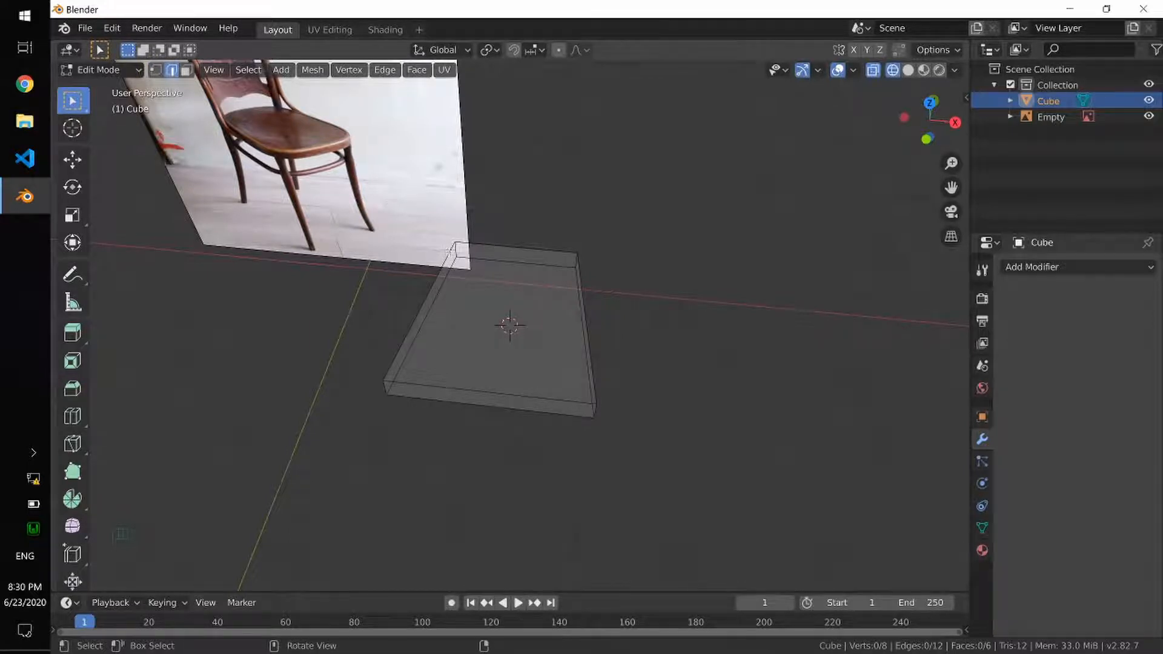
click(463, 249)
shift+click(573, 264)
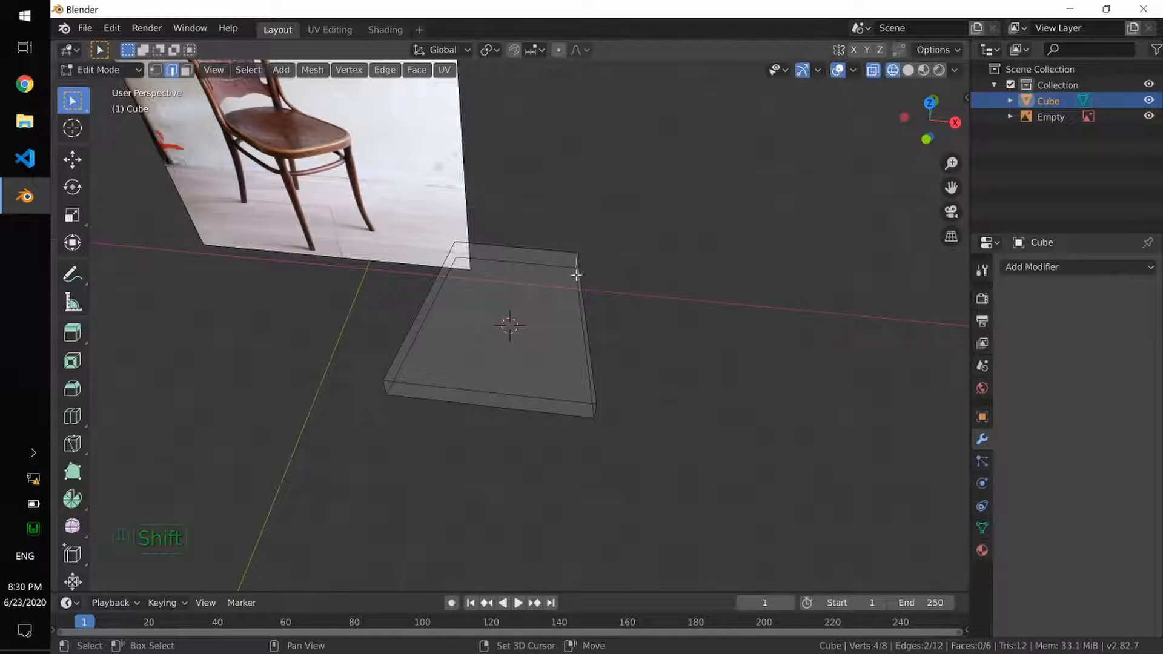
shift+click(386, 388)
shift+click(594, 410)
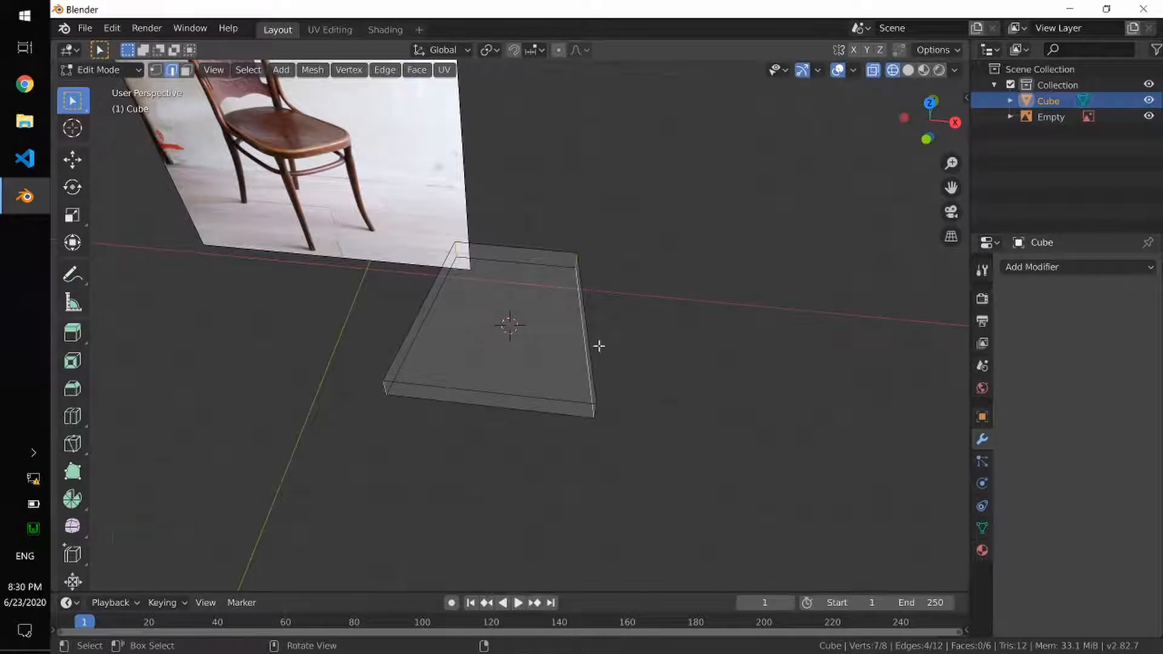
alt+middle_drag(563, 363, 596, 334)
shift+click(609, 366)
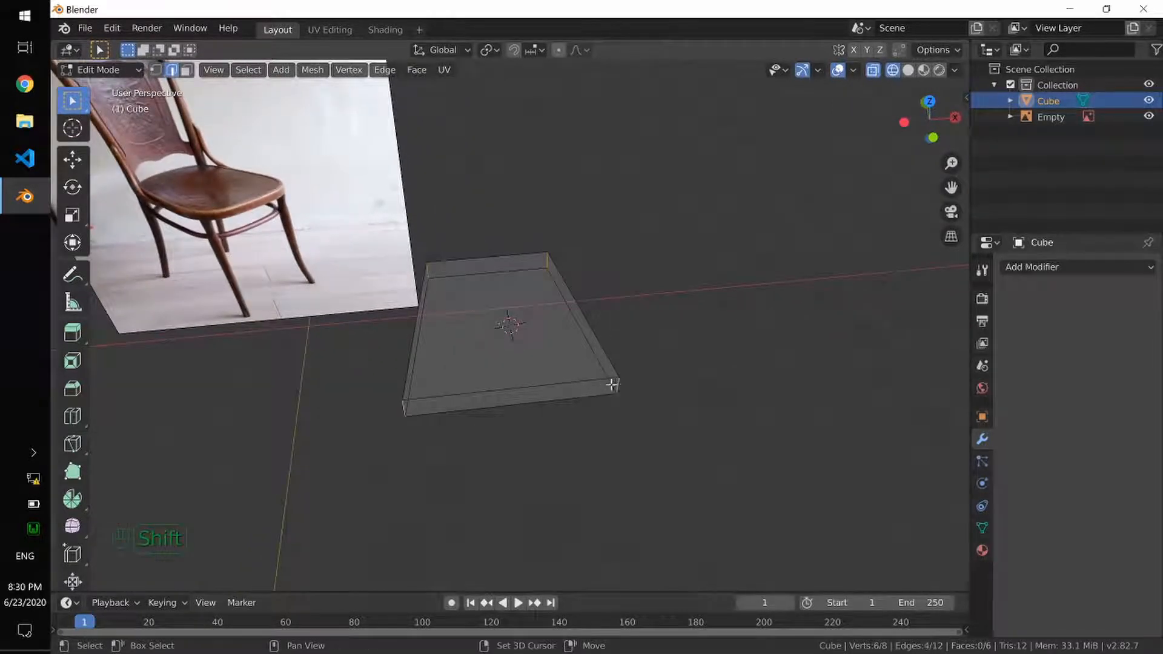
alt+middle_drag(535, 324, 518, 326)
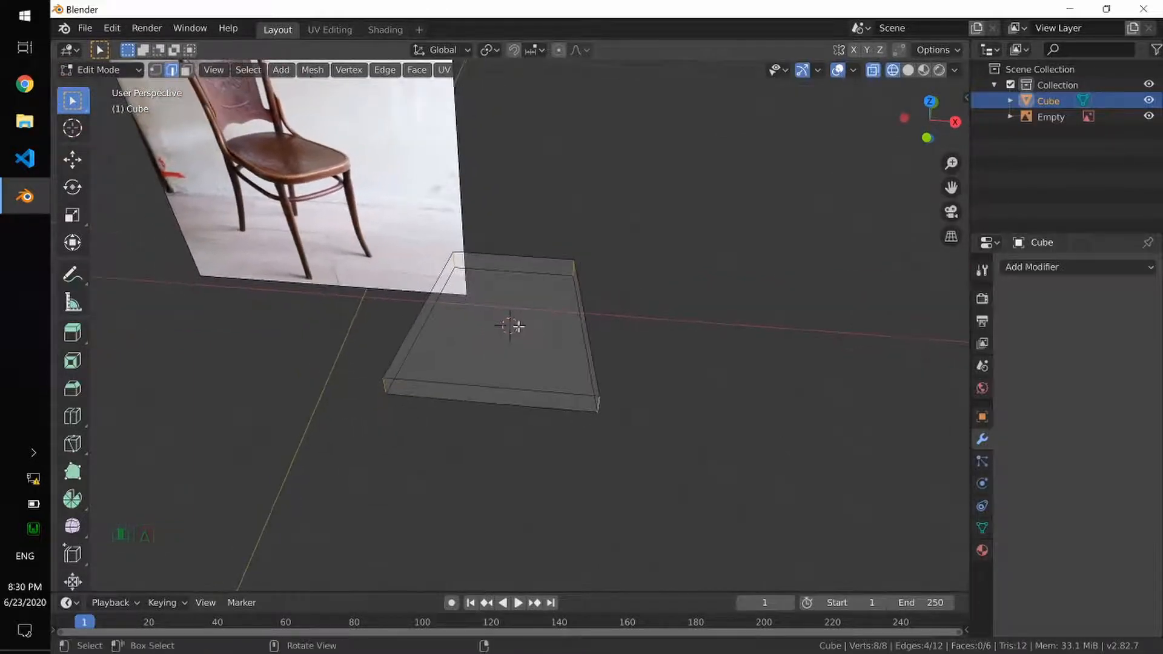
key(ctrl+b)
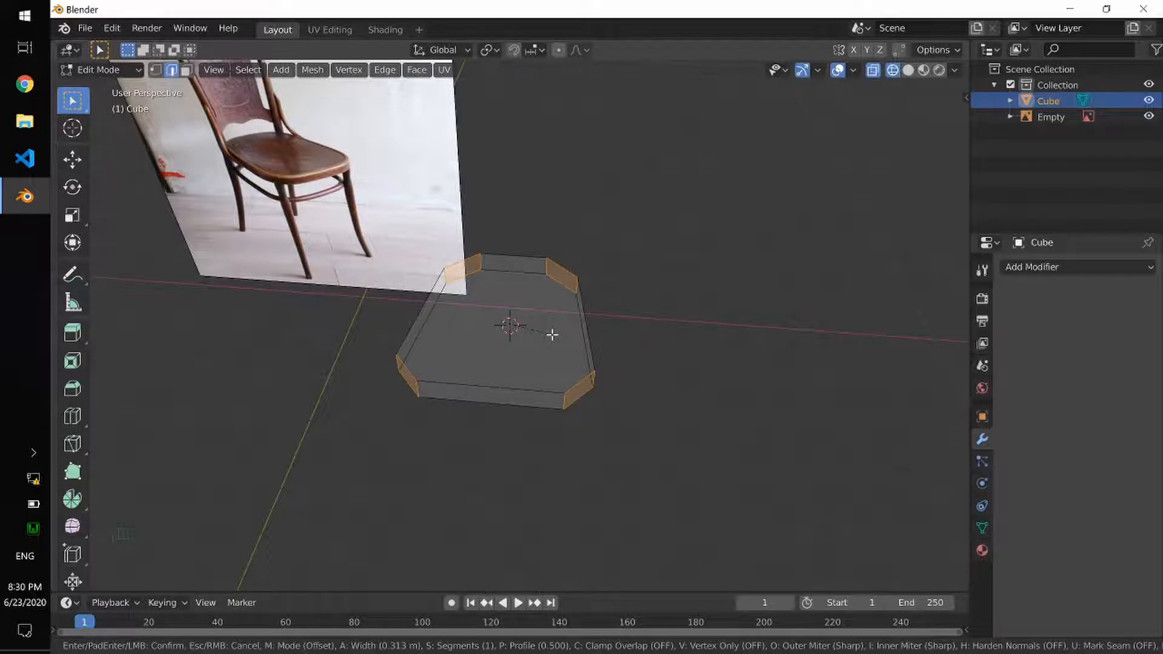
scroll(552, 334, up, 2)
scroll(551, 334, up, 2)
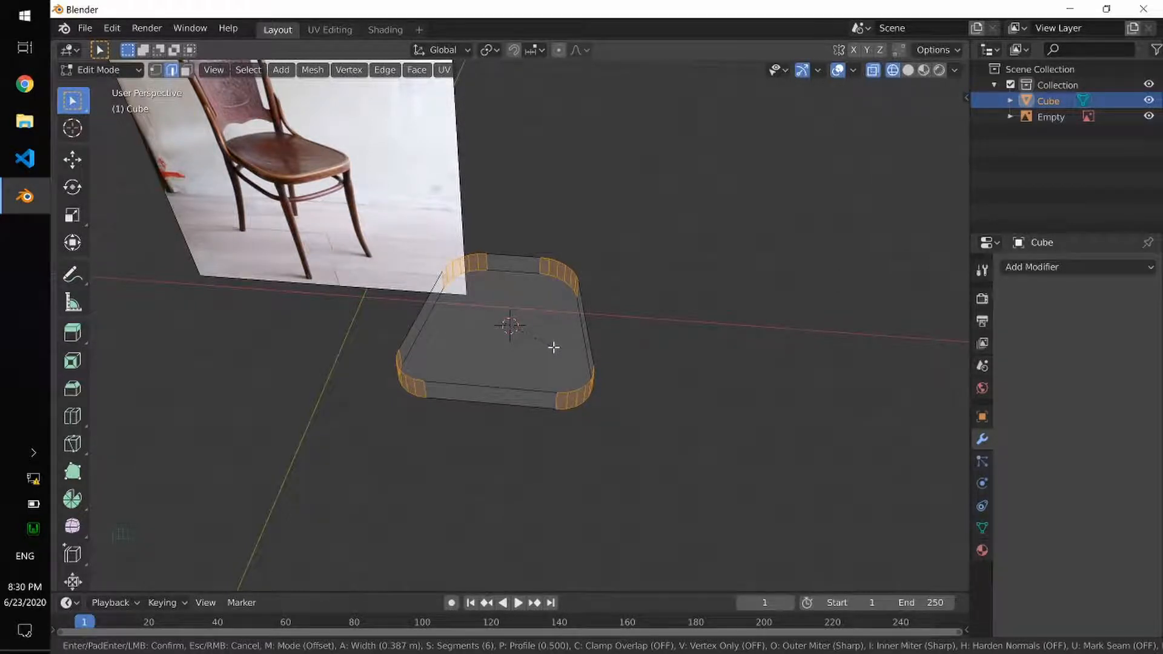
click(553, 347)
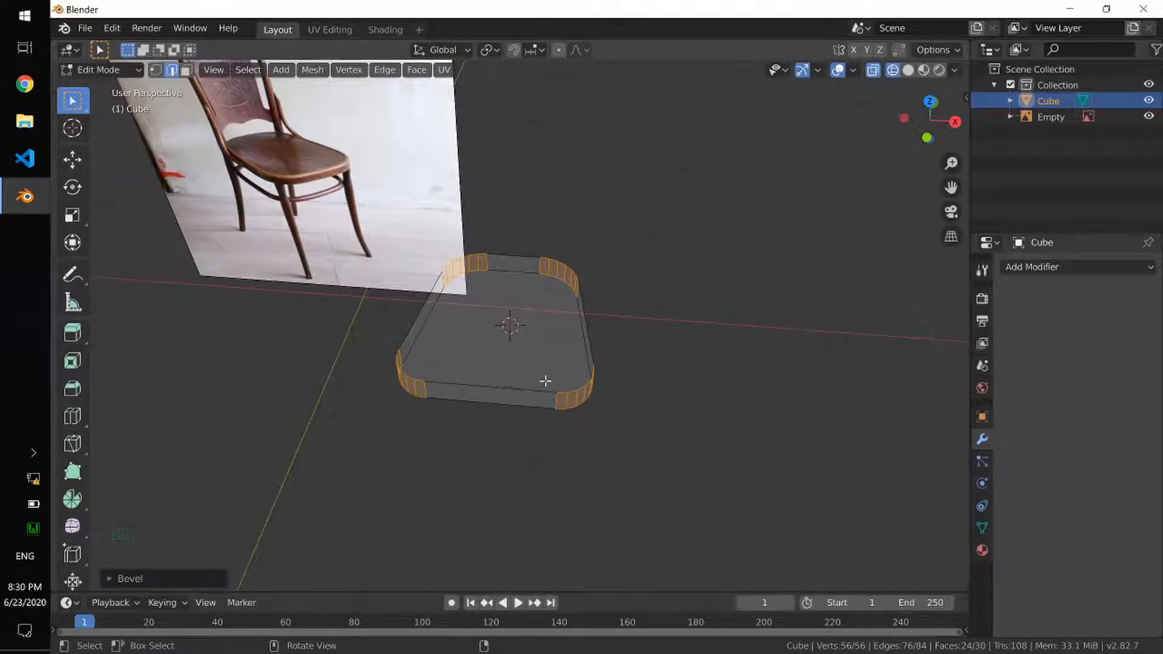
Select all edges of the seat slab and try a bevel about 0.08 m wide with 6 segments
shift+click(491, 386)
shift+click(494, 400)
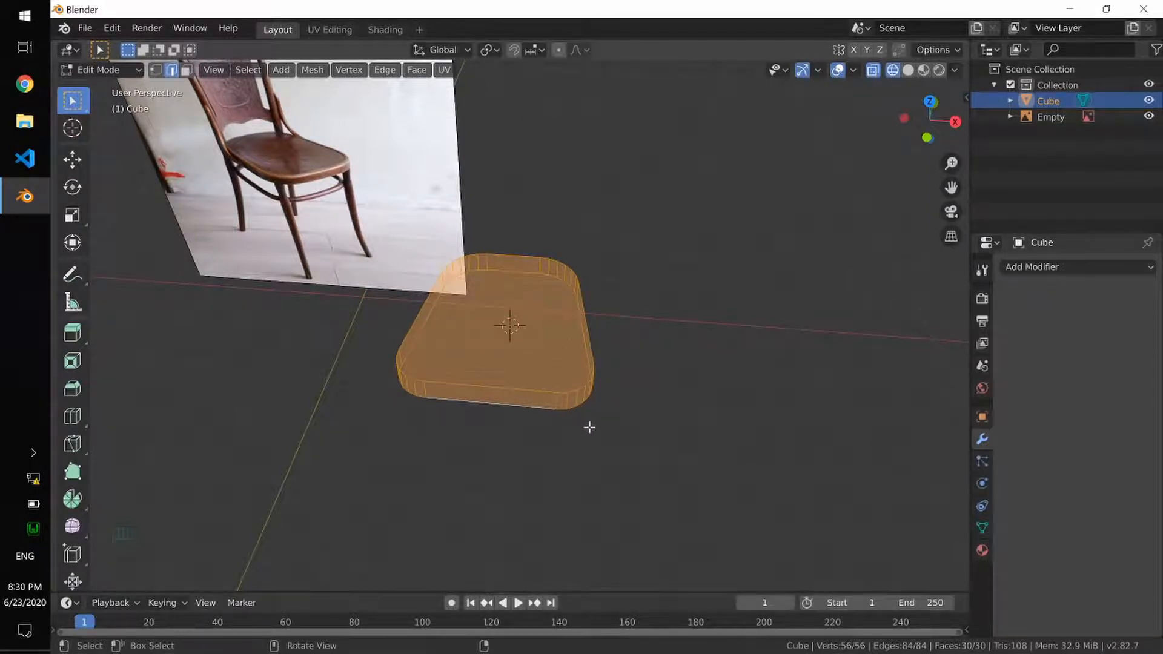
key(ctrl+b)
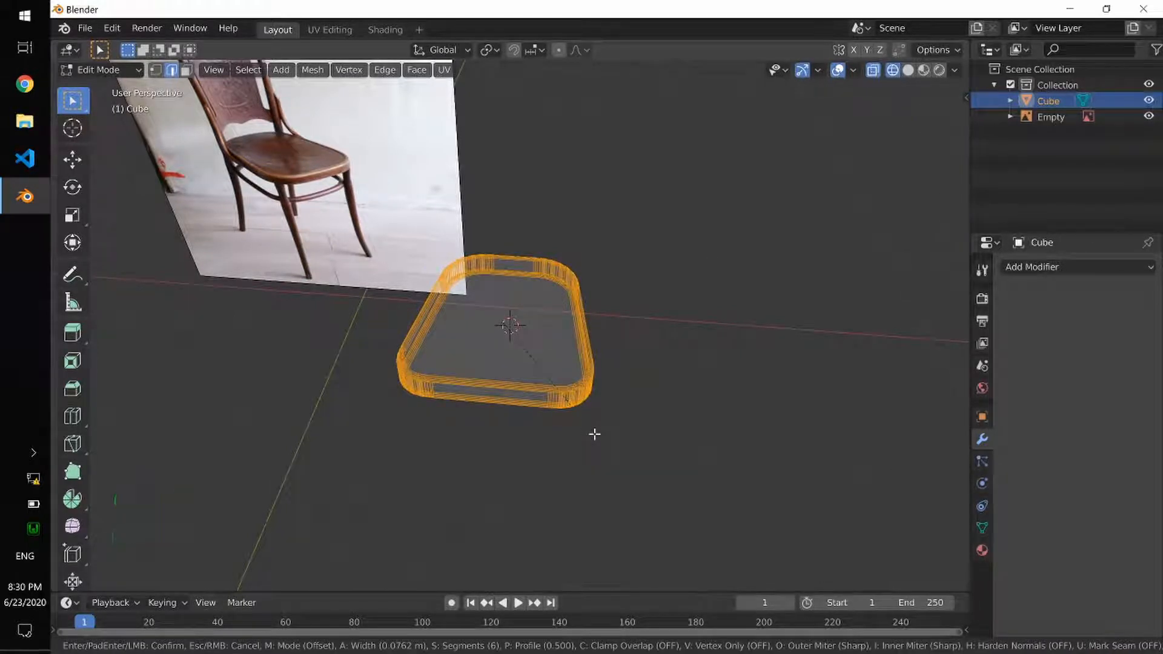
click(594, 434)
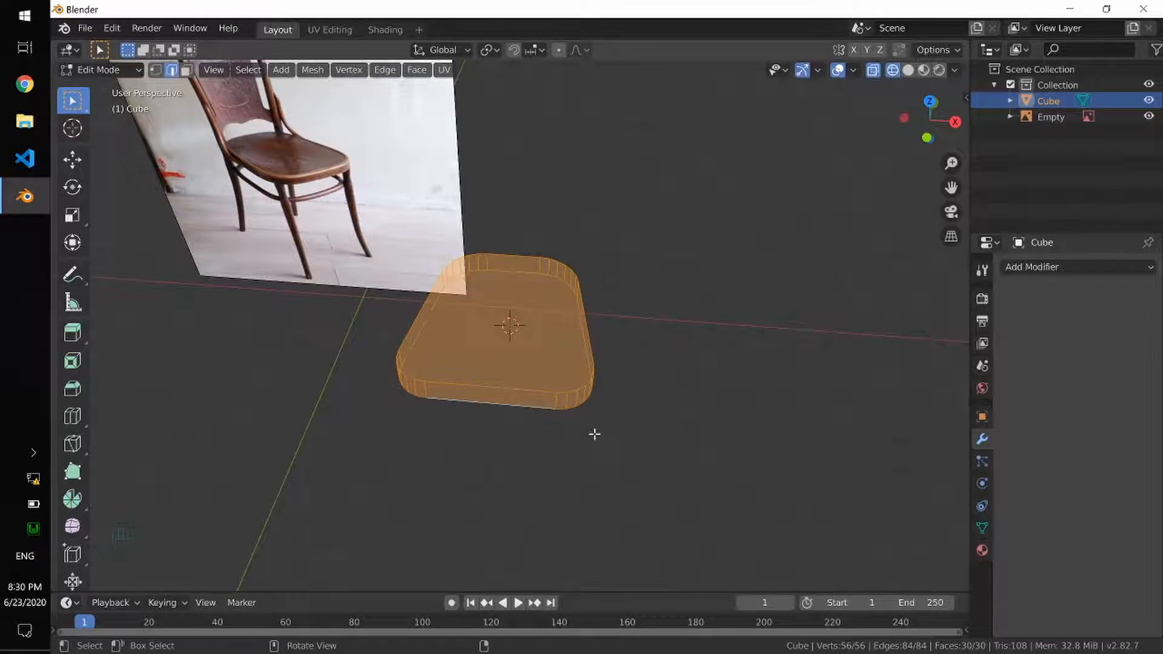
Return to Object Mode with solid shading and apply the seat's scale
key(Tab)
key(z)
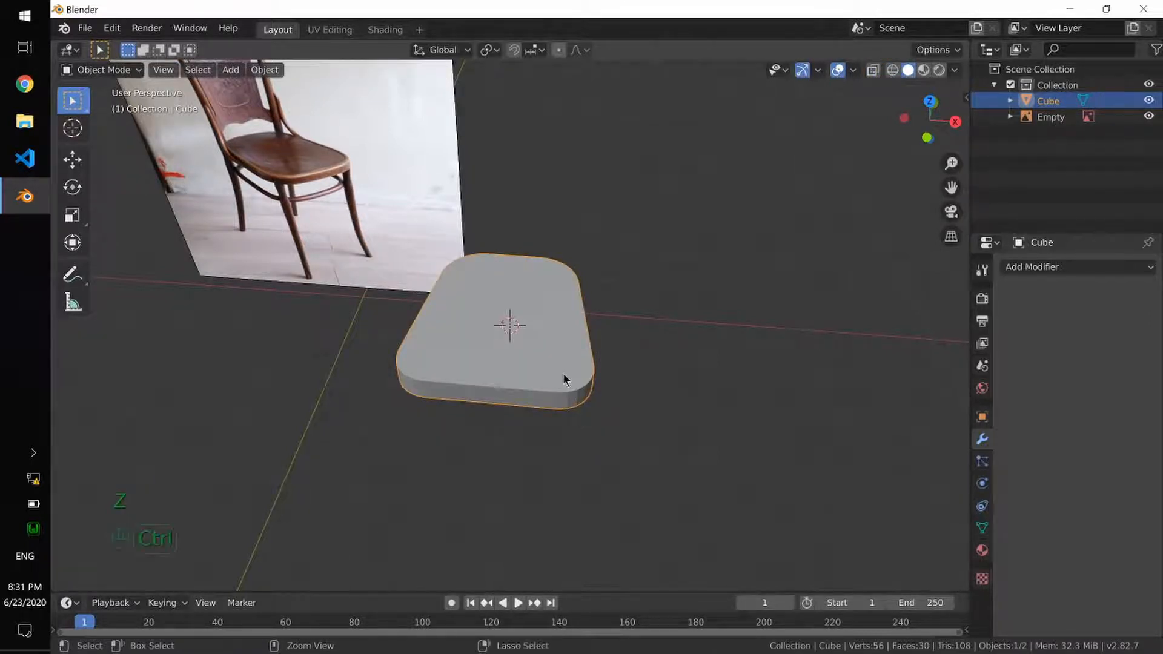
key(ctrl+a)
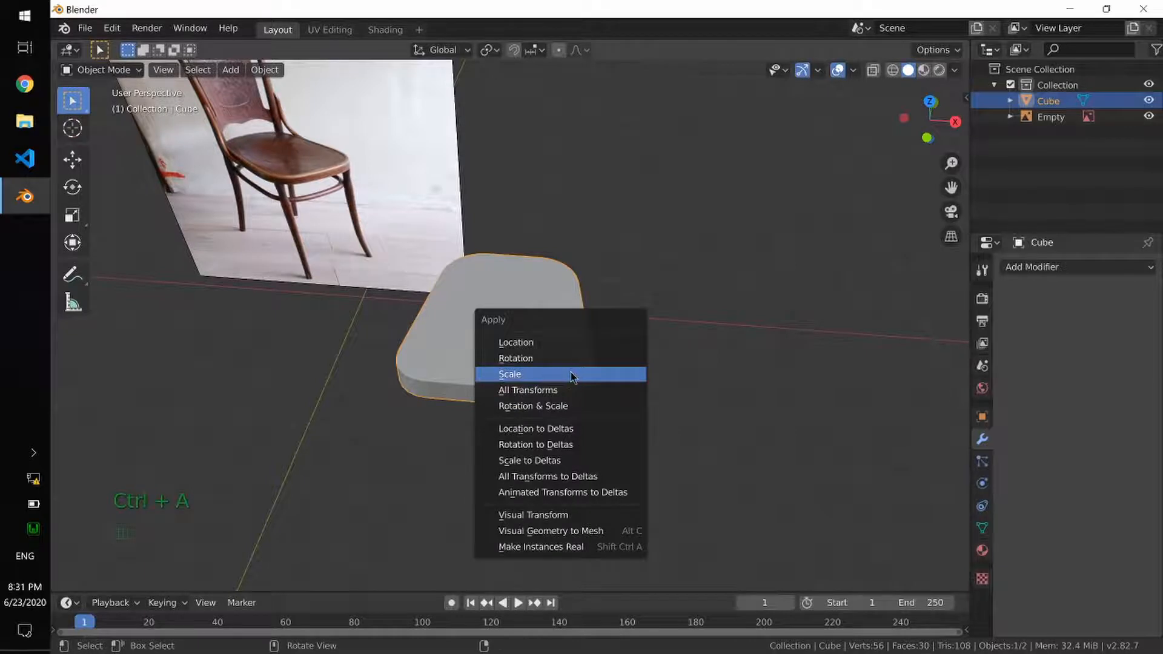
click(572, 375)
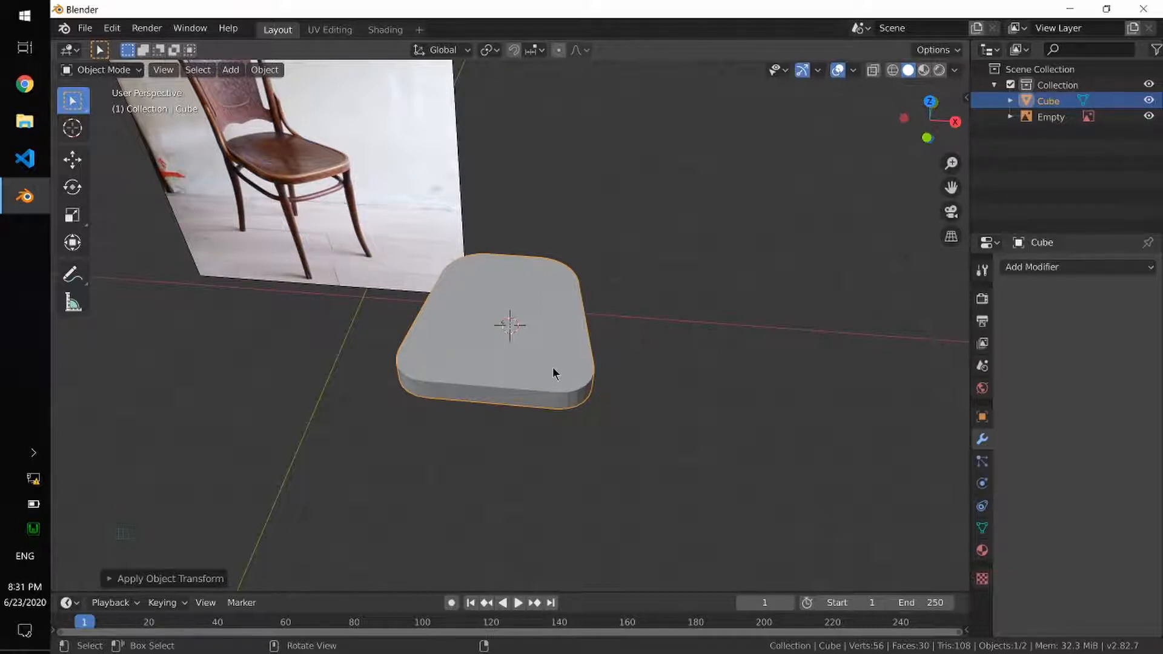
Bevel all of the seat's edges in Edit Mode by about 0.06 m with 6 segments, and return to Object Mode
key(Tab)
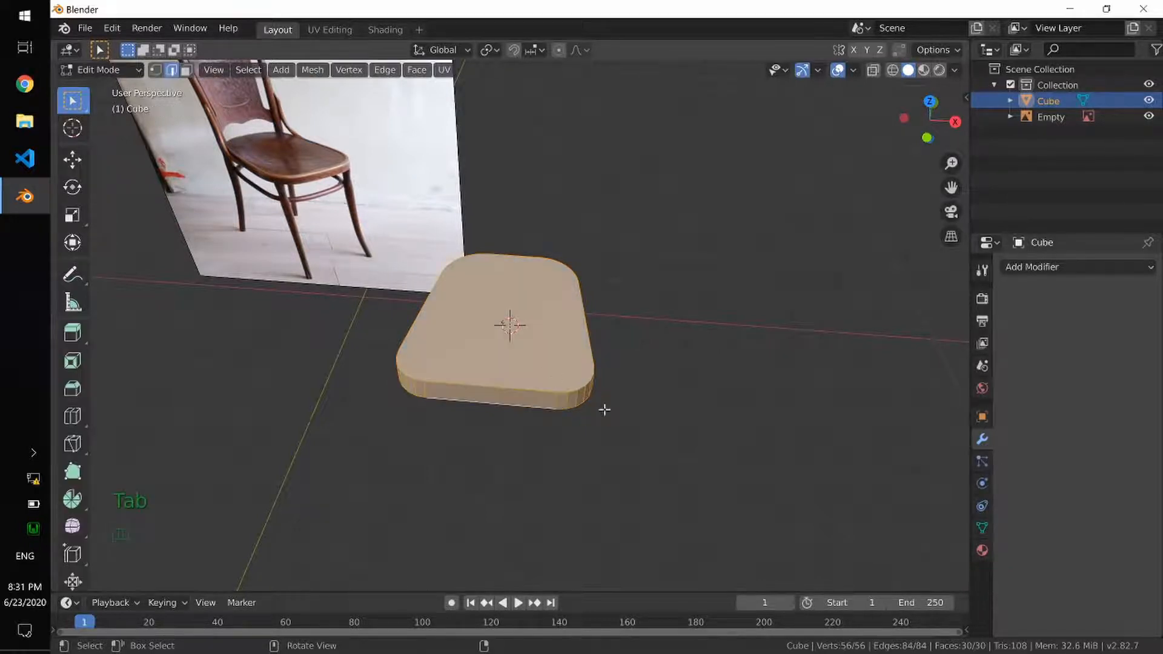
key(ctrl+b)
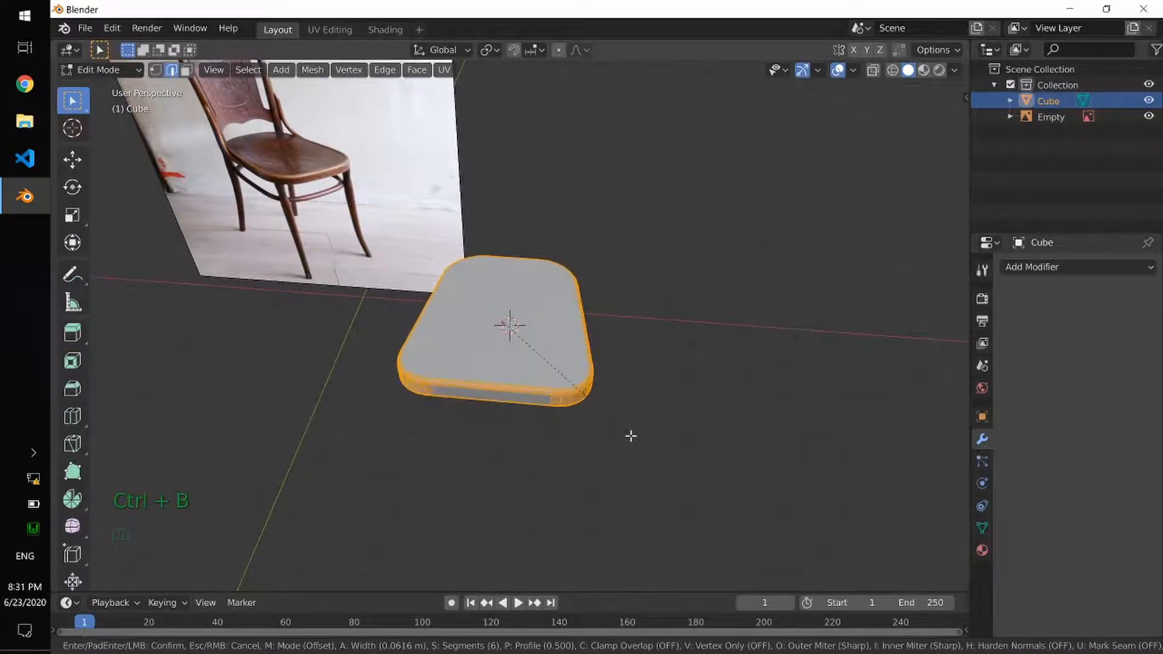
click(630, 434)
mouse_move(591, 447)
alt+mouse_down()
mouse_move(594, 420)
mouse_move(609, 420)
mouse_move(594, 425)
alt+mouse_up()
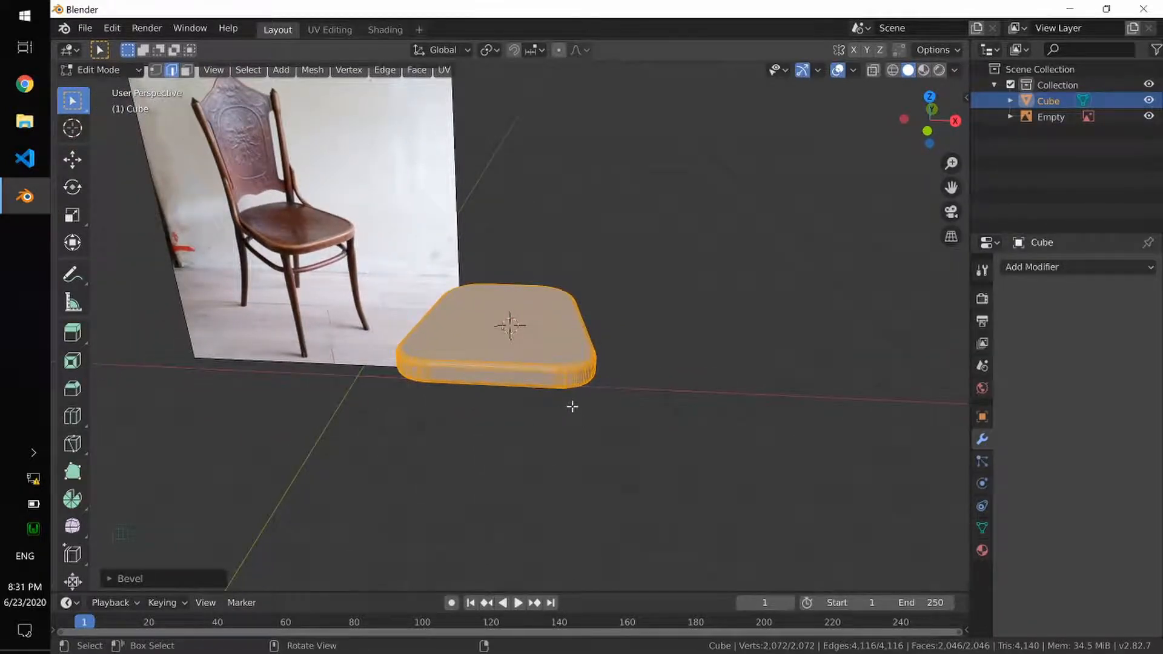
key(Tab)
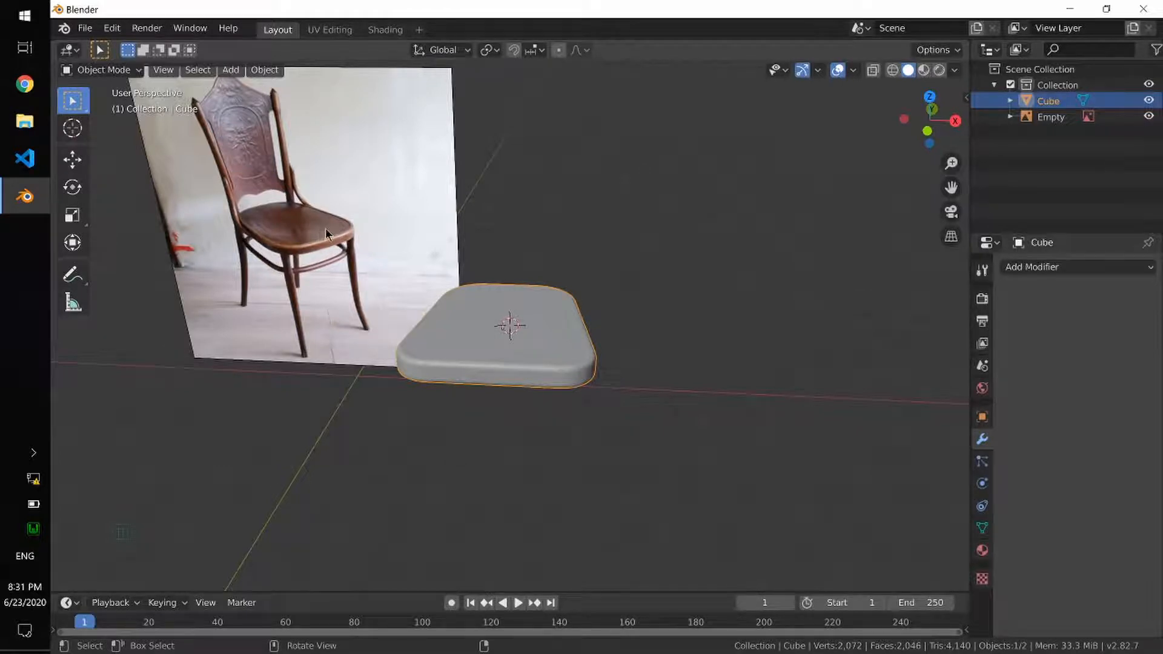
scroll(330, 227, up, 4)
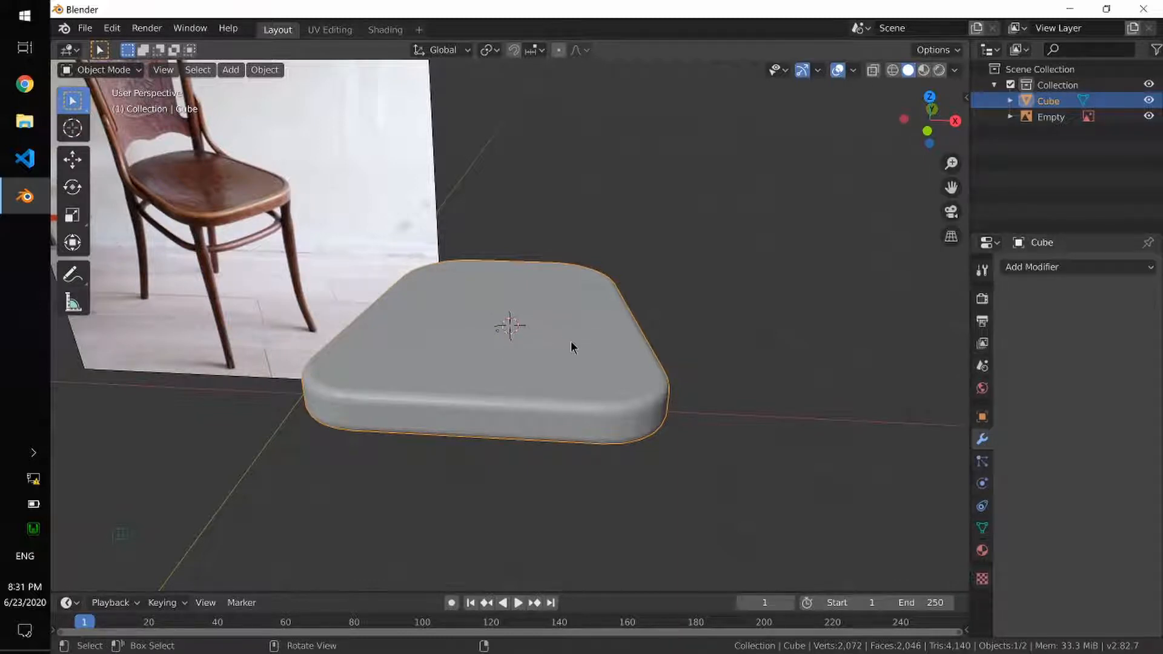
In Edit Mode, extrude the seat's large top face in place and scale it slightly inward to about 0.99
key(Tab)
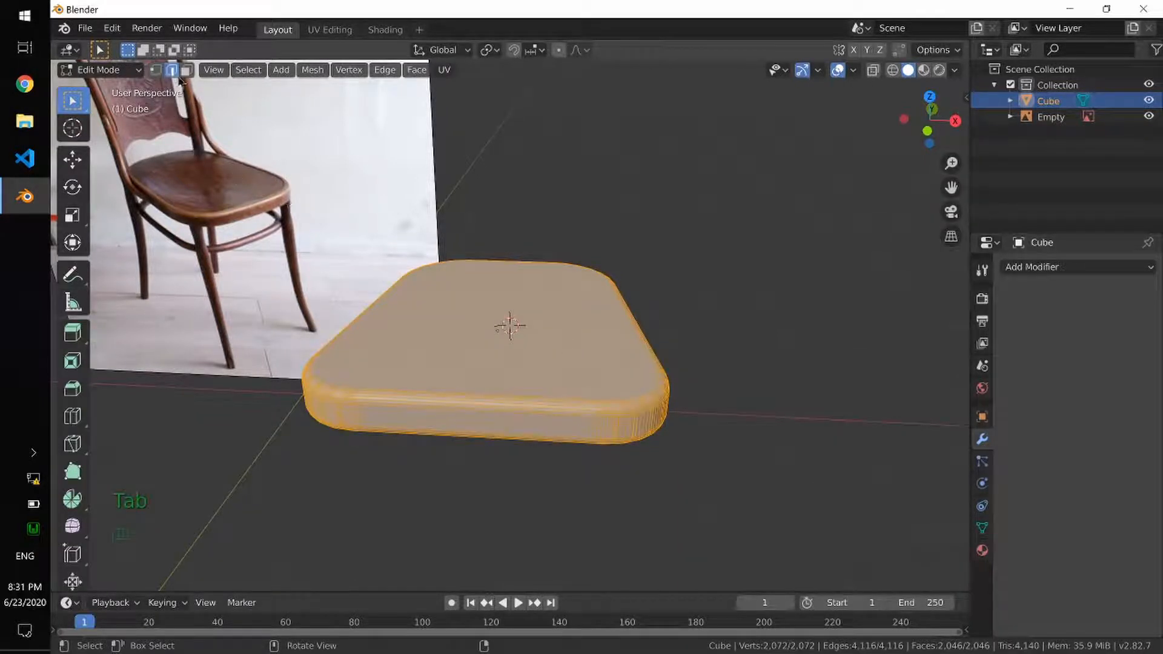
key(3)
click(587, 311)
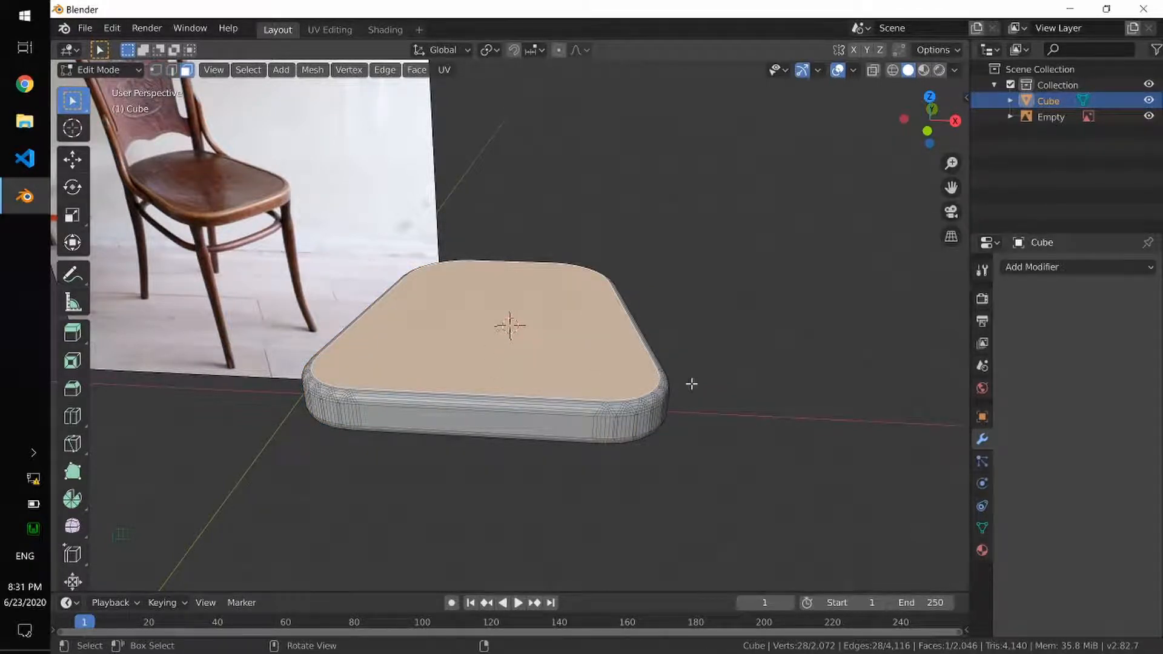
key(e)
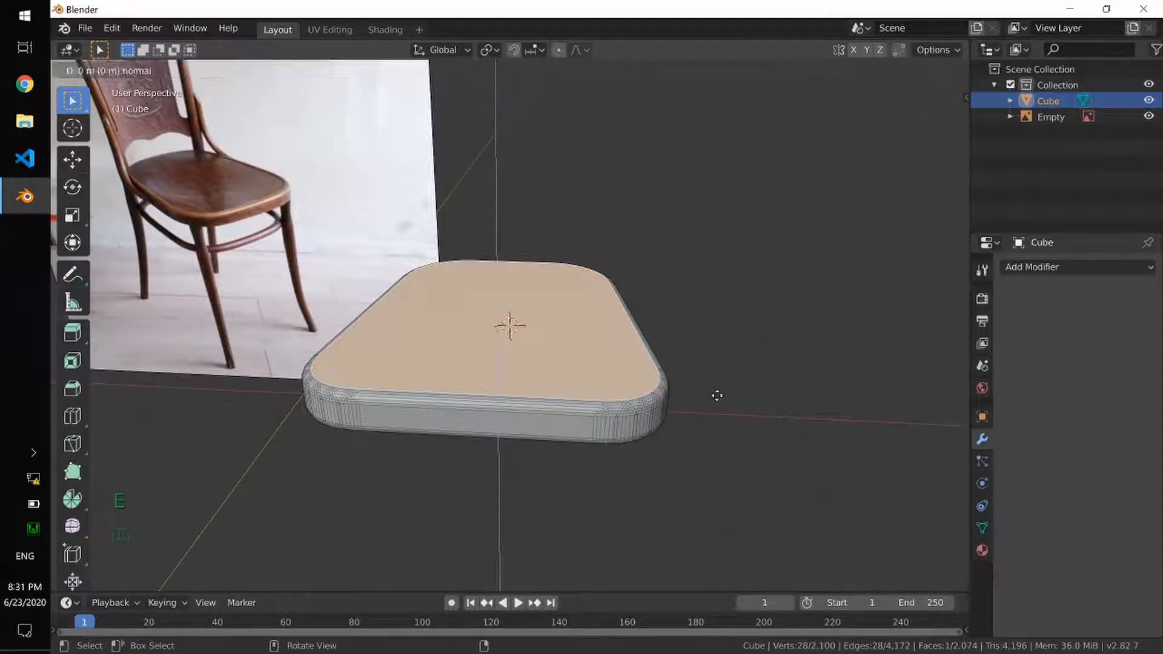
key(s)
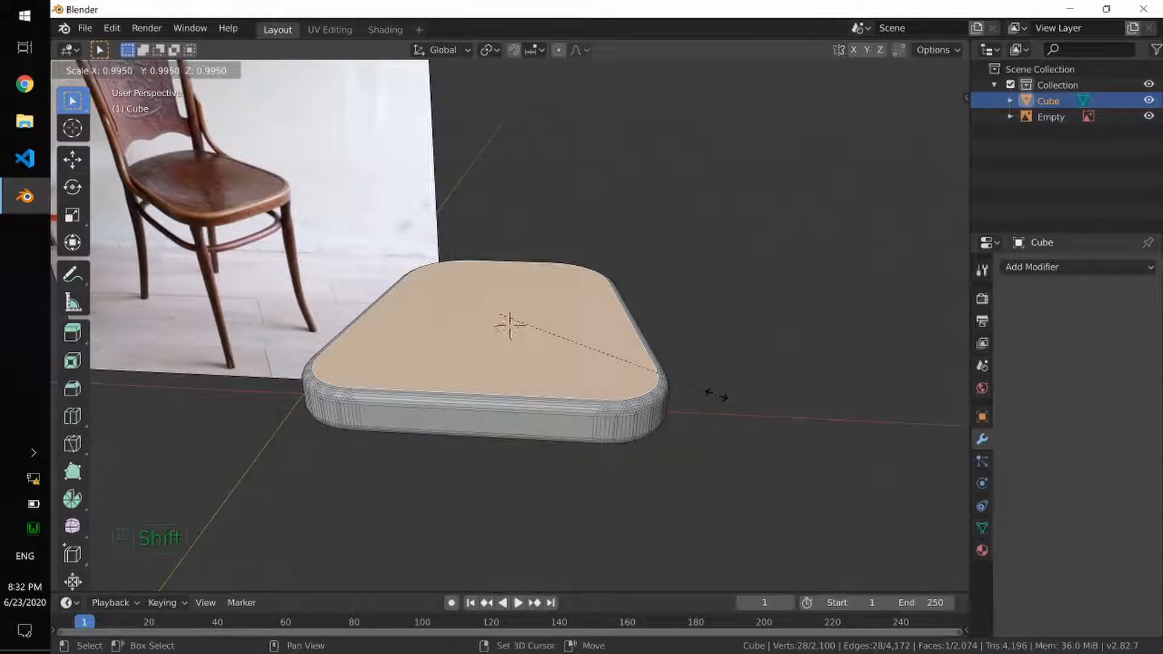
shift+click(706, 392)
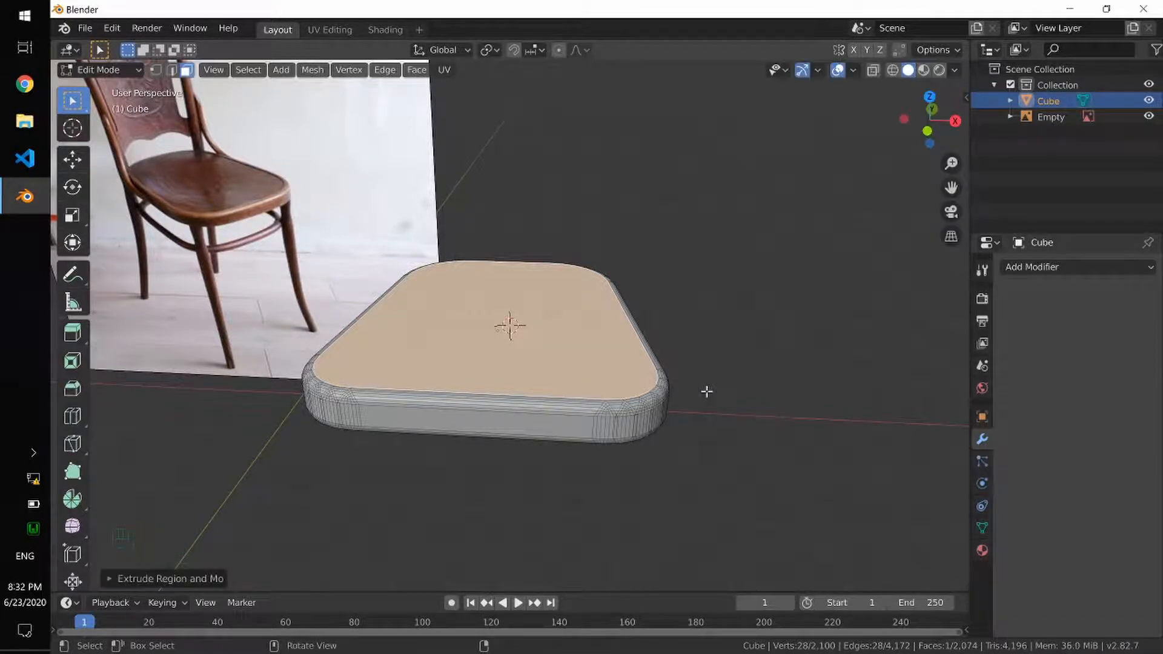
Extrude the inset top face slightly downward, fine-tune its height along Z as a shallow recess, and return to Object Mode
key(e)
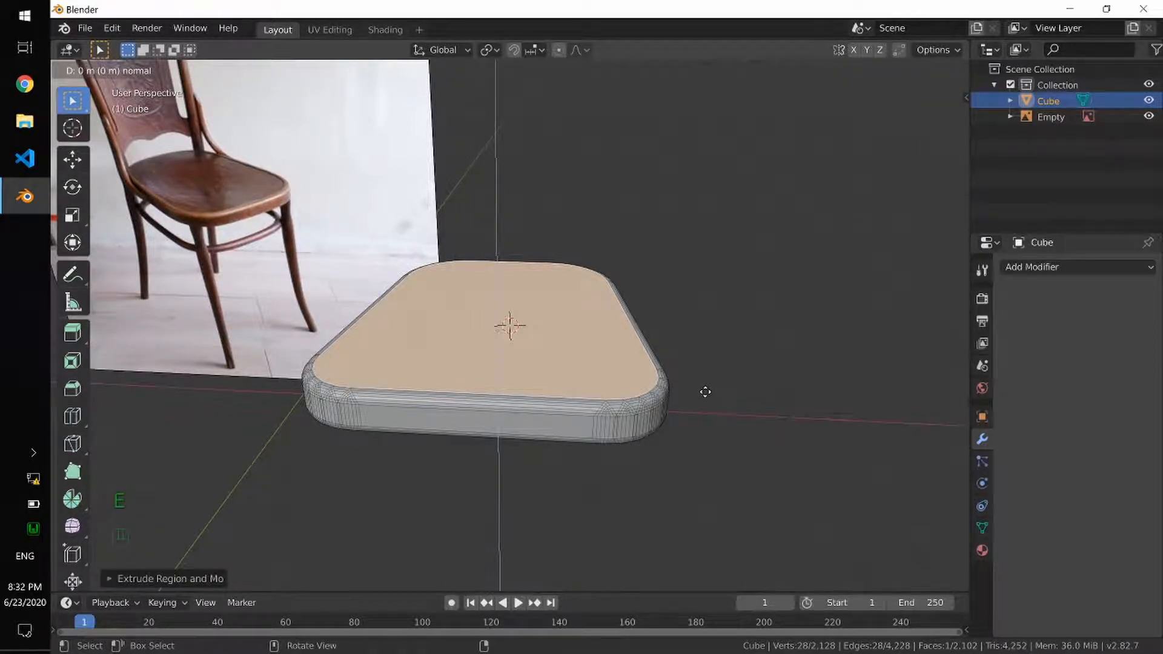
click(704, 393)
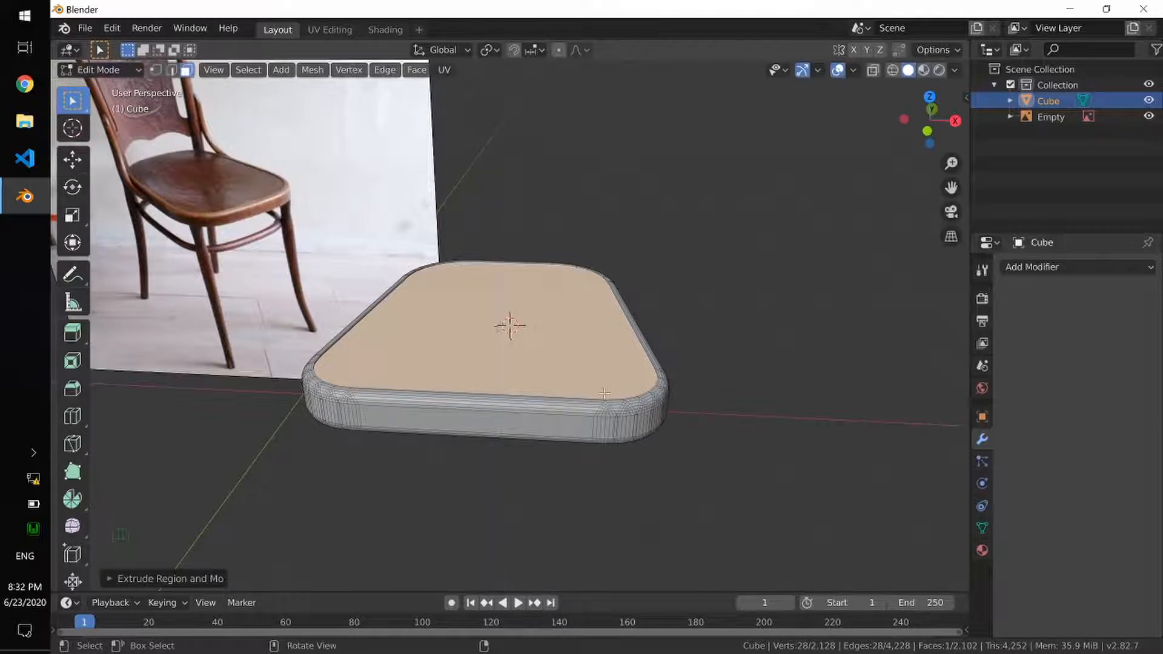
scroll(602, 393, down, 1)
scroll(602, 393, up, 6)
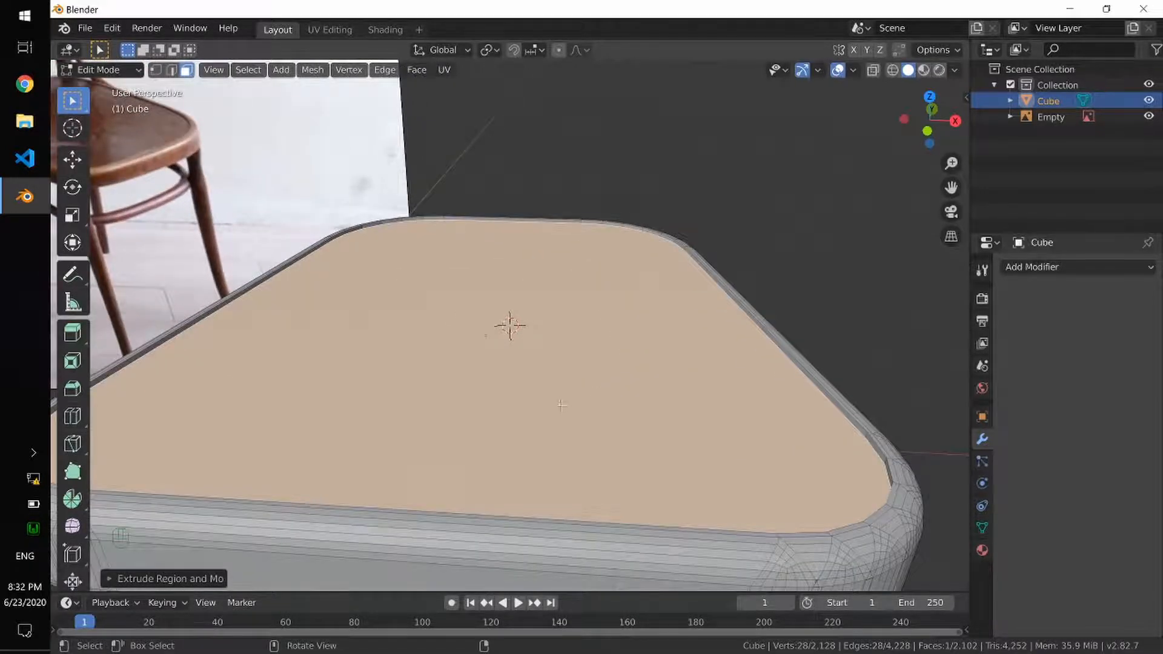
alt+drag(563, 406, 552, 412)
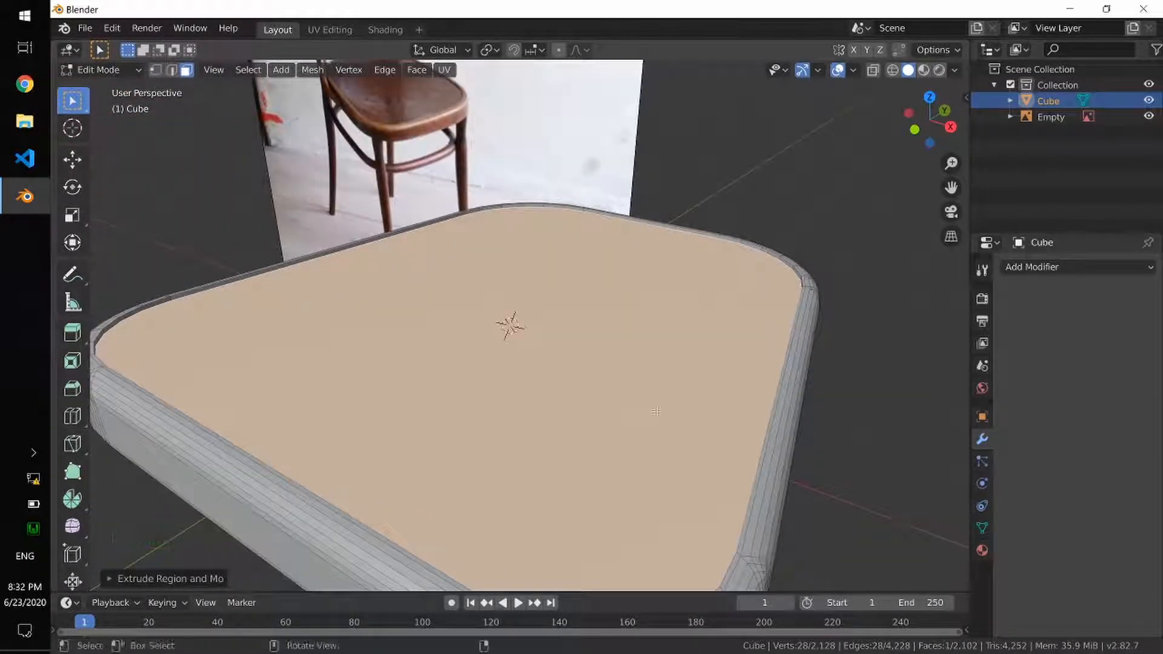
key(g)
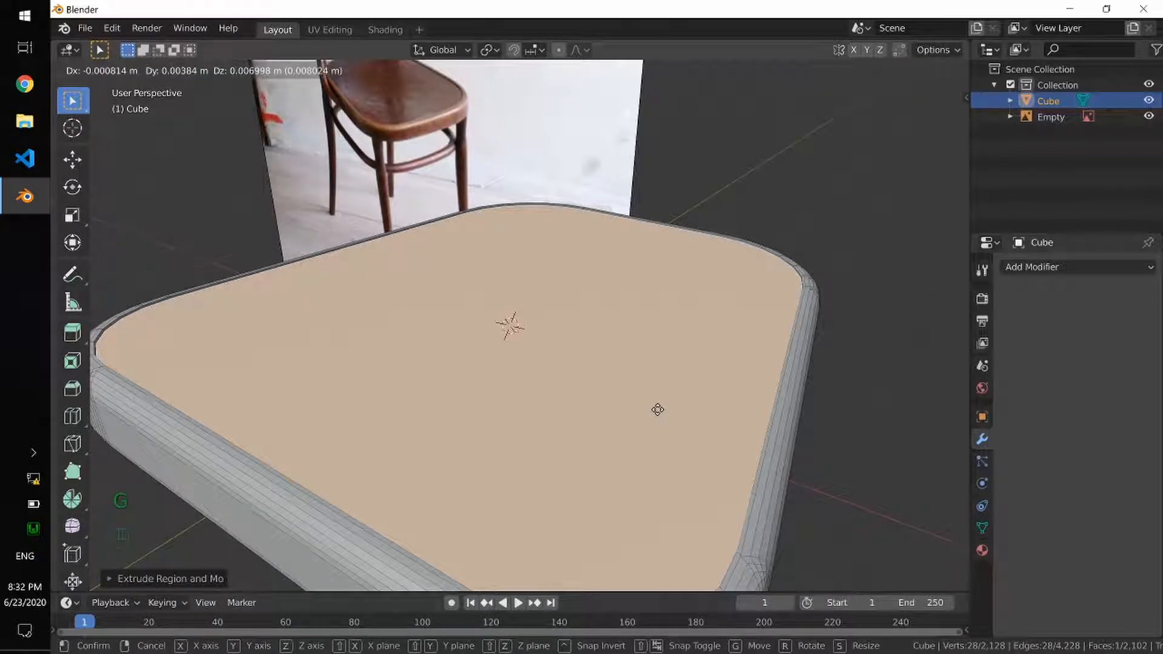
key(z)
click(657, 409)
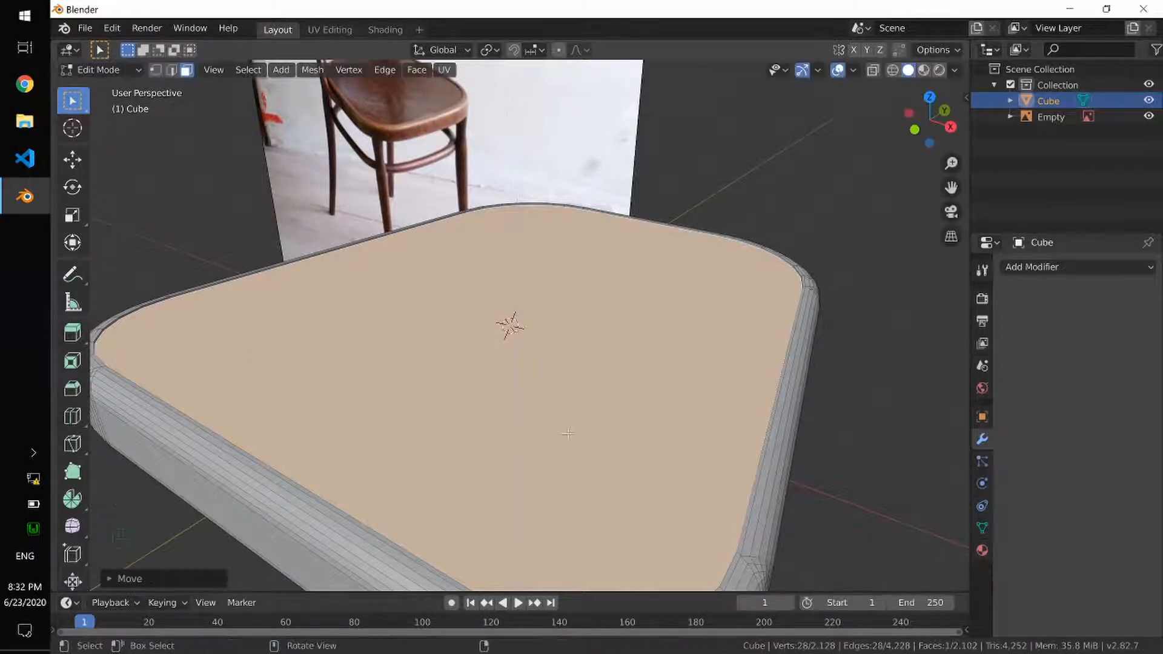
scroll(513, 447, down, 5)
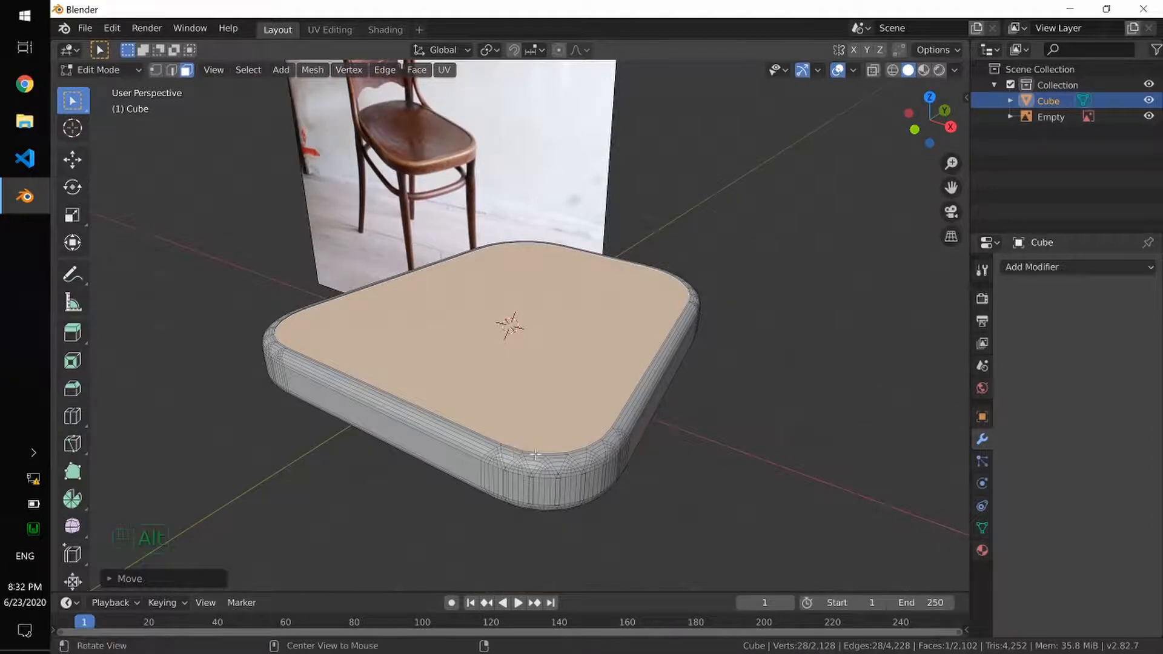
middle_drag(513, 448, 544, 459)
key(Tab)
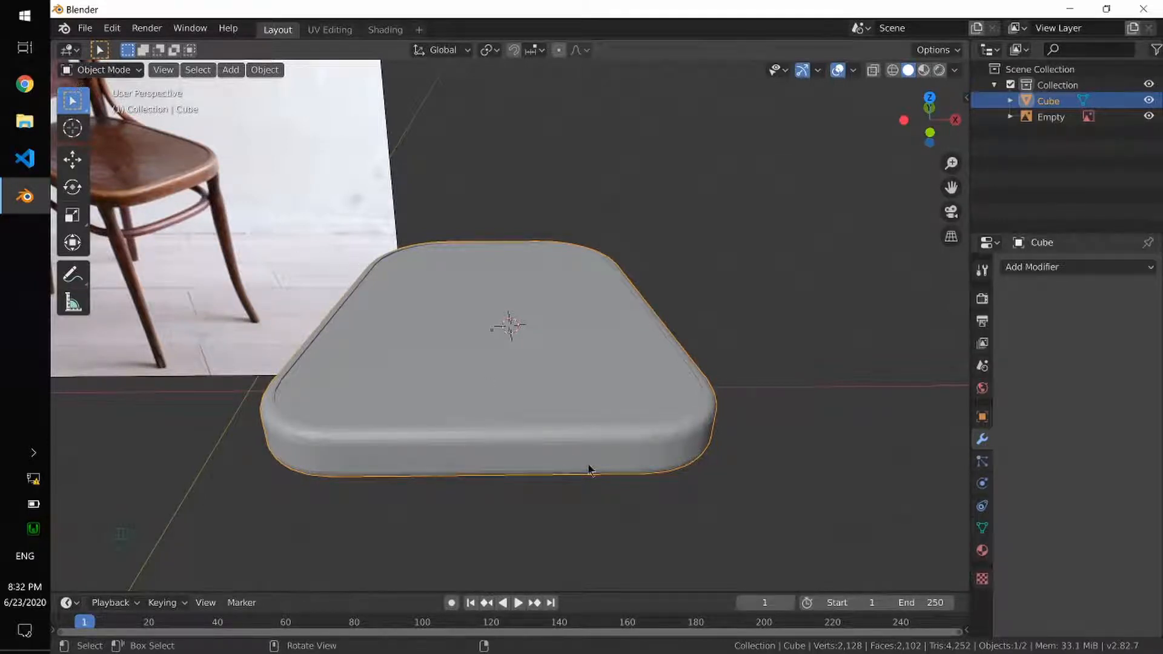
Add a cylinder mesh and scale it down in X and Y only, keeping its height, to form a thin vertical leg
key(shift+a)
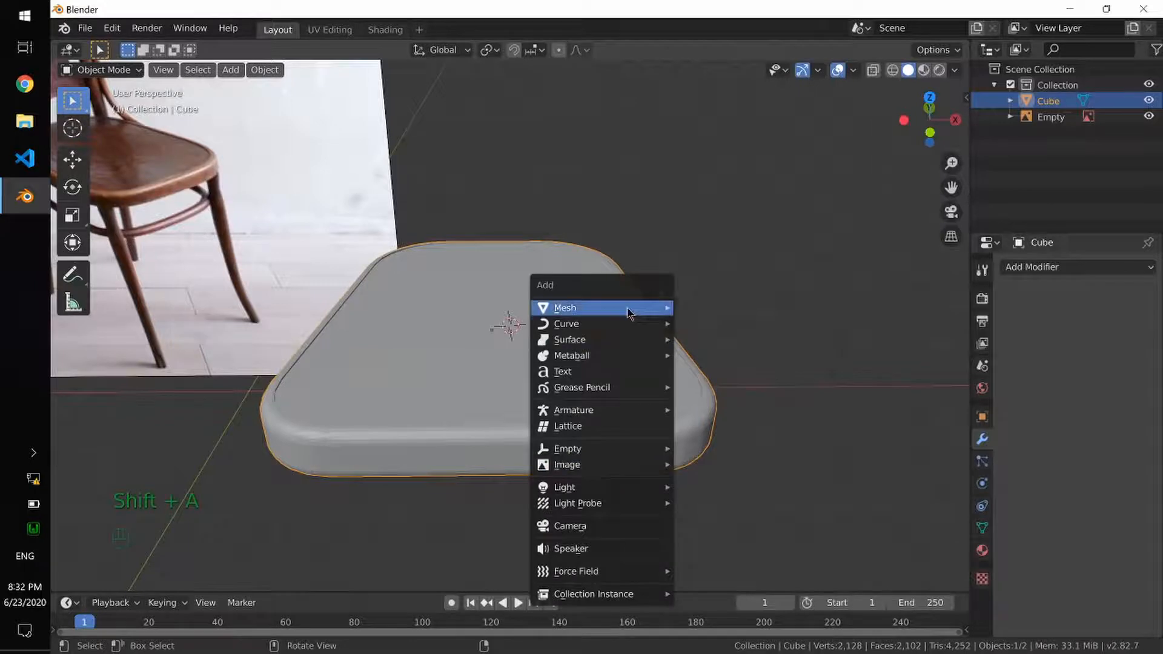
mouse_move(629, 310)
click(714, 386)
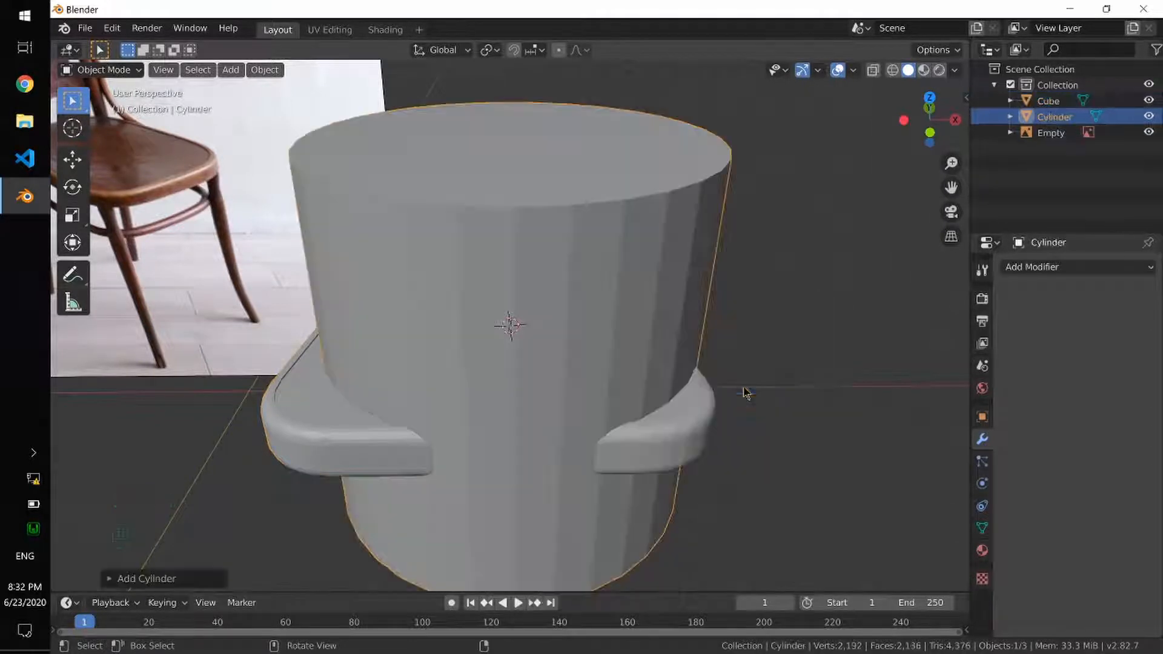
key(KP_1)
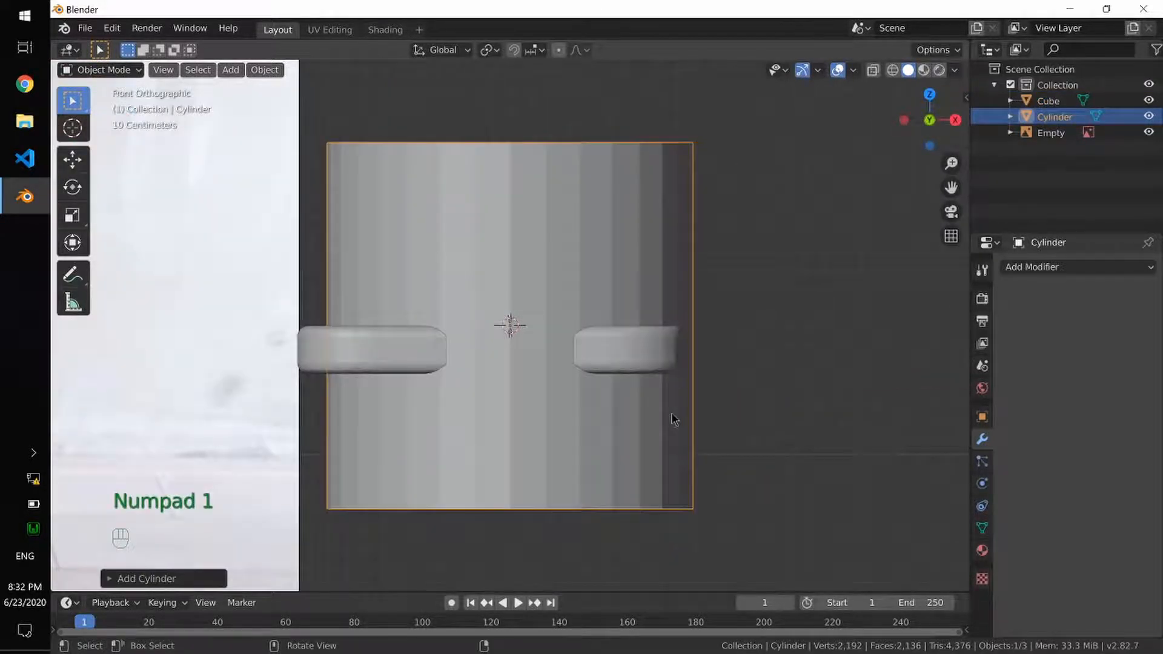
scroll(670, 420, down, 4)
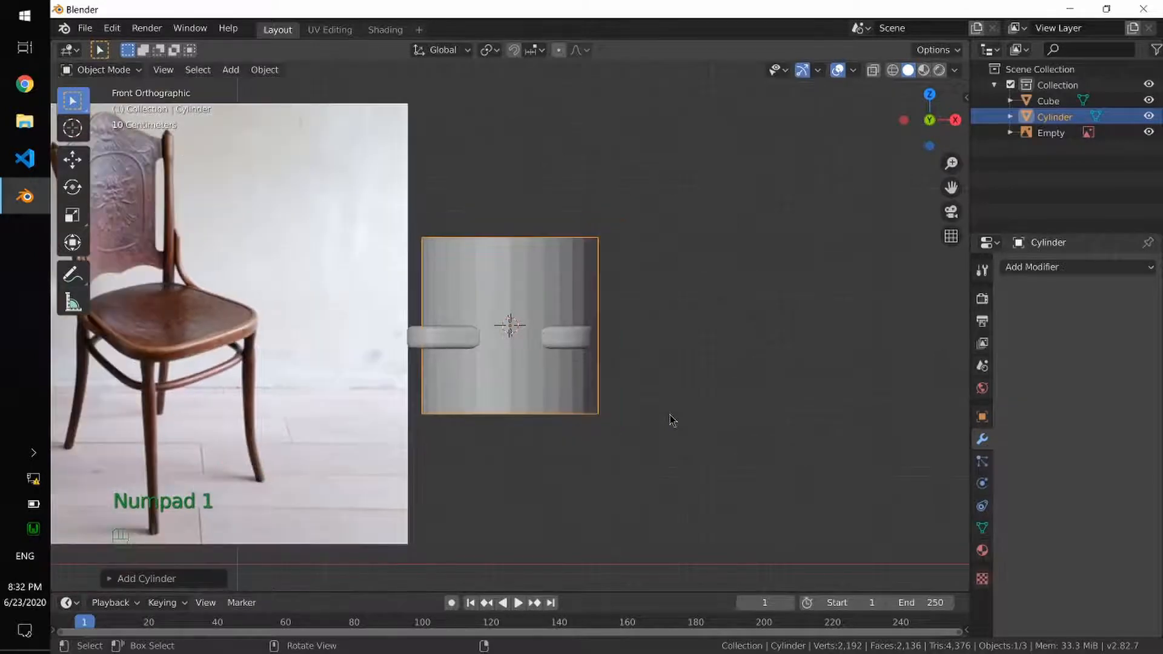
key(s)
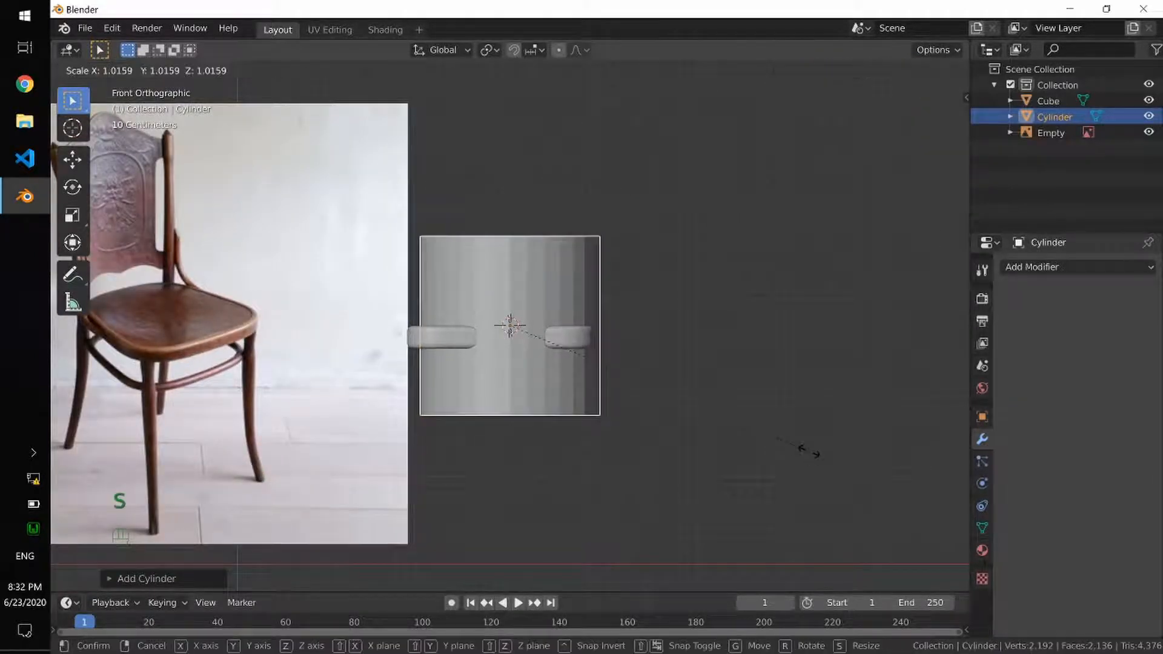
key(shift)
key(shift+z)
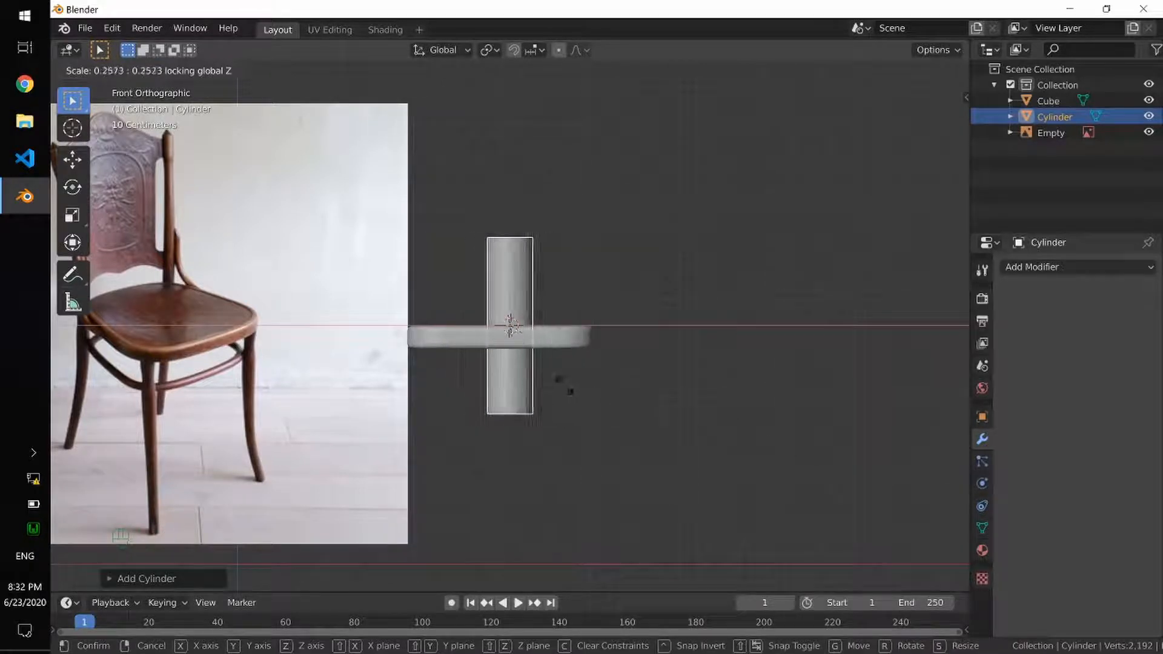
click(518, 357)
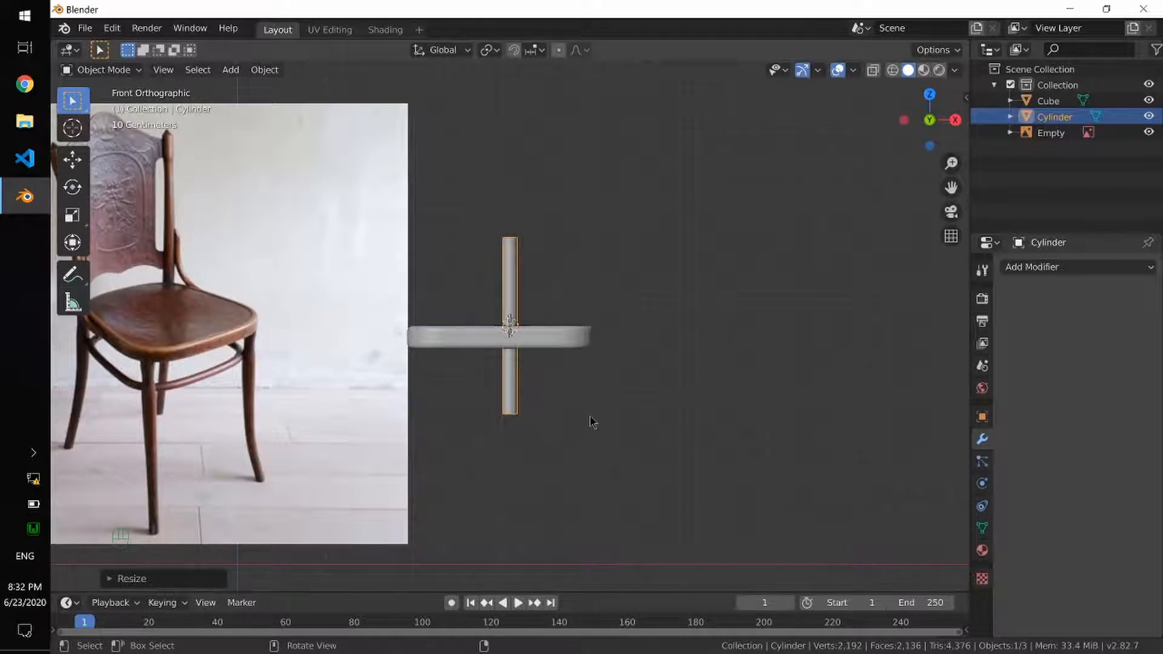
In front view, move the leg beneath the seat's +X end and thin it to about 0.73 without changing its height
key(g)
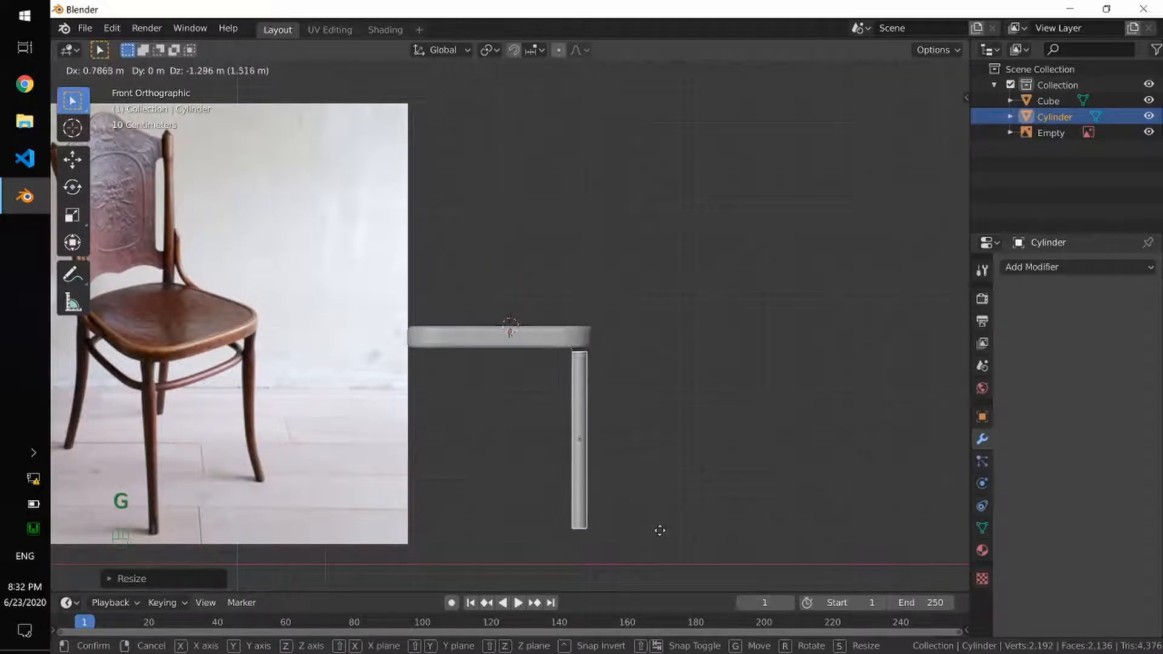
click(660, 530)
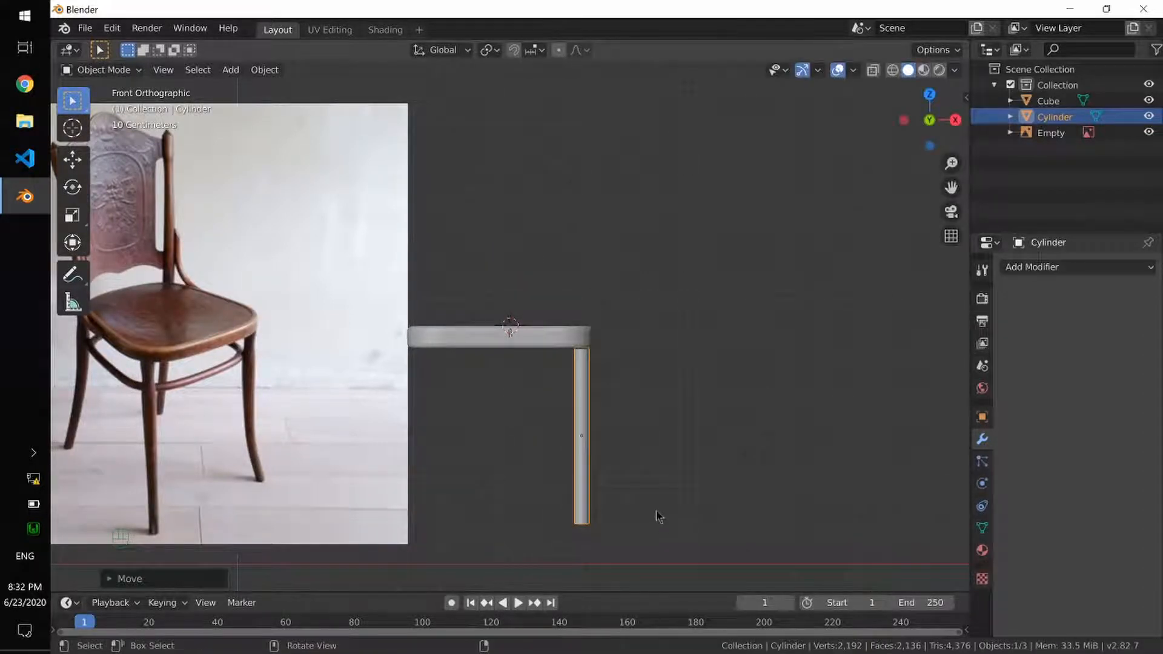
key(s)
key(shift+z)
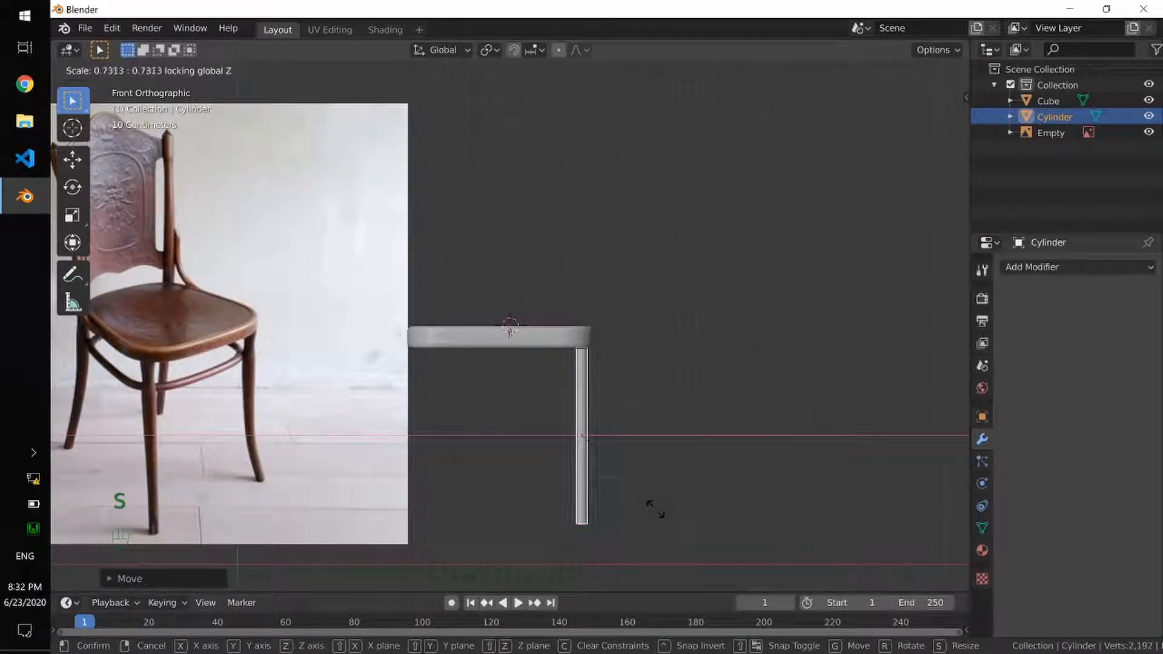
click(660, 512)
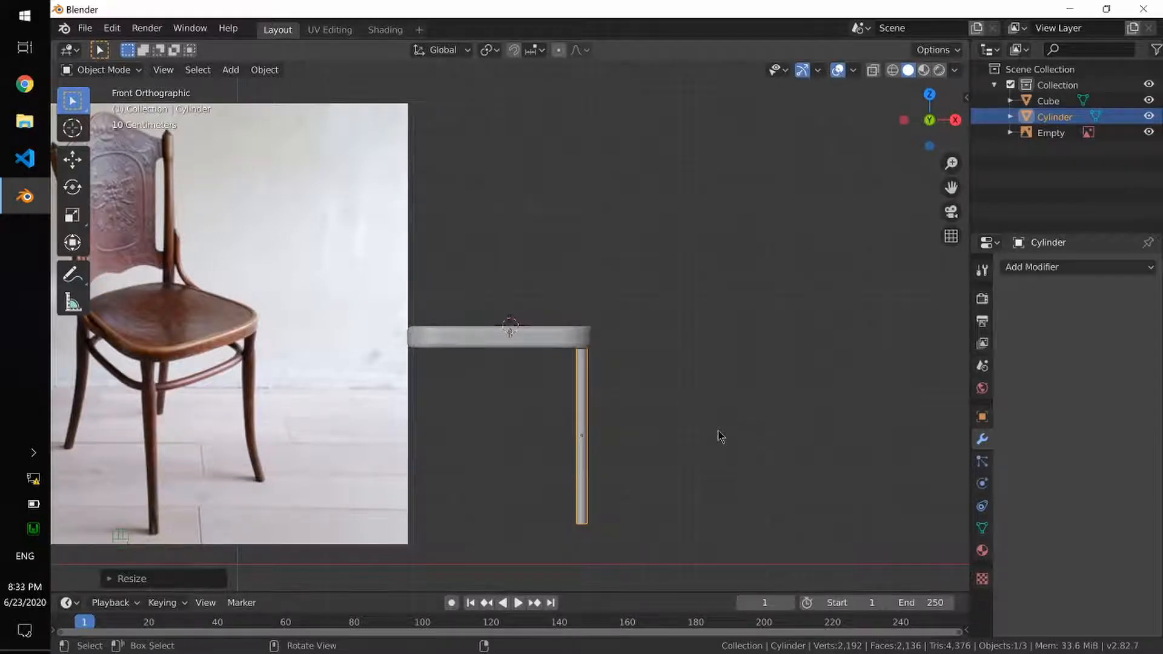
In right side view, move the leg along Y to sit beneath the seat's front edge
key(KP_3)
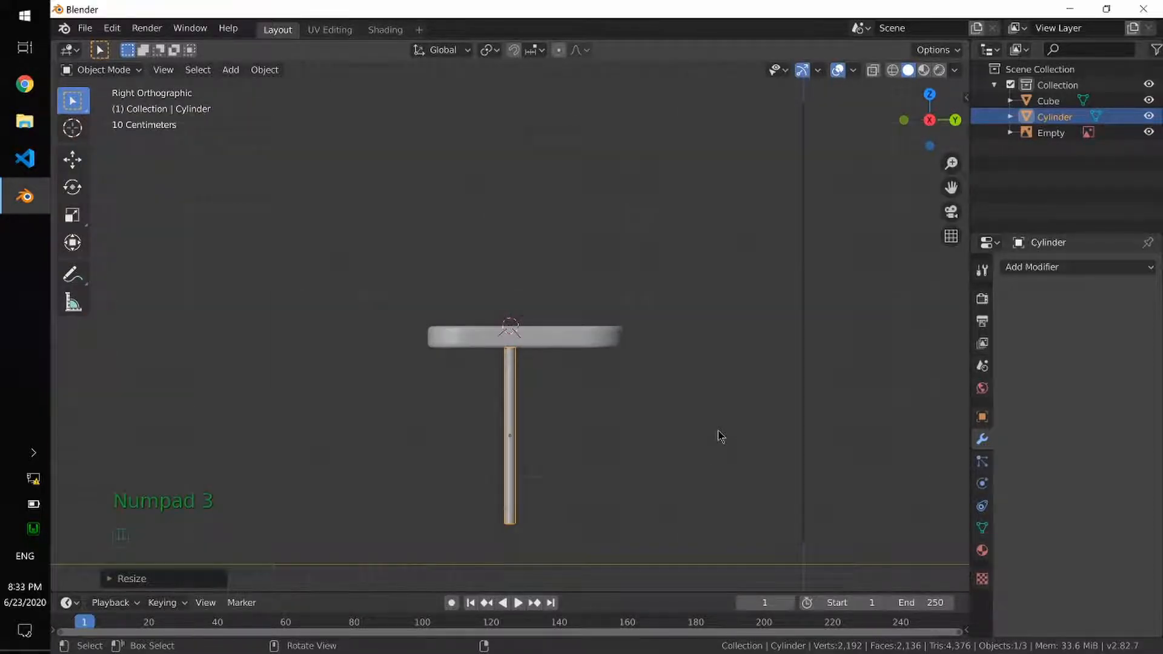
key(g)
click(646, 435)
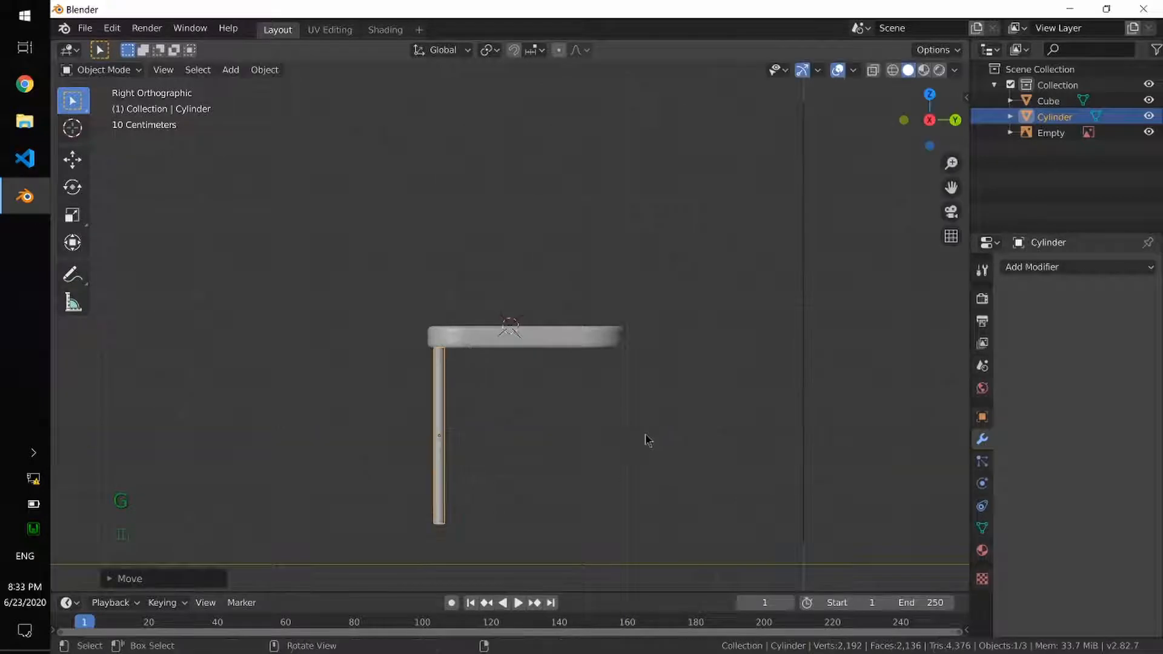
key(g)
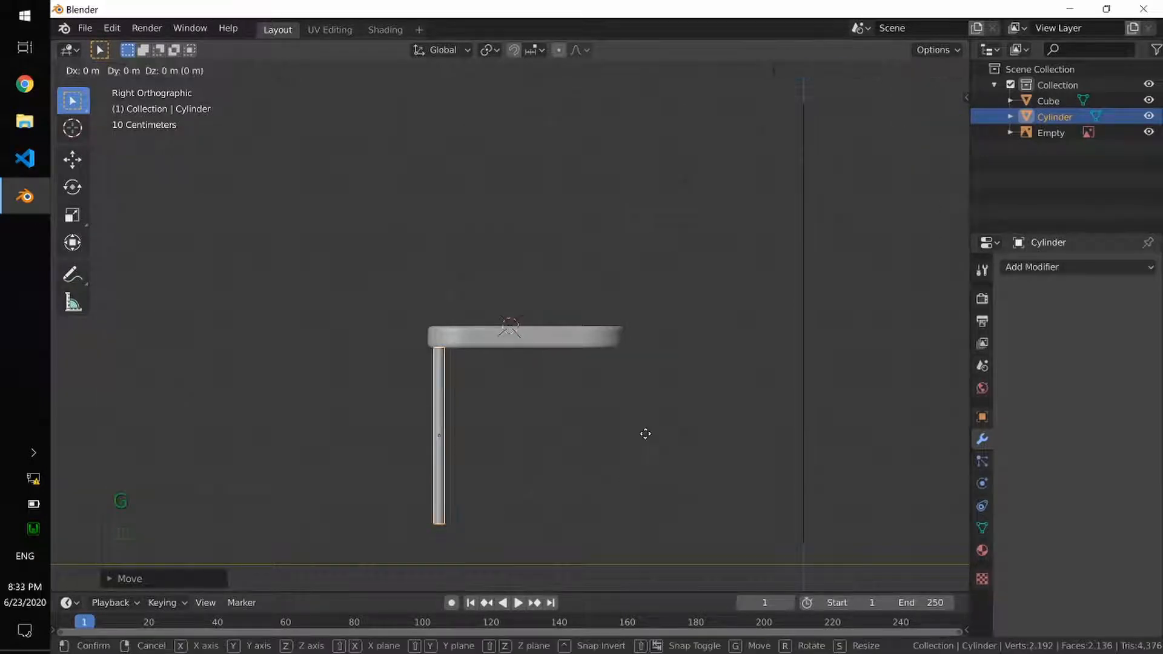
key(y)
click(643, 434)
In top view, nudge the leg slightly inward so it sits within the seat's rounded front corner
middle_drag(529, 473, 605, 511)
key(KP_7)
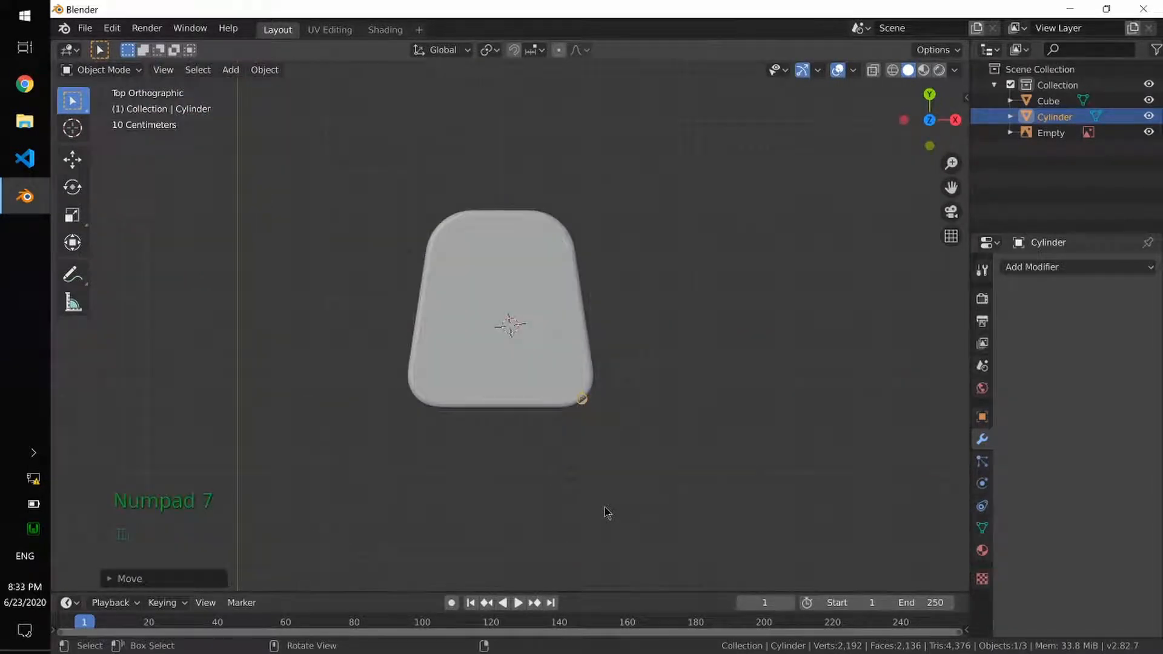
key(g)
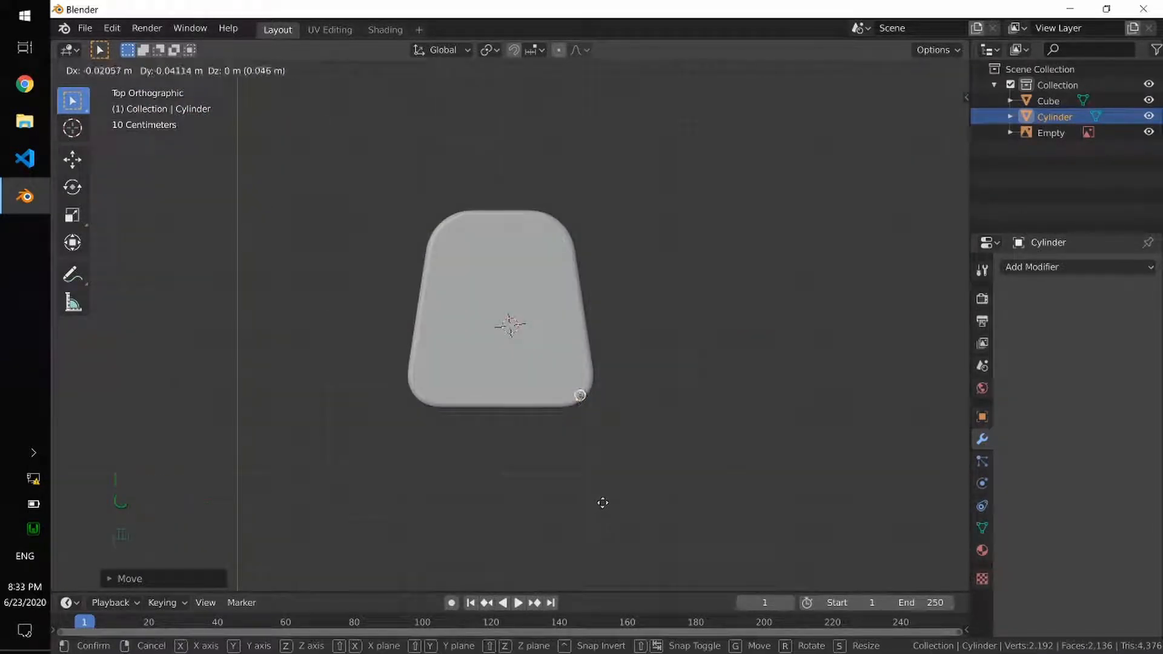
click(604, 508)
middle_drag(604, 512, 326, 344)
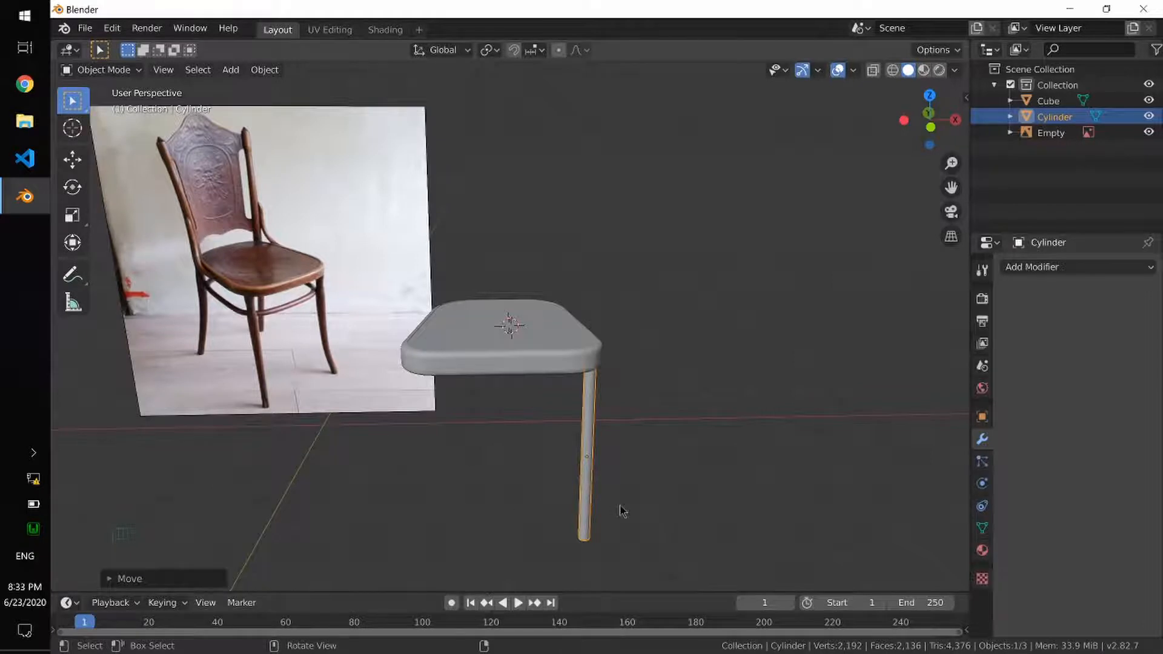
alt+middle_drag(617, 511, 593, 495)
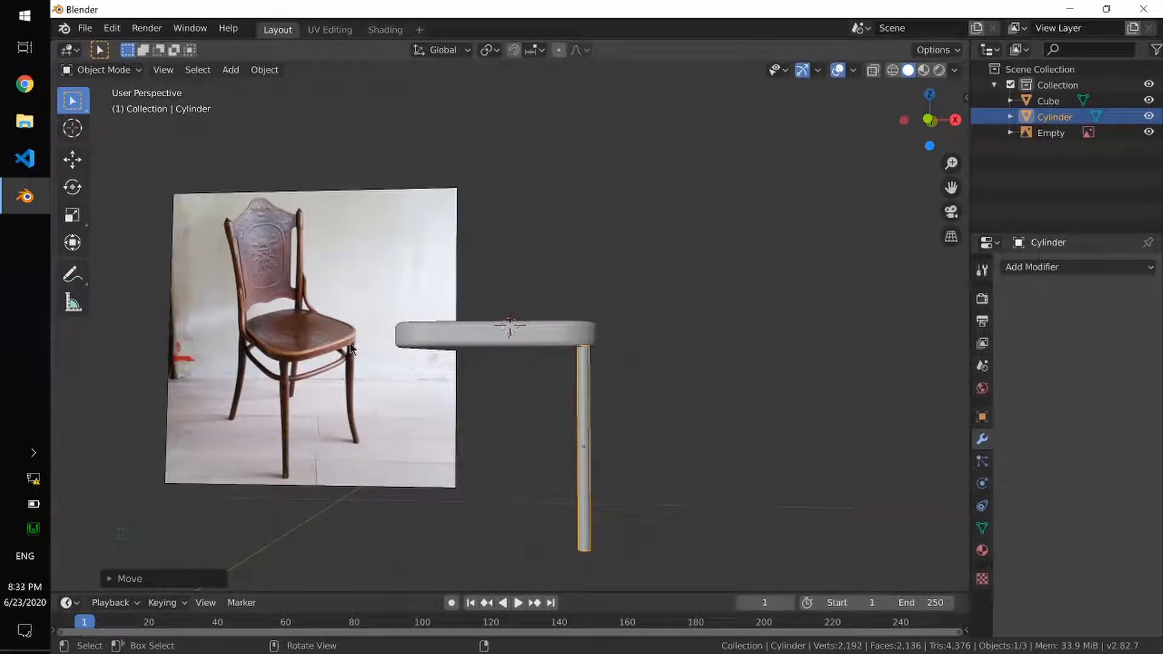
In Edit Mode with wireframe shading, select only the leg's bottom face and scale it to about 0.80
key(Tab)
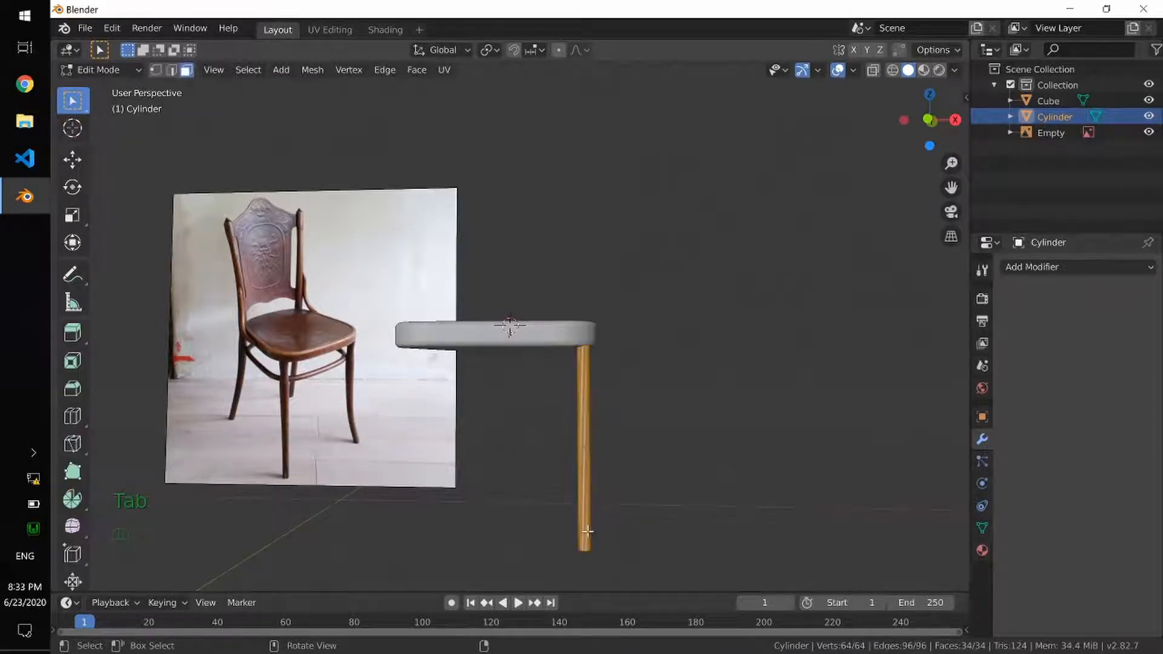
key(alt+z)
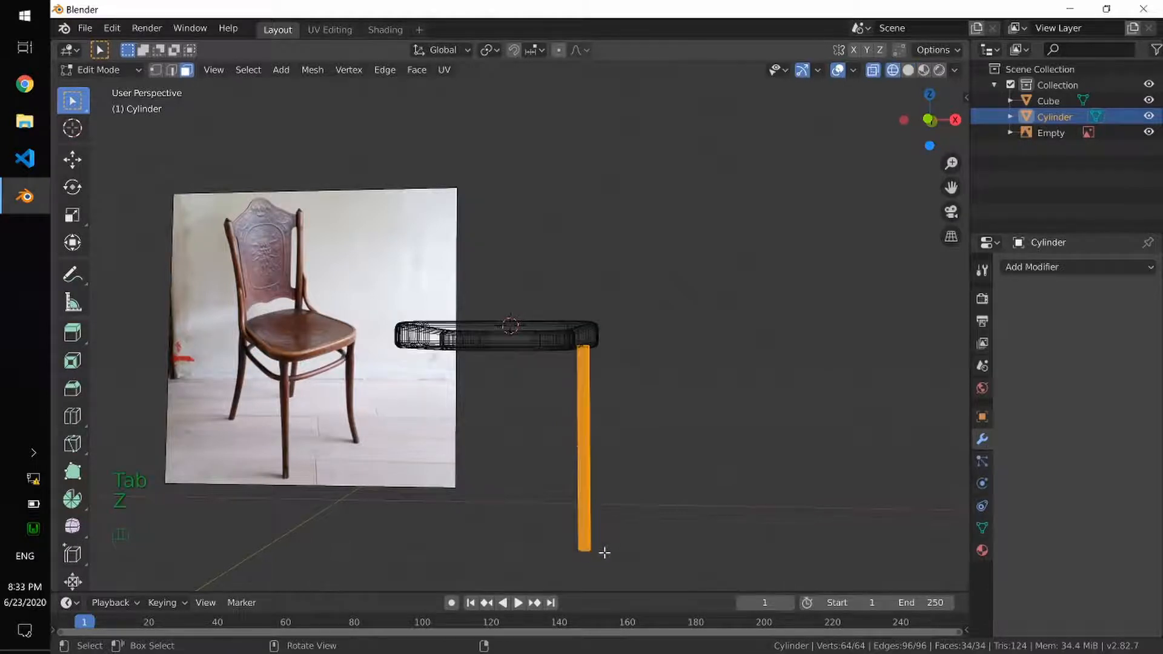
alt+middle_drag(613, 550, 605, 518)
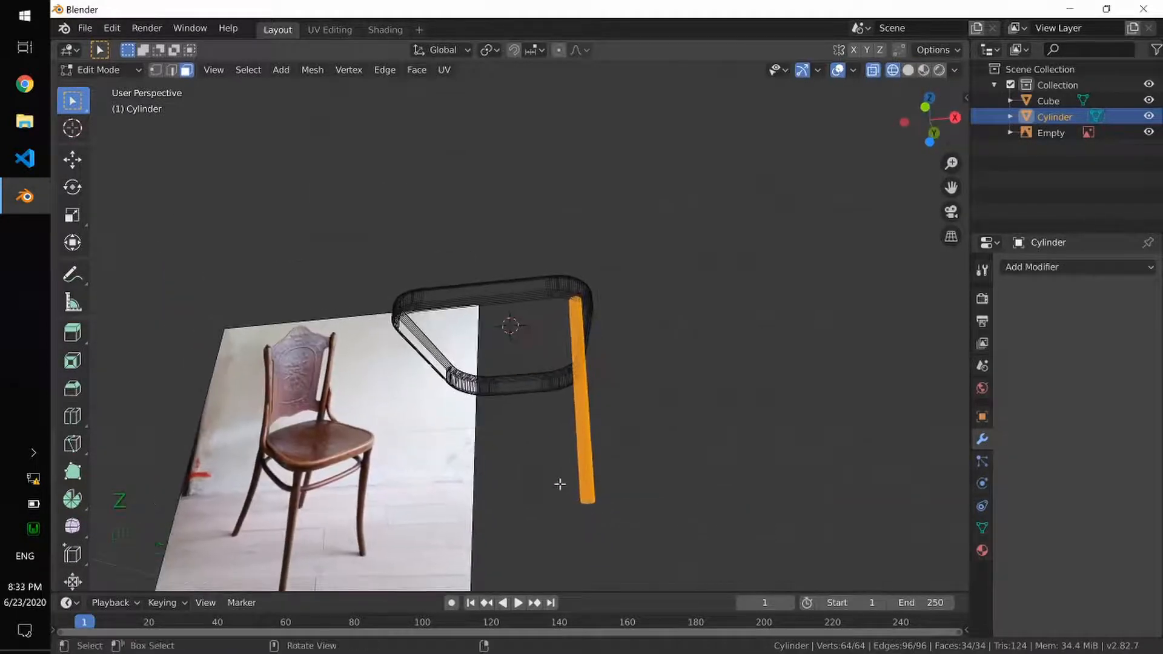
drag(559, 483, 634, 528)
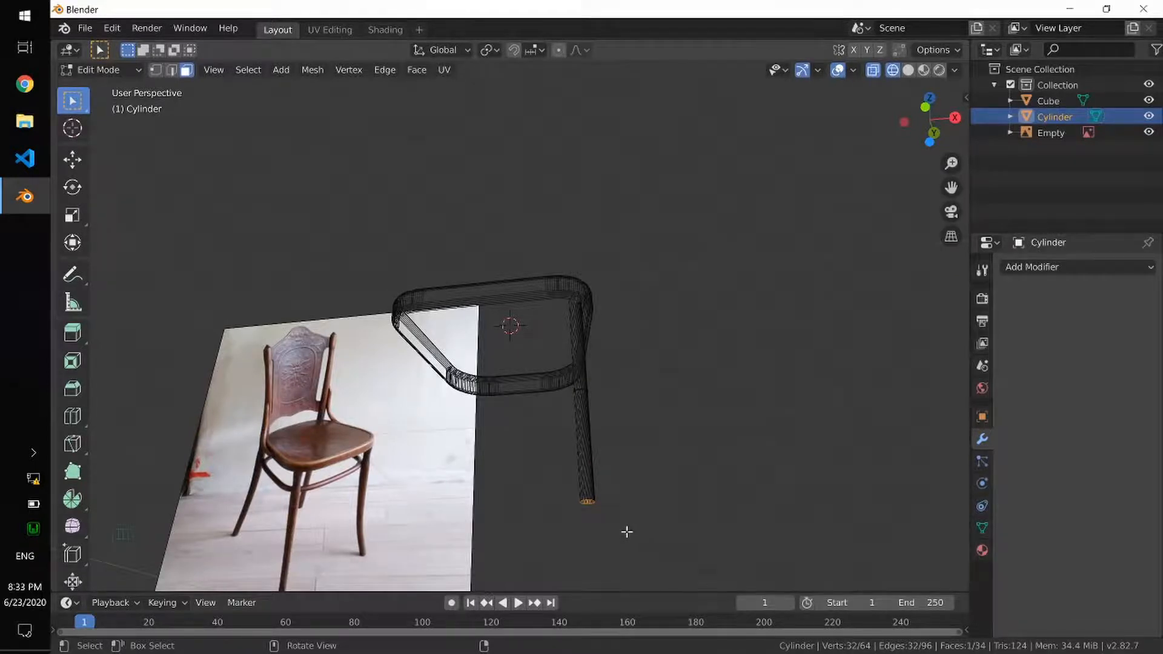
key(s)
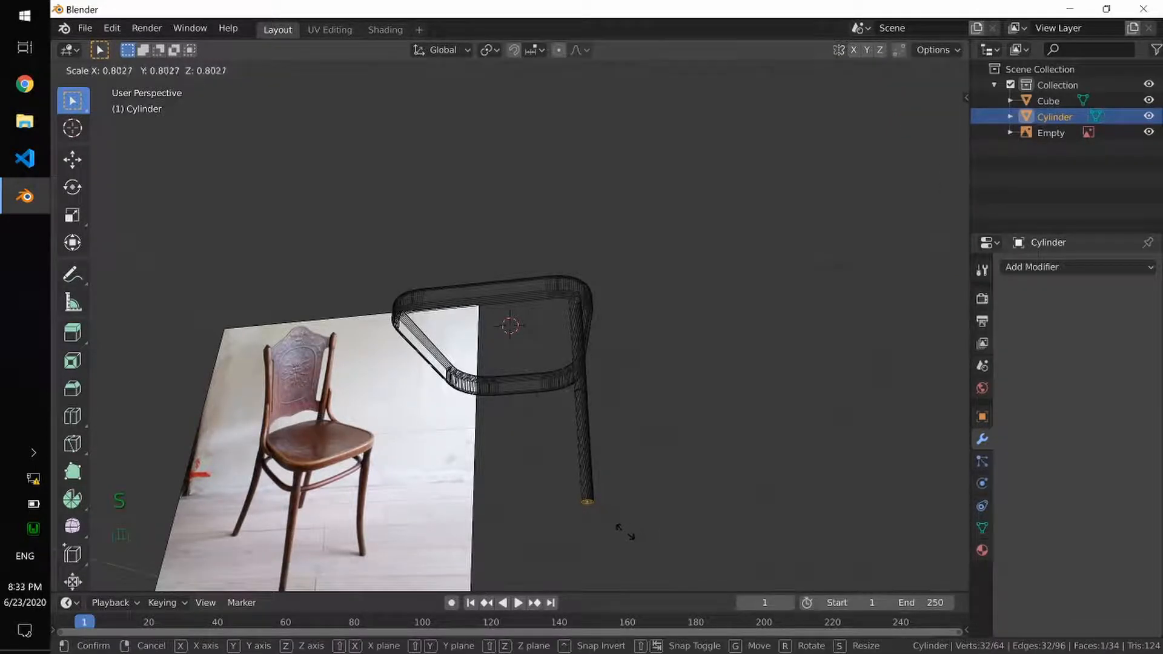
click(625, 530)
Return to solid shading and taper the leg further by scaling its bottom face to about 0.88
key(z)
mouse_move(651, 514)
alt+middle_down()
mouse_move(656, 501)
mouse_move(658, 520)
alt+middle_up()
key(s)
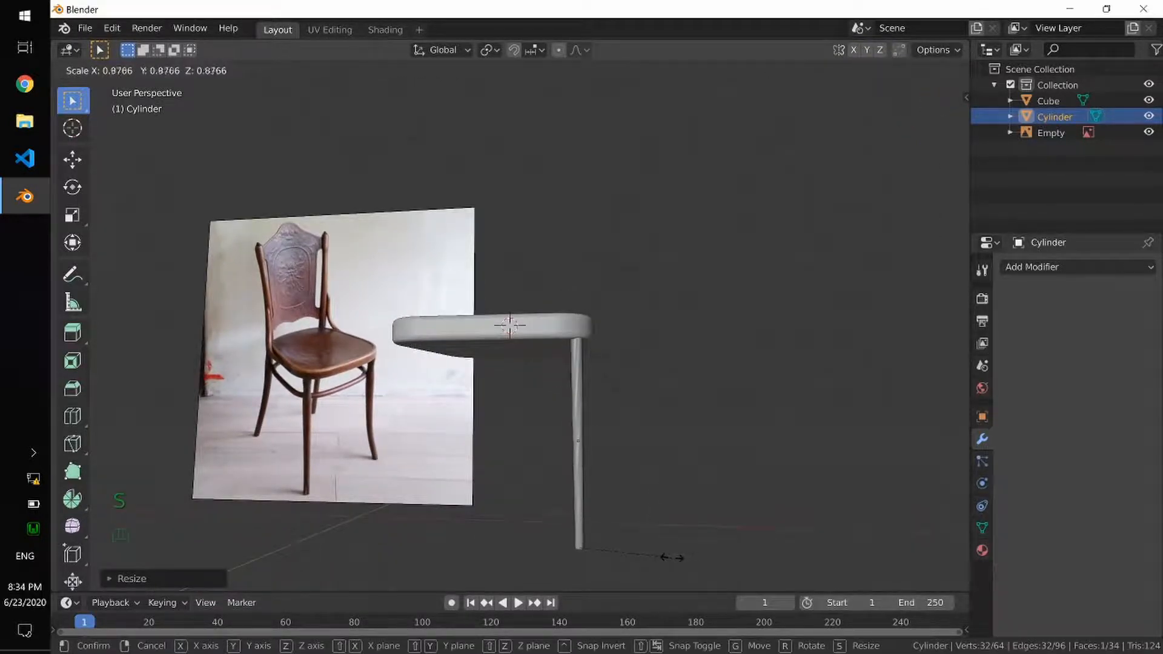
click(671, 557)
Add a single loop cut around the leg and slide it a little below the leg's middle
alt+middle_drag(669, 555, 639, 566)
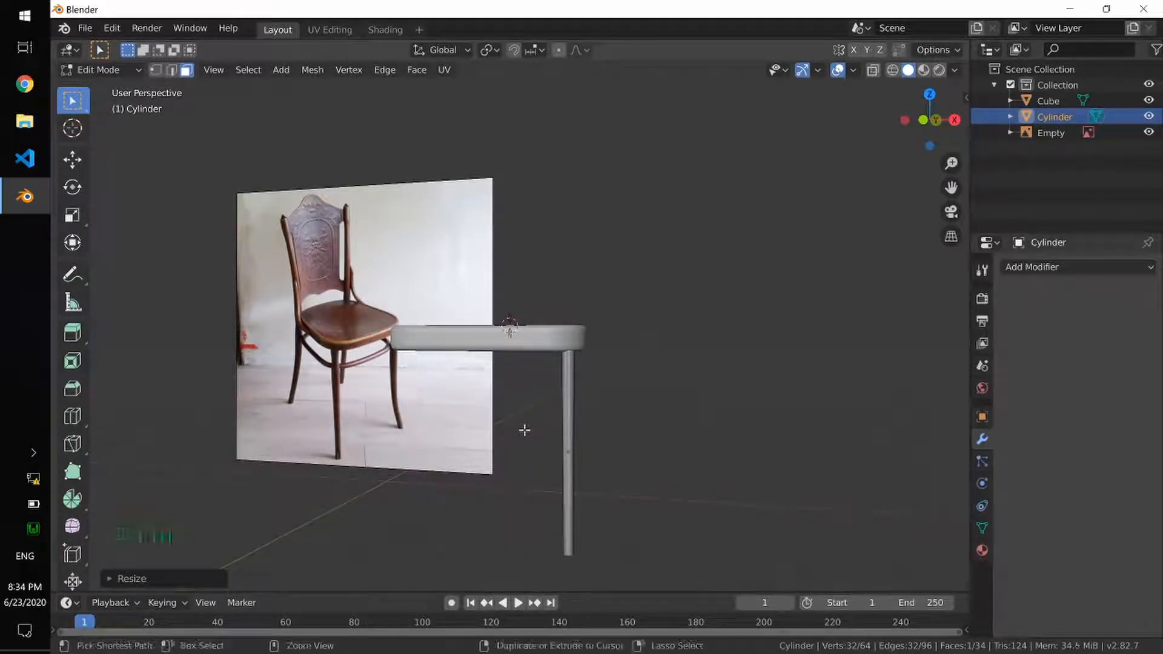
key(ctrl+r)
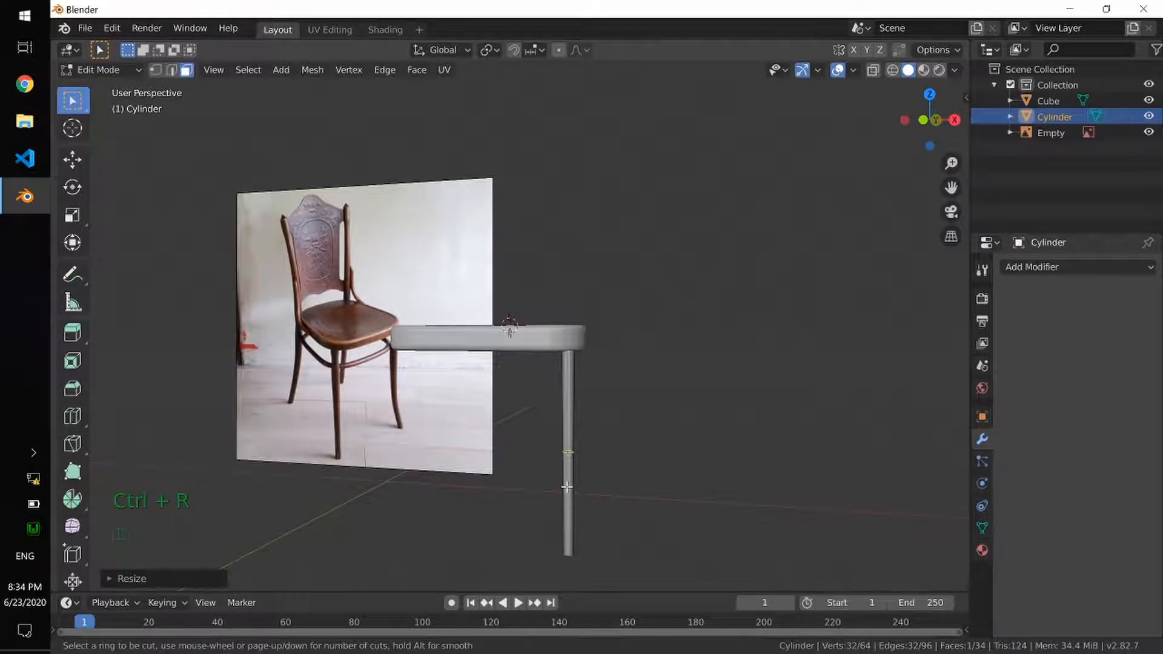
click(567, 485)
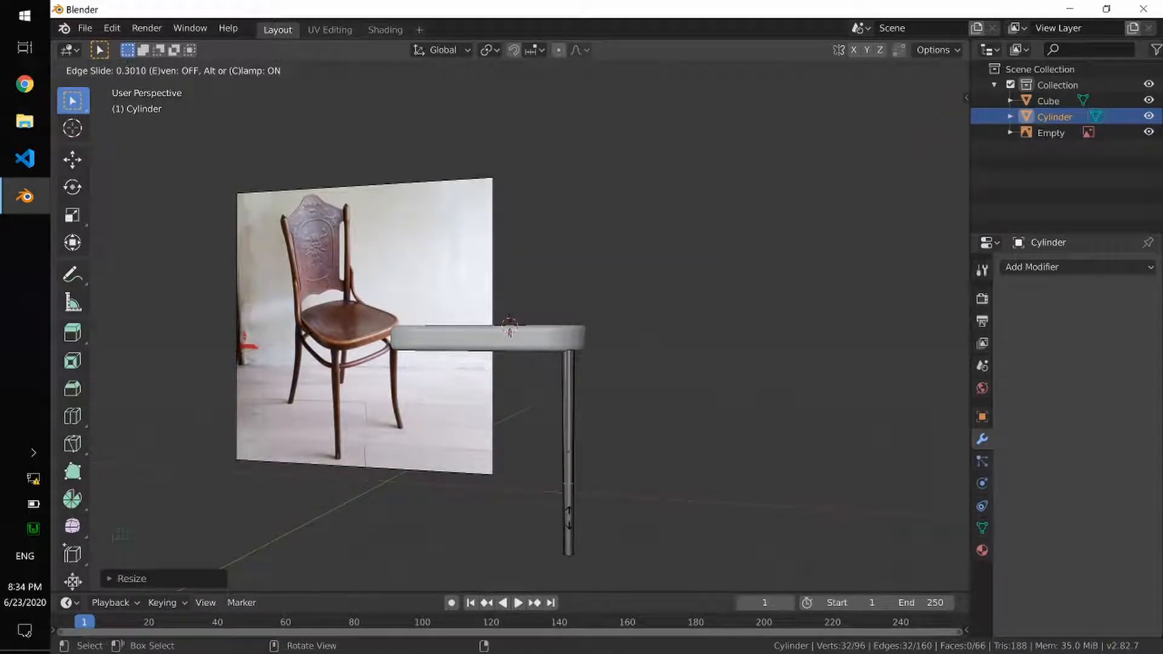
click(569, 510)
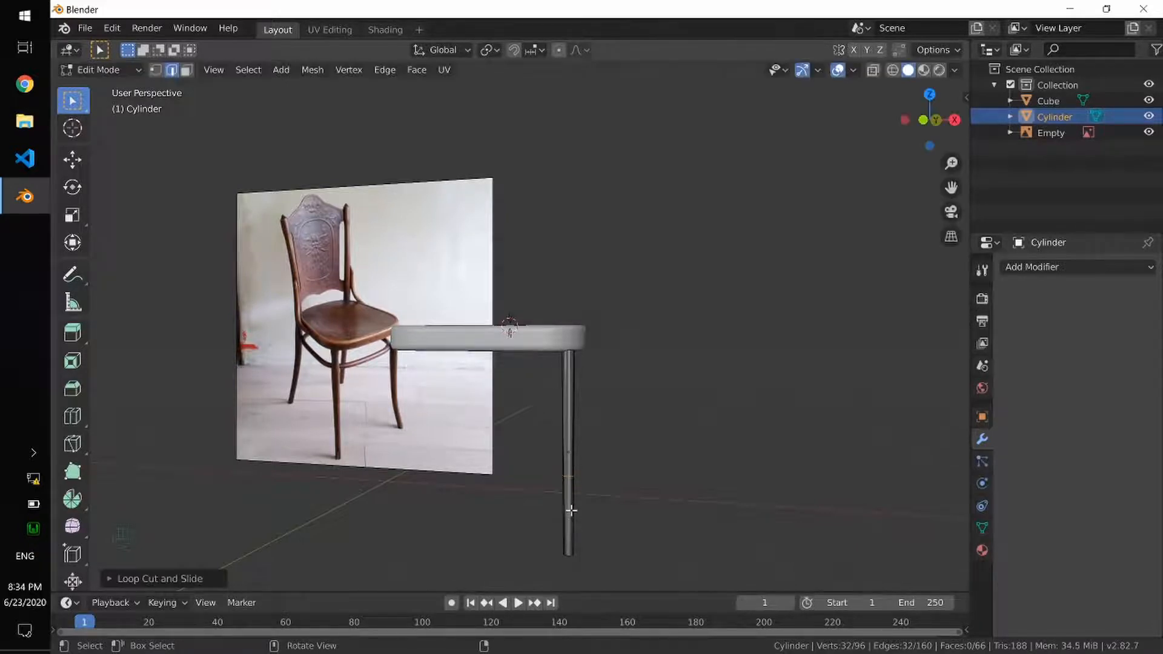
Add four evenly spaced loop cuts to the leg's lower section without sliding them
middle_drag(567, 526, 578, 520)
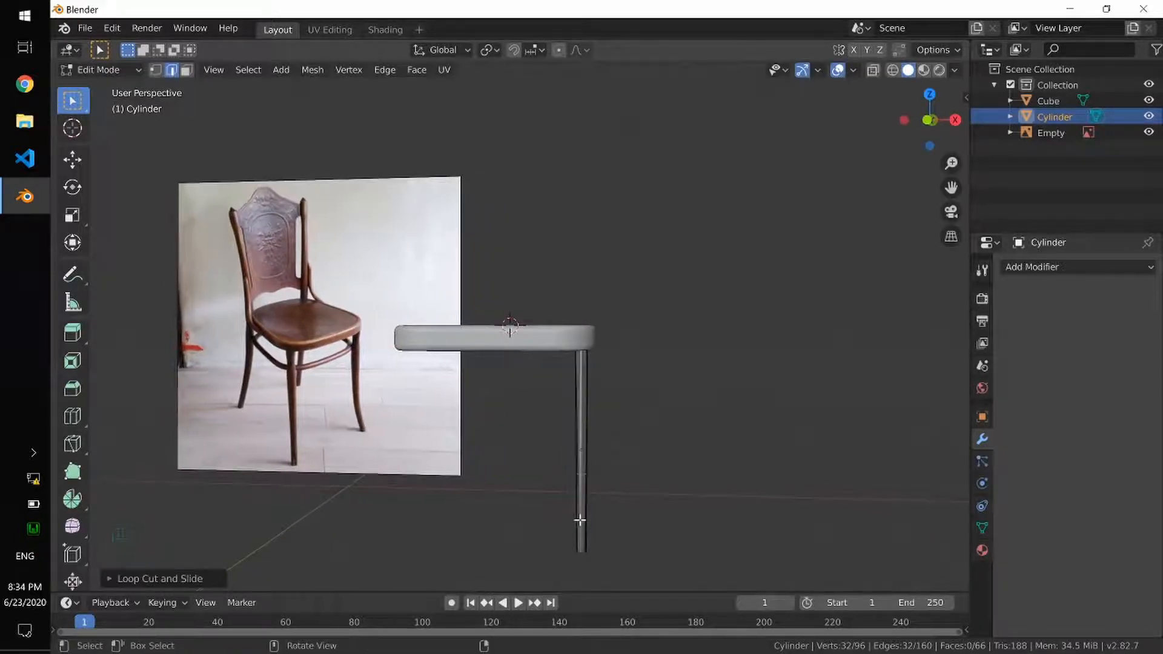
key(ctrl+r)
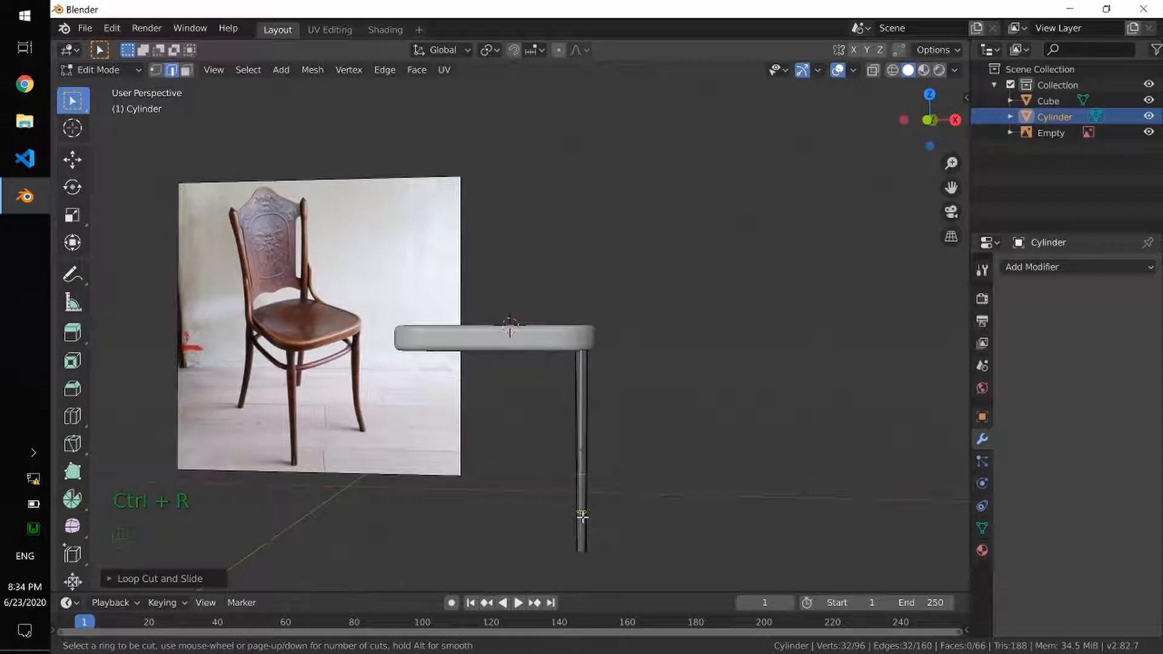
scroll(583, 510, up, 3)
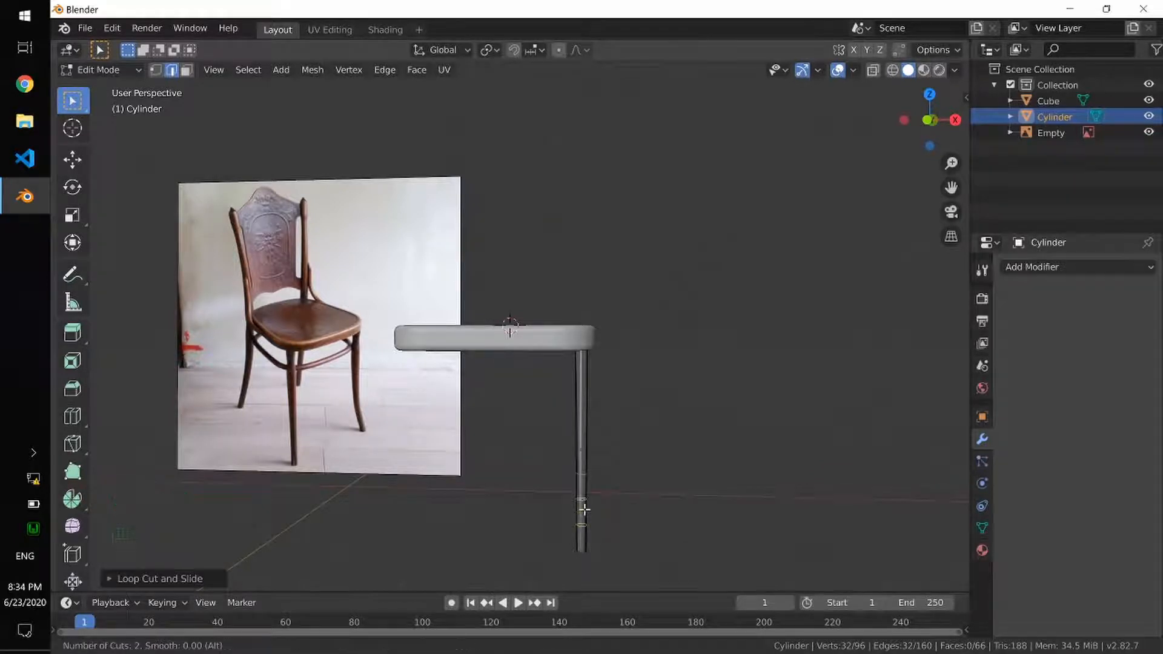
click(583, 514)
right_click(582, 514)
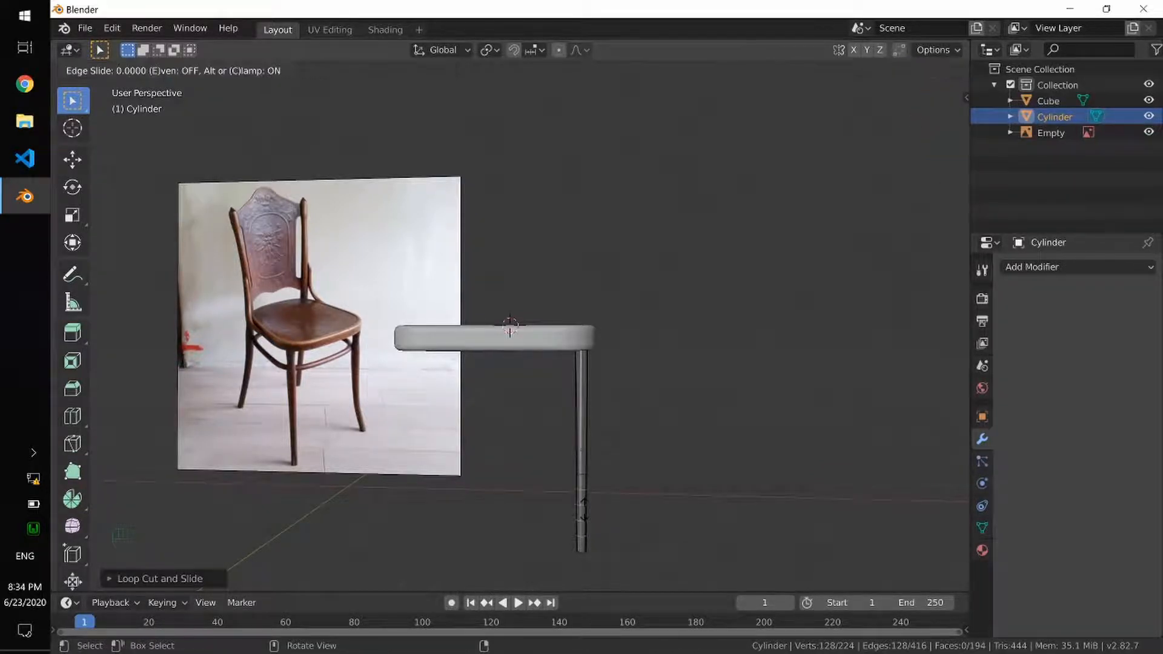
Switch to wireframe shading and add the leg's bottom end to the selected loop cuts
alt+middle_drag(579, 531, 577, 519)
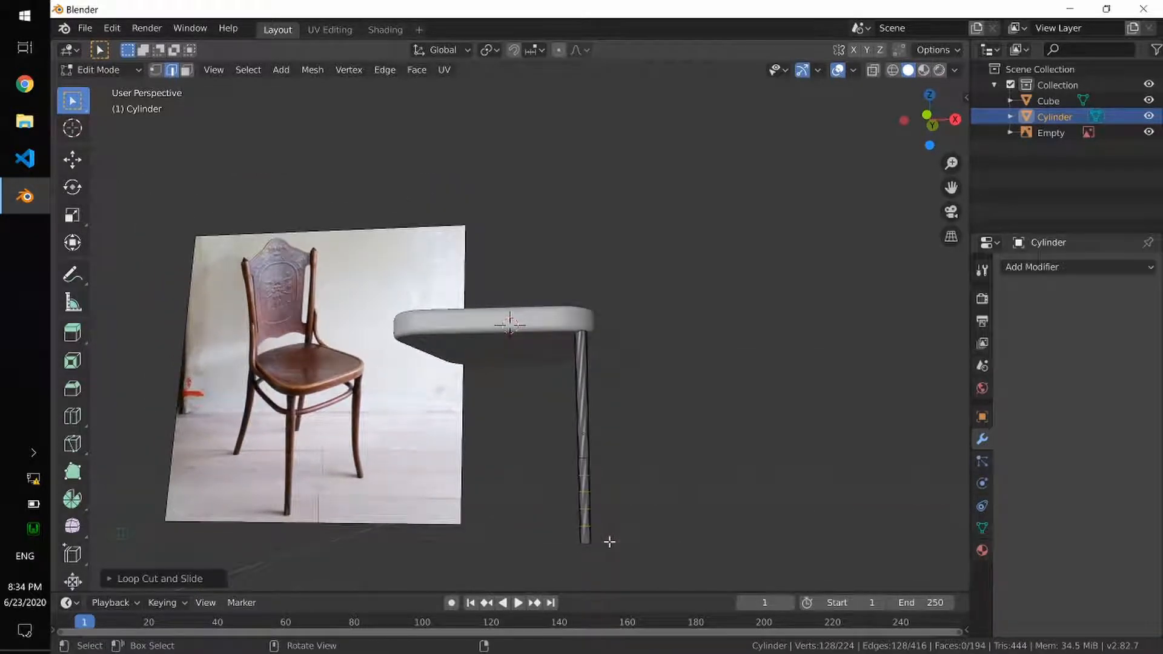
key(shift+z)
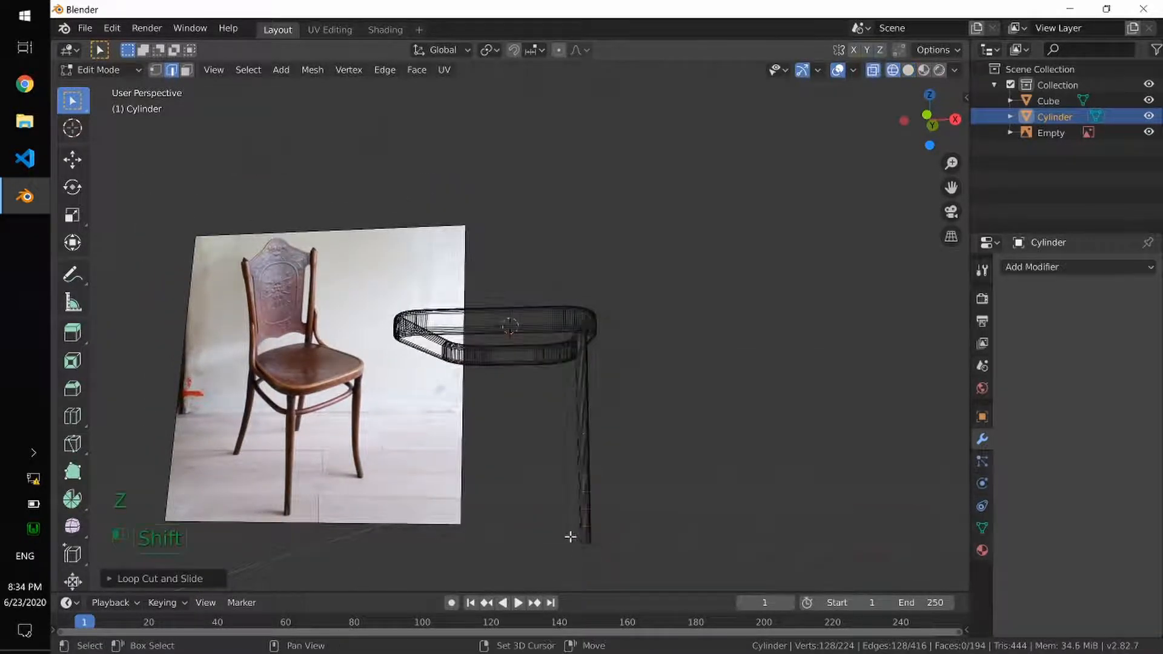
shift+drag(570, 538, 619, 555)
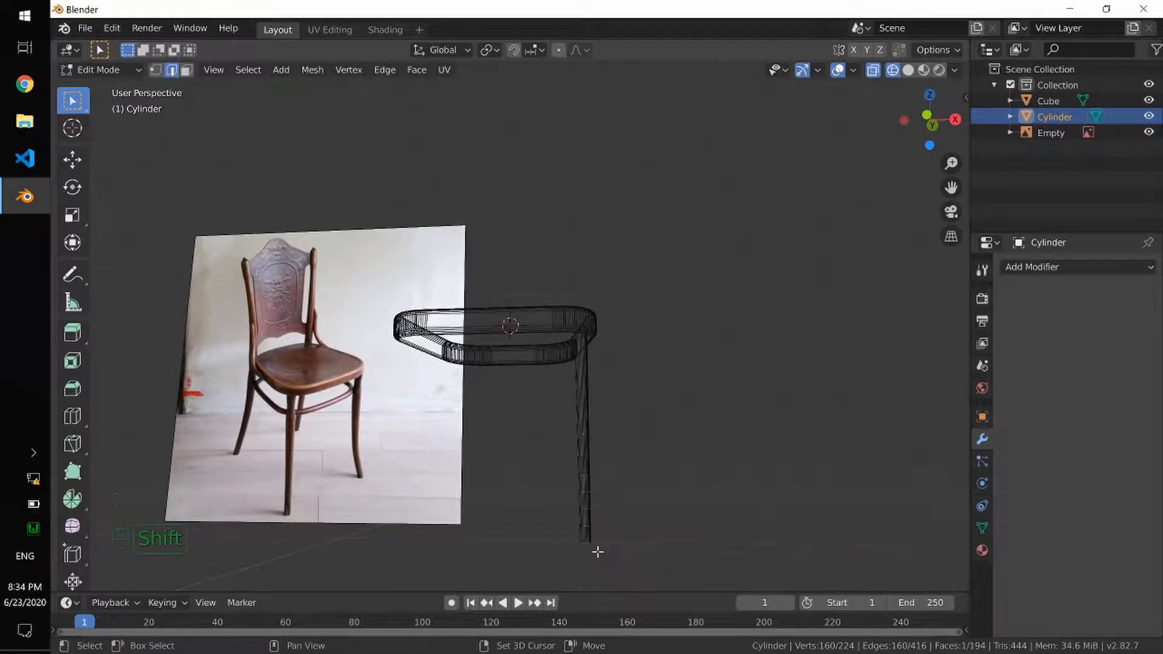
mouse_move(597, 553)
middle_down()
mouse_move(602, 530)
mouse_move(608, 566)
middle_up()
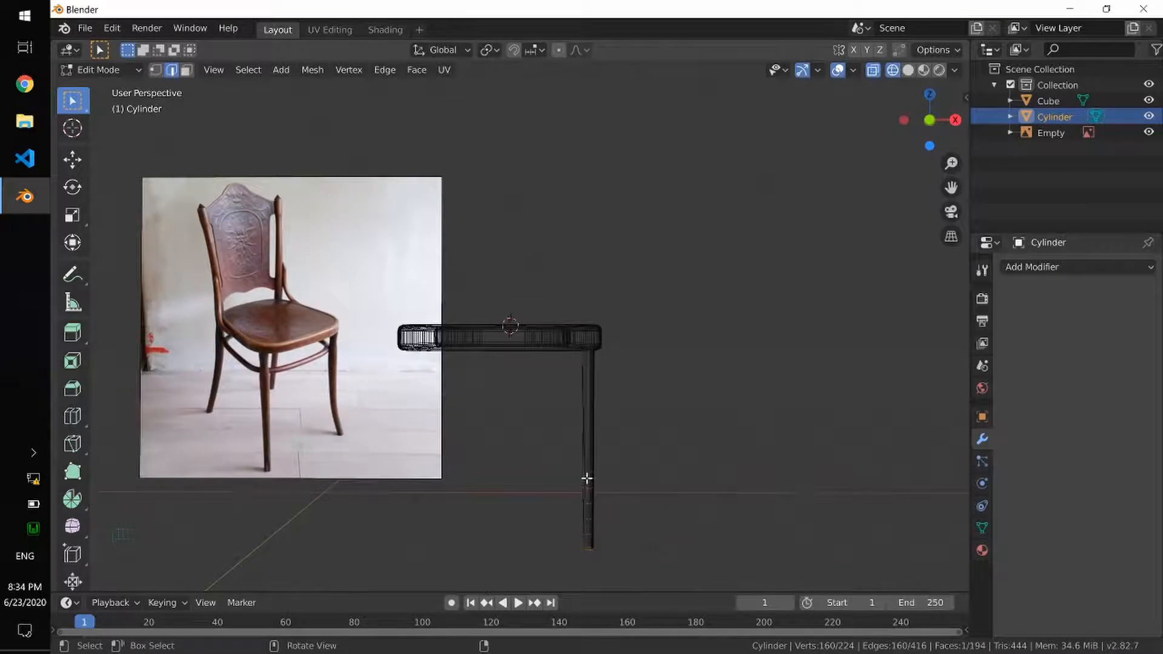
Place the 3D cursor on the leg just above the selected loops and bend the lower section outward into a smooth curve
key(shift)
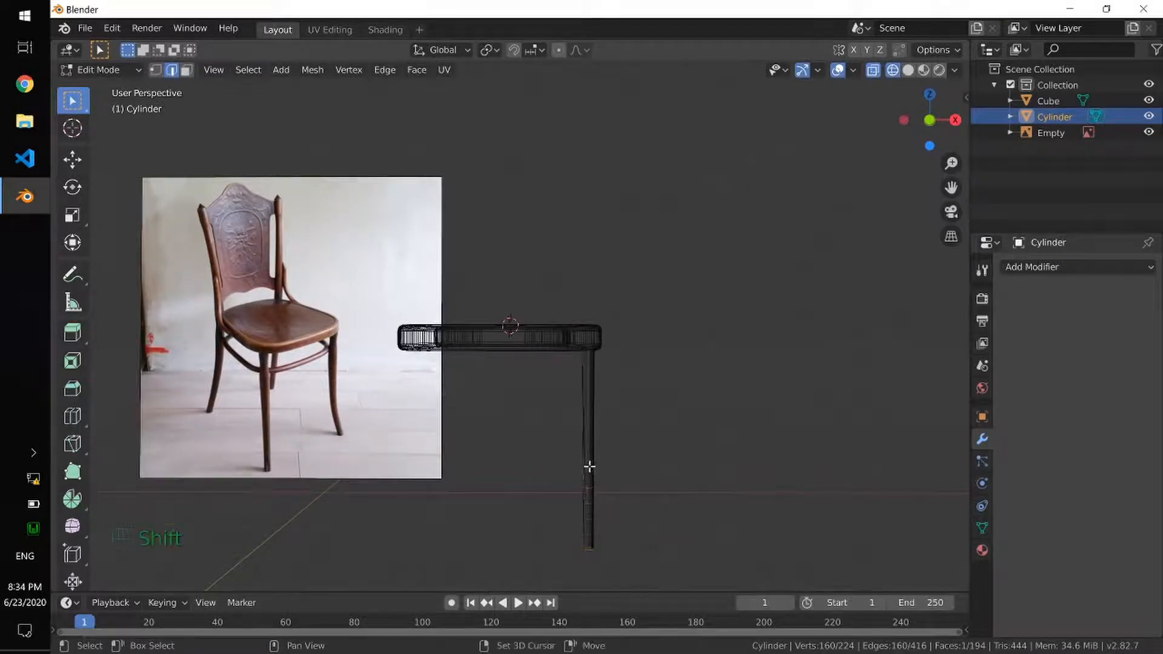
shift+right_click(587, 466)
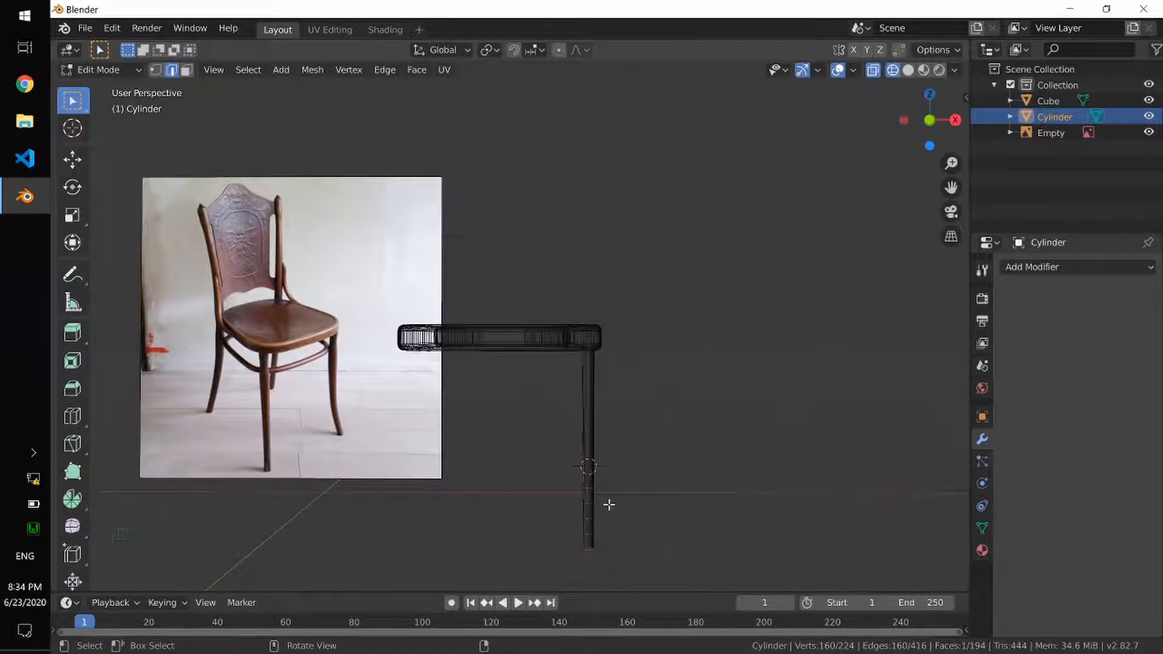
key(shift)
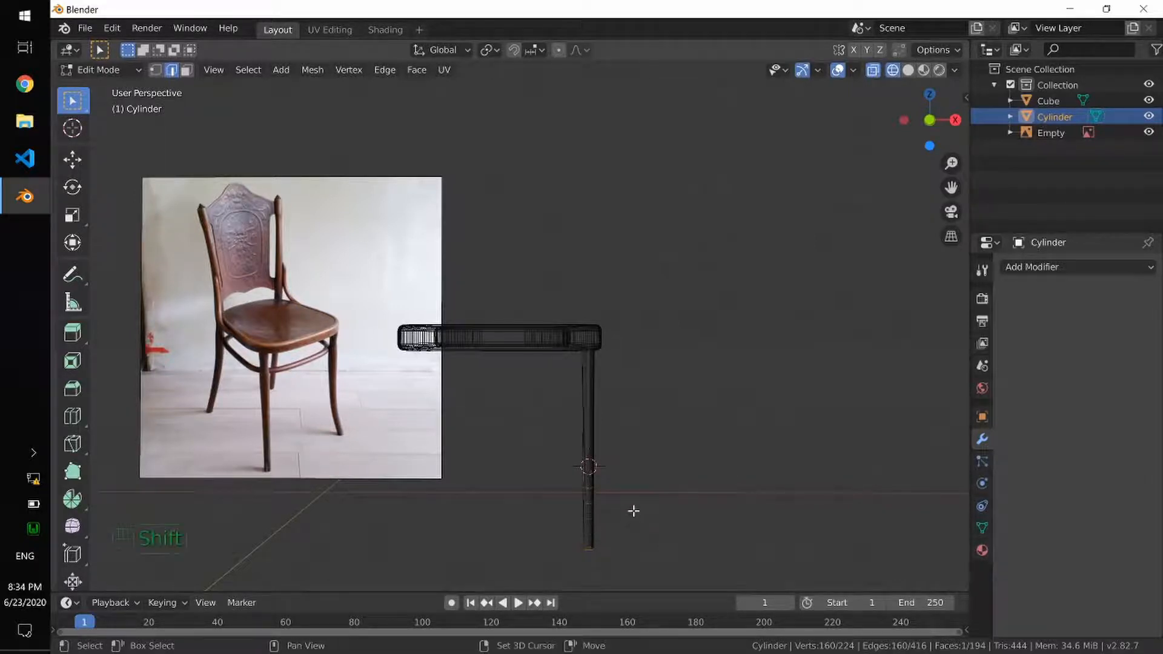
key(shift+w)
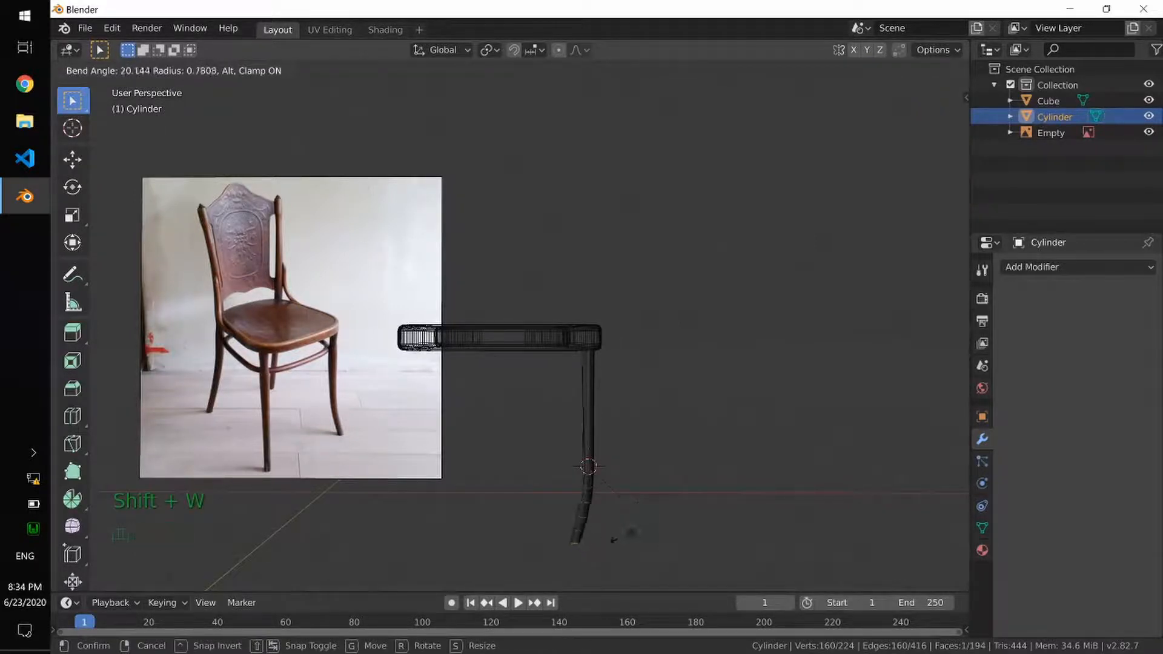
click(685, 497)
middle_drag(662, 532, 609, 530)
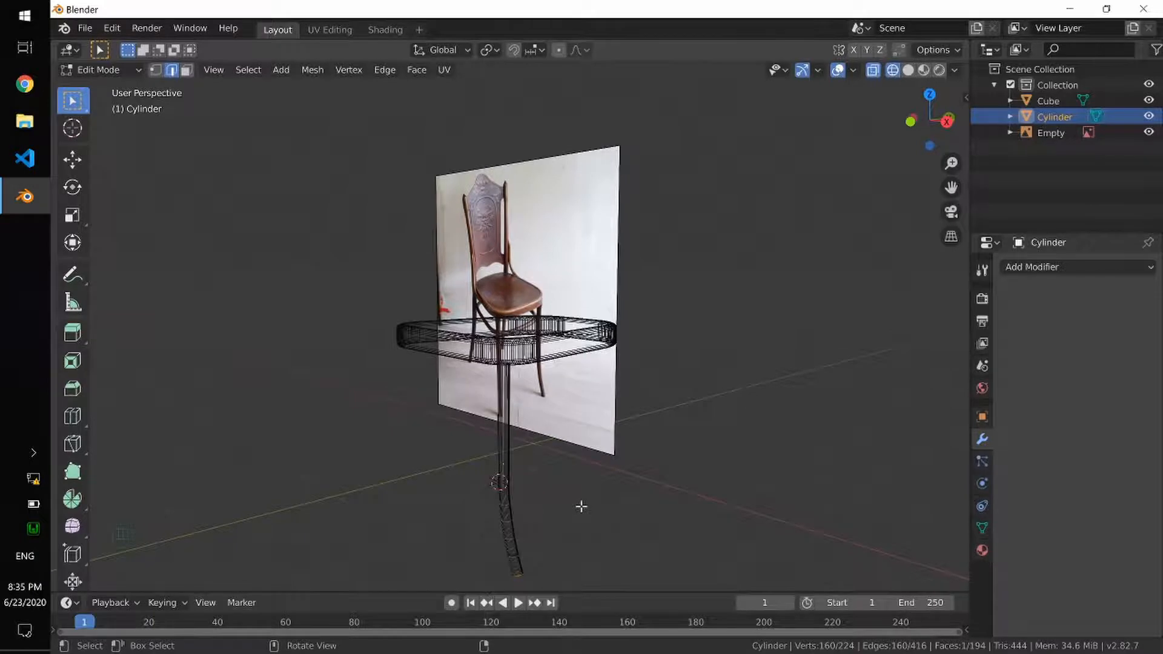
Return to Object Mode with solid shading and deselect the leg to check its curve against the reference photo
key(Tab)
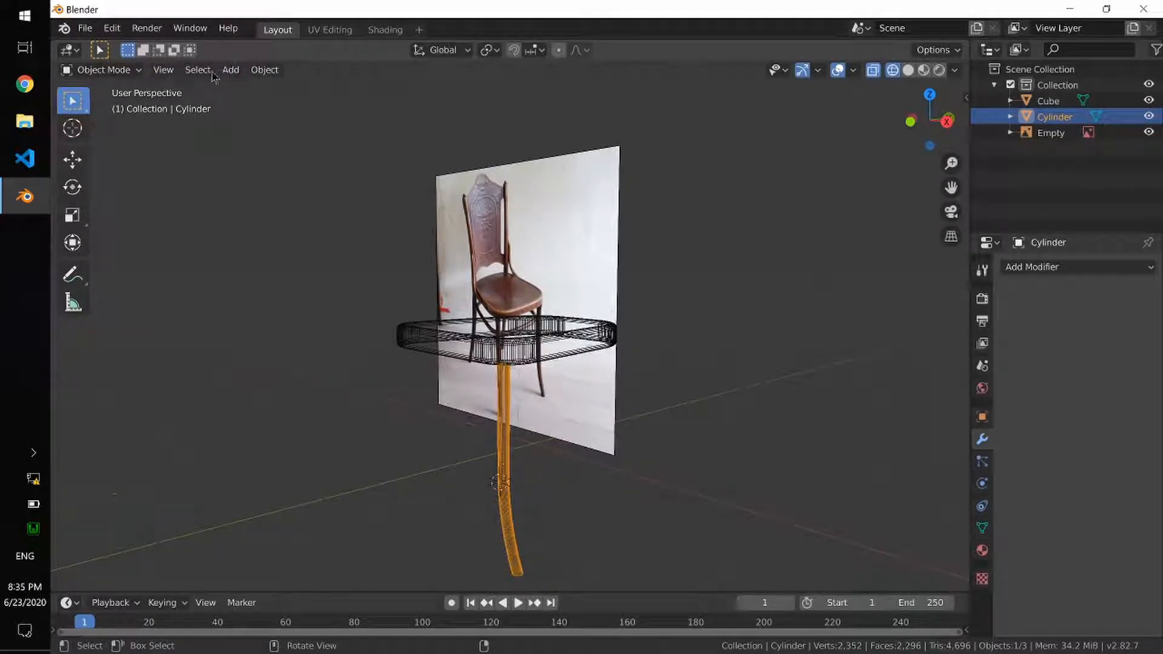
key(z)
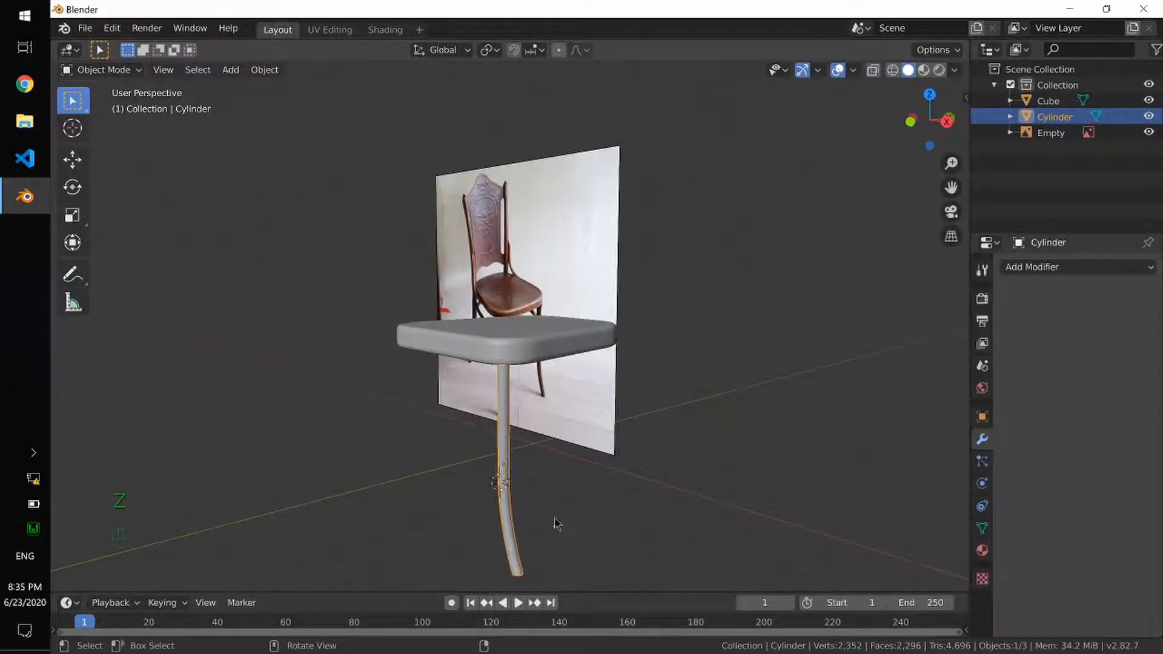
click(547, 545)
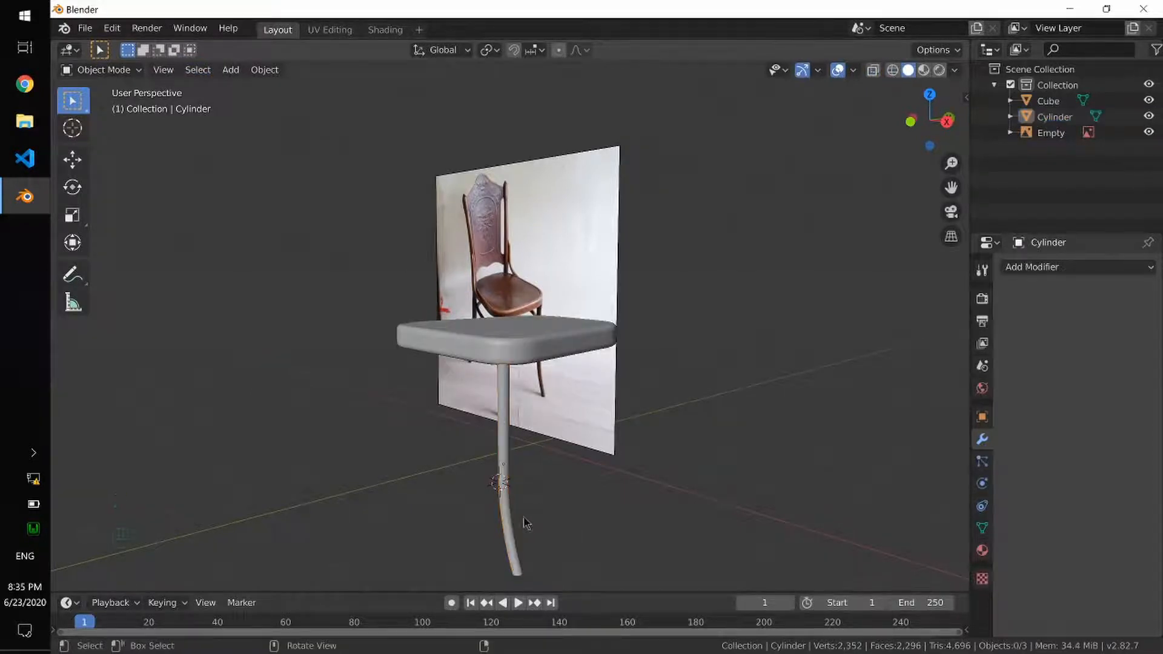
alt+drag(537, 511, 554, 526)
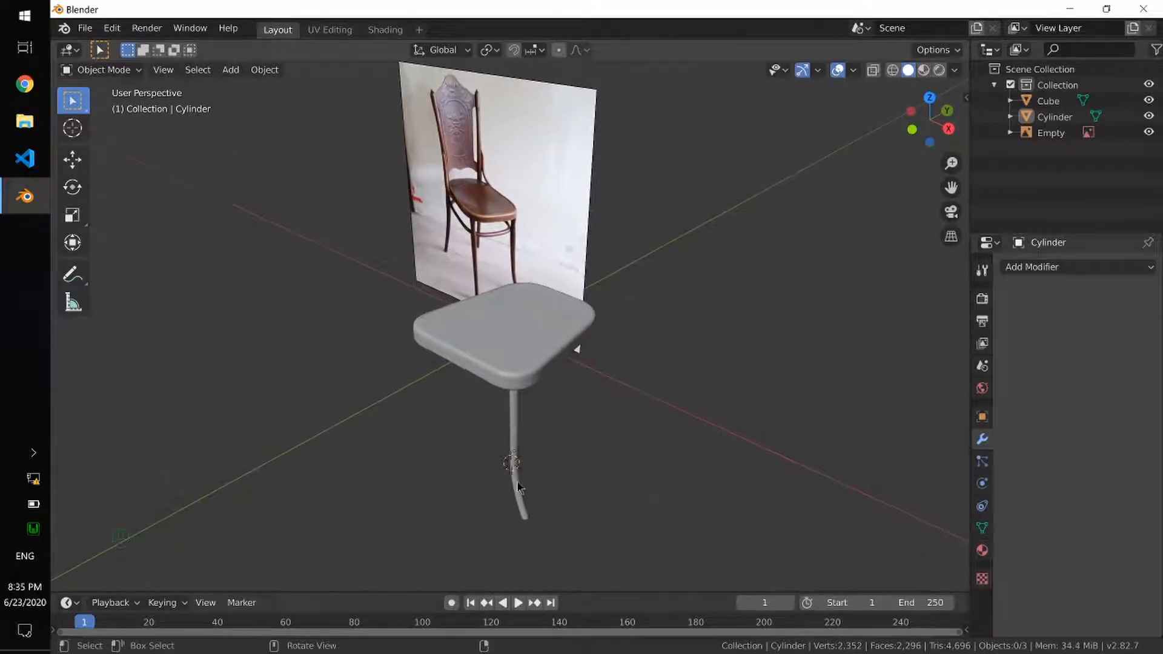
Rotate the leg about the global Z axis so its curved foot flares diagonally outward from the seat's corner
click(519, 493)
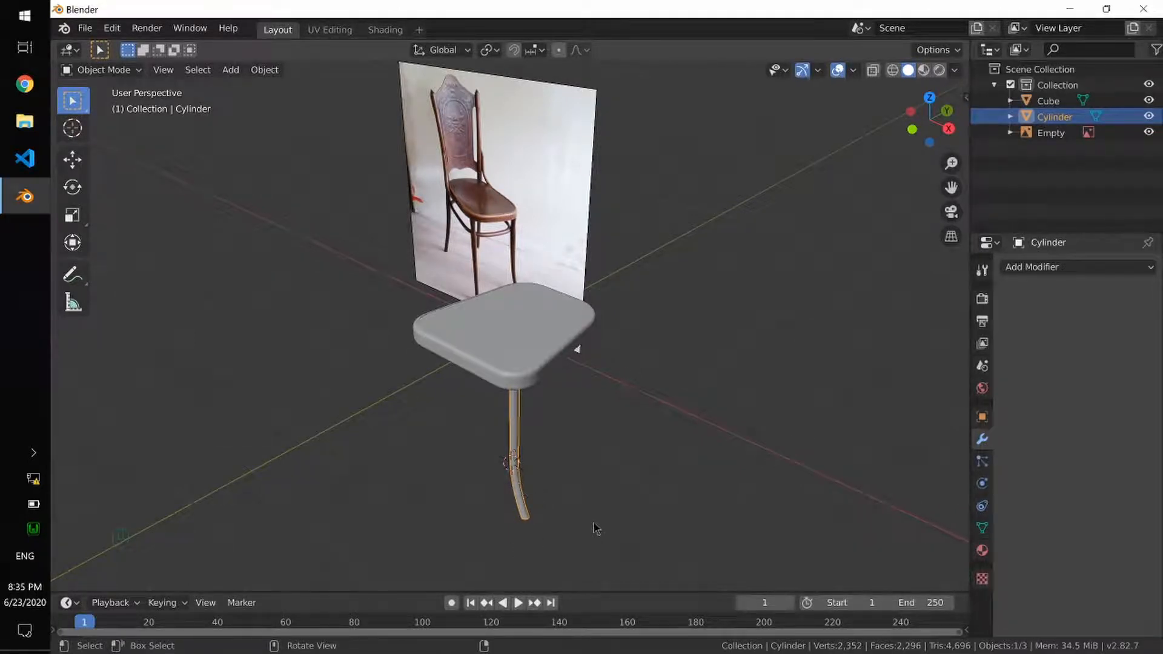
key(r)
key(z)
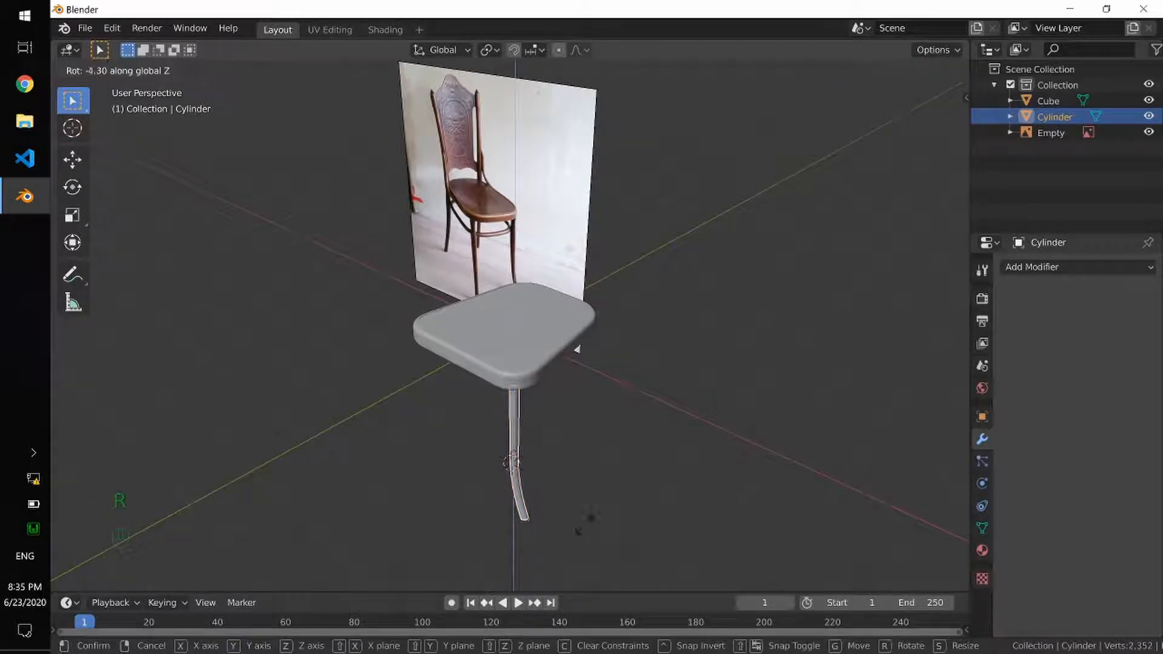
click(522, 548)
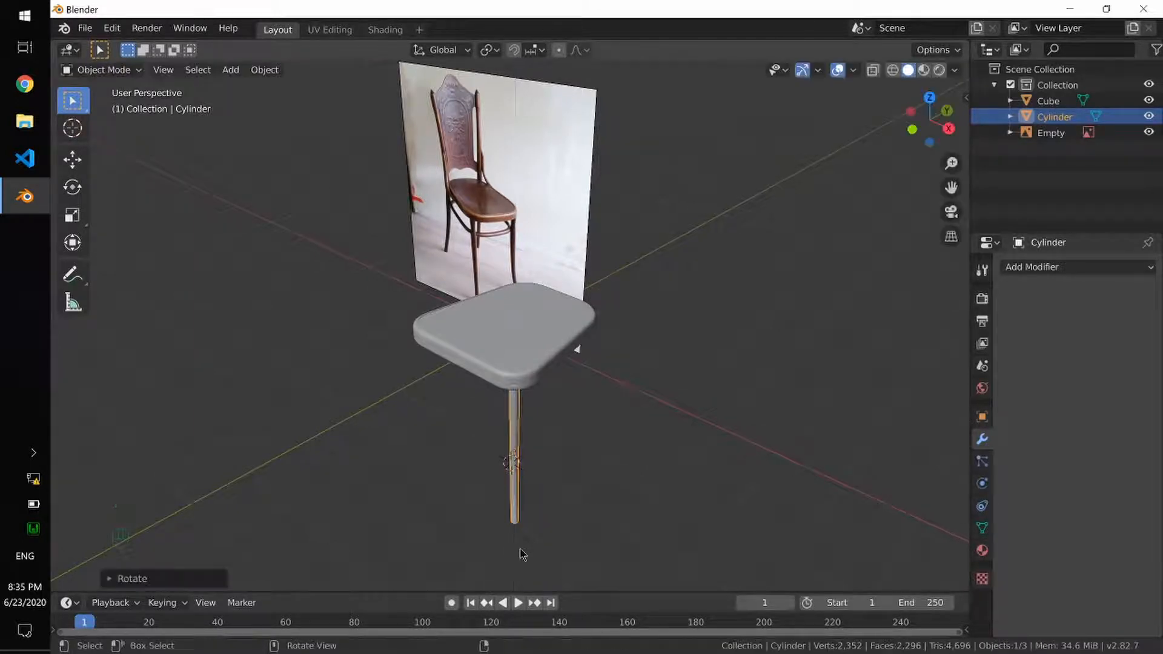
alt+middle_drag(455, 527, 591, 511)
In Edit Mode with wireframe shading, select only the edge ring at the bottom of the leg
key(Tab)
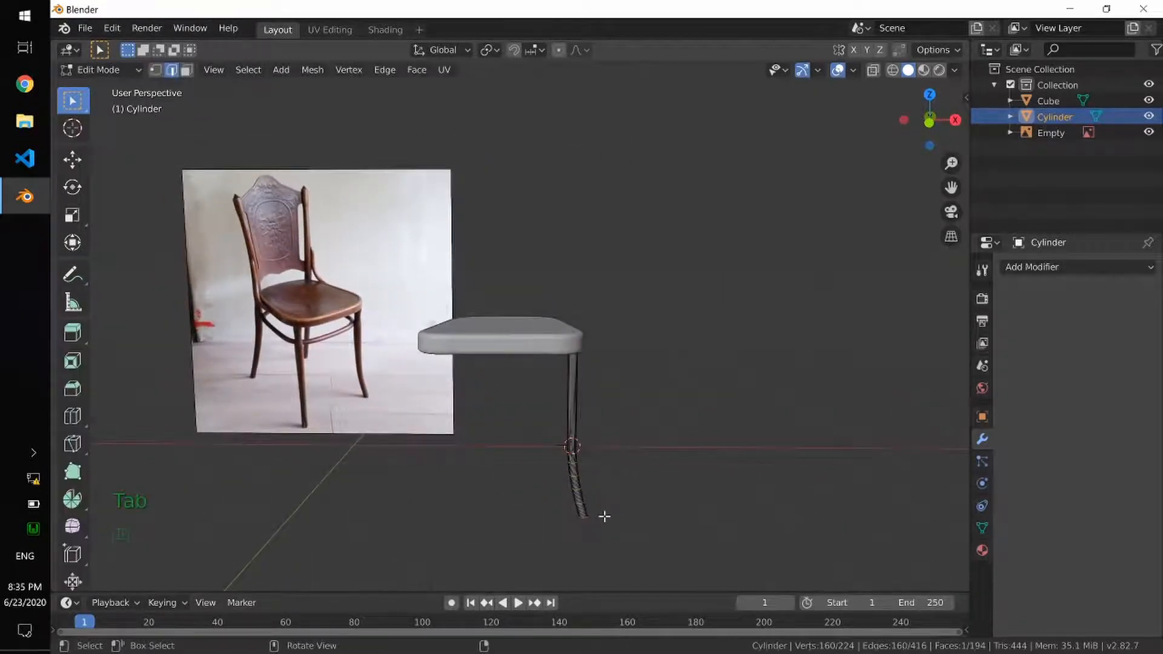
key(Tab)
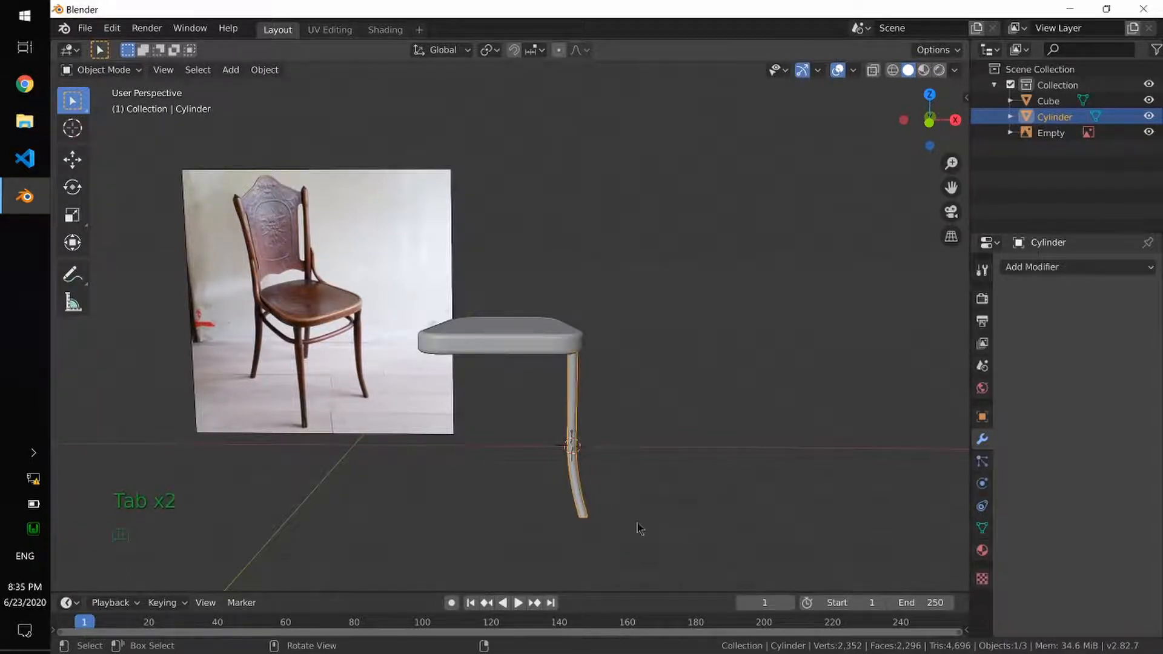
key(Tab)
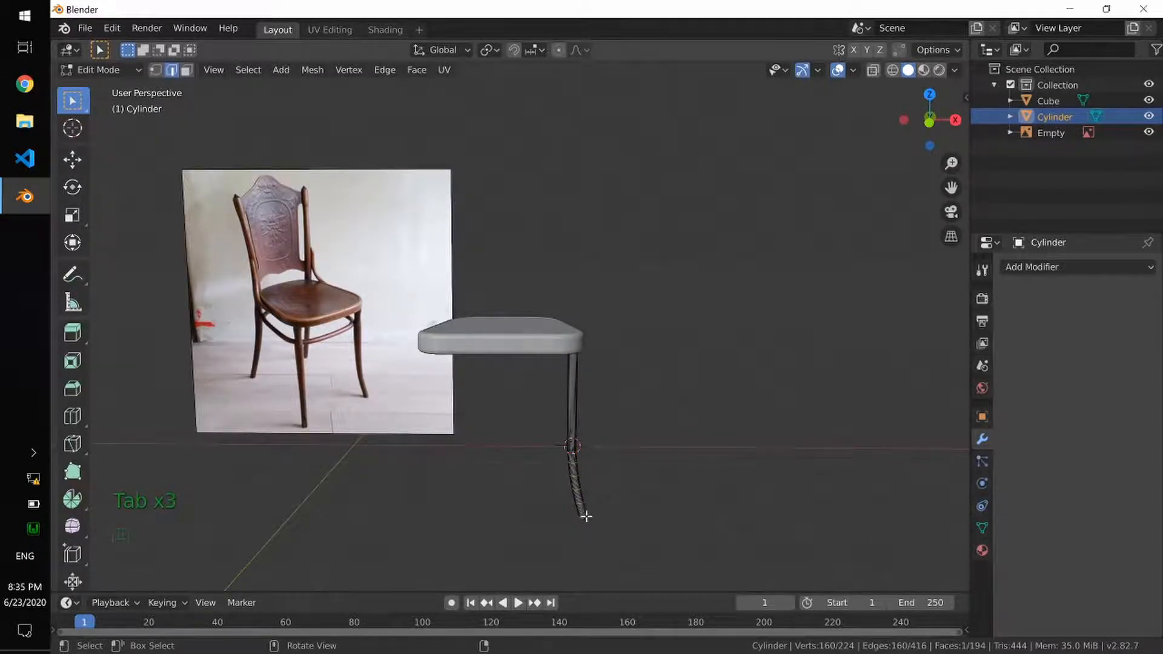
key(z)
key(z)
key(z)
key(z)
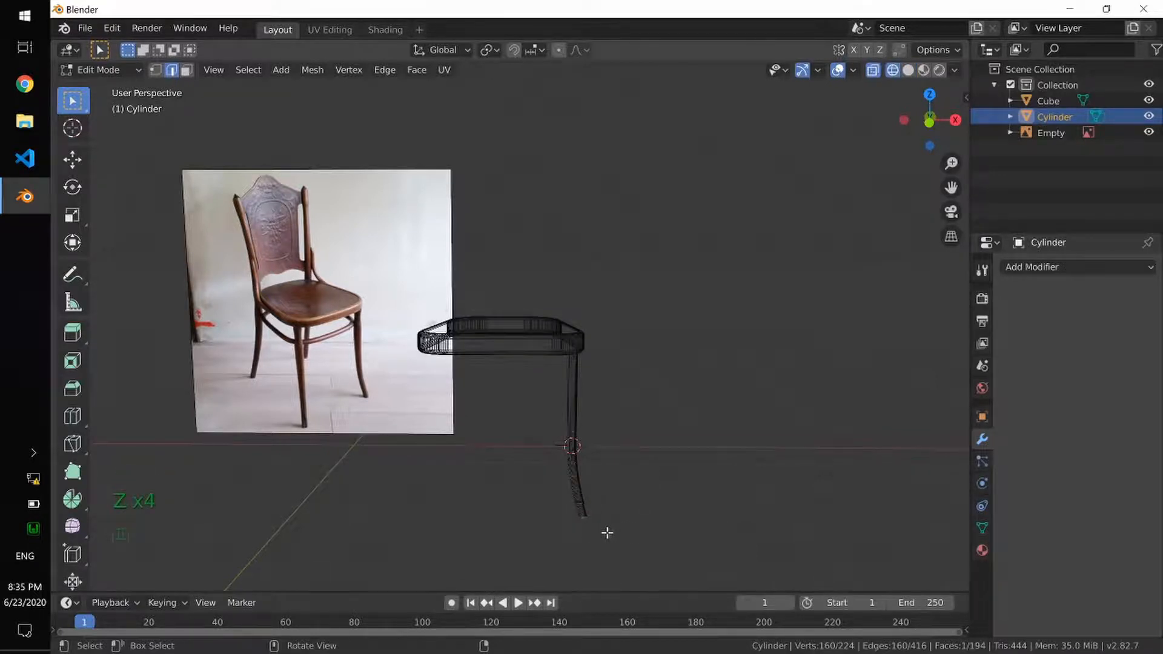
shift+middle_drag(607, 533, 596, 429)
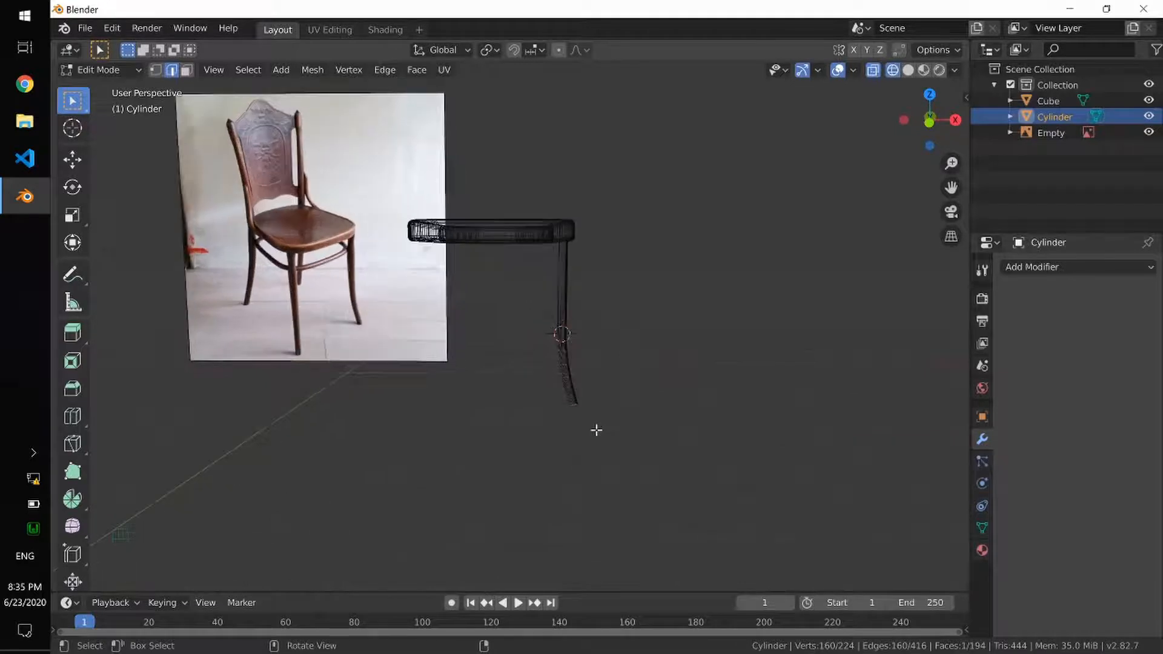
scroll(596, 429, up, 4)
mouse_move(576, 419)
mouse_down()
mouse_move(650, 471)
mouse_move(583, 441)
mouse_move(573, 423)
mouse_move(573, 434)
mouse_up()
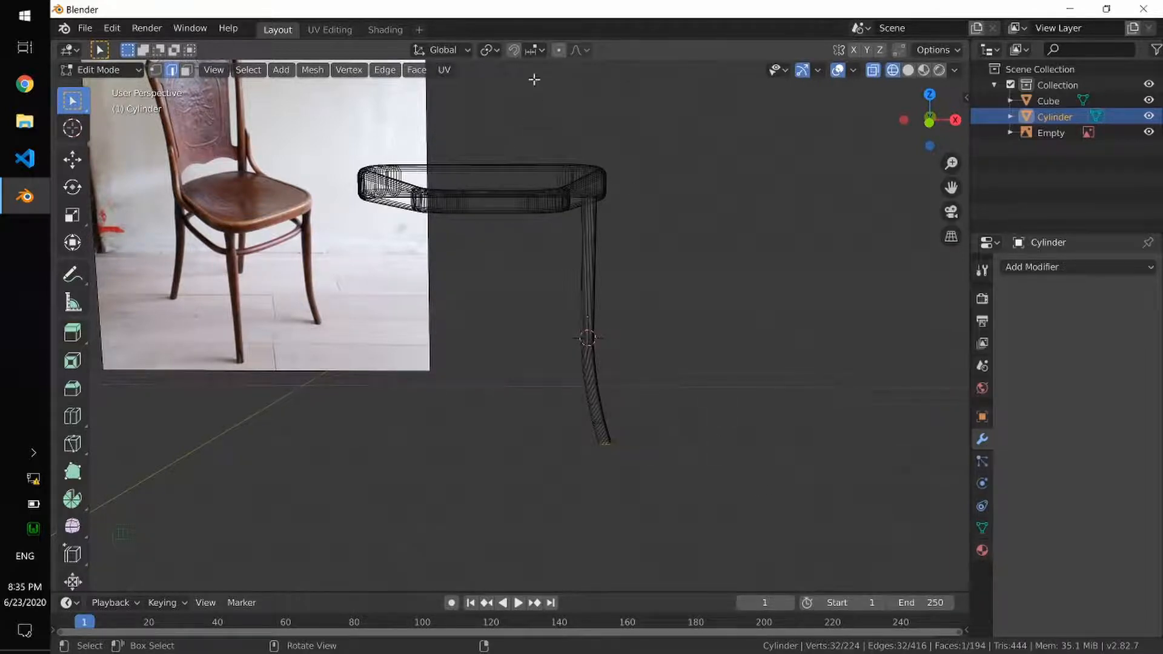
Enable proportional editing and scale the leg's bottom ring to about 0.75 with a proportional size of 1.00
click(558, 50)
key(s)
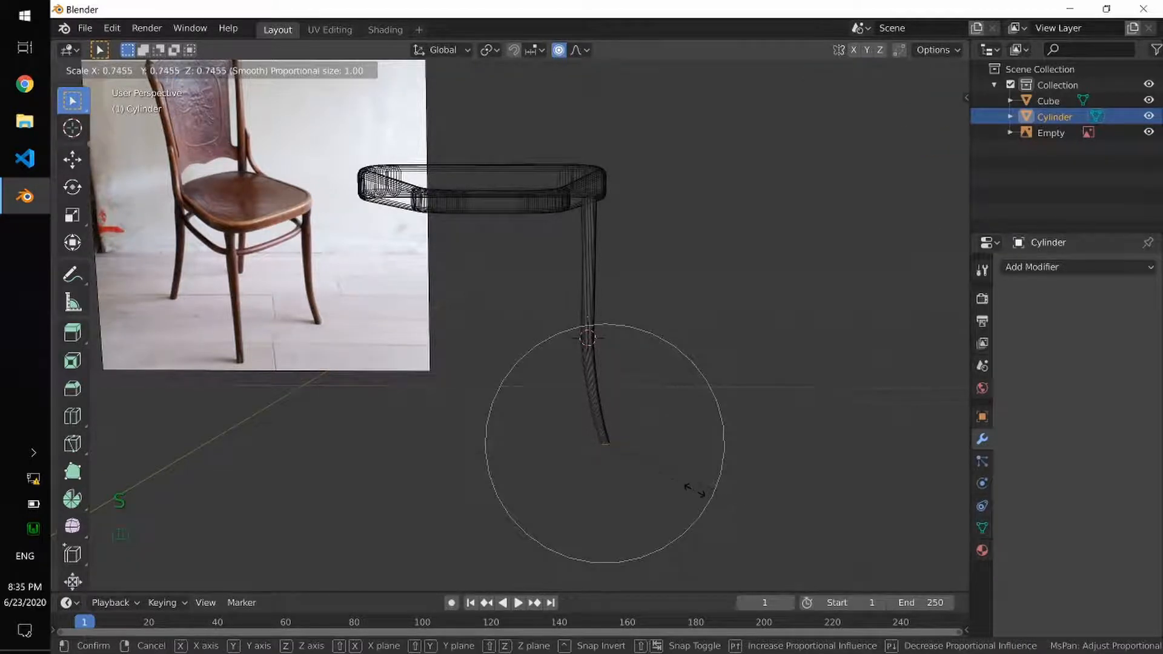
click(694, 491)
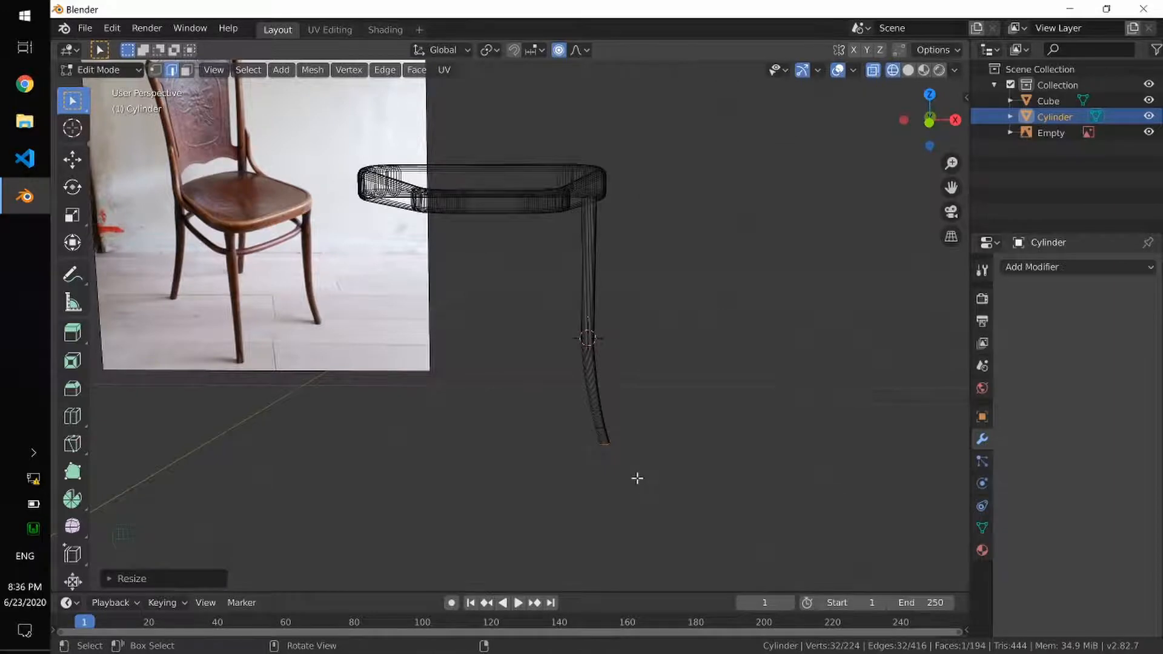
Turn off proportional editing and, in front view, rotate the leg's bottom ring until it is level
key(KP_1)
scroll(630, 460, up, 3)
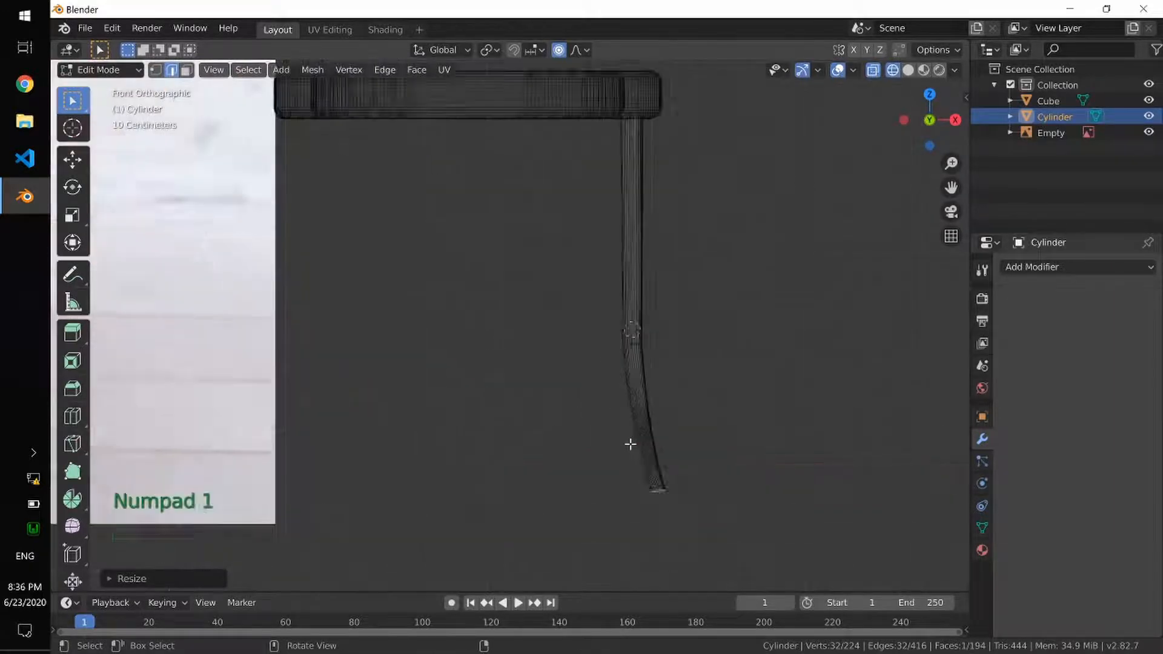
shift+middle_drag(630, 444, 616, 408)
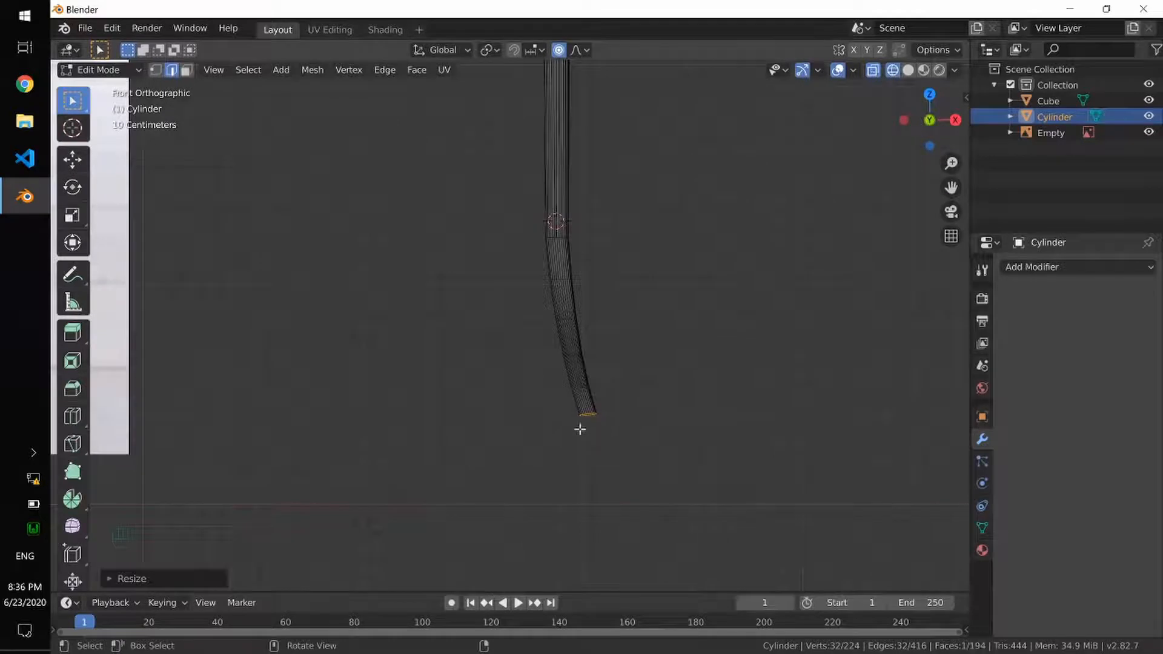
key(r)
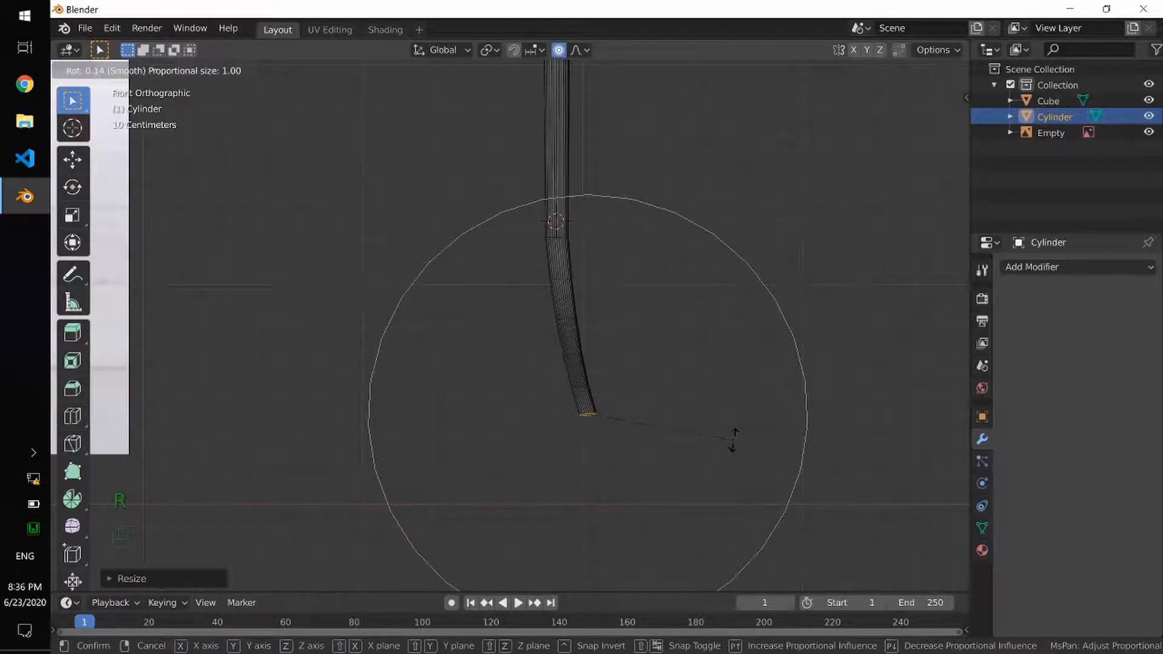
right_click(733, 441)
click(558, 51)
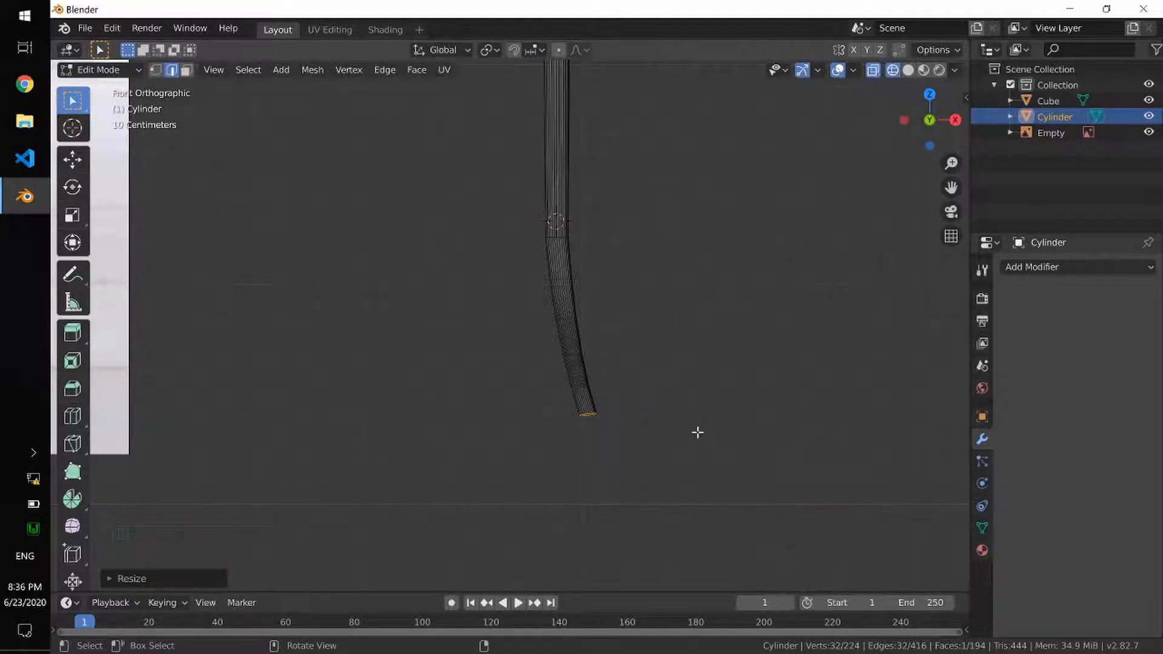
key(r)
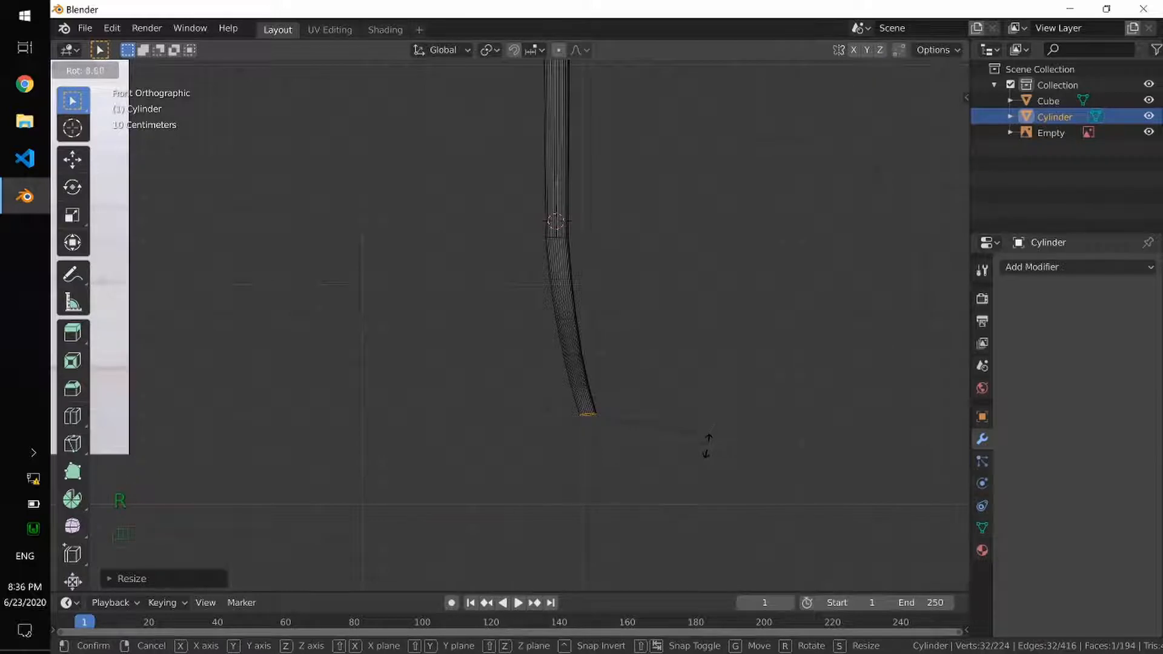
click(704, 449)
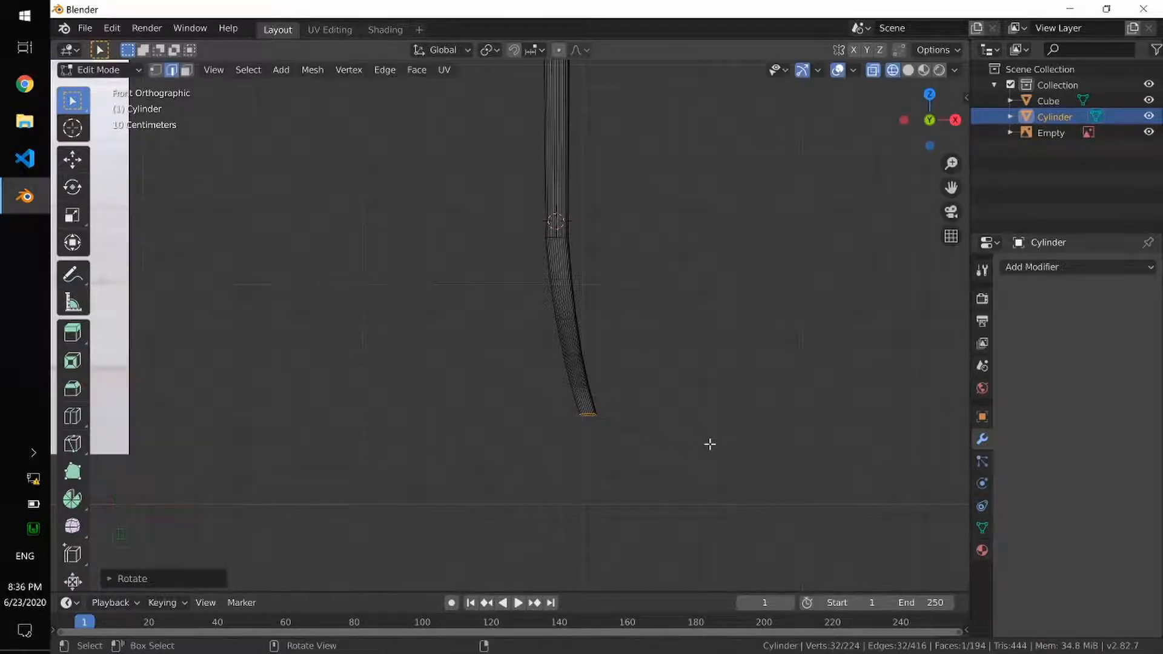
In right view, rotate the leg's bottom ring by about -5° so the foot sits flat from the side
key(KP_3)
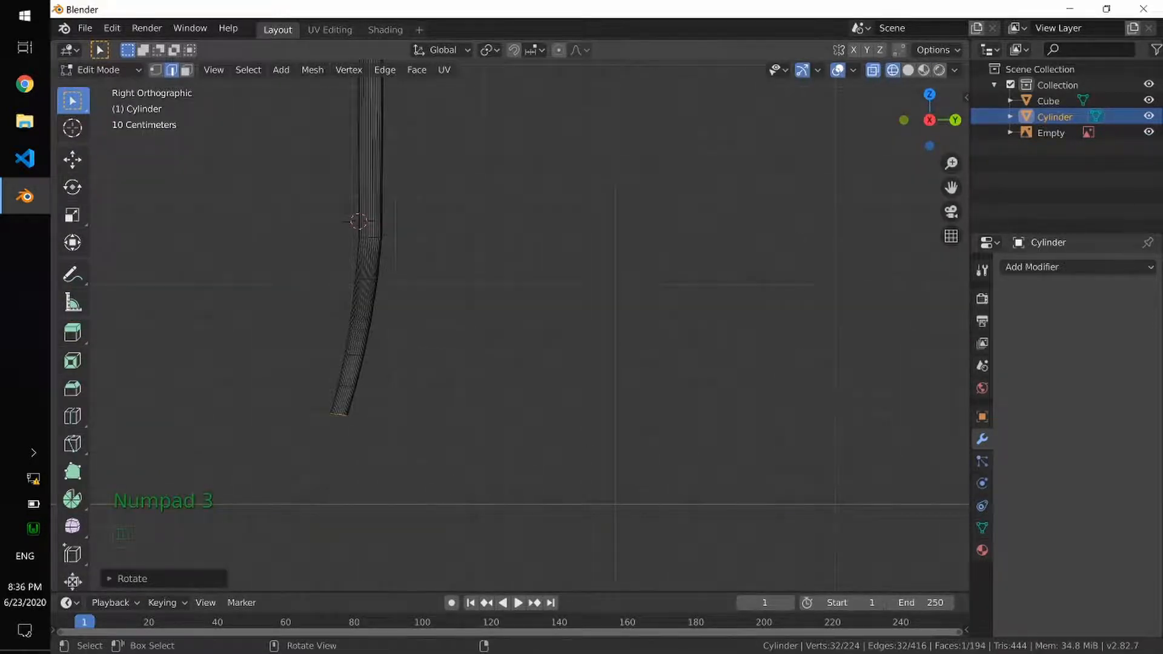
key(r)
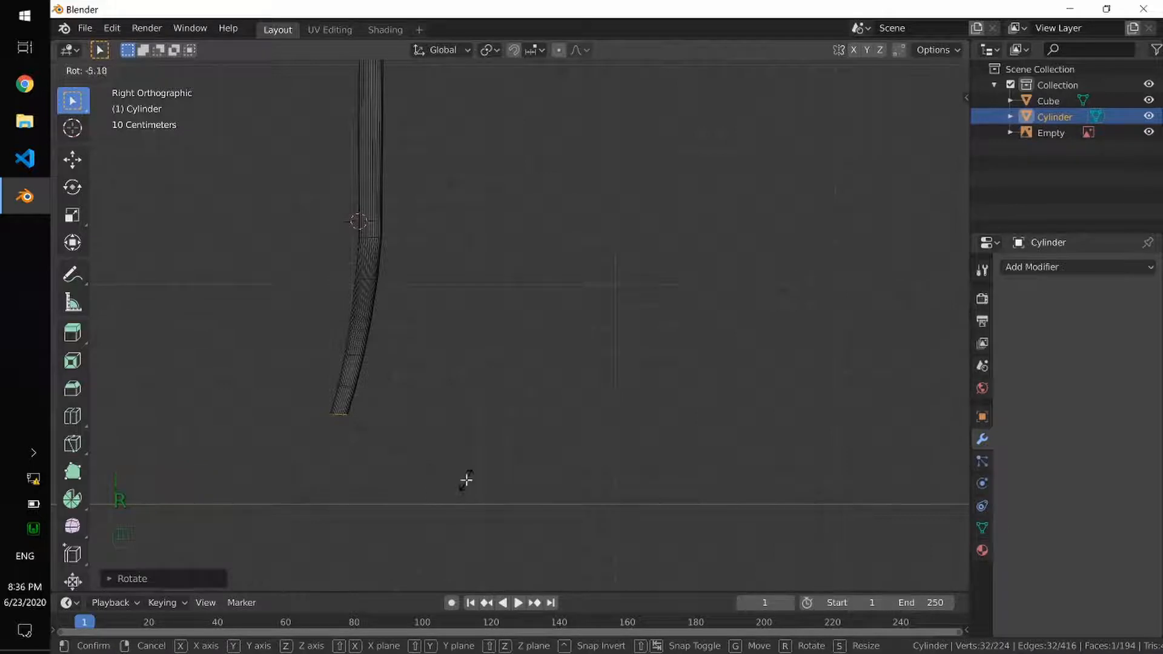
click(466, 480)
key(KP_1)
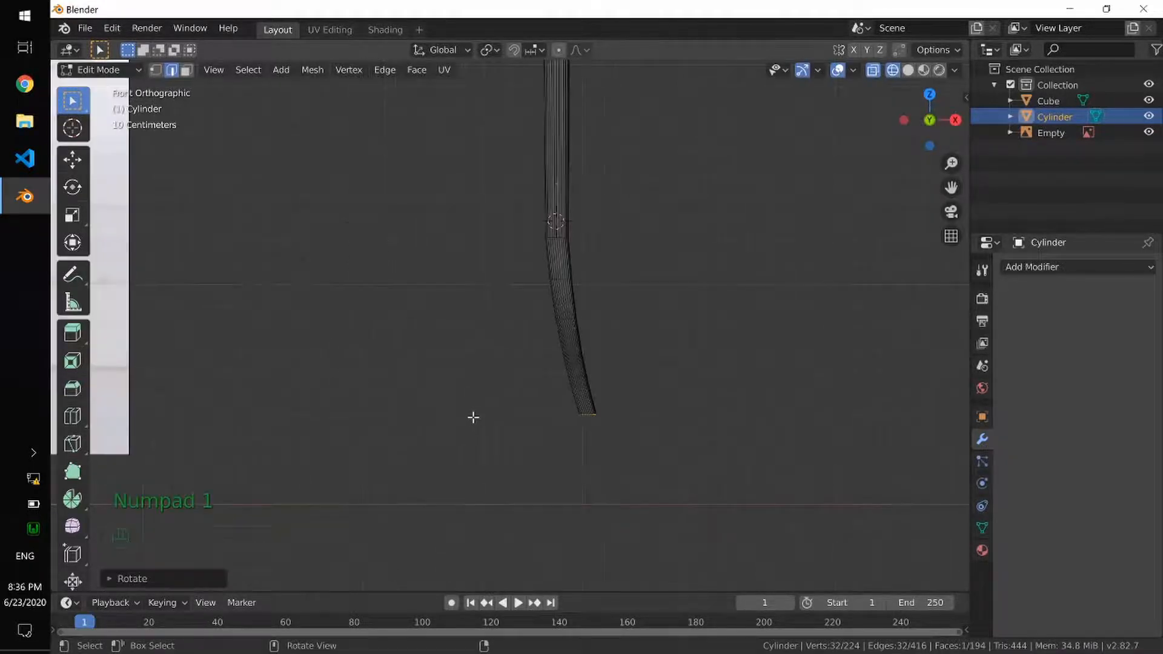
mouse_move(605, 303)
middle_down()
mouse_move(517, 346)
mouse_move(550, 303)
middle_up()
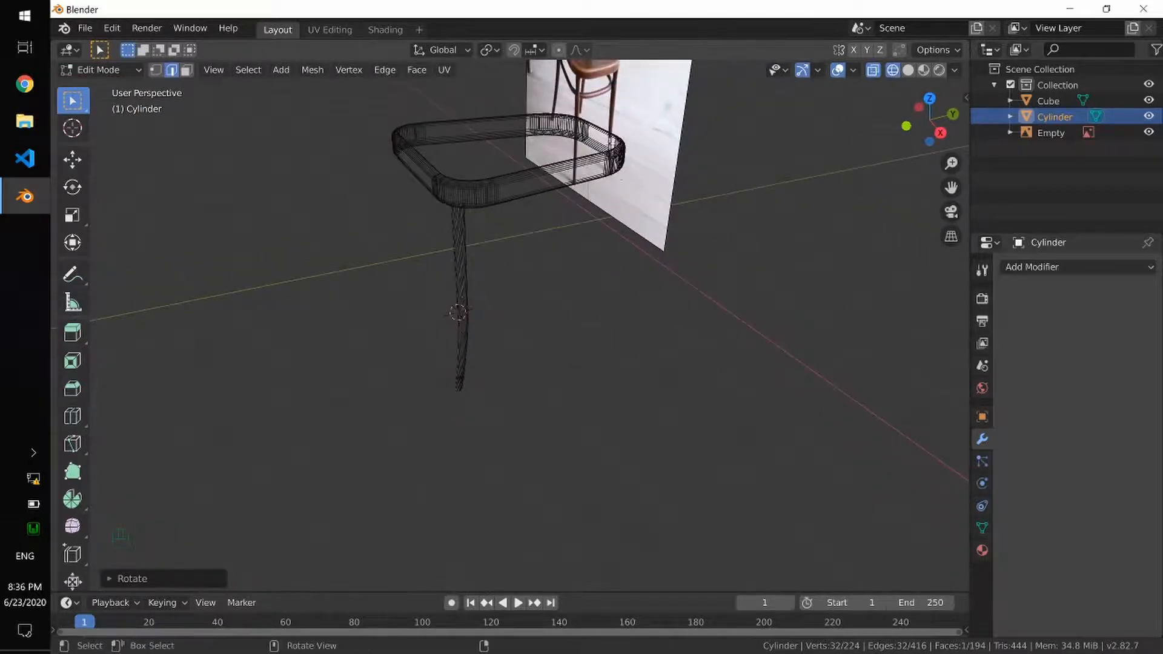
scroll(625, 190, up, 2)
scroll(625, 182, down, 4)
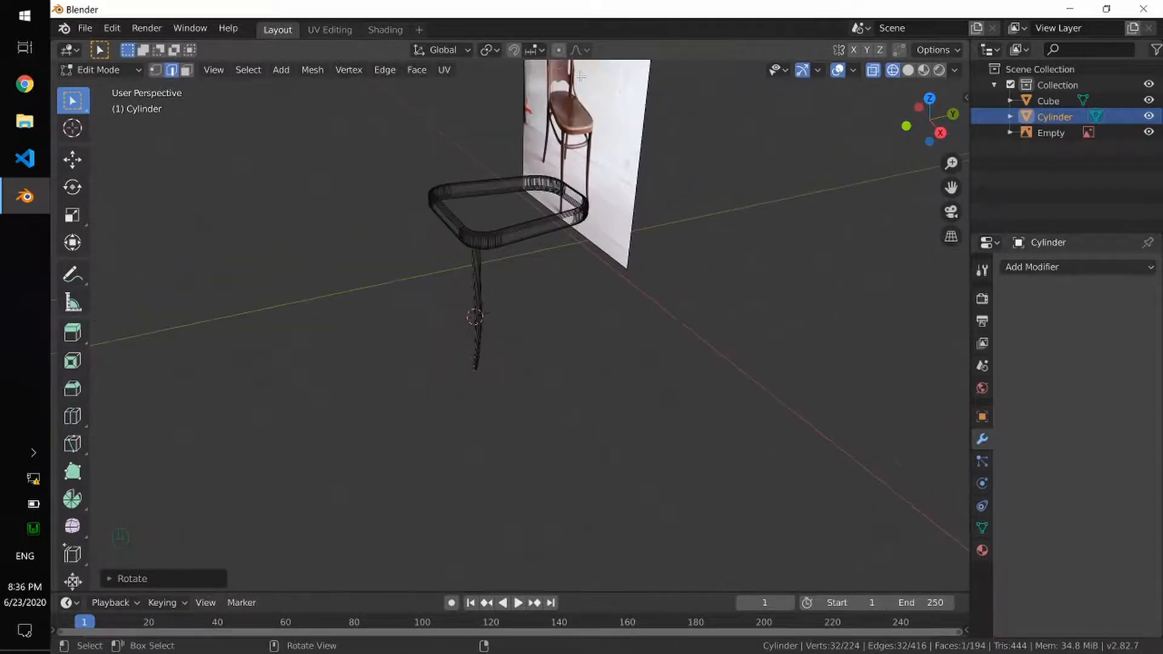
Return the leg to Object Mode with solid shading and add a Mirror modifier using Cube as the mirror object
alt+middle_drag(509, 255, 511, 197)
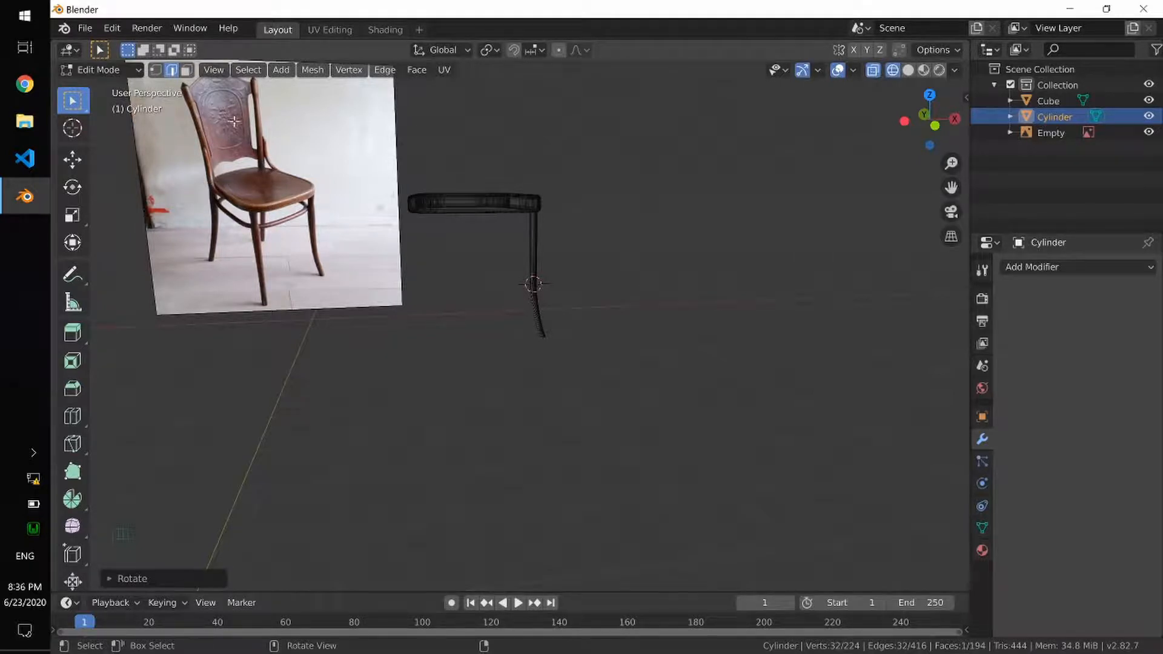
middle_drag(680, 329, 587, 346)
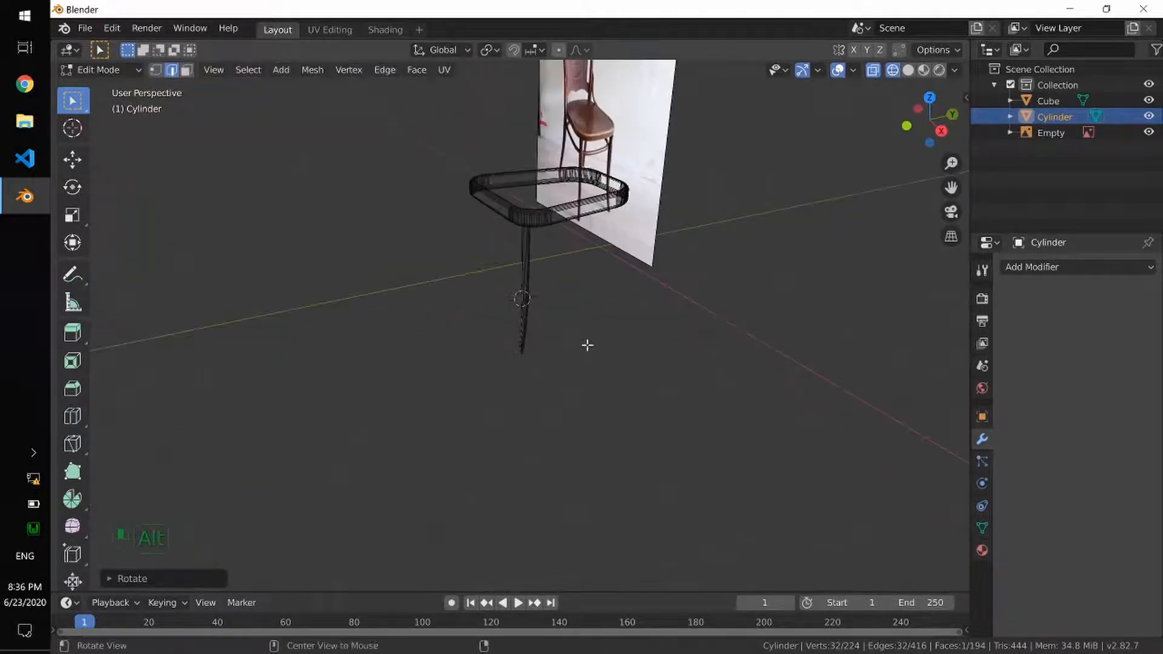
key(Tab)
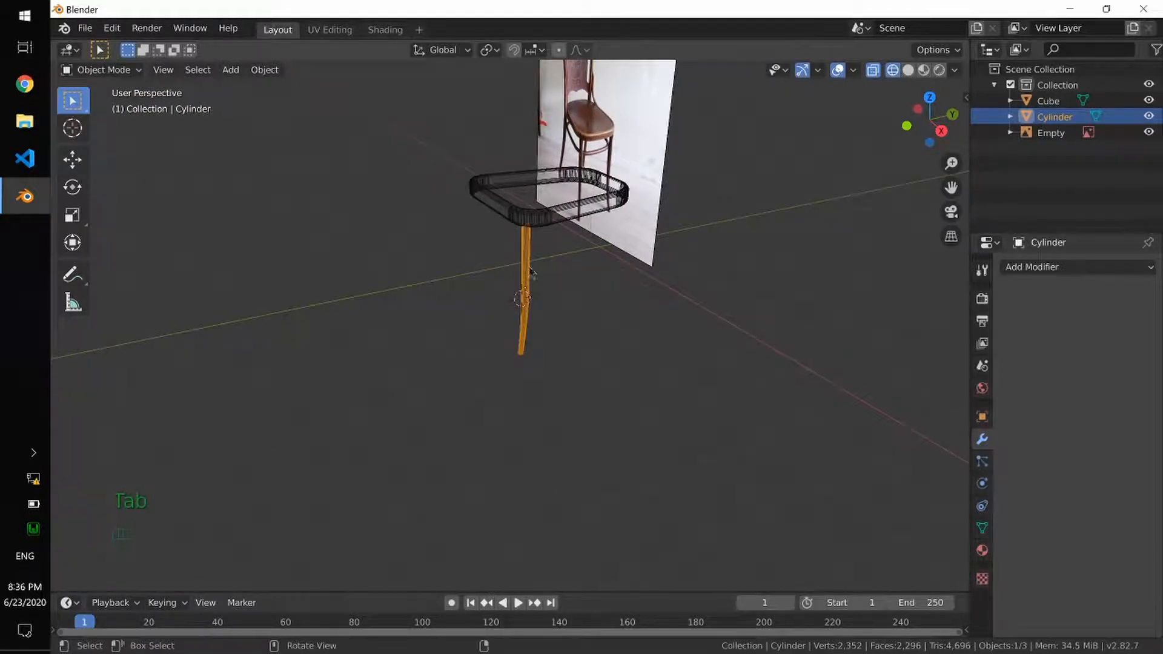
key(z)
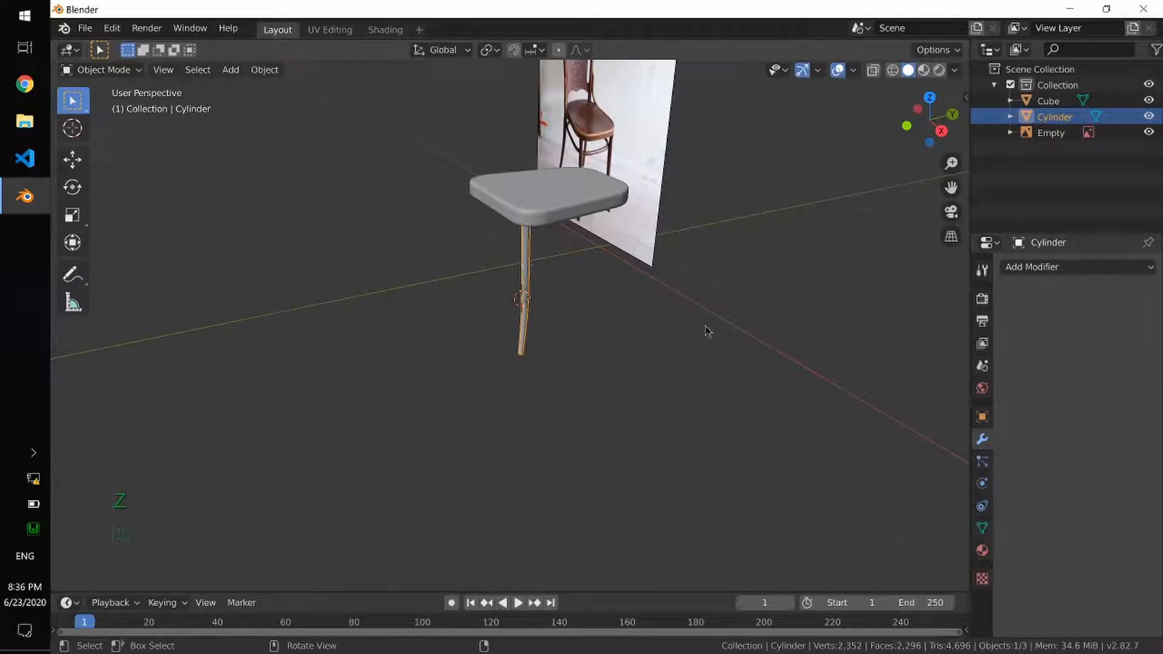
click(1061, 267)
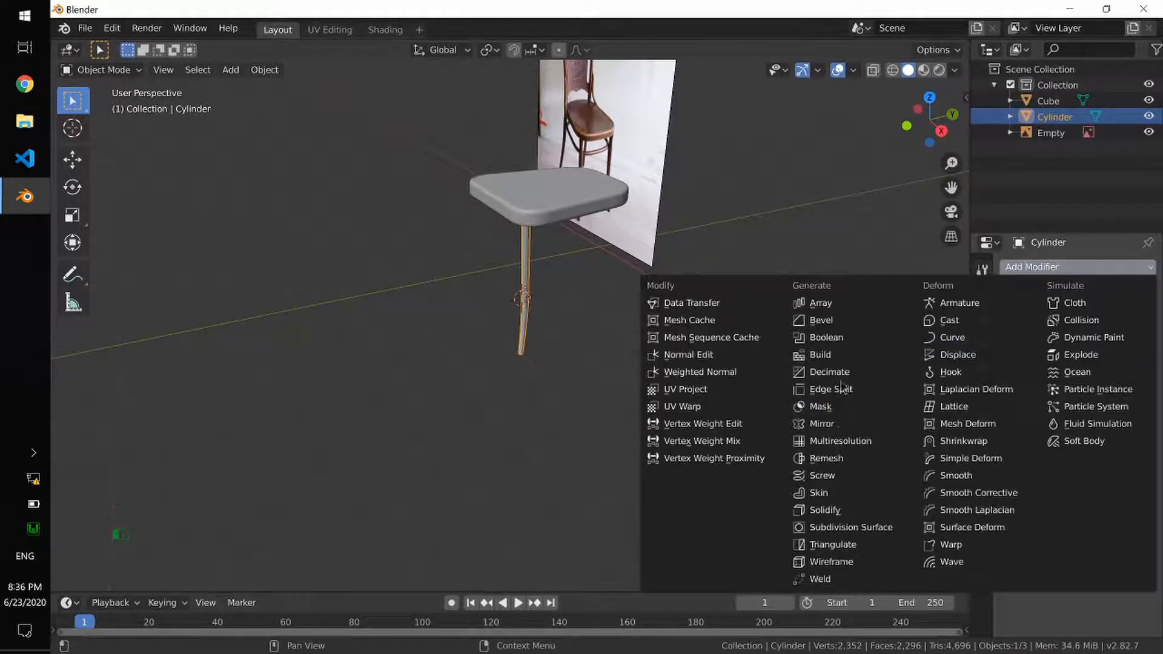
click(837, 425)
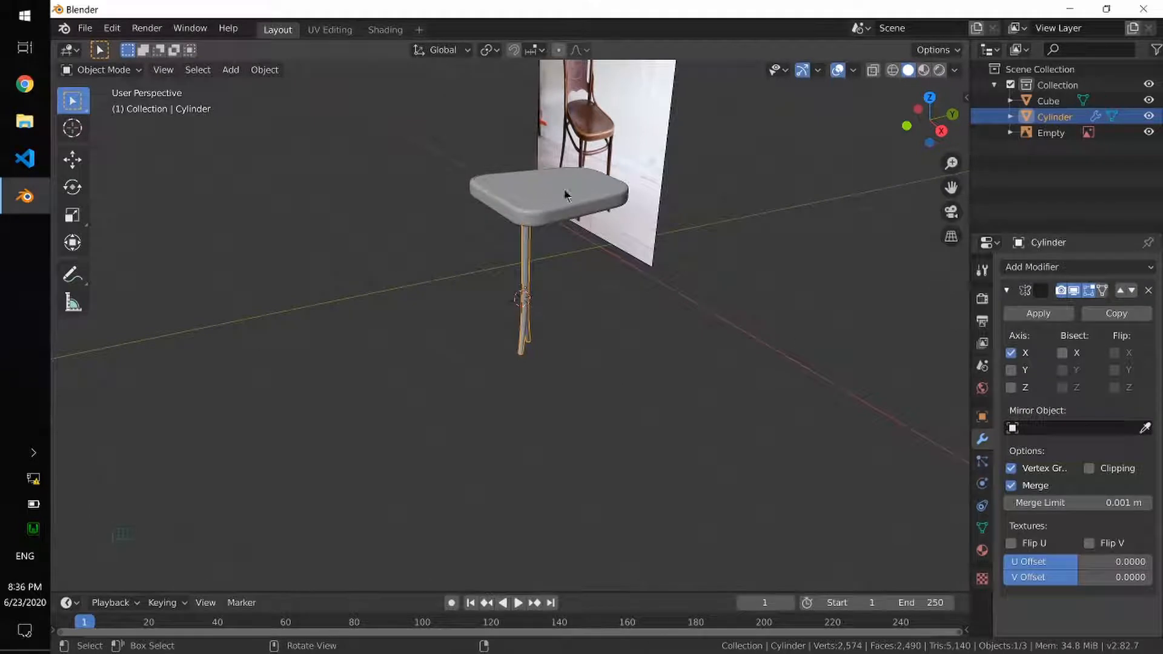
click(1087, 427)
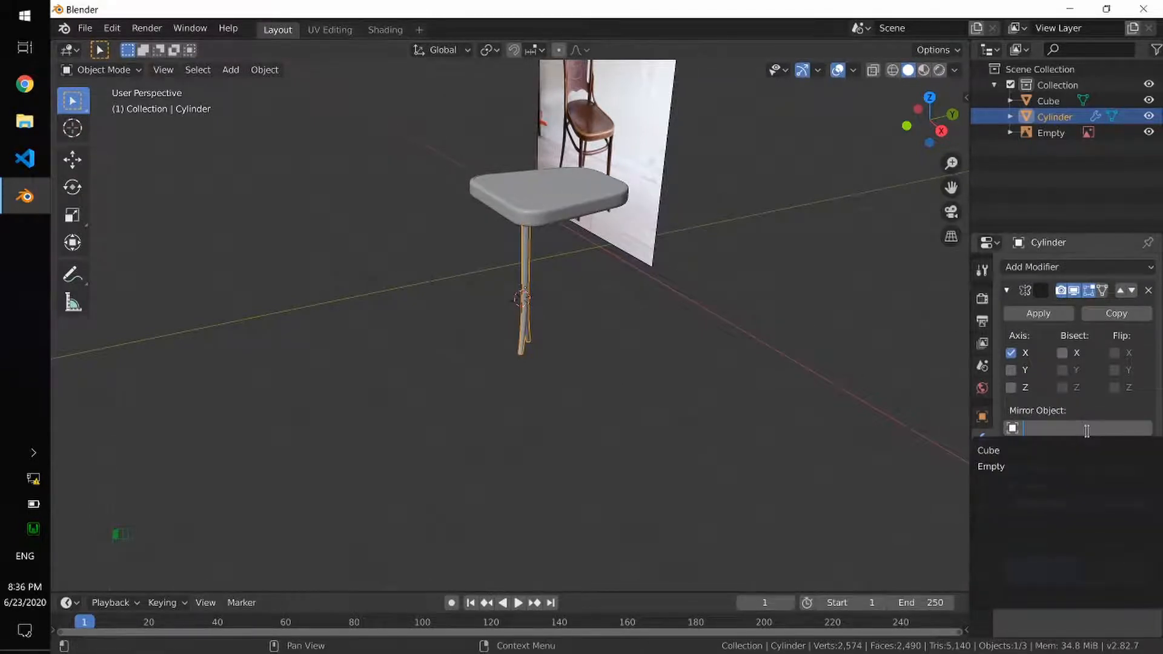
click(1011, 449)
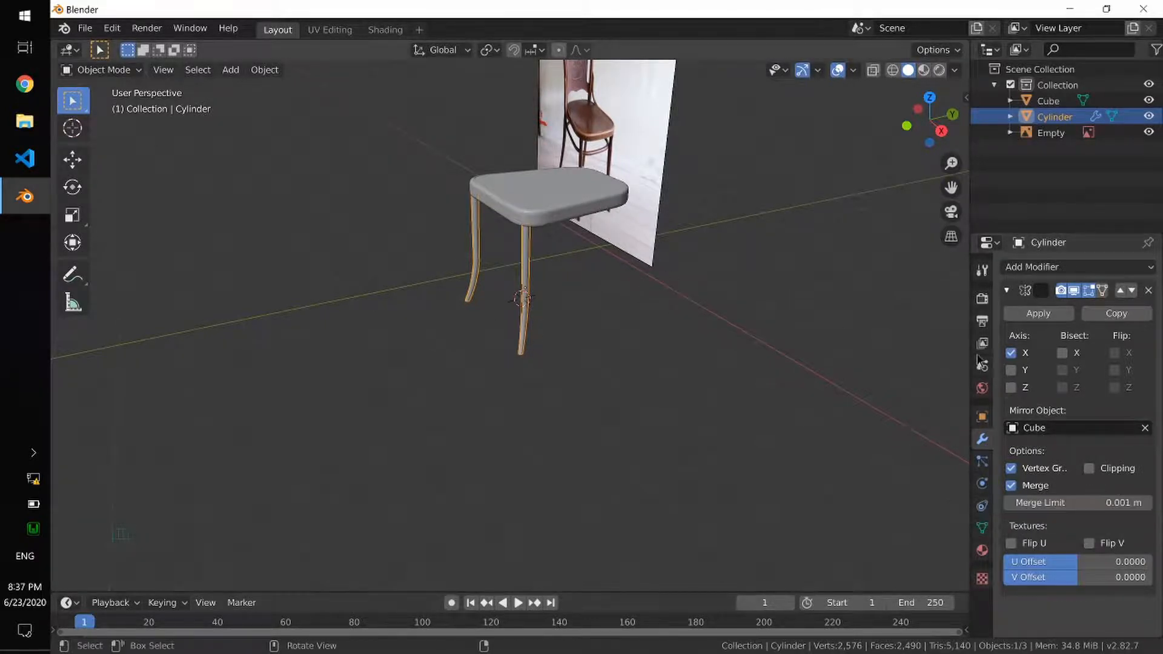
Set the leg's Mirror modifier to the Y axis only, with X disabled, and apply it
click(1010, 369)
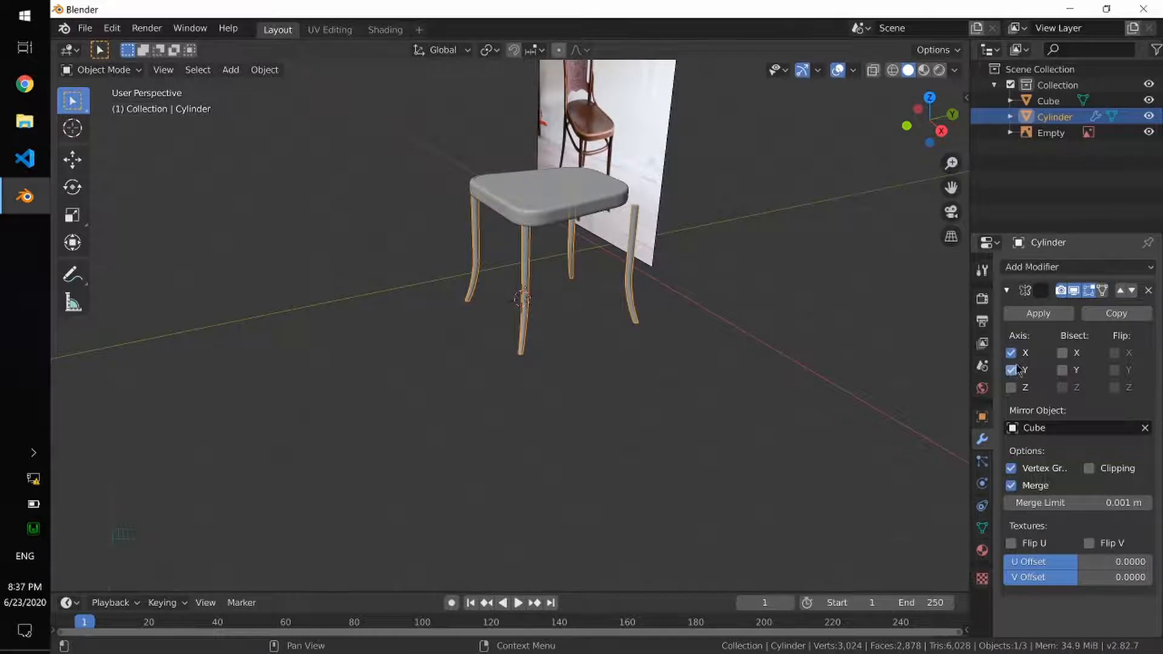
click(1011, 354)
alt+drag(722, 342, 607, 299)
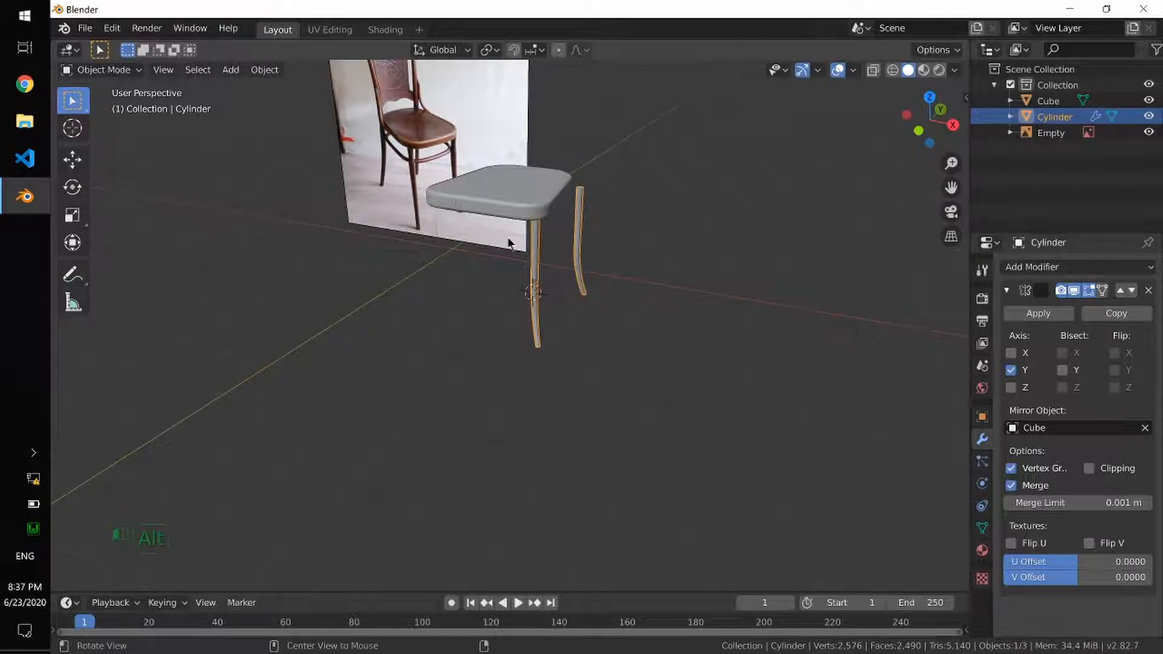
alt+drag(509, 260, 494, 225)
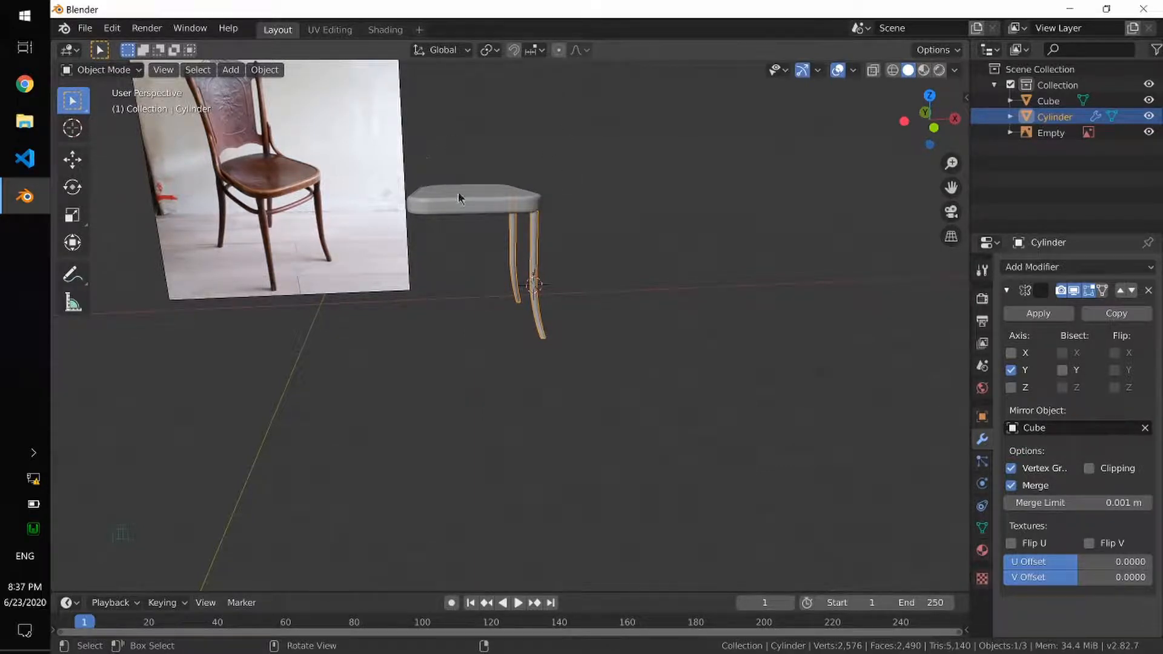
alt+drag(617, 256, 550, 279)
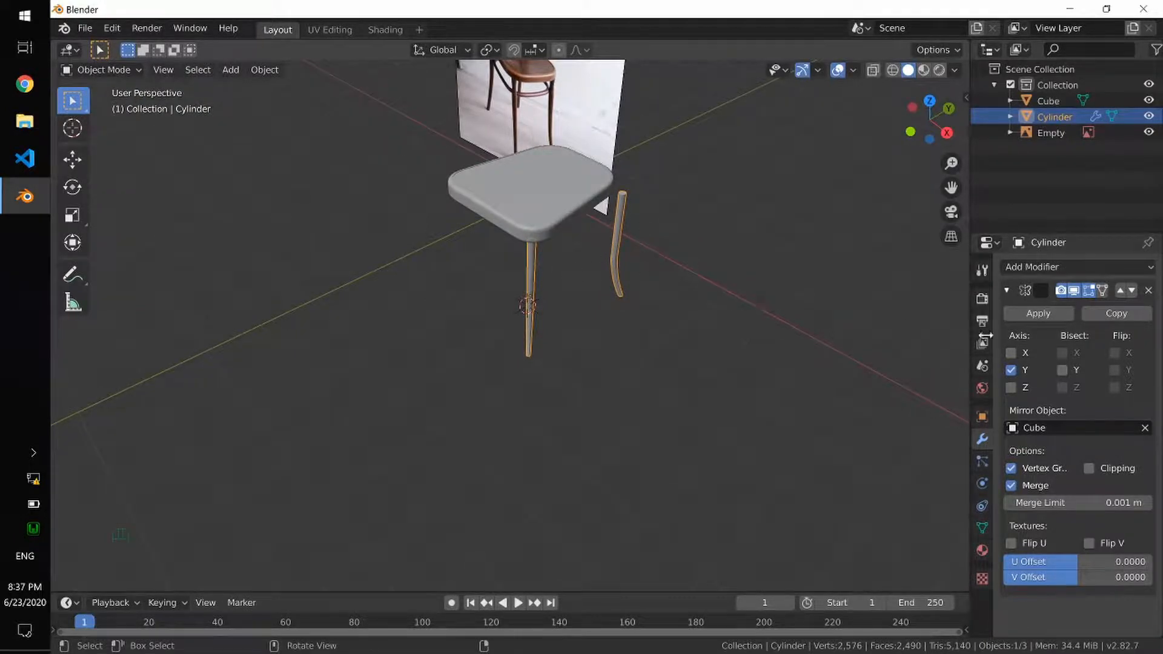
click(1032, 317)
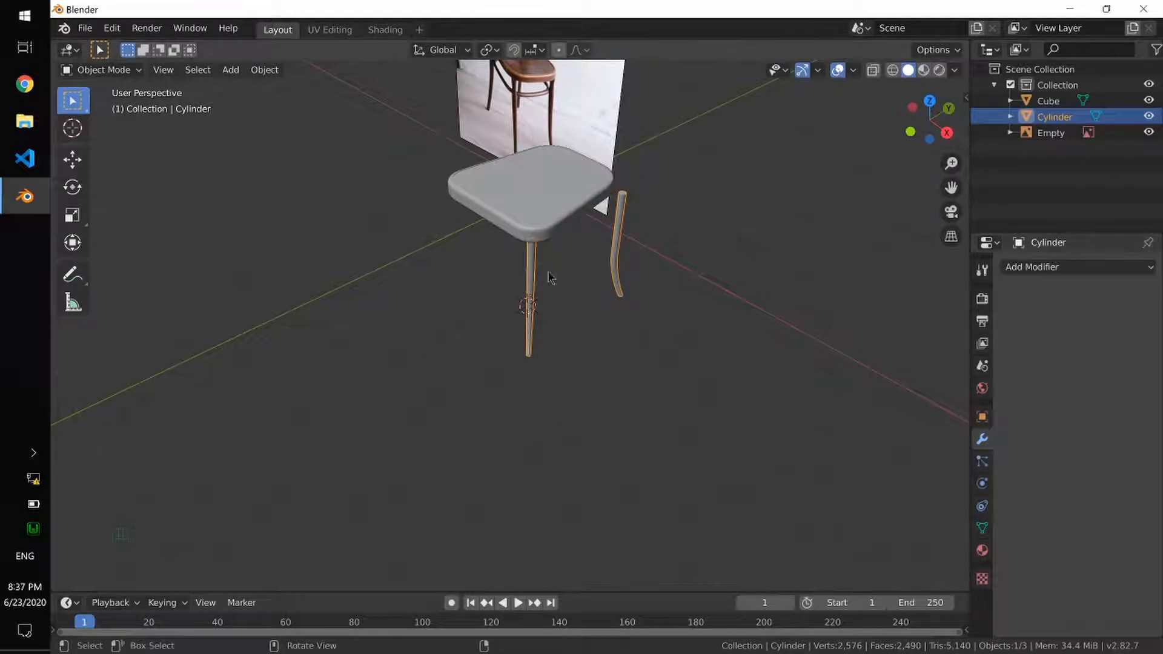
In Edit Mode with wireframe shading, select the whole mirrored rear leg and separate the selection into its own object
click(527, 212)
shift+click(613, 255)
key(Tab)
middle_drag(688, 313, 660, 261)
key(z)
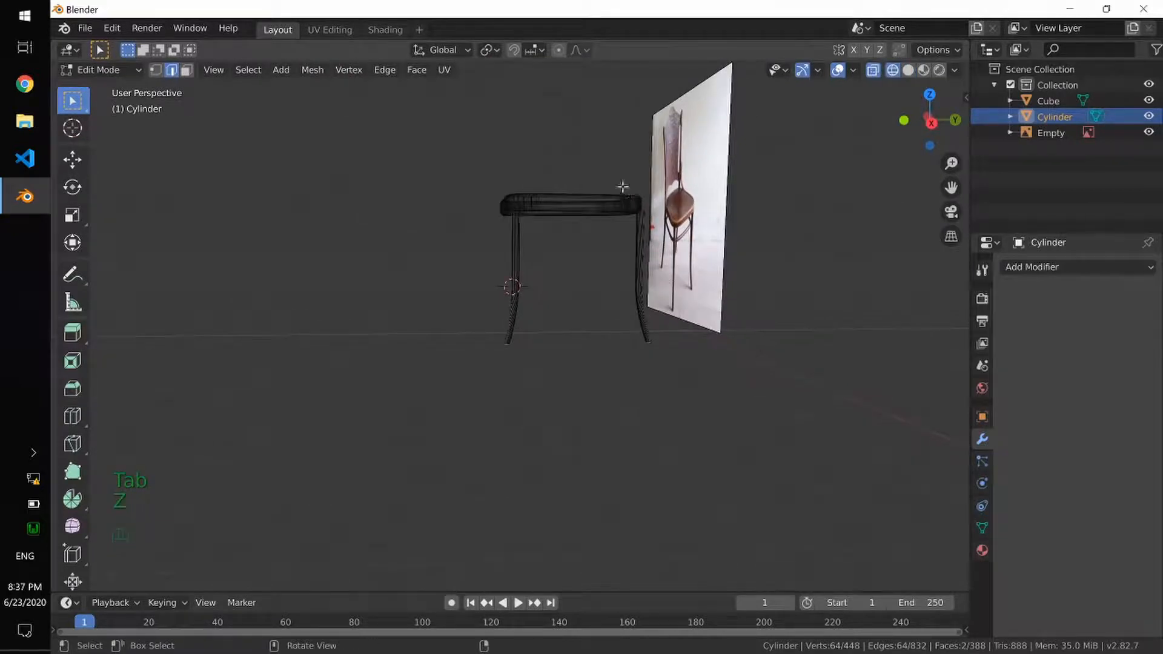
drag(614, 176, 715, 367)
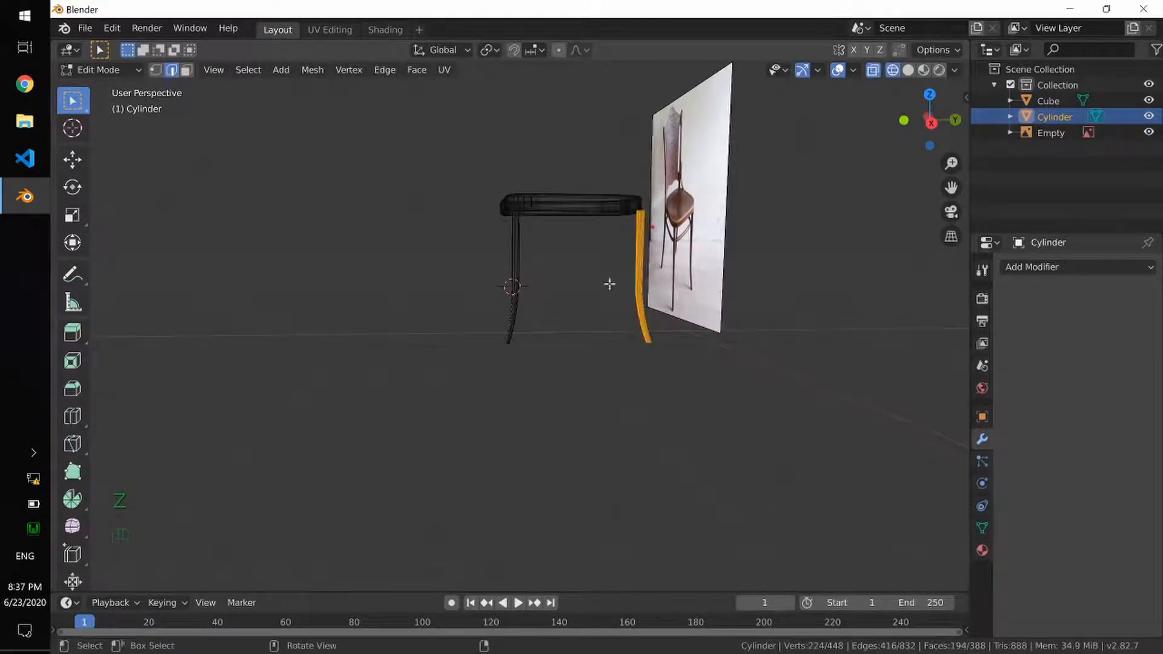
key(p)
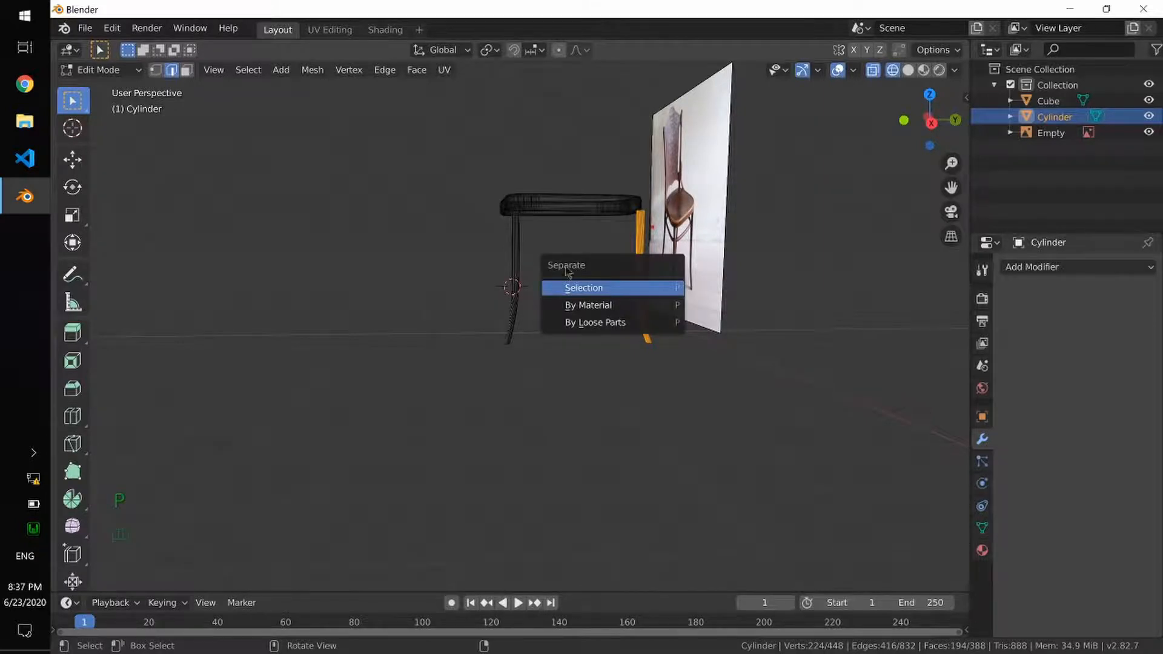
click(594, 290)
In Object Mode and top view, move only the separated rear leg about -0.11 m in X and 0.015 m in Y, toward the seat's rear corner
middle_drag(552, 323, 601, 344)
key(Tab)
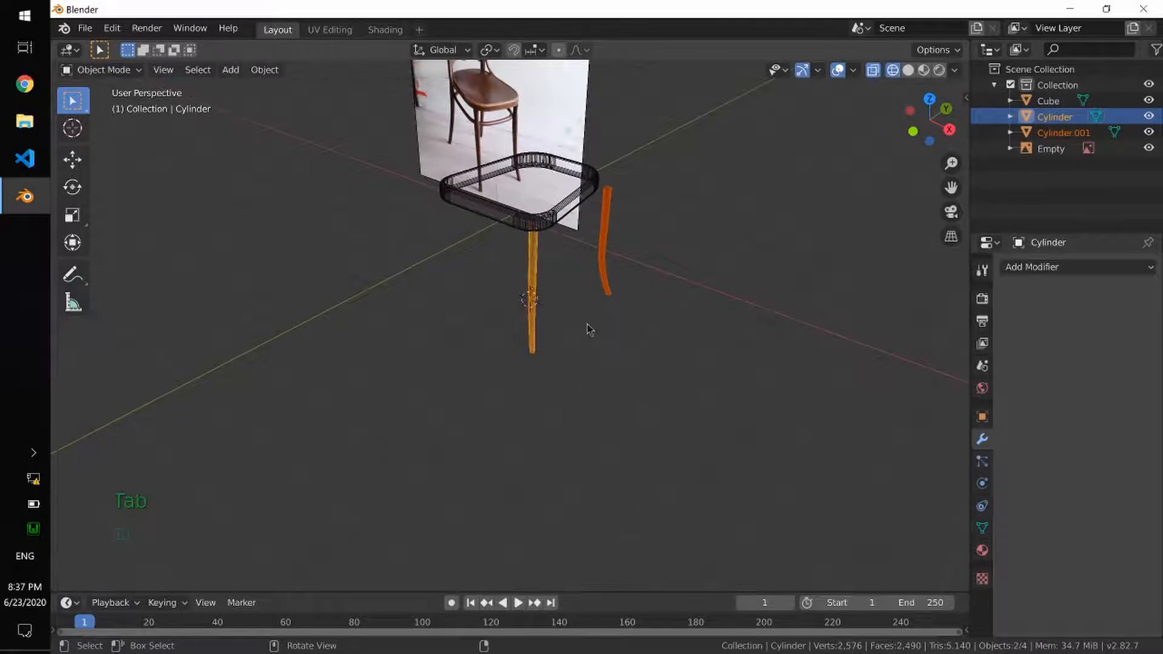
click(601, 235)
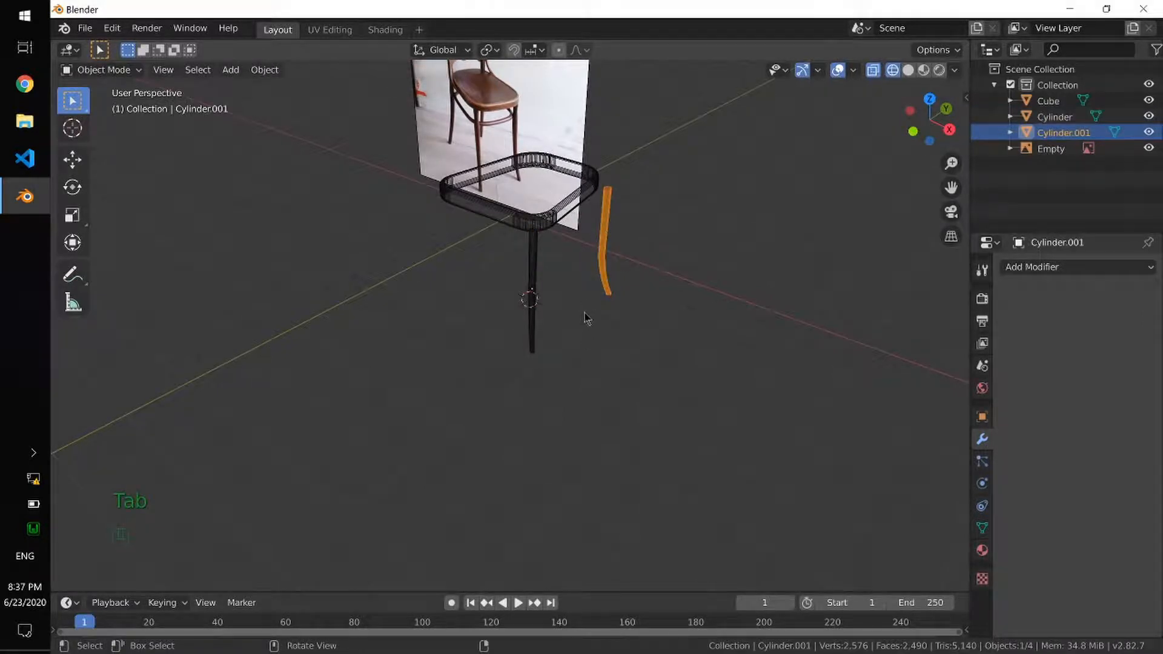
alt+drag(584, 319, 621, 358)
key(KP_7)
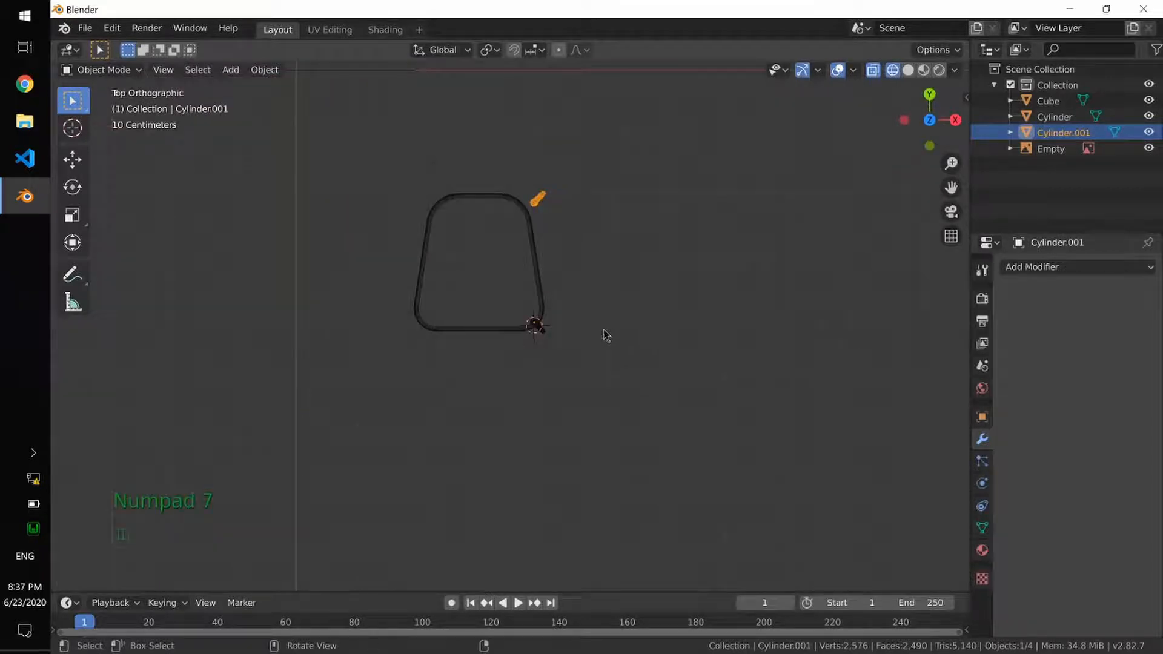
key(g)
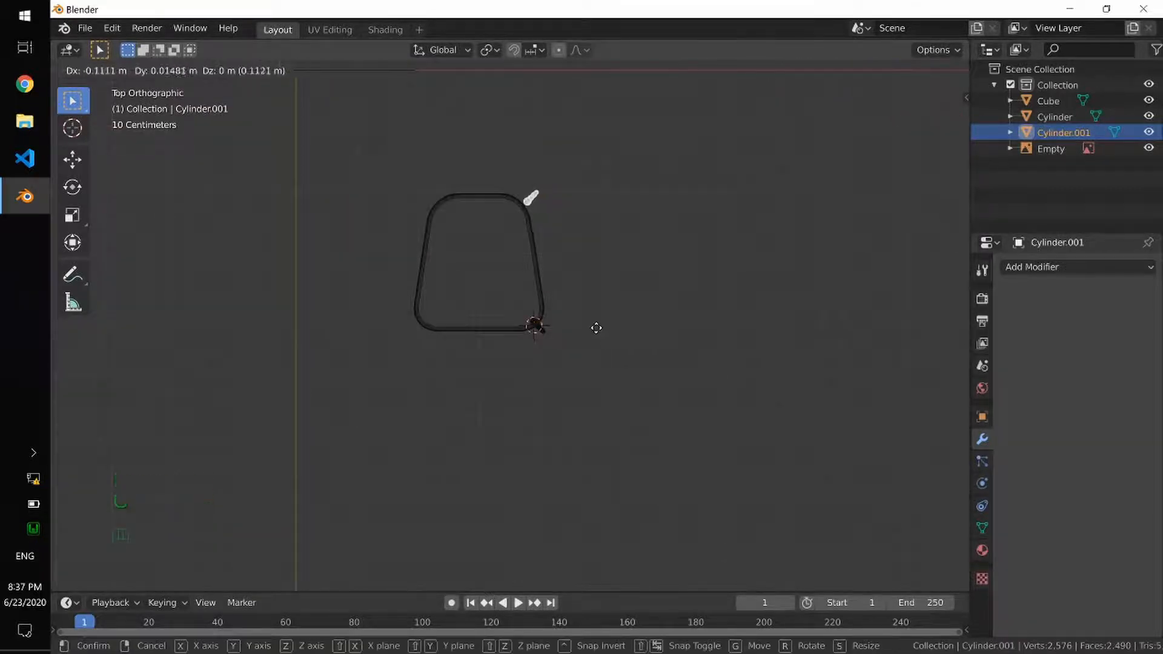
click(596, 328)
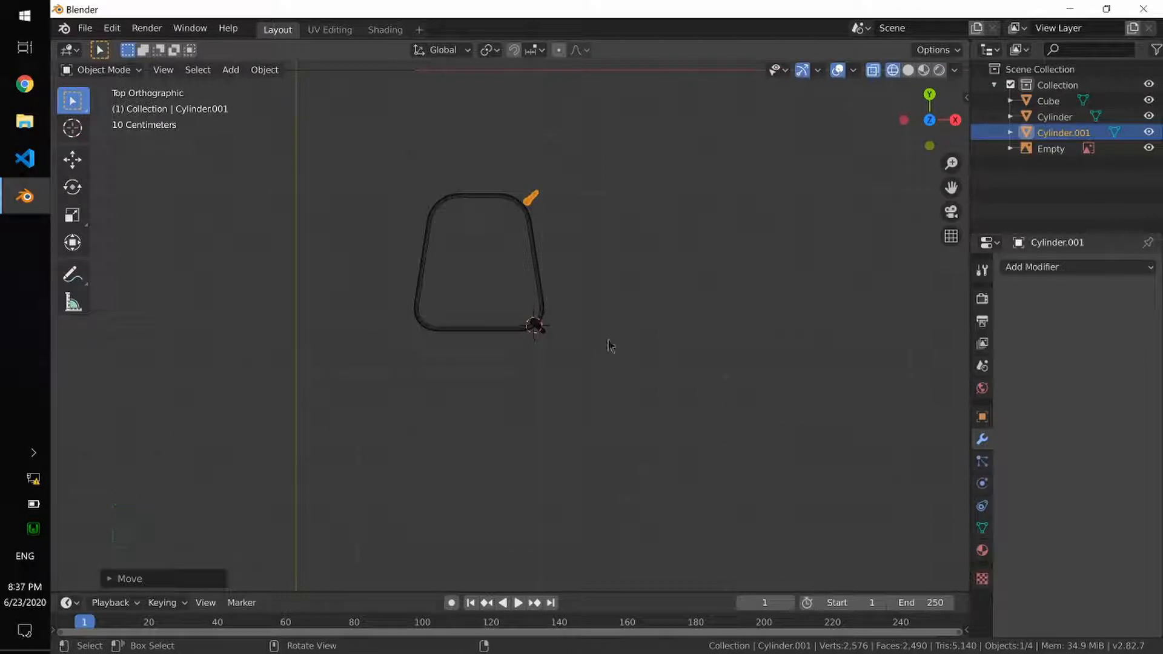
Enter Edit Mode on the rear leg and select the edge ring at its upper end in wireframe shading
alt+drag(612, 345, 522, 277)
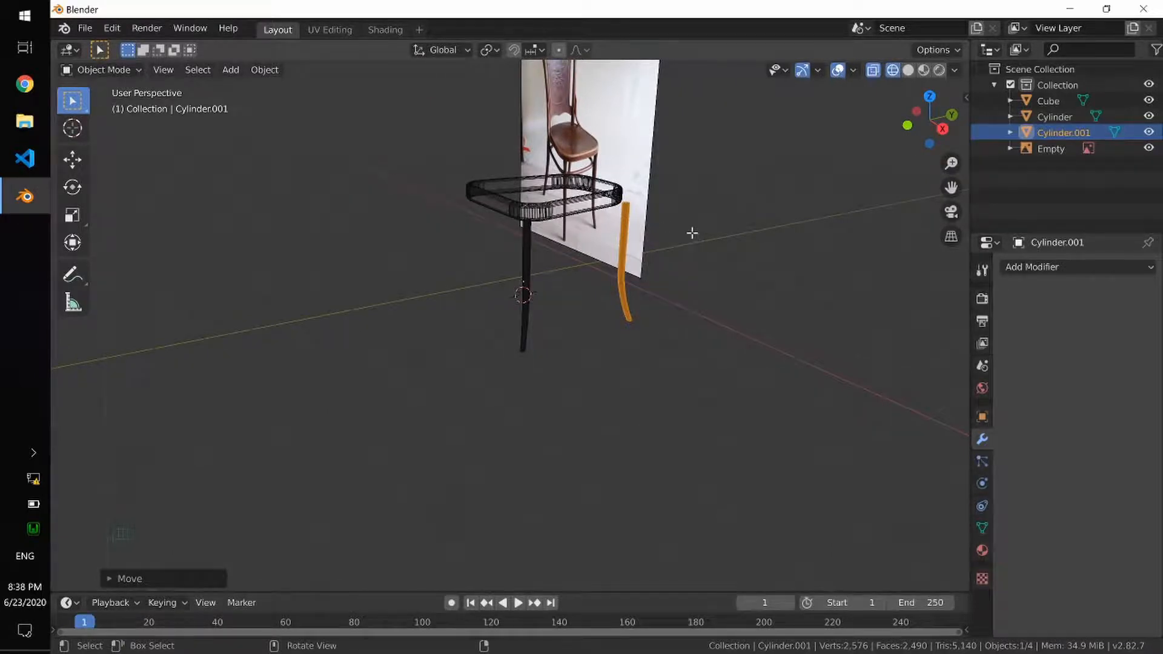
key(Tab)
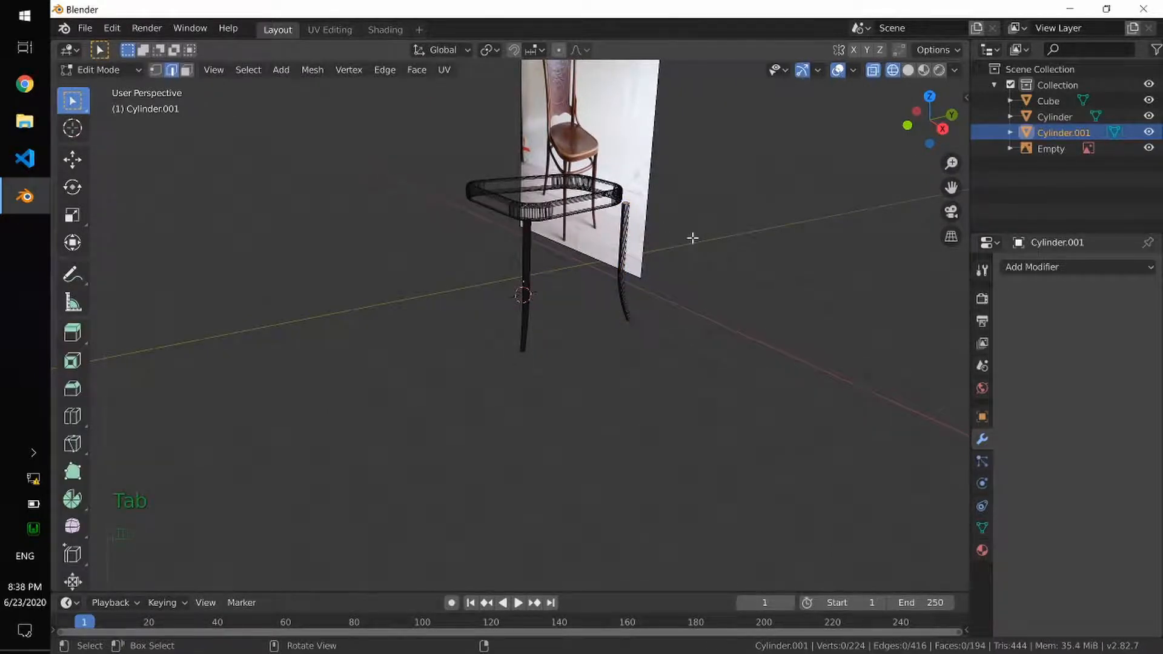
key(z)
alt+shift+drag(727, 247, 561, 321)
scroll(481, 322, up, 3)
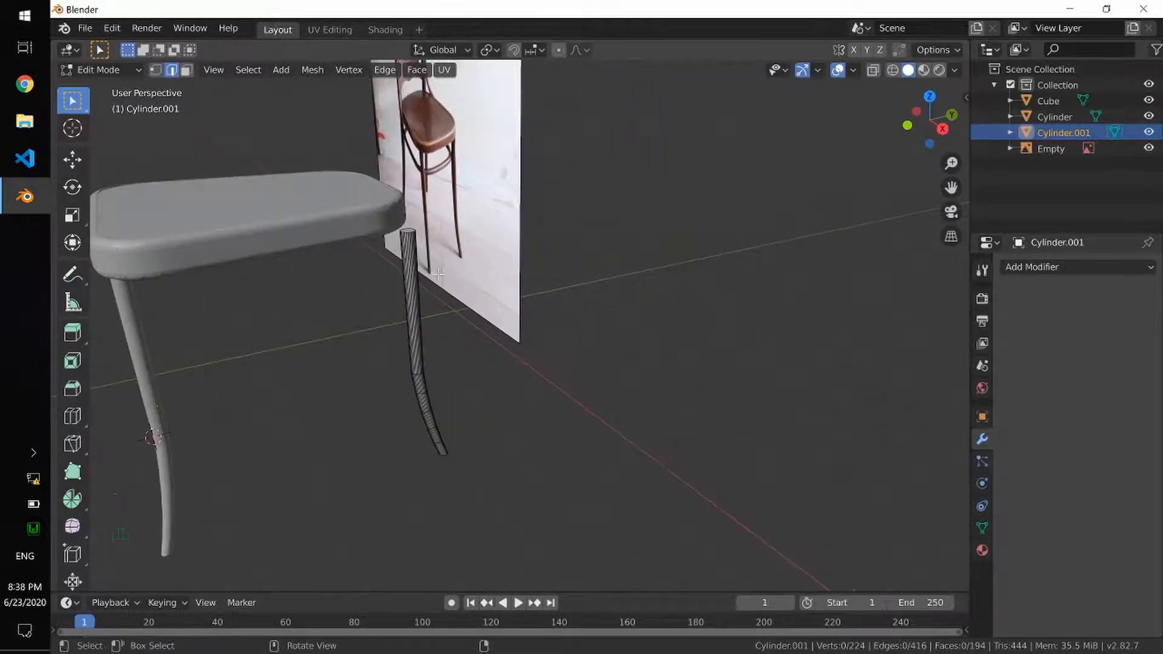
key(z)
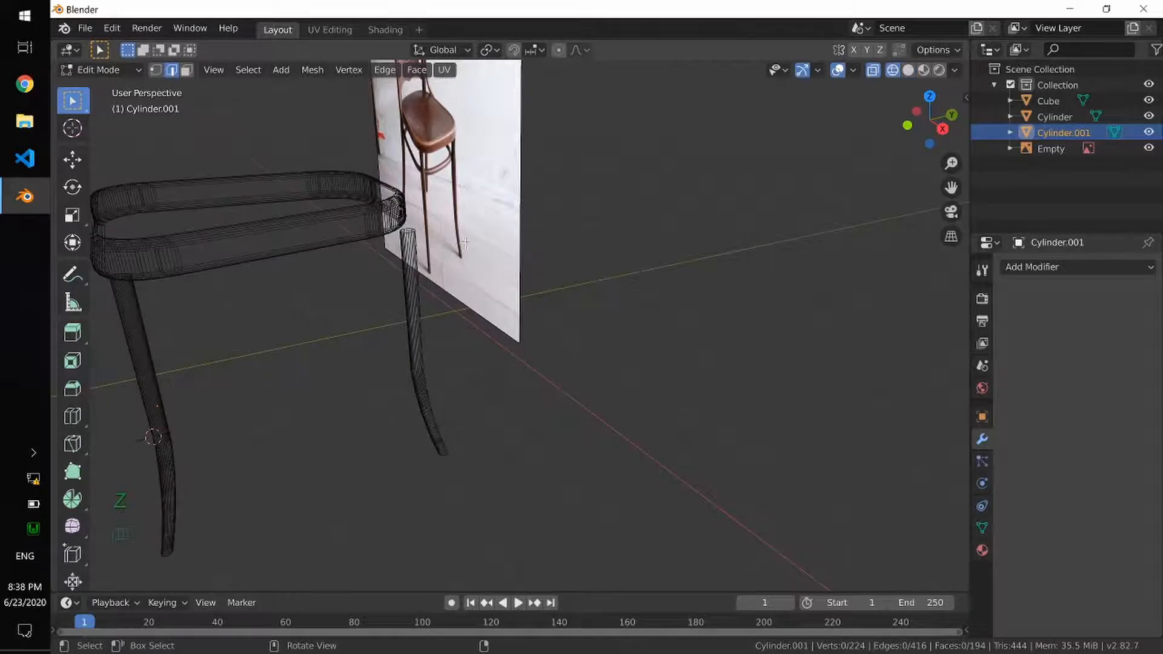
alt+click(407, 233)
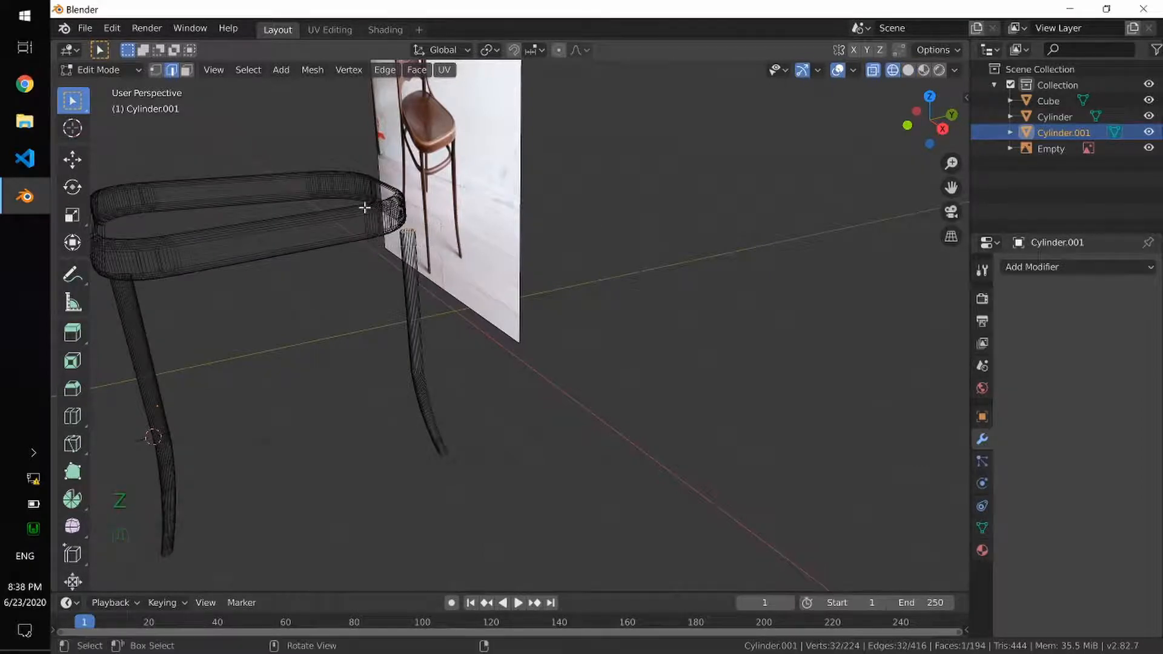
In solid shading, extrude the rear leg's top ring upward along its normal, past the seat surface
key(Tab)
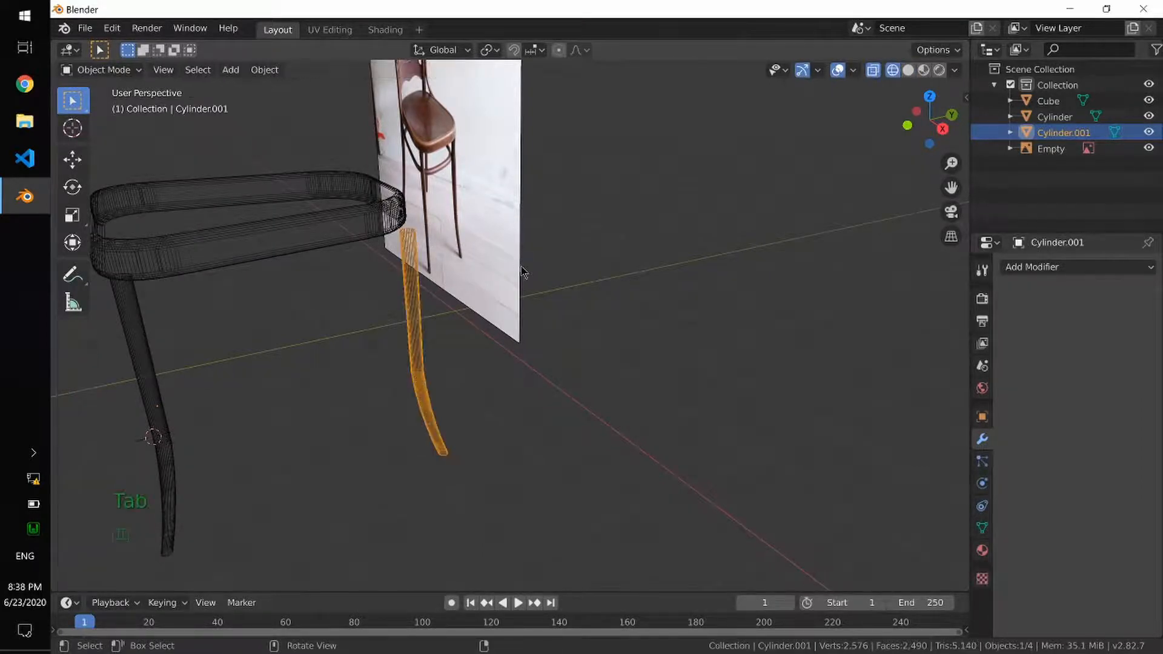
key(Tab)
key(z)
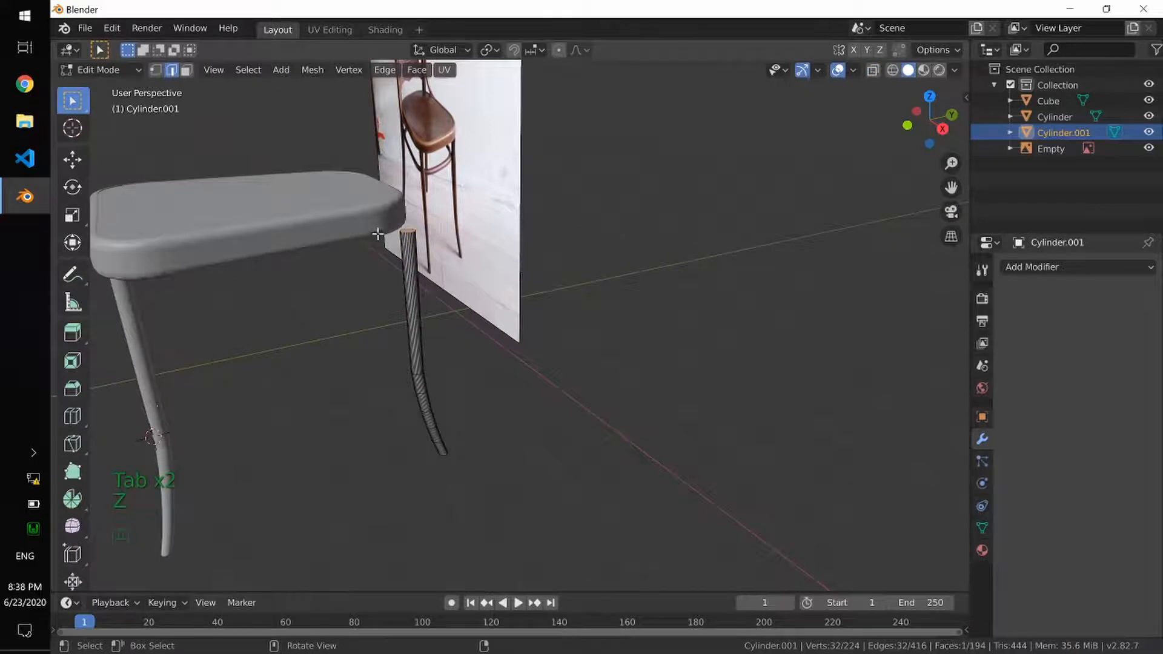
key(e)
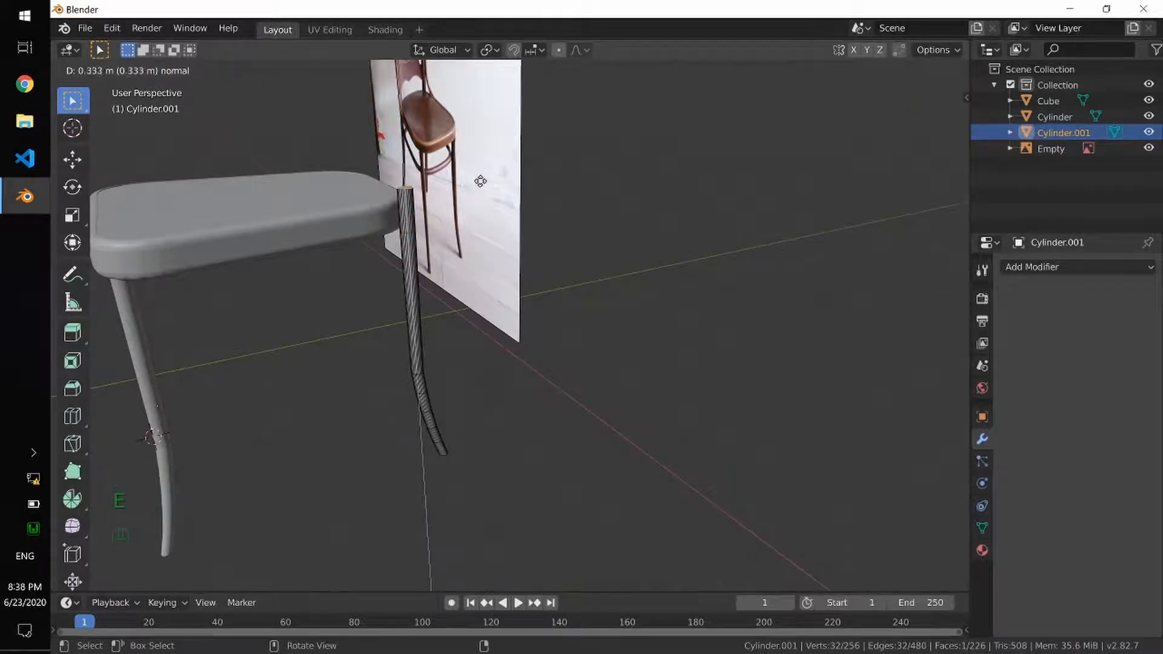
click(477, 139)
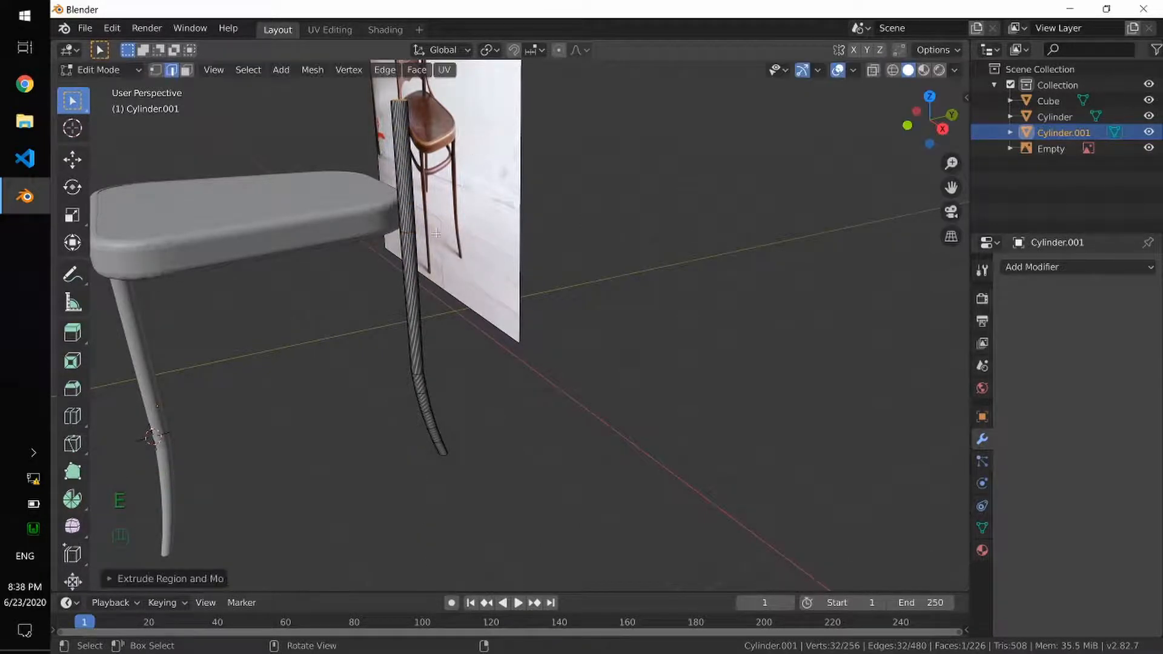
In front view, raise the extruded top ring about 1.74 m along Z to form the tall backrest post
key(KP_1)
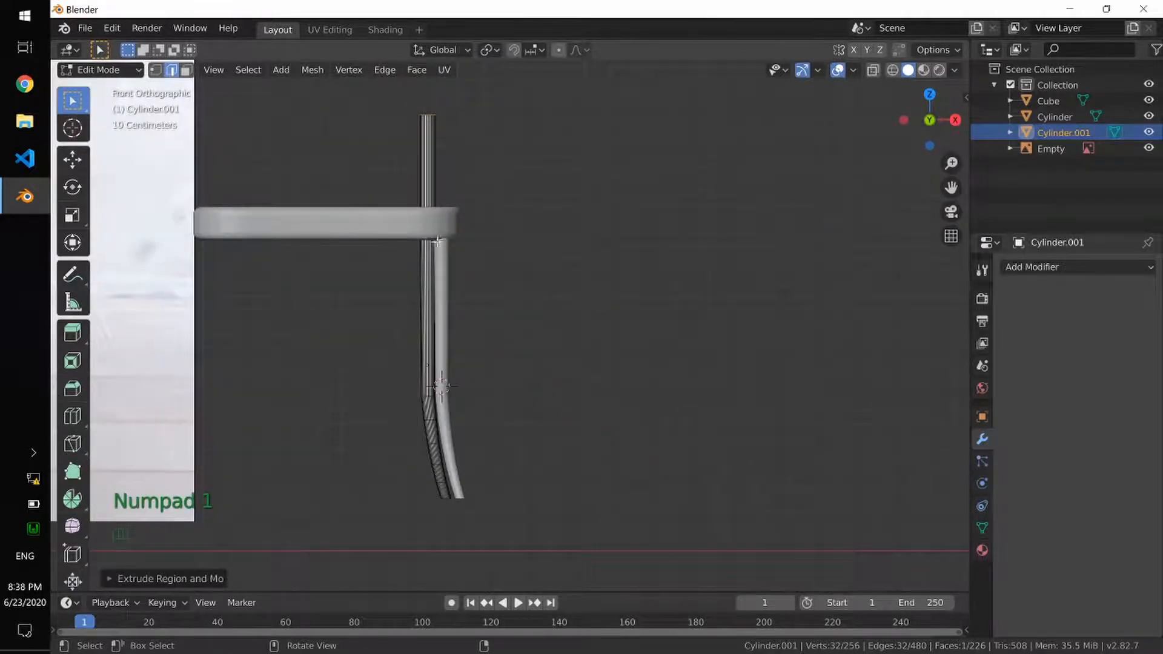
alt+shift+drag(439, 242, 487, 488)
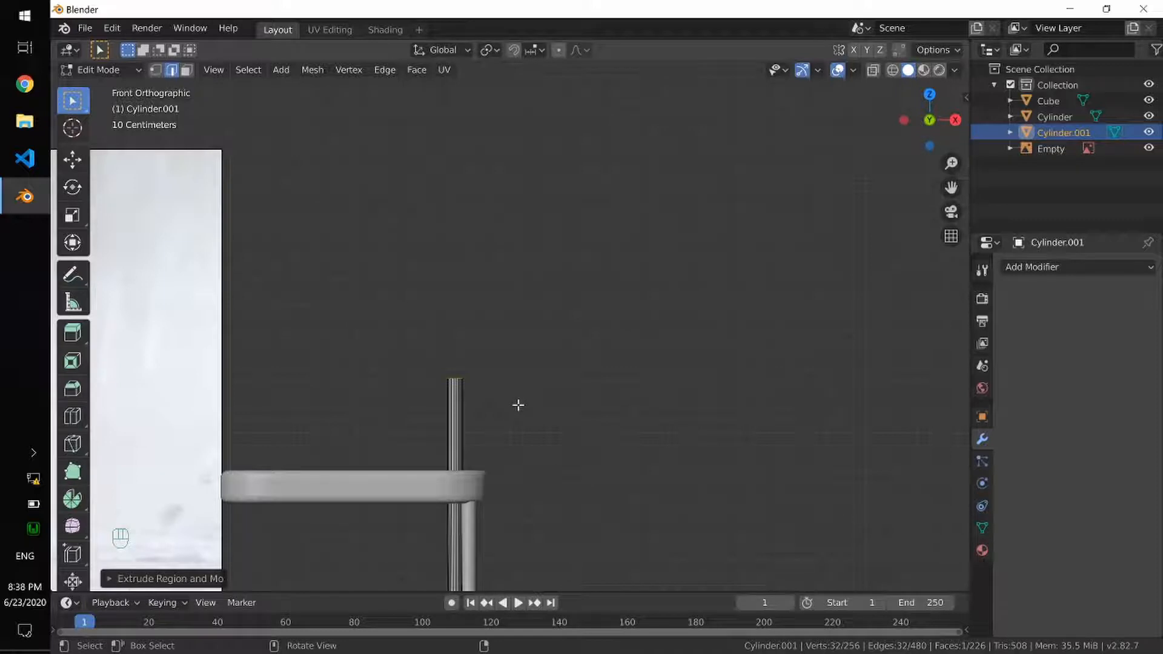
key(g)
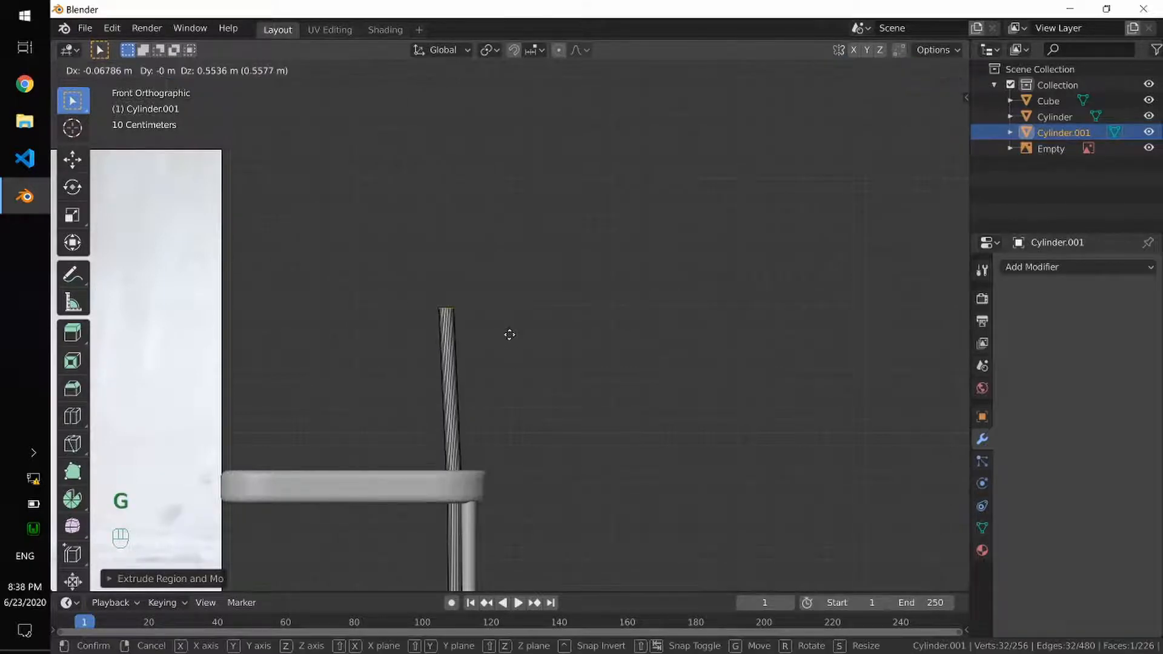
key(z)
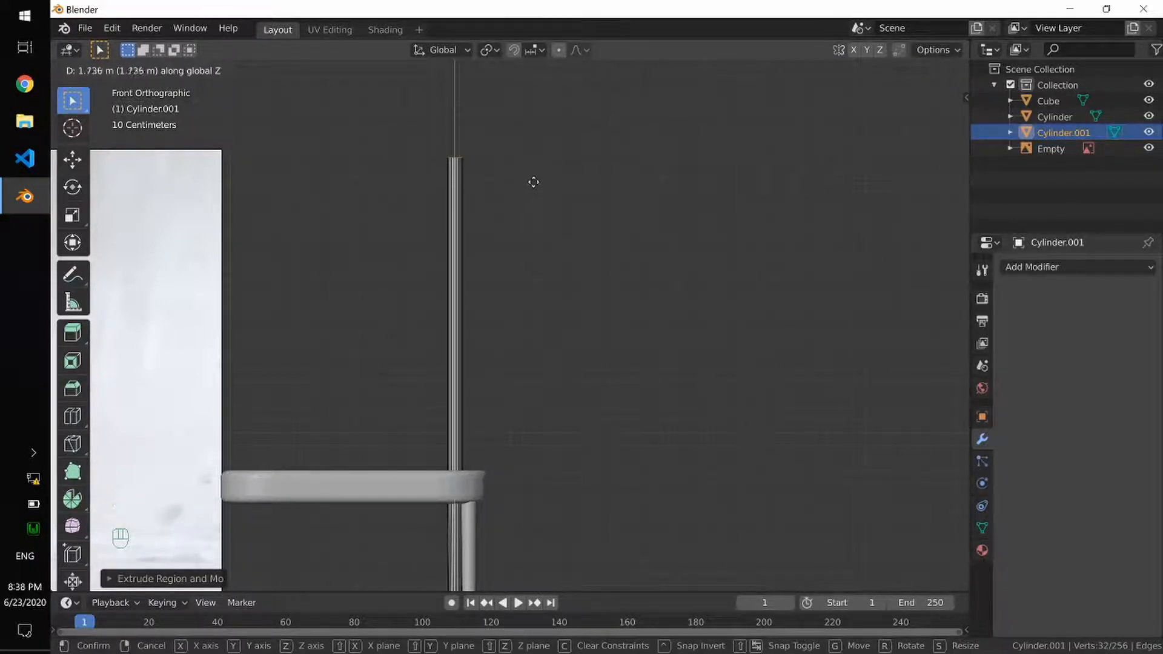
click(533, 182)
scroll(514, 267, down, 4)
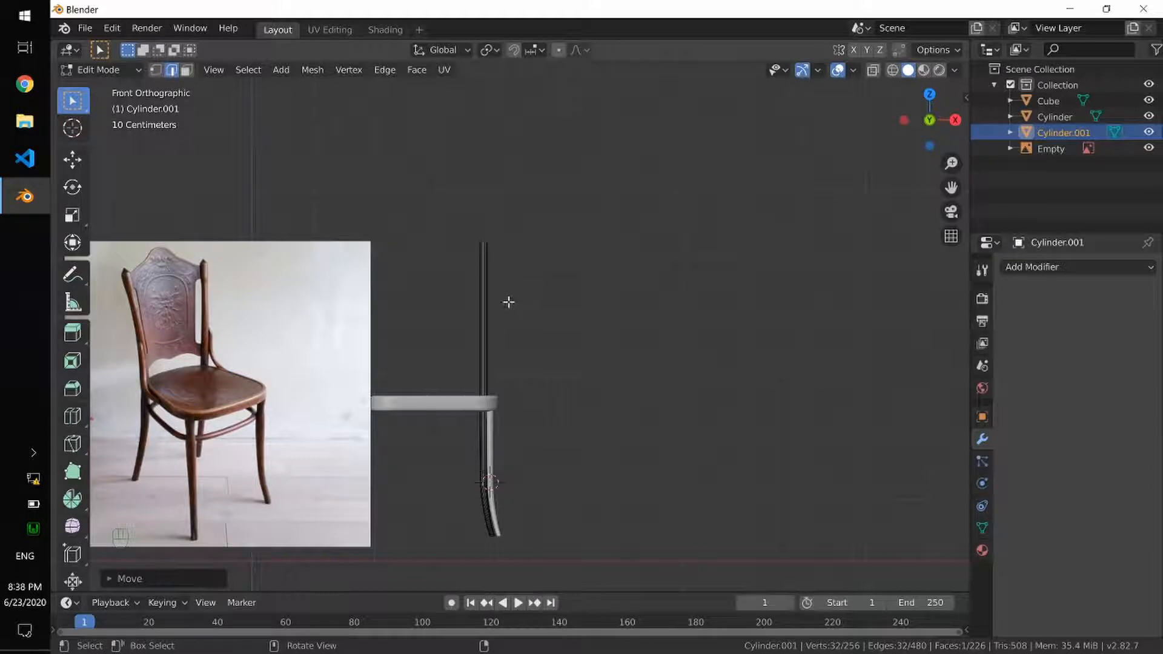
Add five loop cuts along the backrest post above the seat and slide them slightly toward the post's upper end
alt+middle_drag(566, 324, 358, 339)
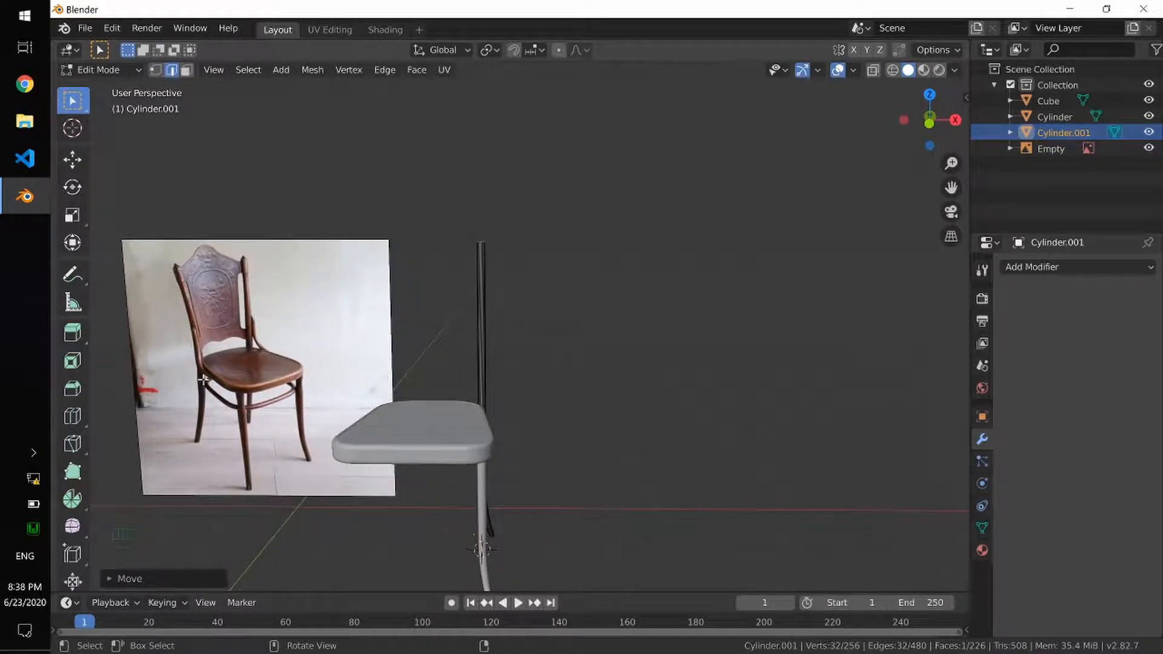
middle_drag(527, 356, 486, 368)
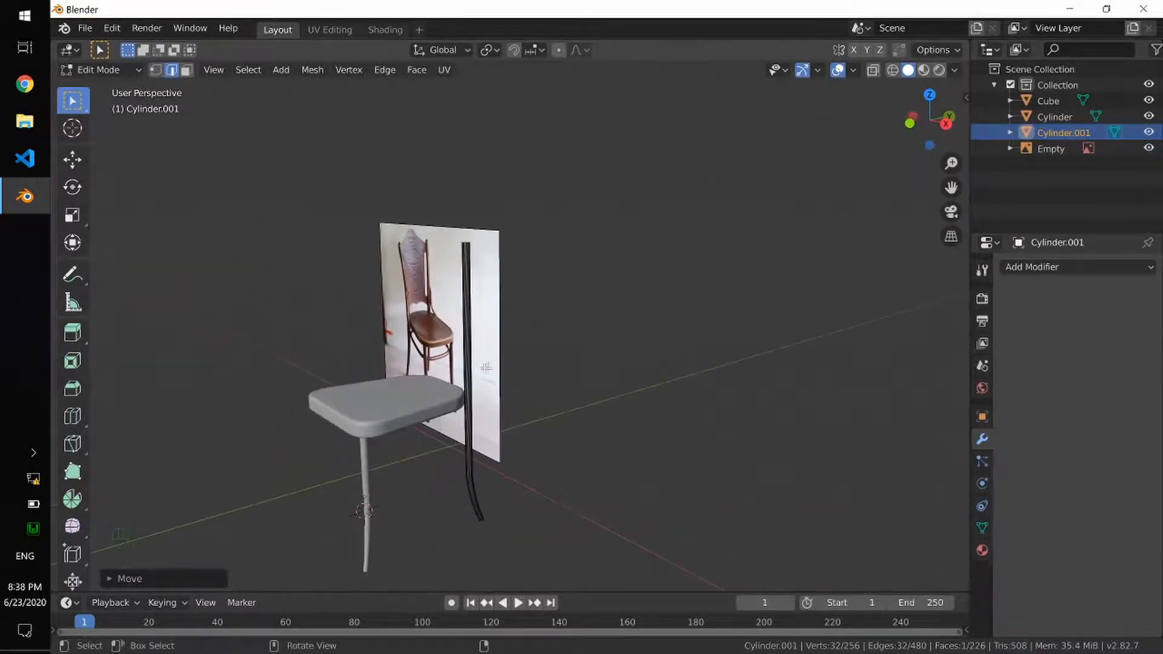
scroll(486, 365, up, 5)
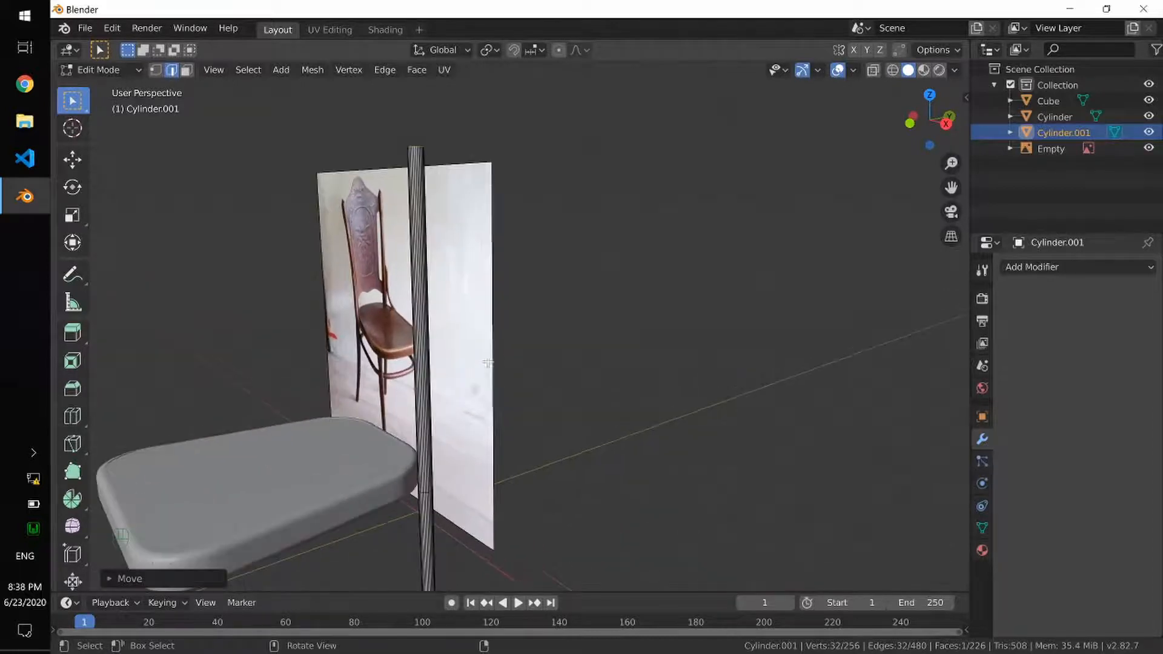
key(ctrl)
key(ctrl+r)
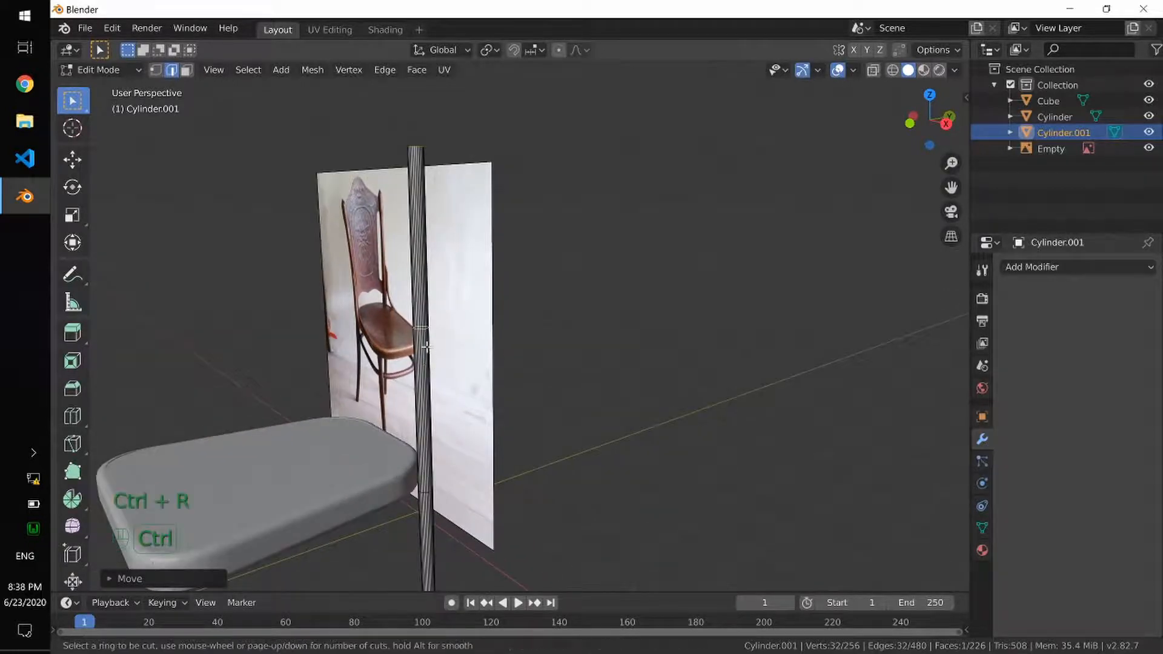
scroll(427, 346, up, 2)
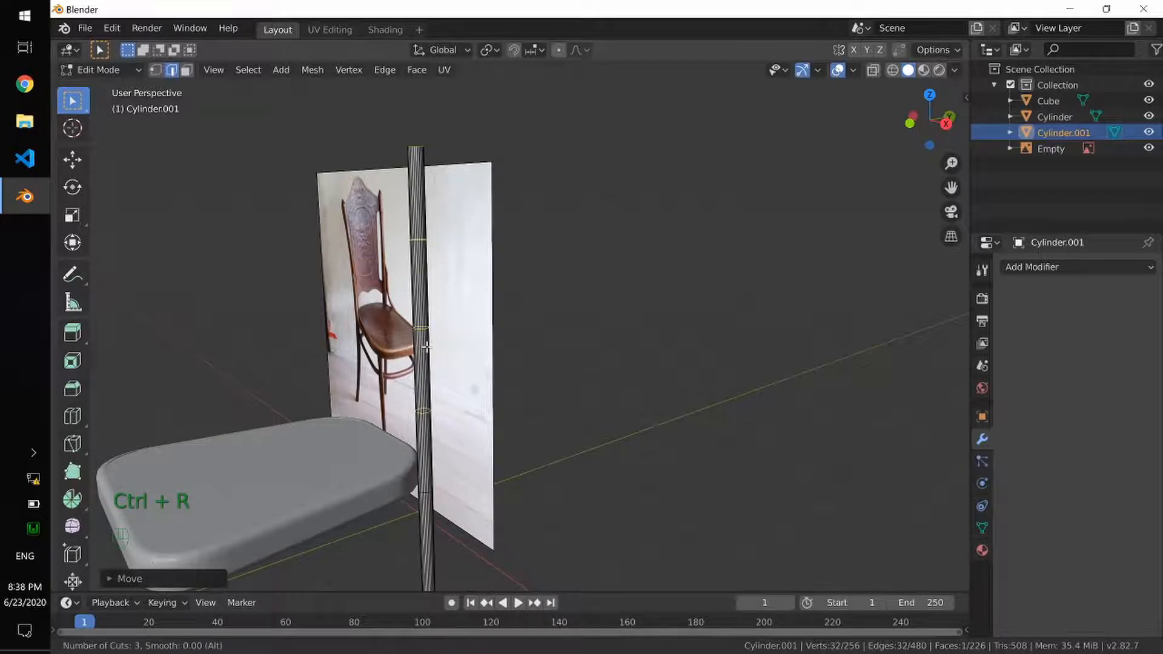
scroll(426, 347, up, 1)
scroll(426, 347, up, 1)
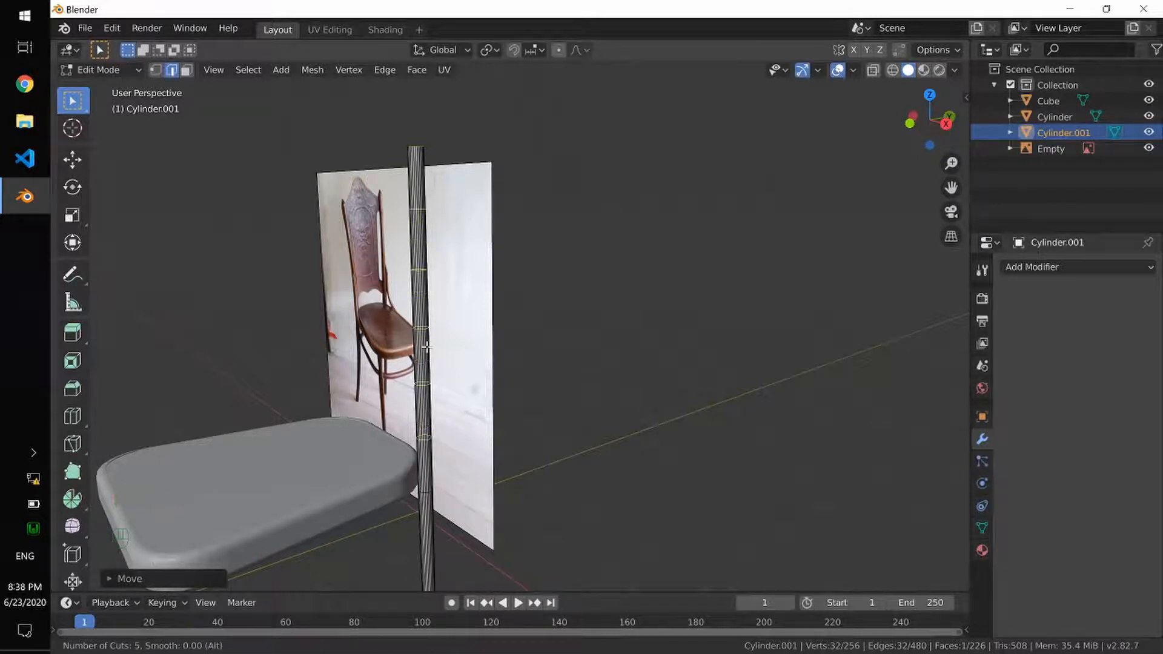
click(427, 346)
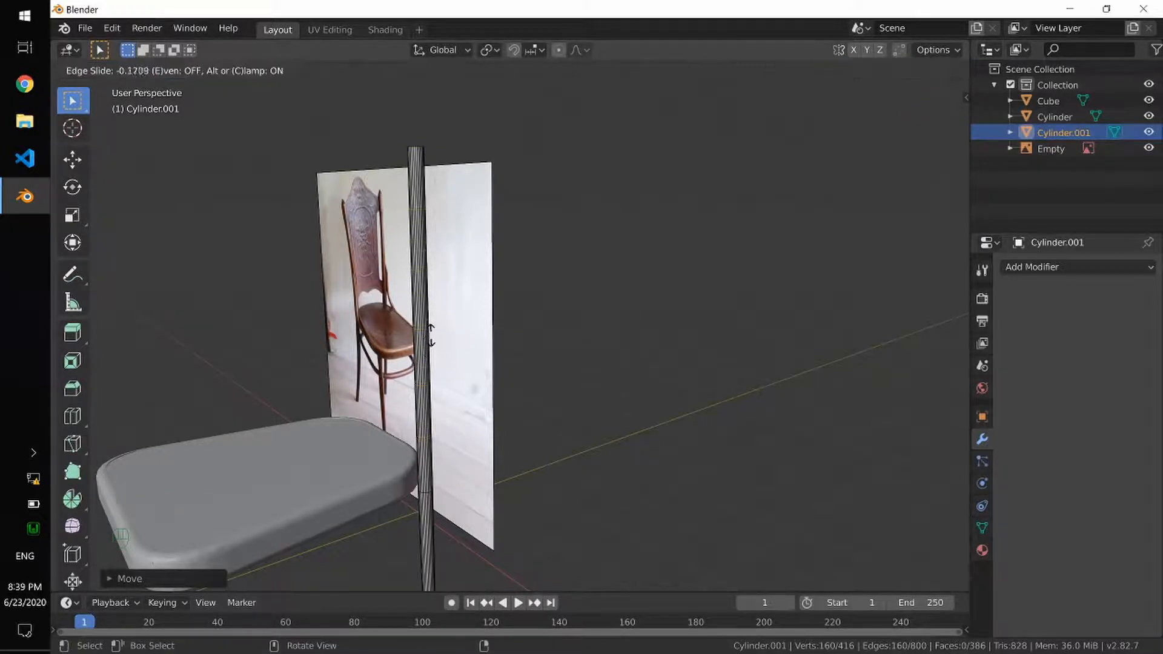
click(428, 327)
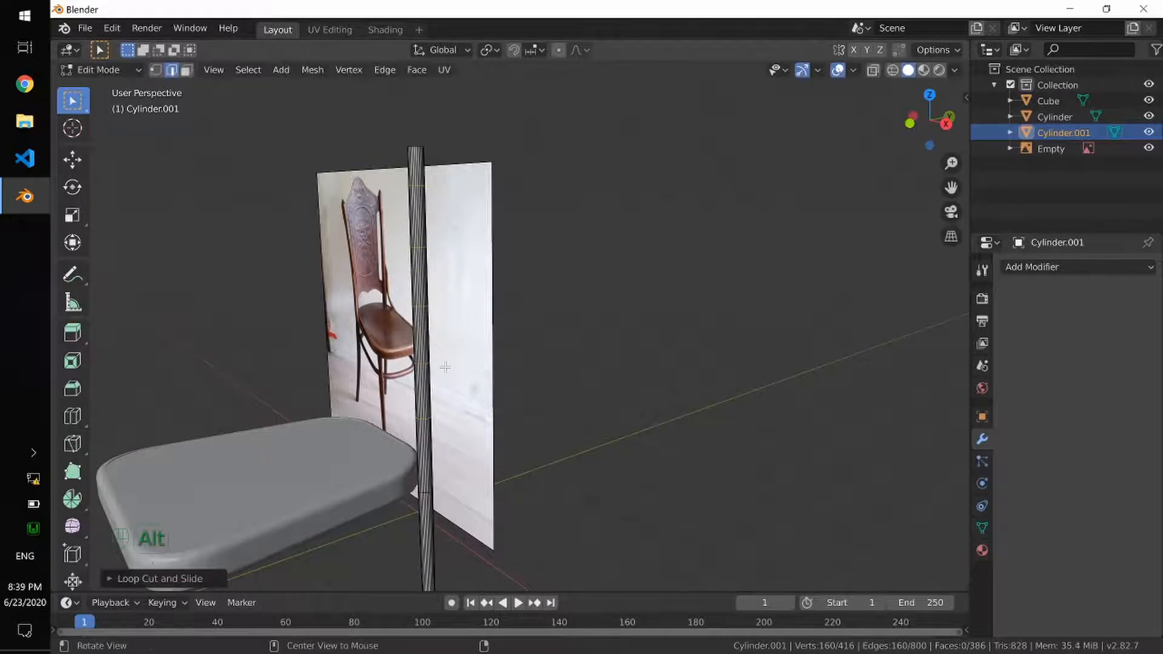
Place the 3D cursor on the backrest post just above the seat surface
mouse_move(444, 365)
alt+mouse_down()
mouse_move(475, 368)
mouse_move(464, 363)
alt+mouse_up()
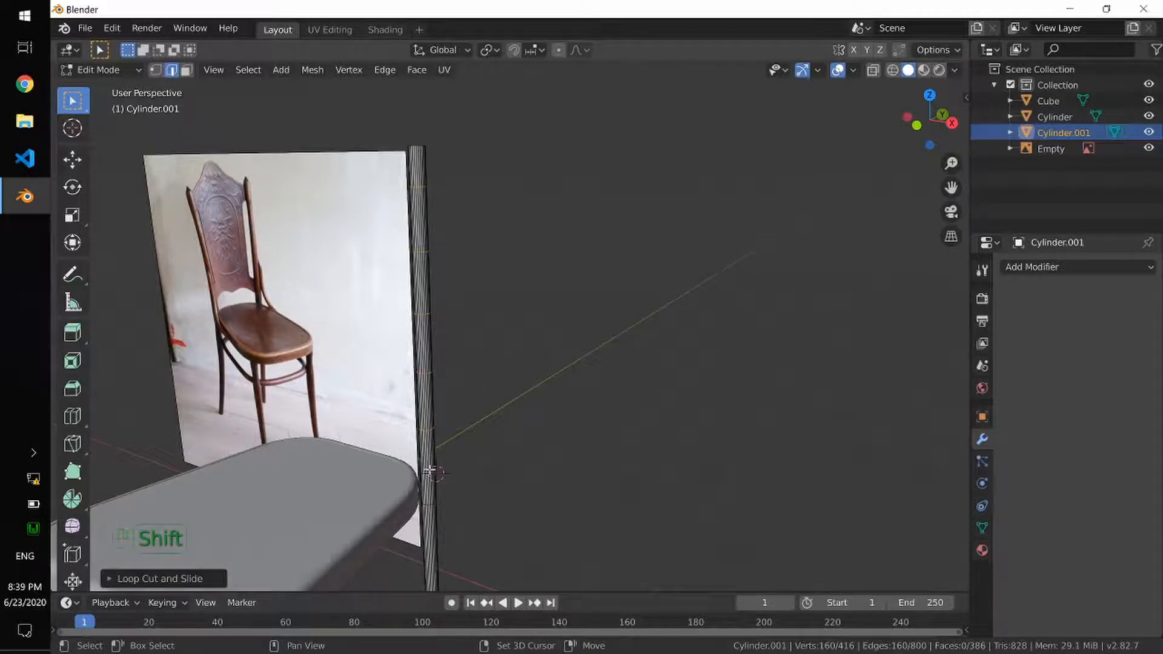
alt+drag(519, 459, 478, 468)
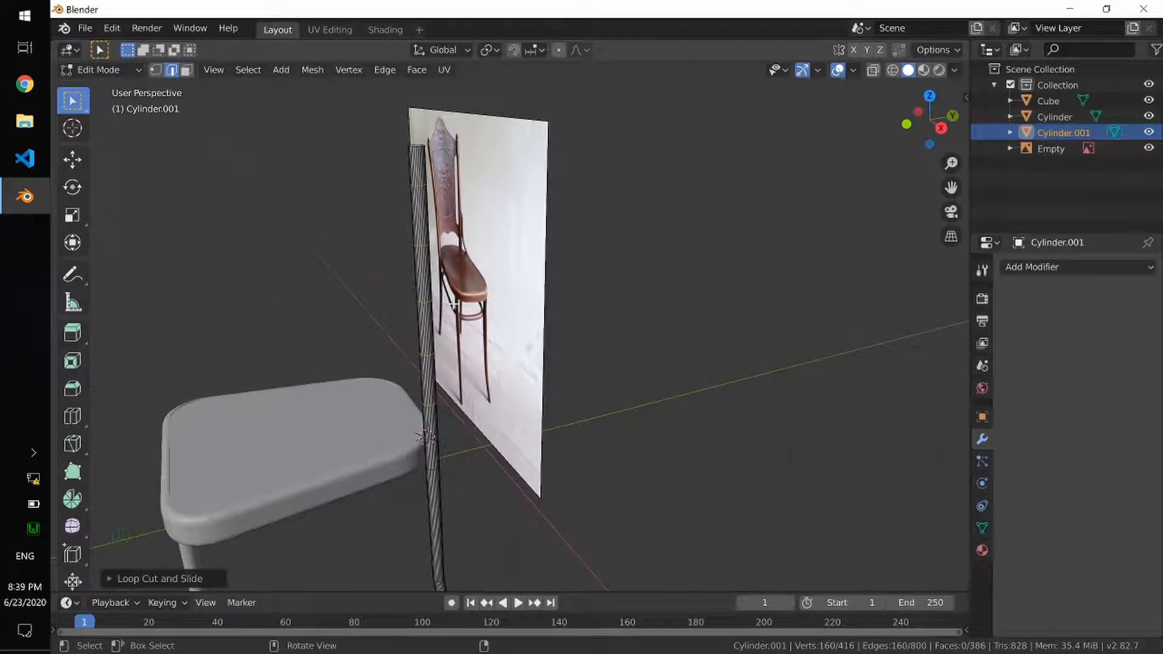
key(KP_3)
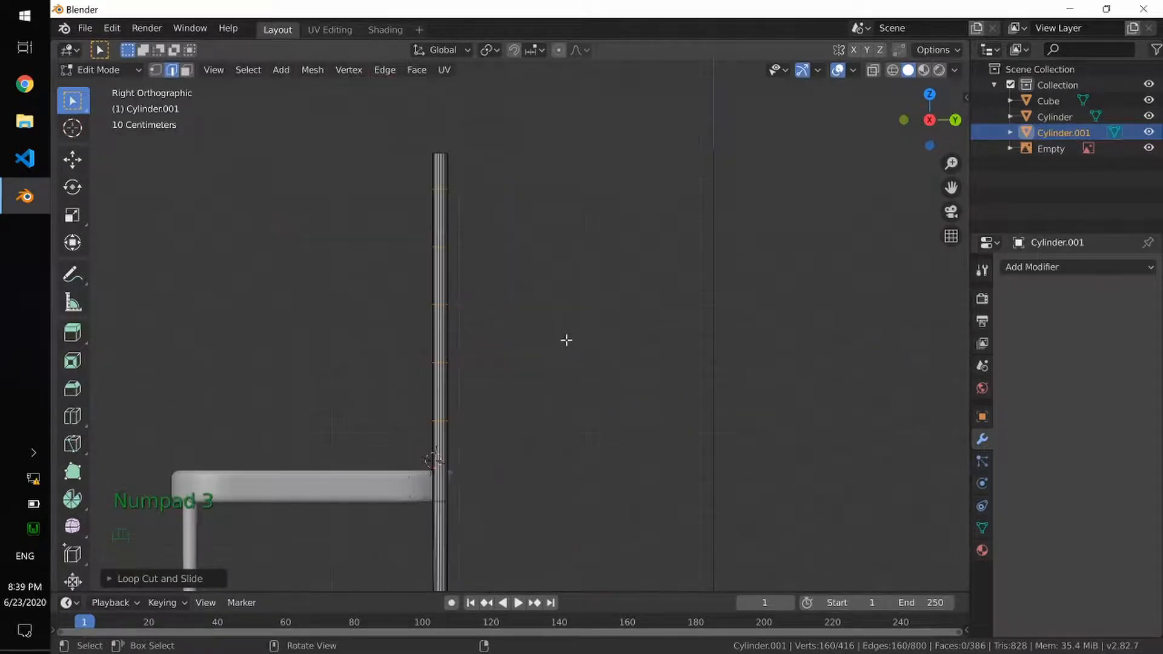
In right view, add the post's top ring to the selected loops and bend the post backward about 8.5° around the 3D cursor
key(shift+w)
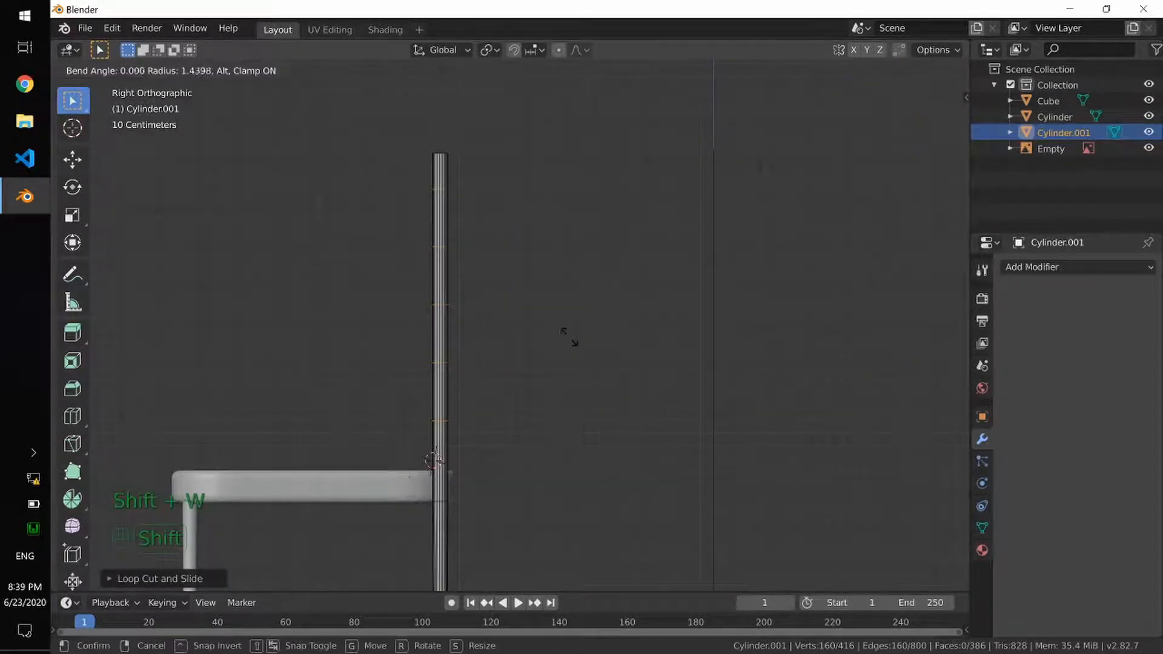
right_click(580, 357)
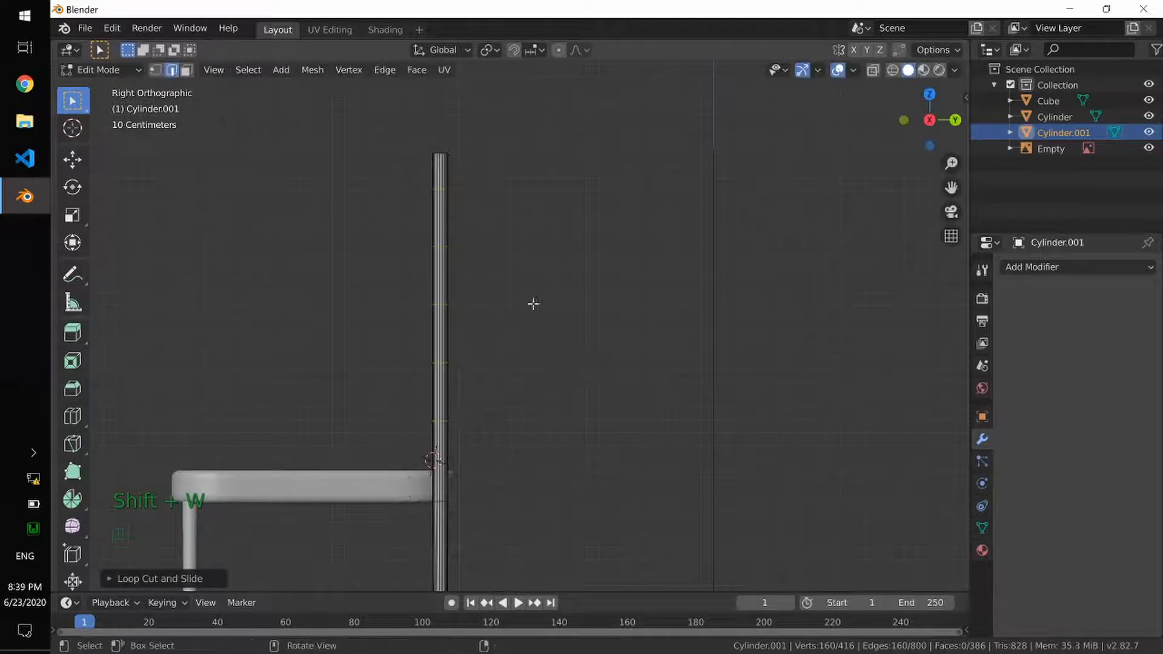
shift+drag(402, 137, 479, 167)
key(alt+z)
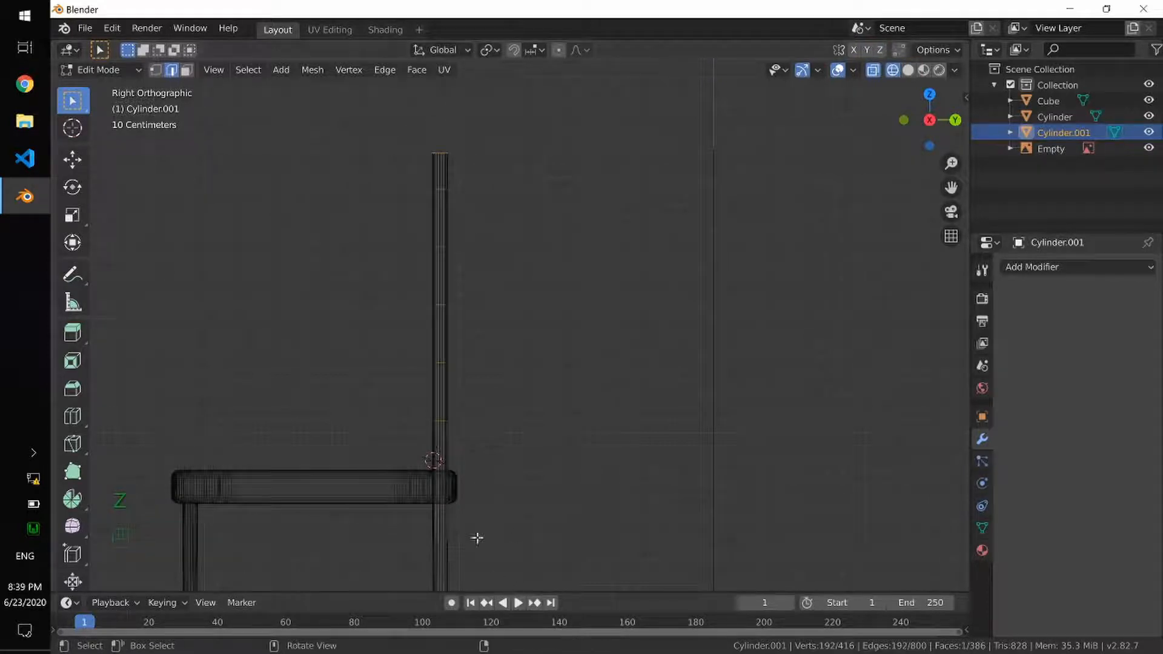
key(alt+z)
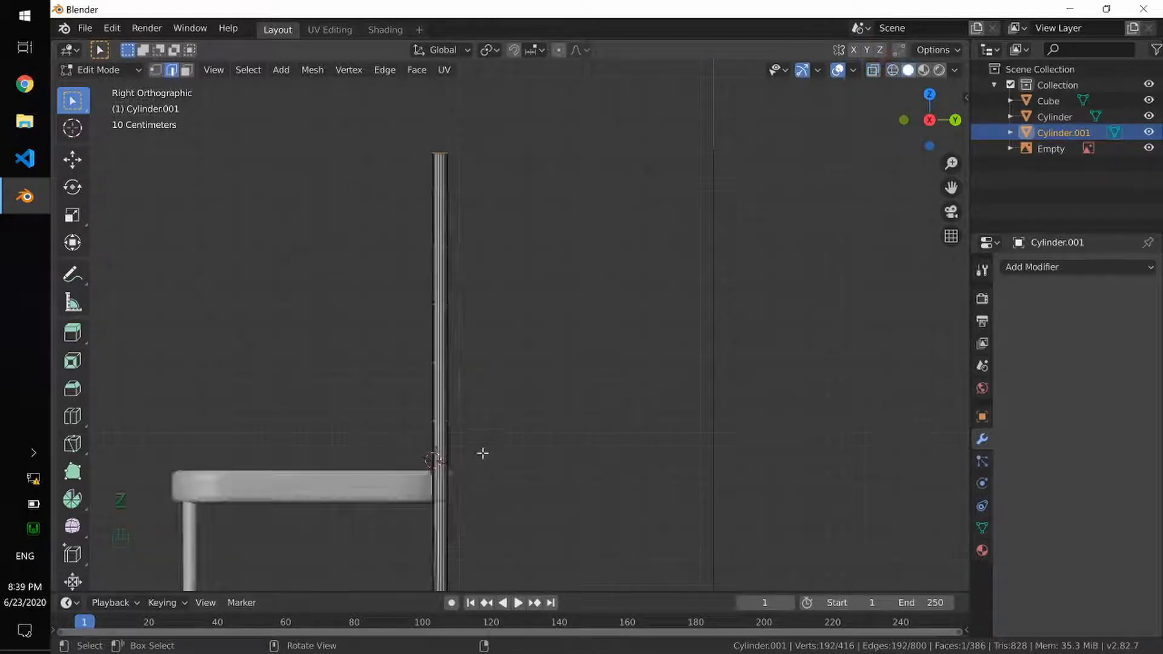
key(shift+w)
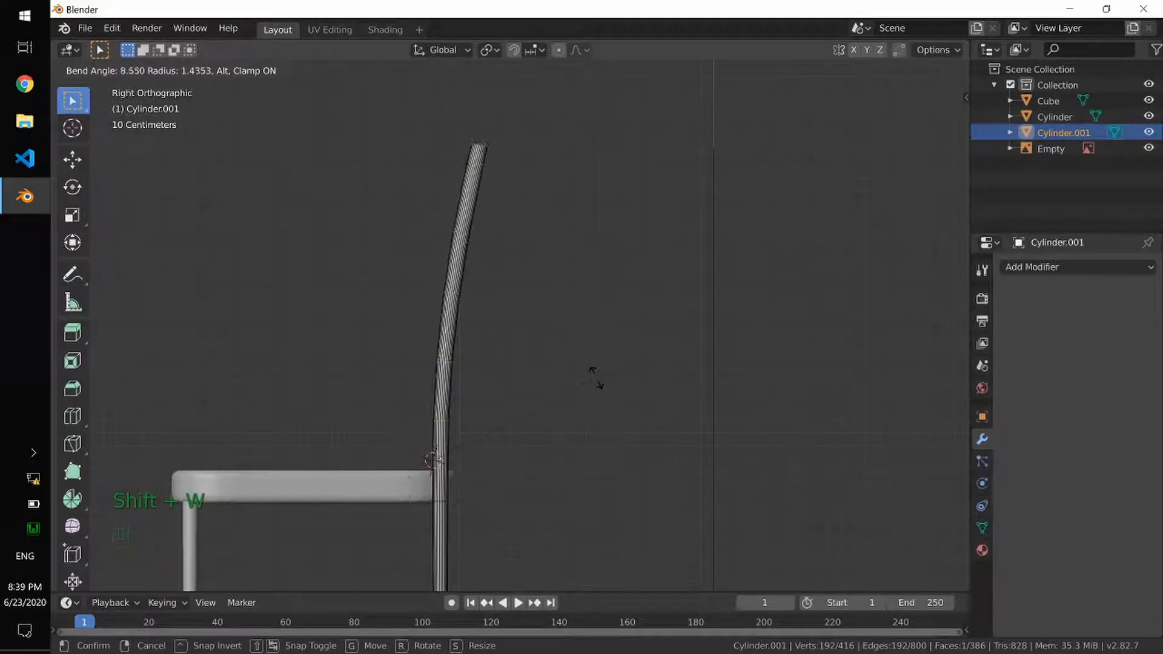
click(591, 376)
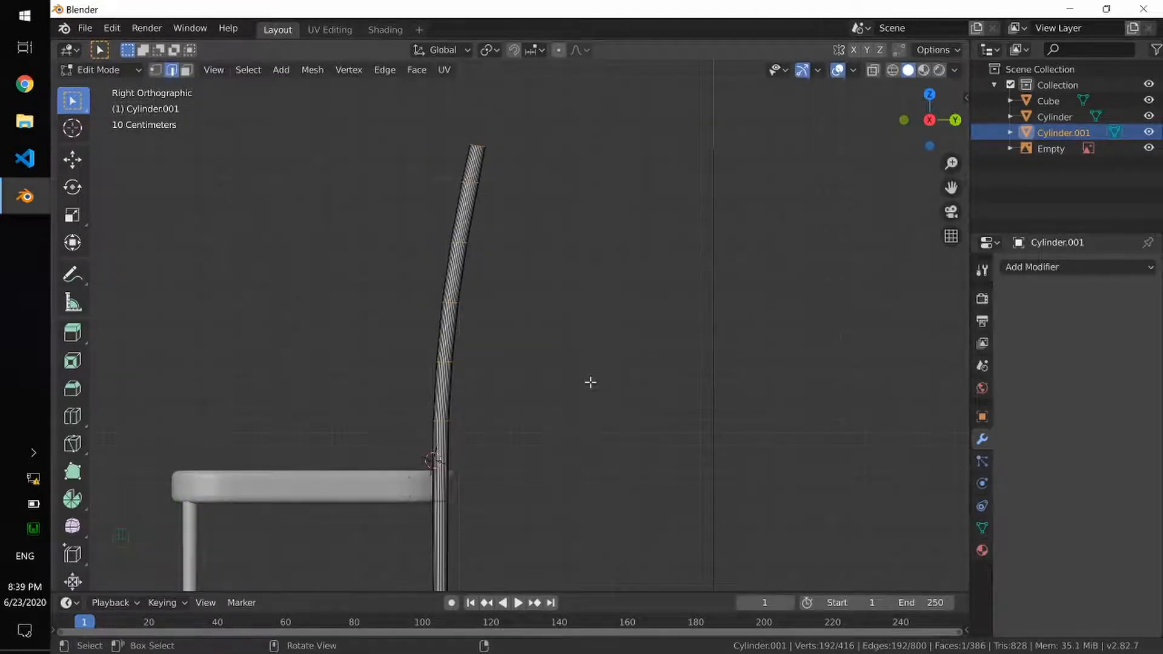
scroll(551, 434, down, 1)
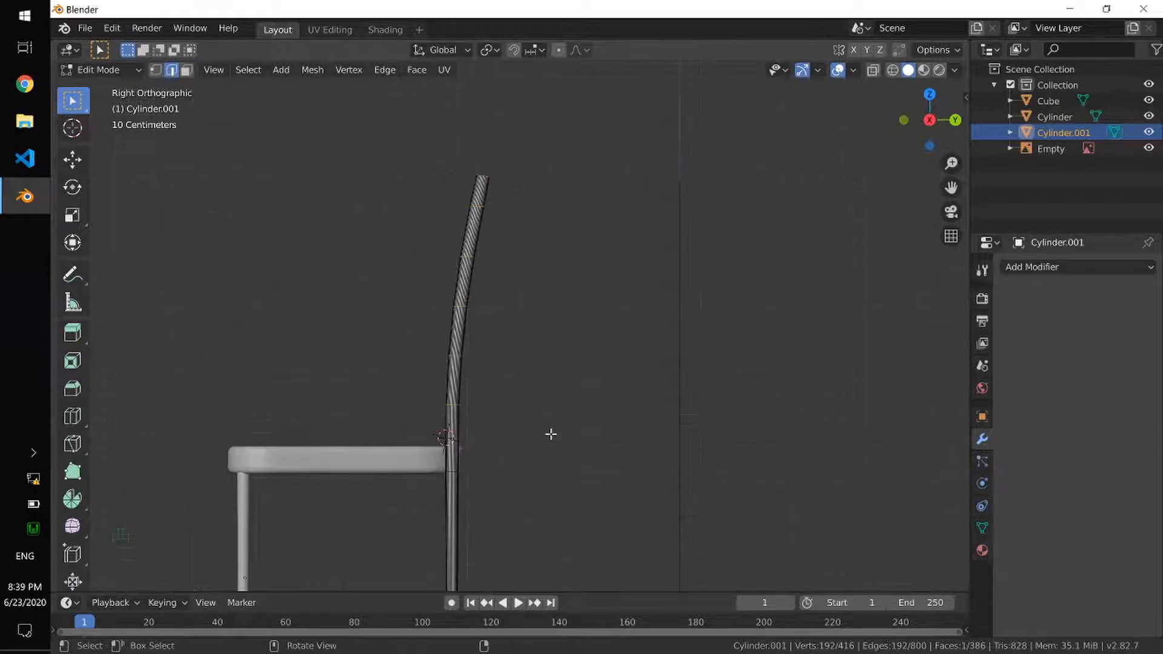
In Object Mode, move the 3D cursor to where the rear leg meets the seat and set the leg's origin to it
key(Tab)
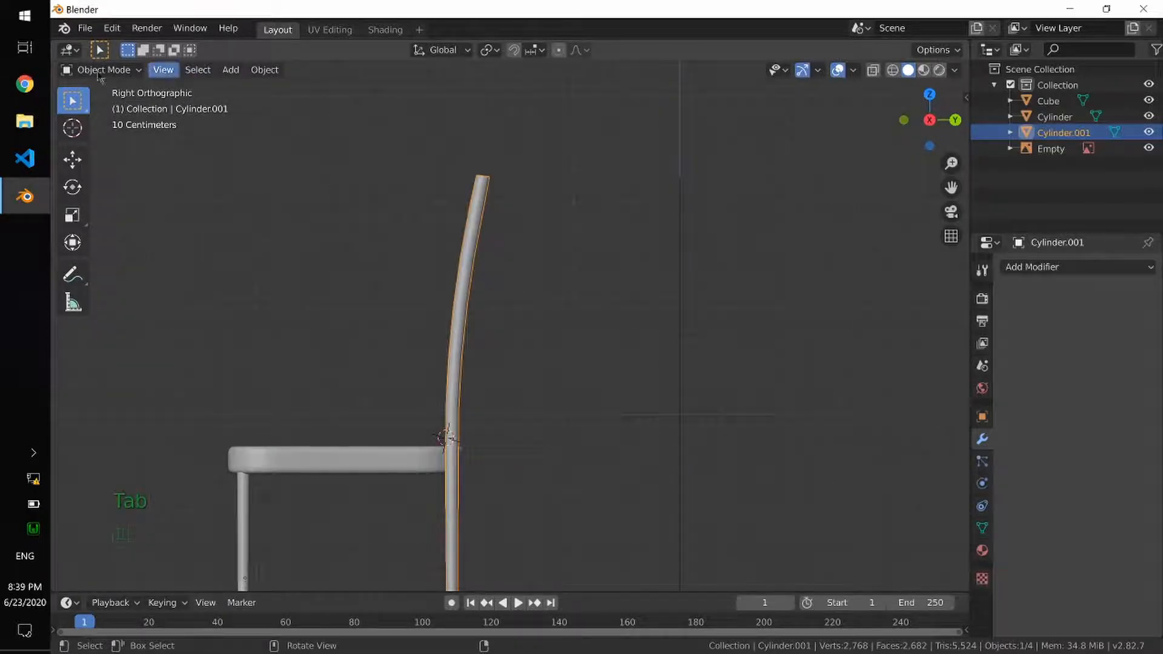
scroll(506, 381, down, 3)
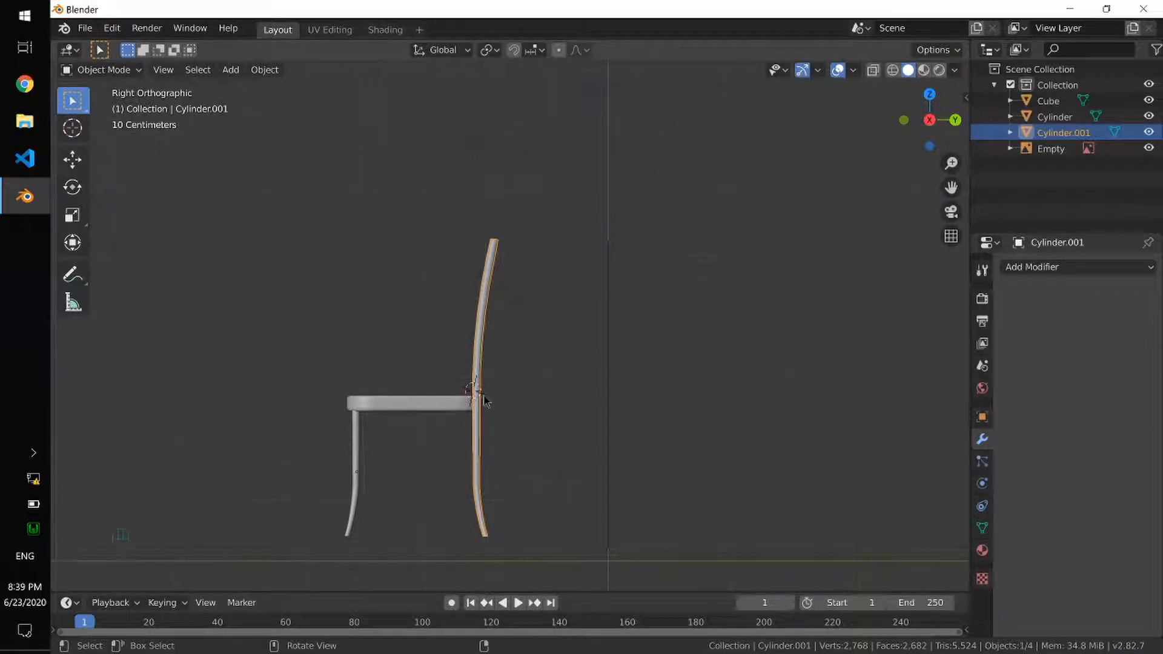
key(shift)
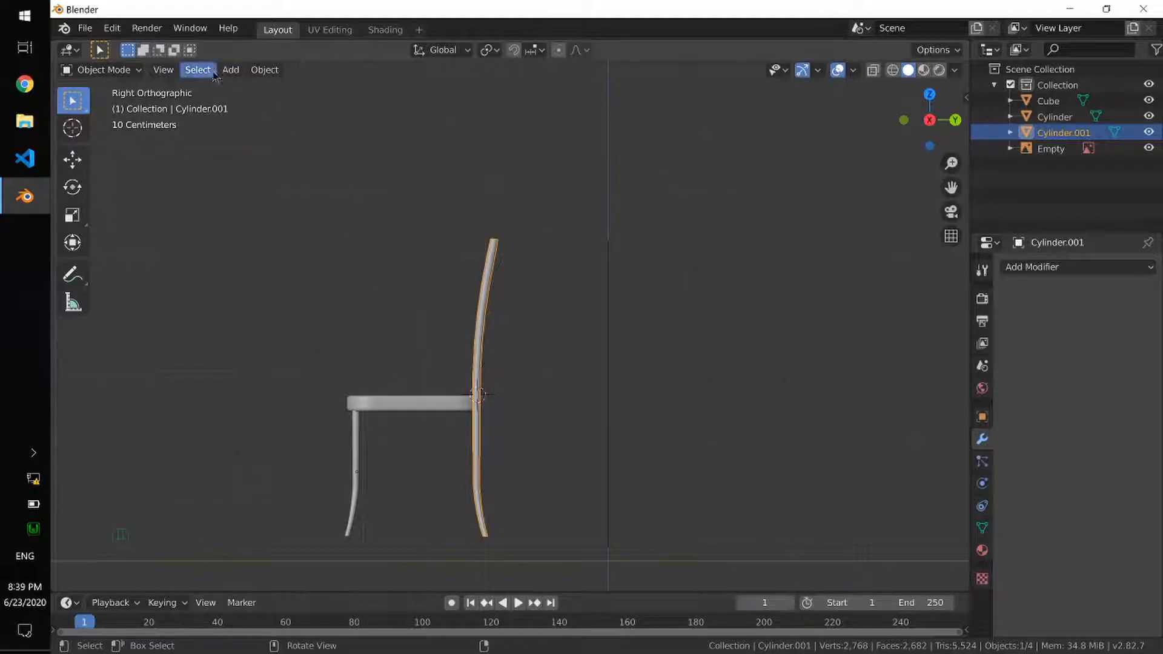
click(241, 70)
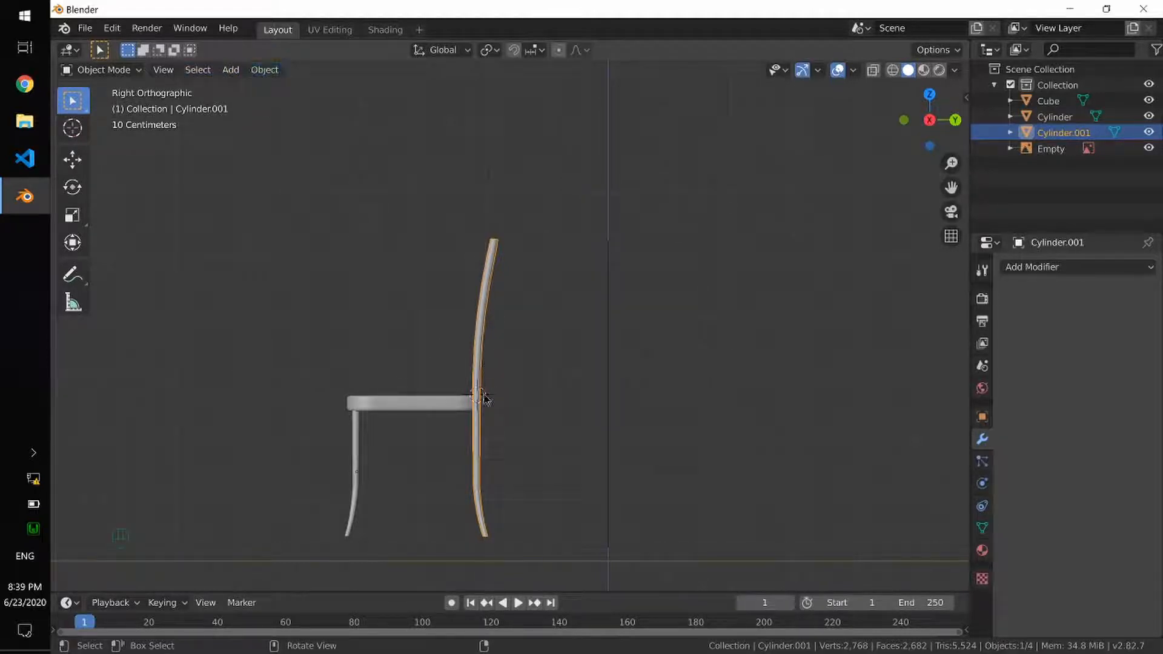
click(264, 70)
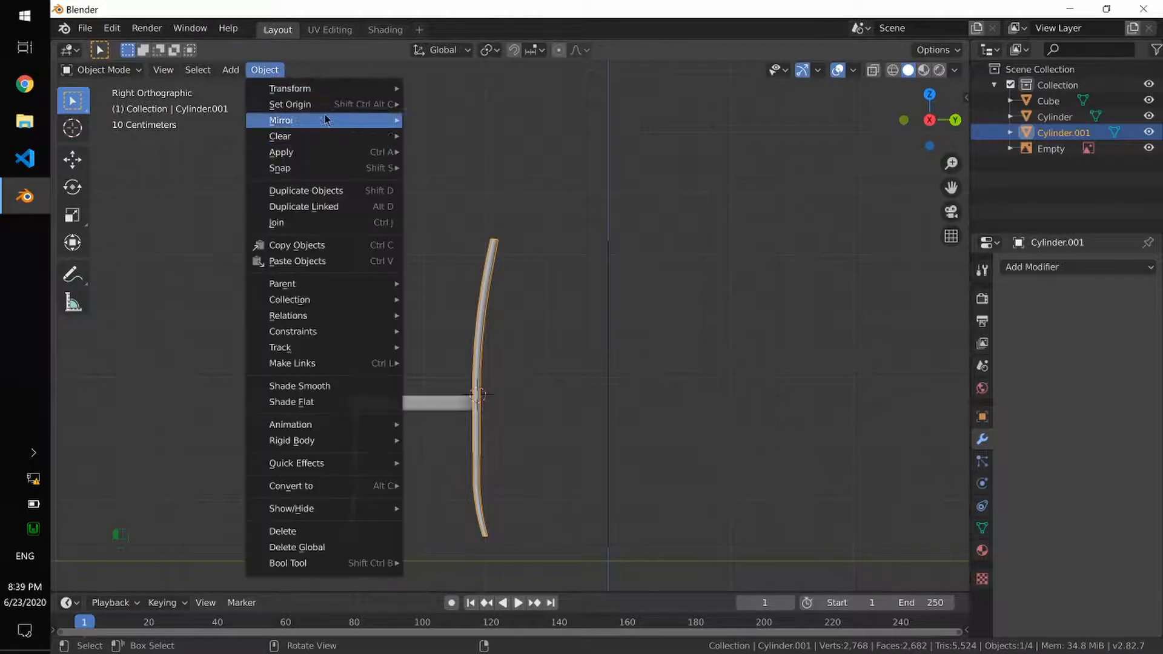
mouse_move(329, 114)
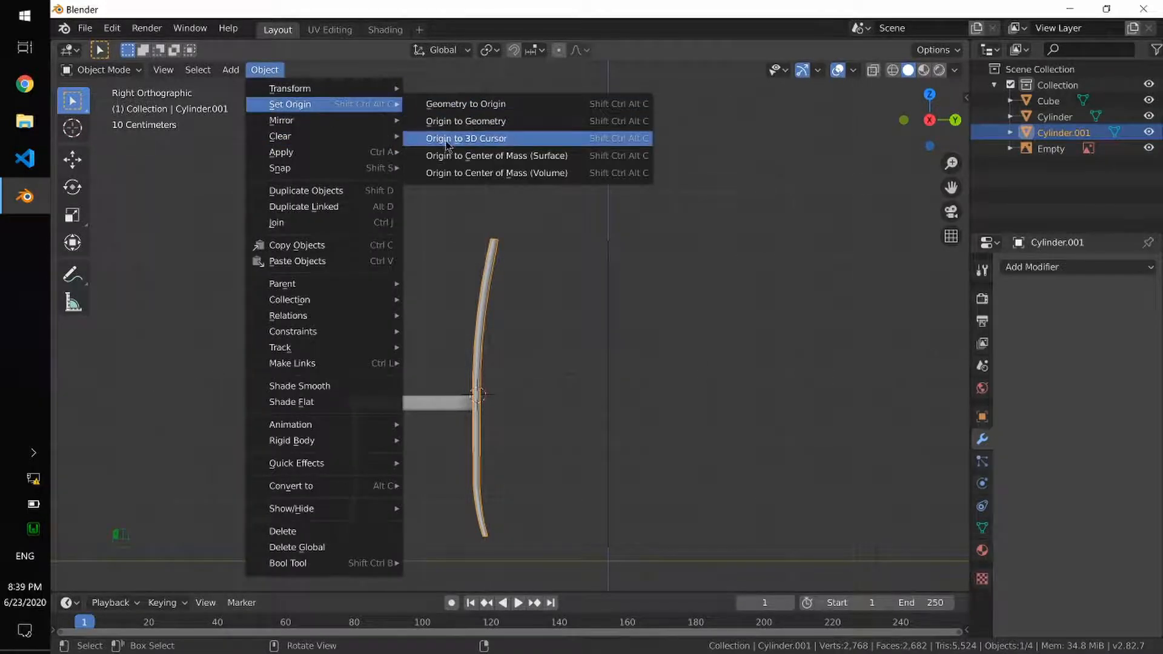
click(479, 140)
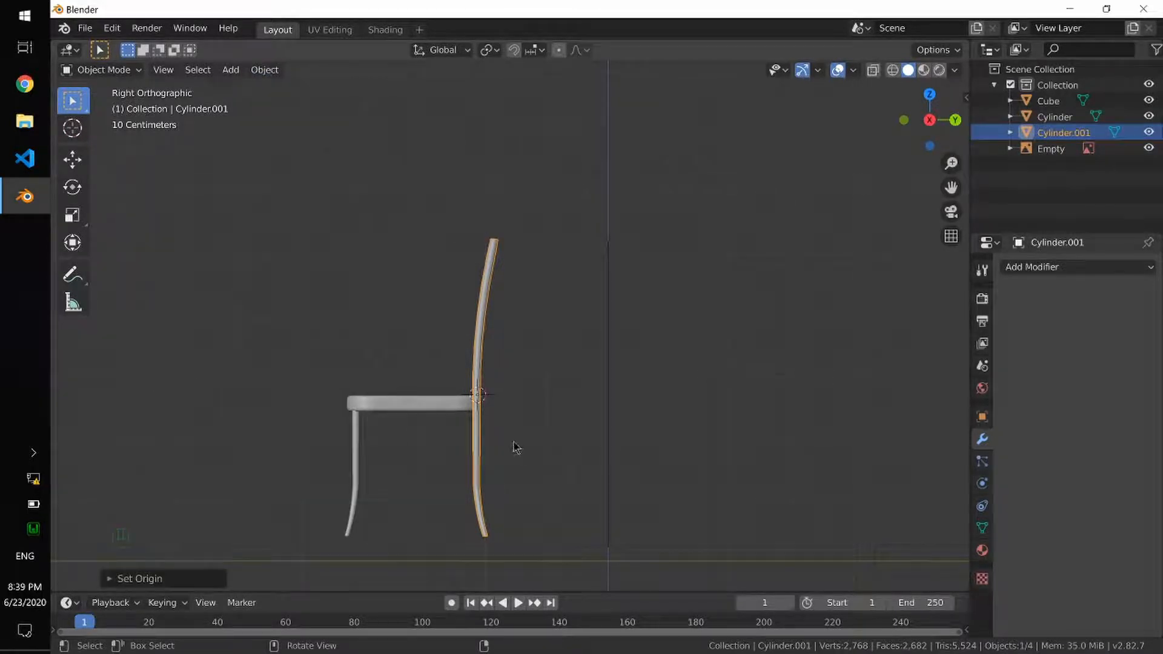
In right view, rotate the rear leg and post about -6° so the foot angles backward
key(r)
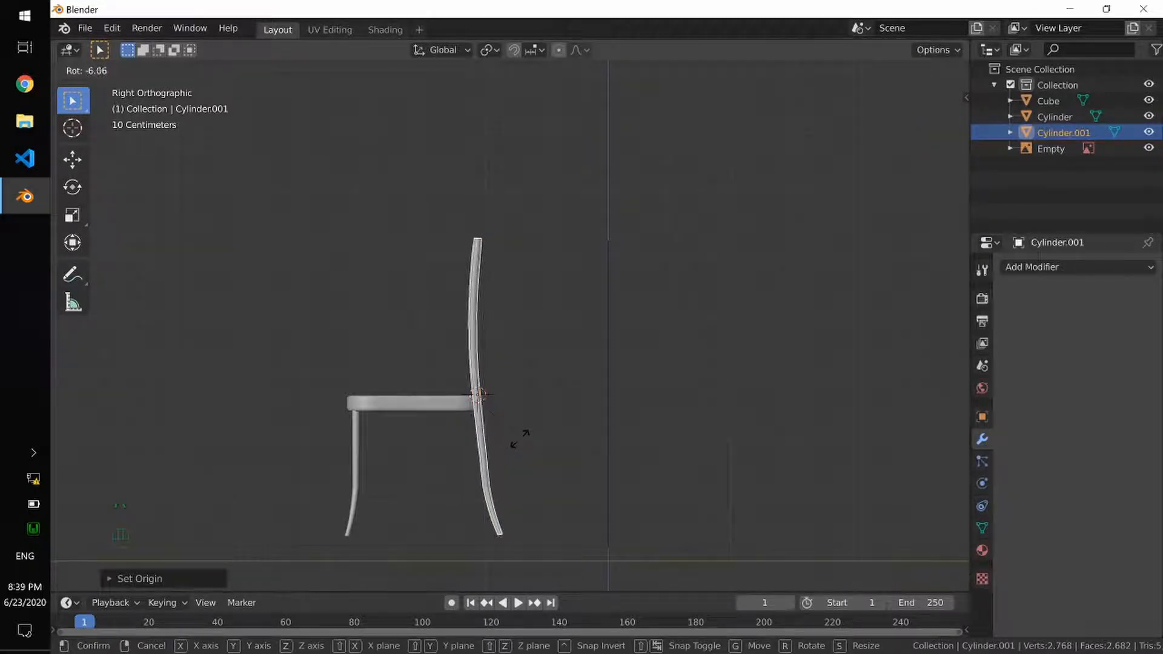
click(520, 438)
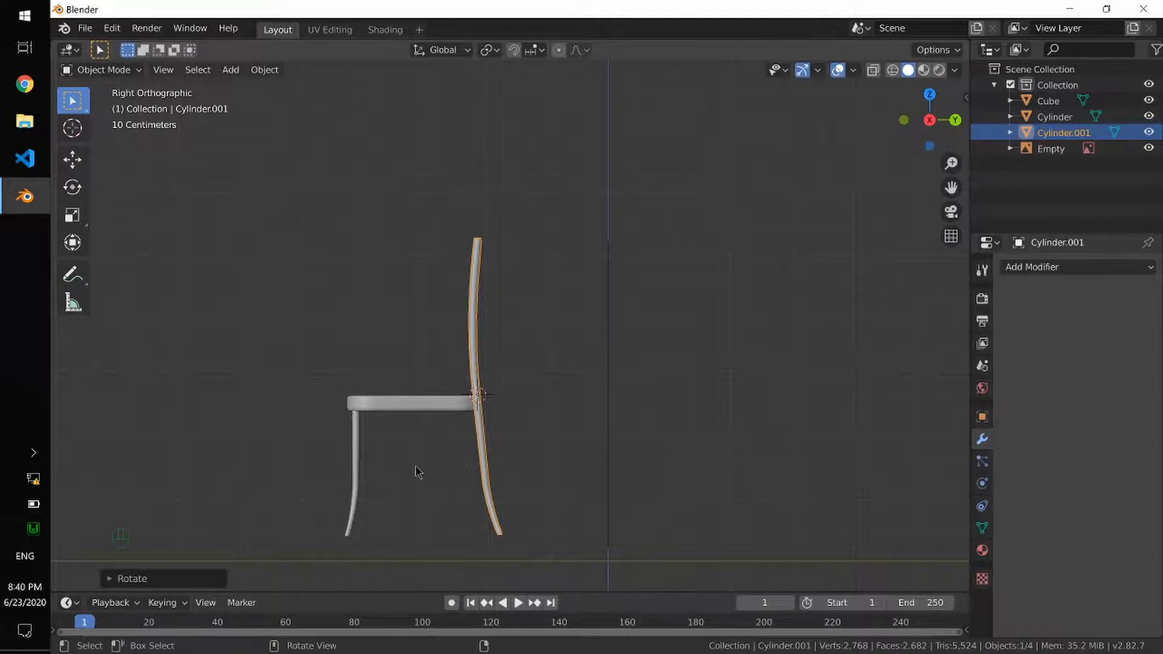
alt+drag(416, 472, 526, 473)
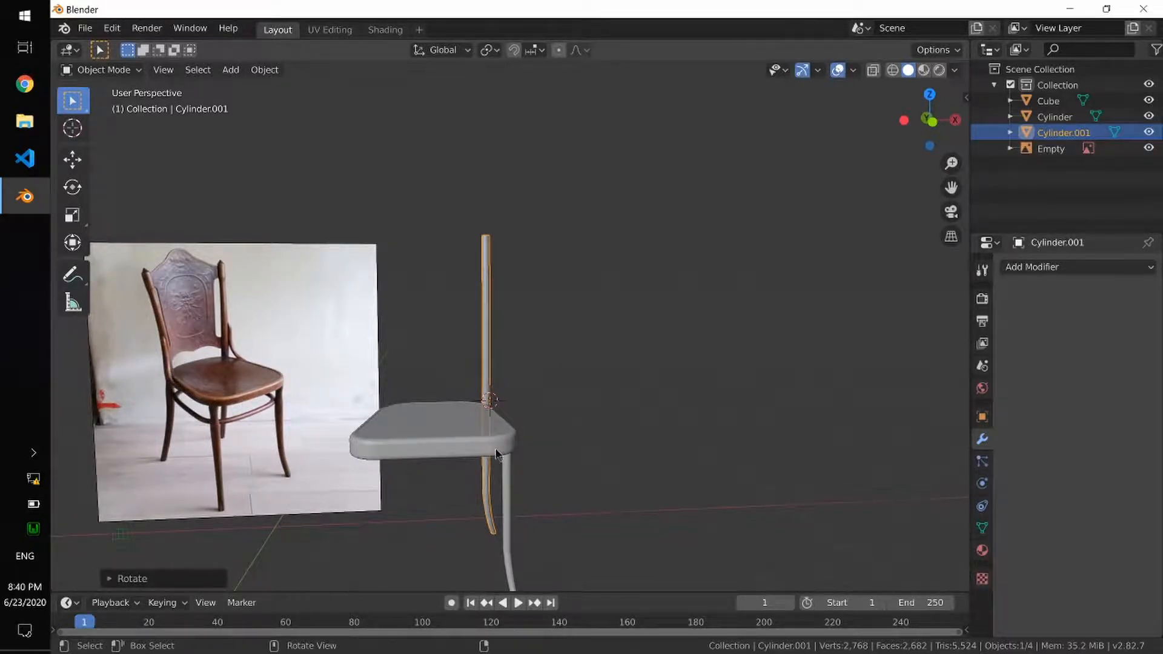
key(KP_3)
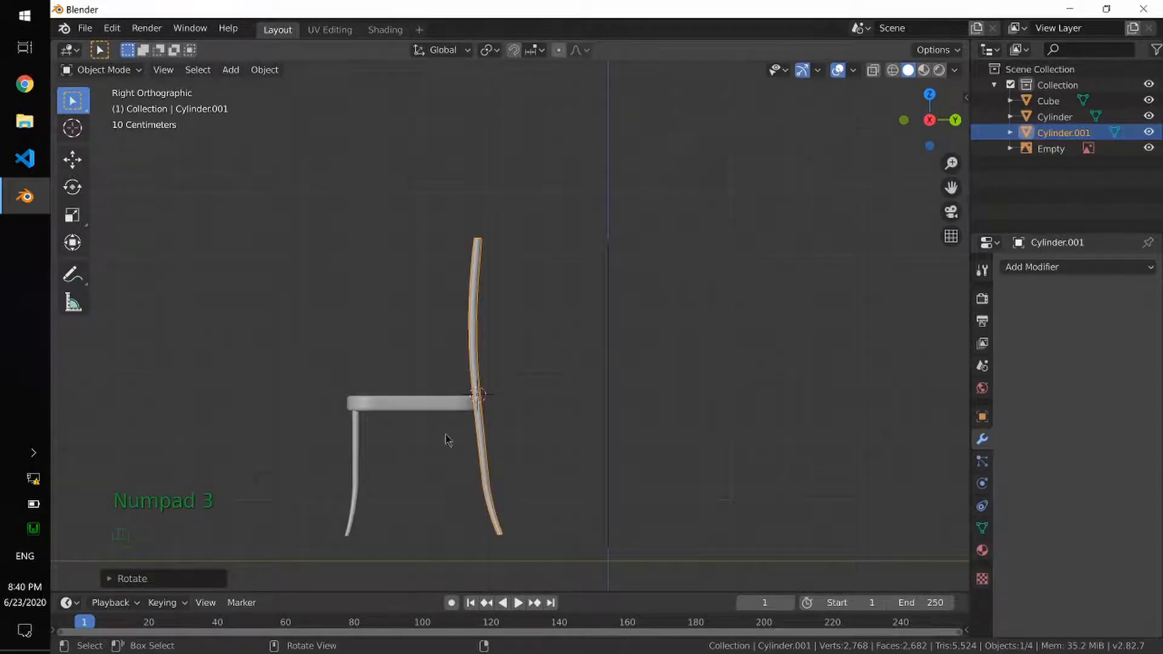
In Edit Mode and front view, bend the backrest post's selected rings slightly outward, away from the seat's centre
key(KP_1)
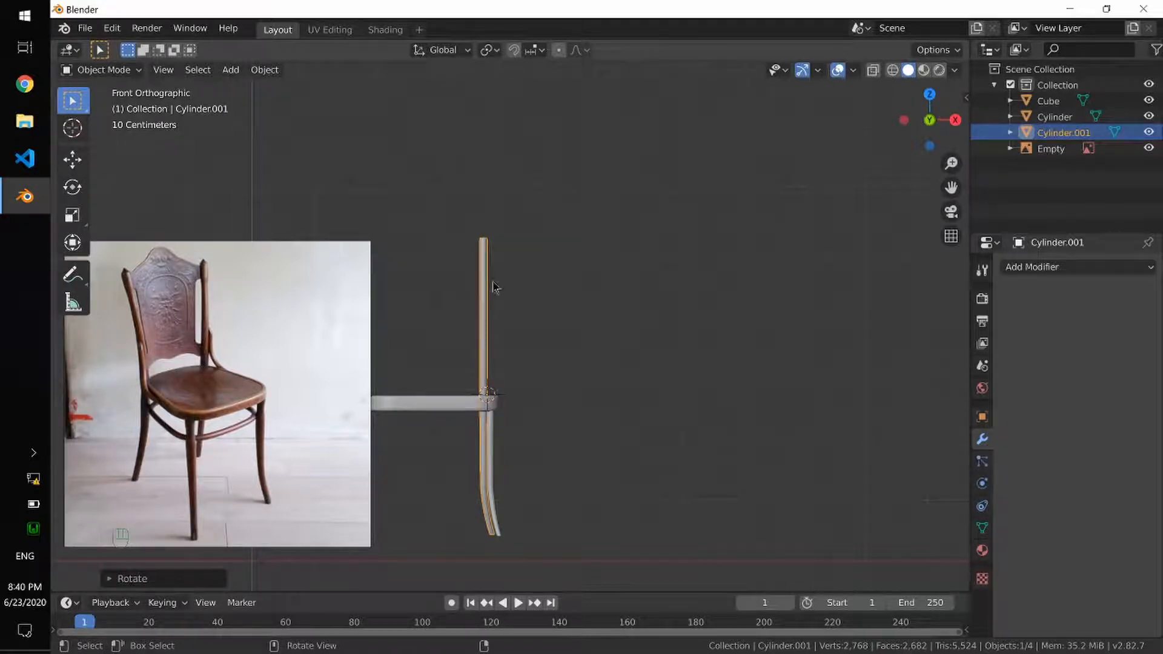
key(Tab)
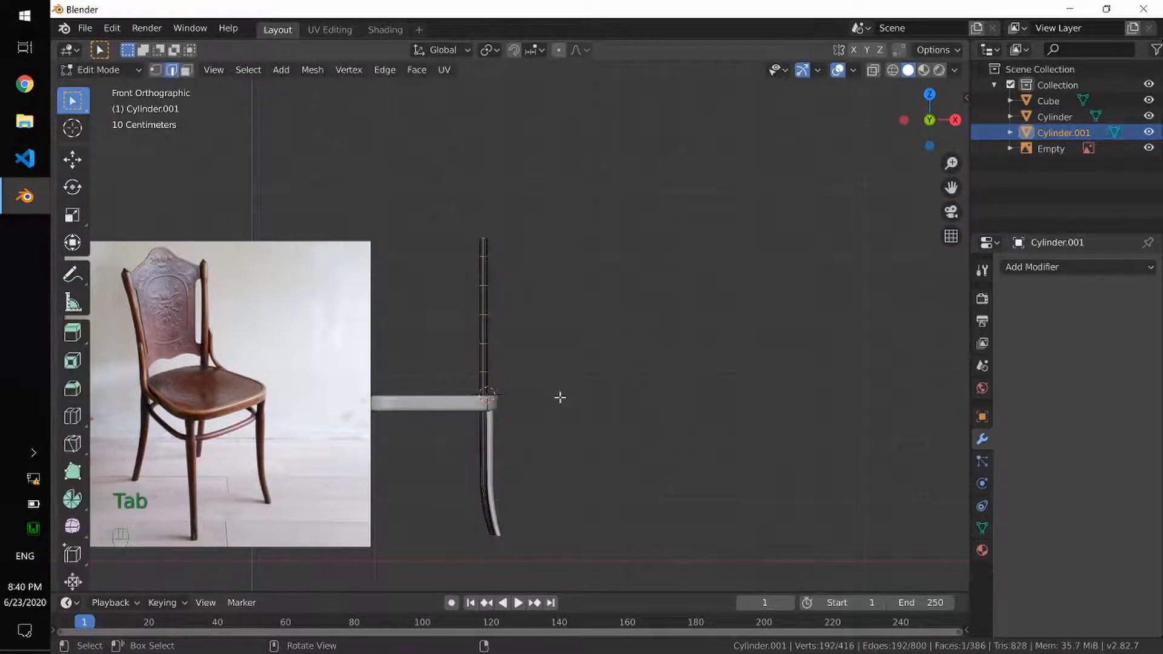
mouse_move(568, 409)
middle_down()
mouse_move(502, 410)
mouse_move(563, 417)
middle_up()
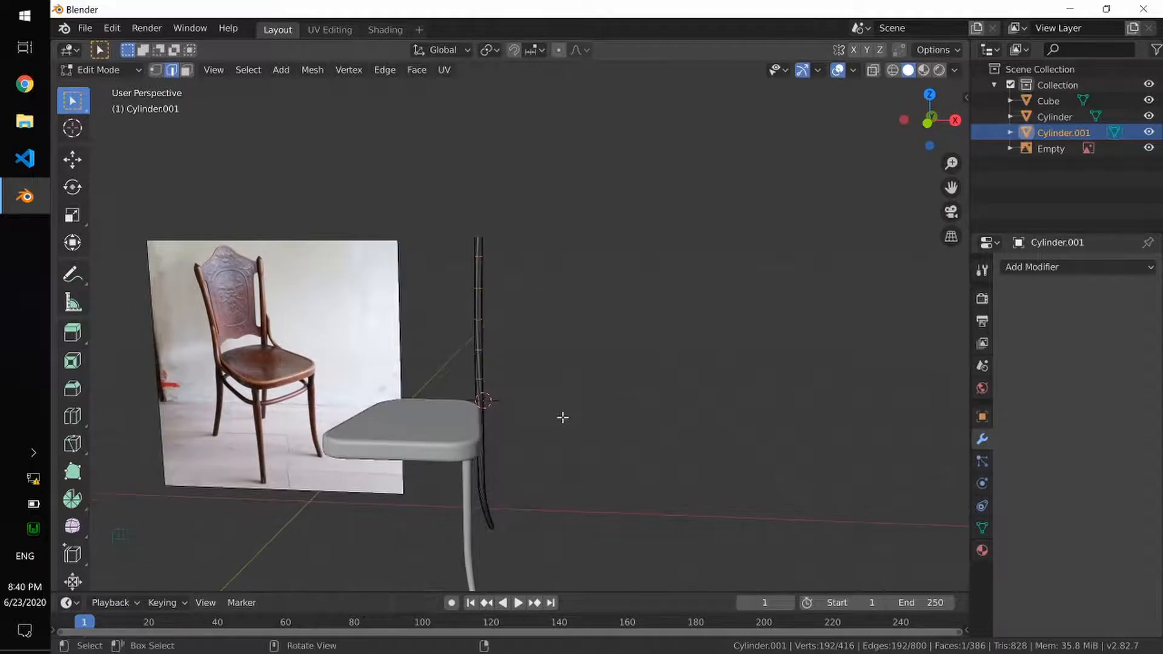
key(KP_1)
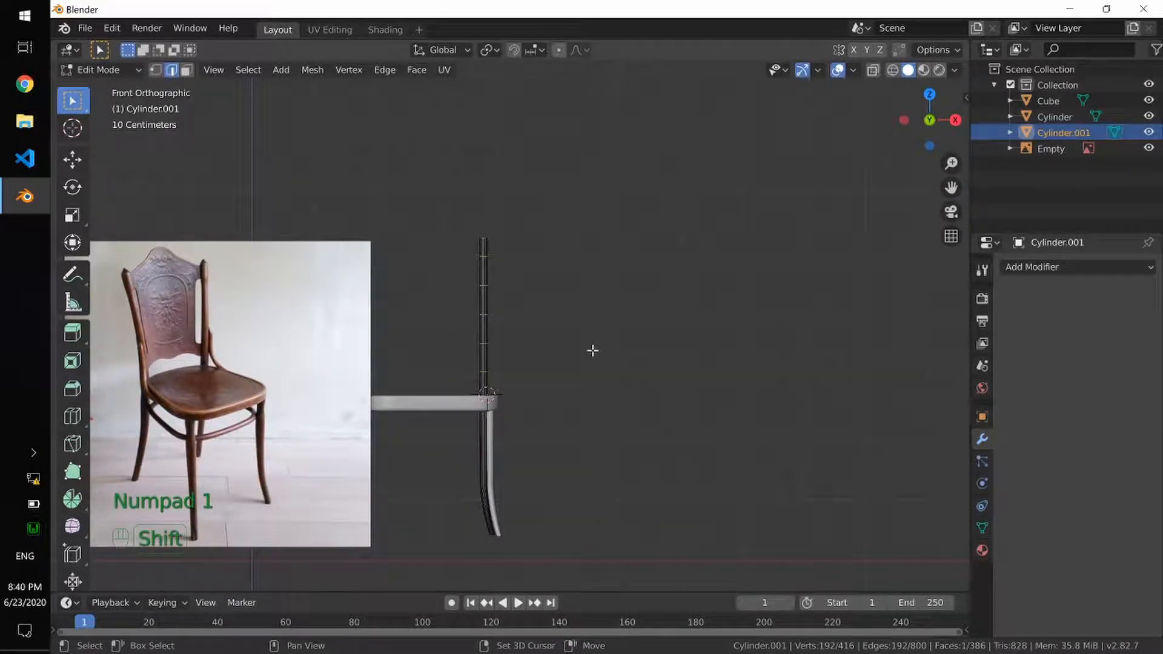
key(shift+w)
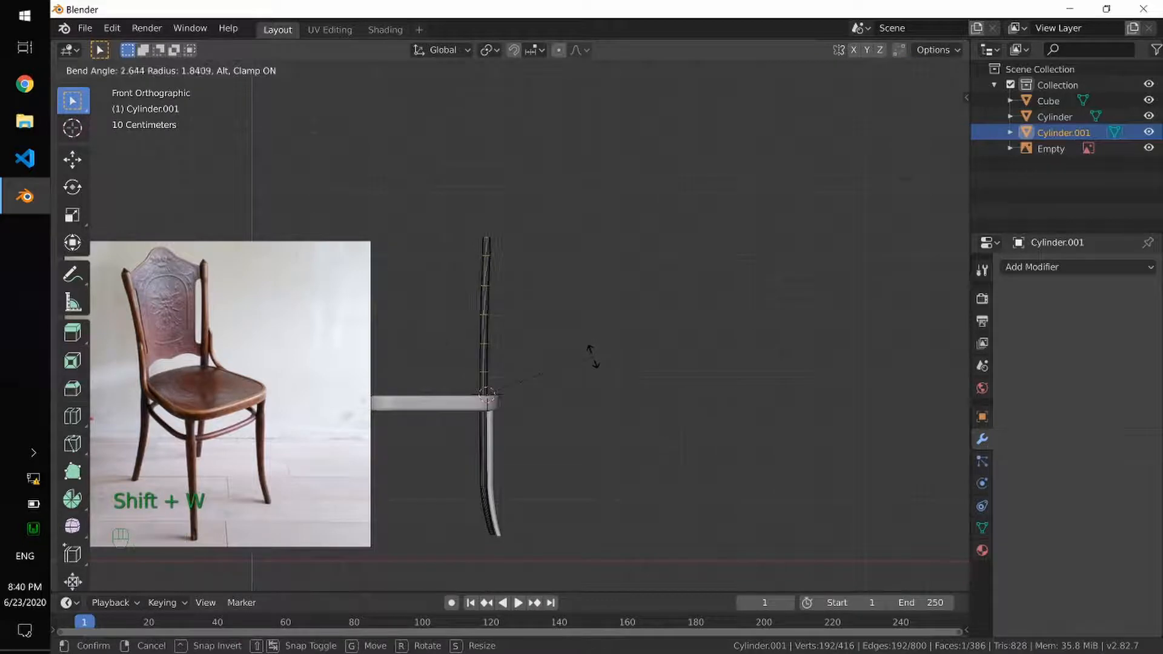
click(595, 364)
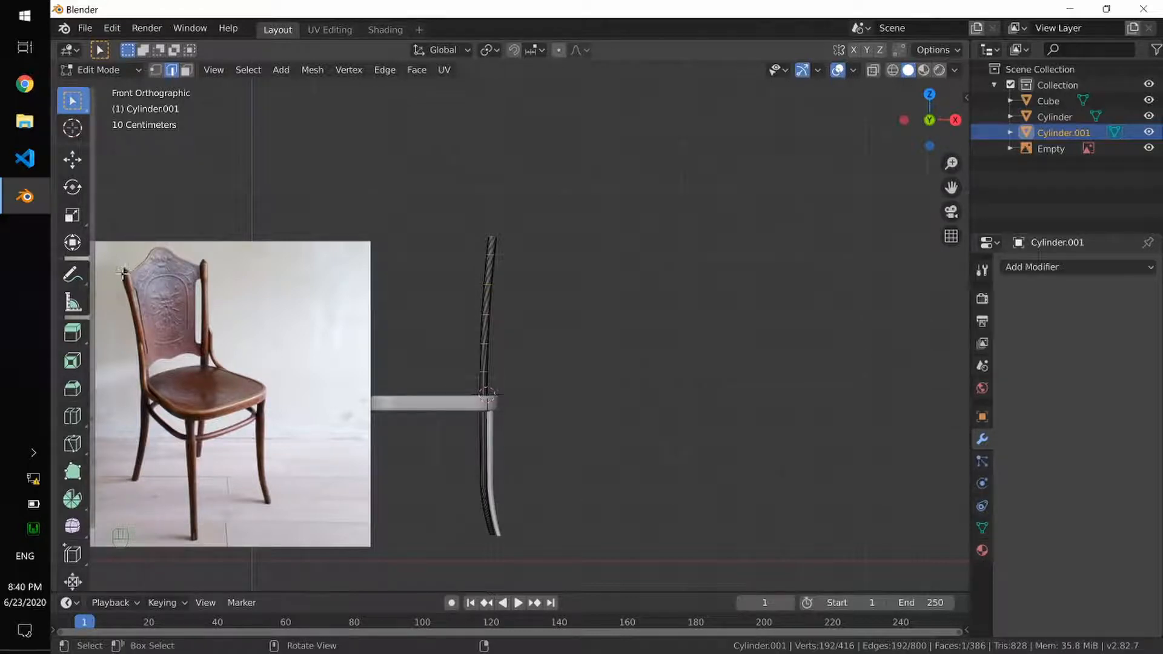
In front view with wireframe shading, select only the backrest post's top ring and snap the 3D cursor to it
scroll(182, 265, up, 4)
mouse_move(182, 264)
middle_down()
mouse_move(264, 264)
mouse_move(202, 271)
middle_up()
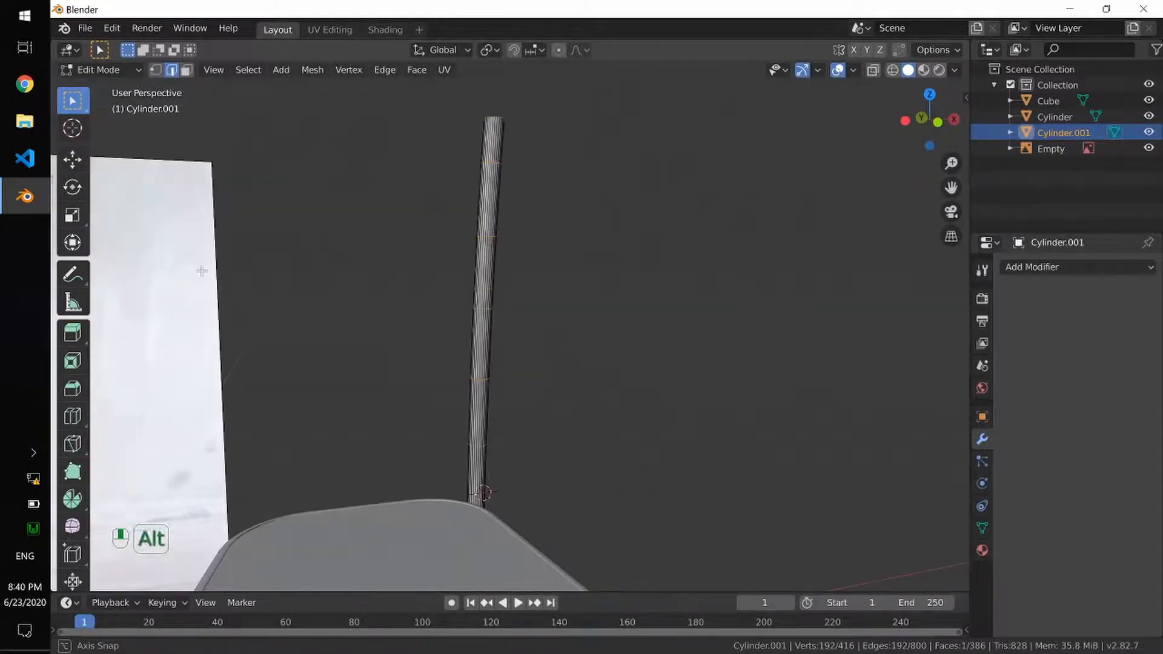
key(KP_1)
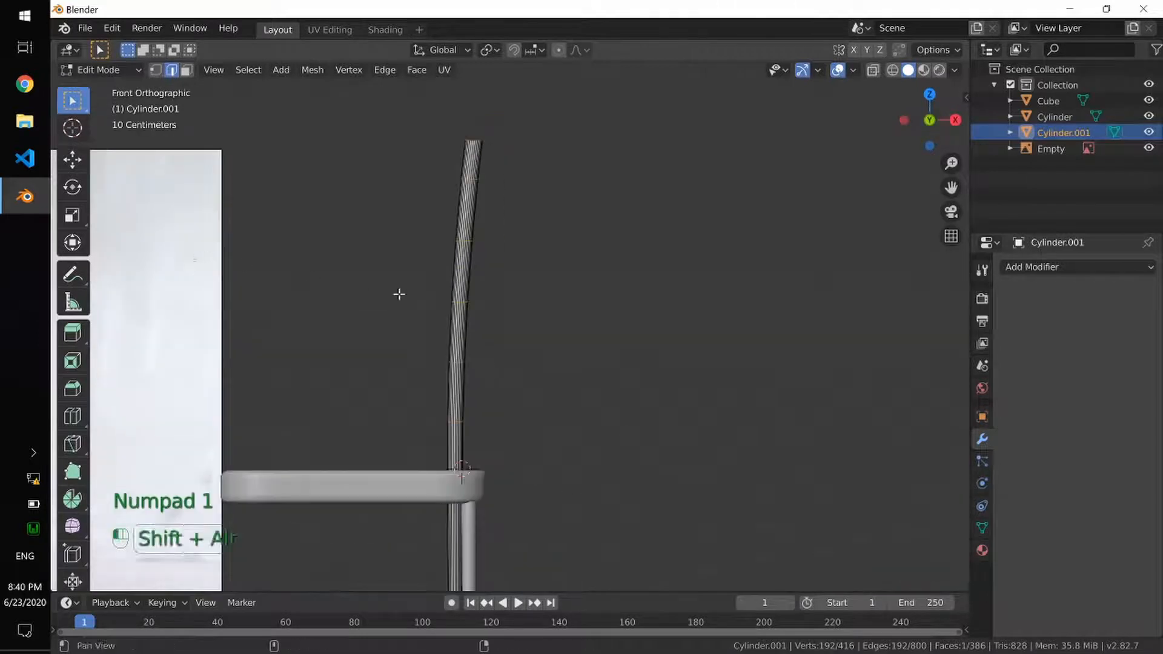
shift+middle_drag(265, 270, 733, 287)
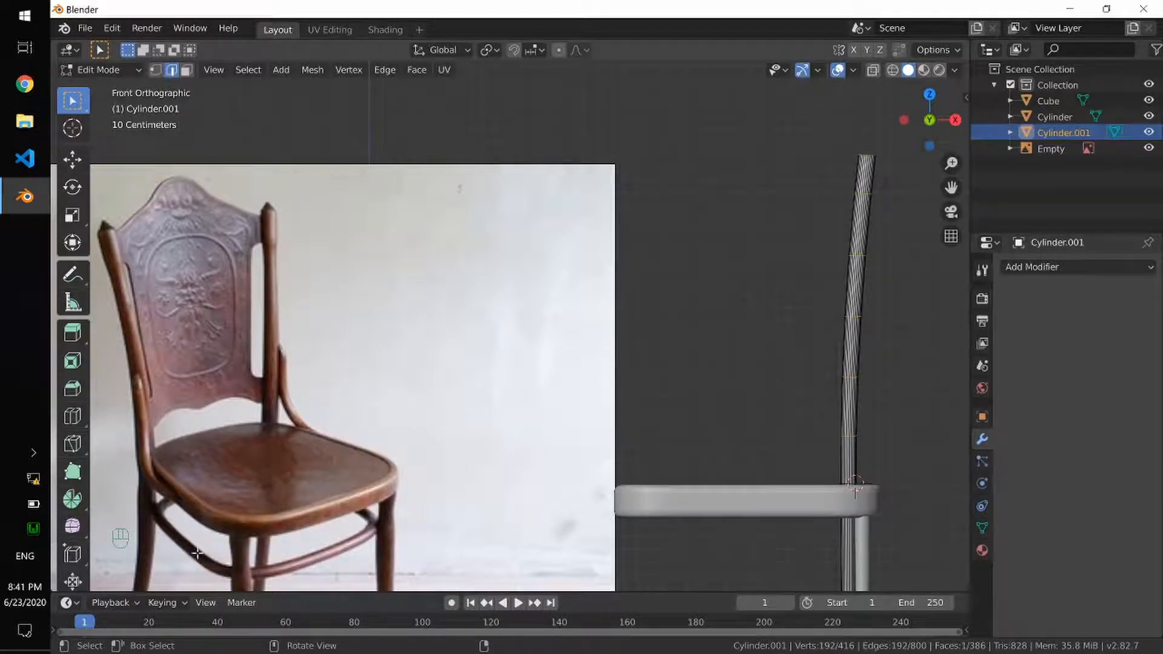
scroll(785, 366, down, 2)
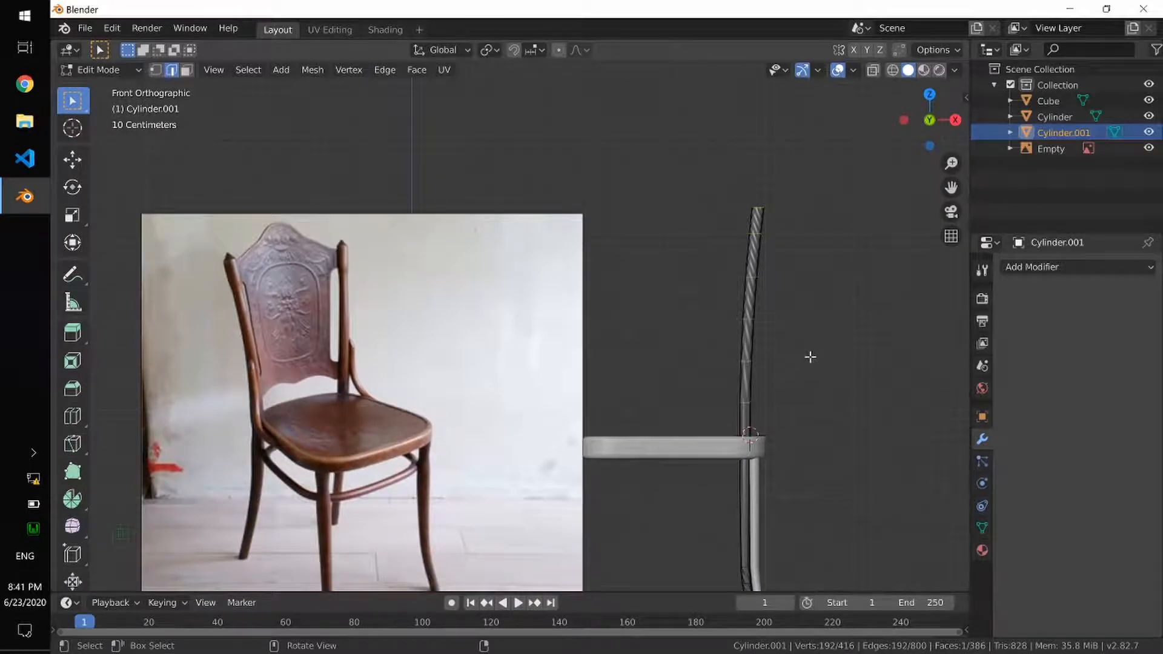
shift+middle_drag(812, 354, 709, 391)
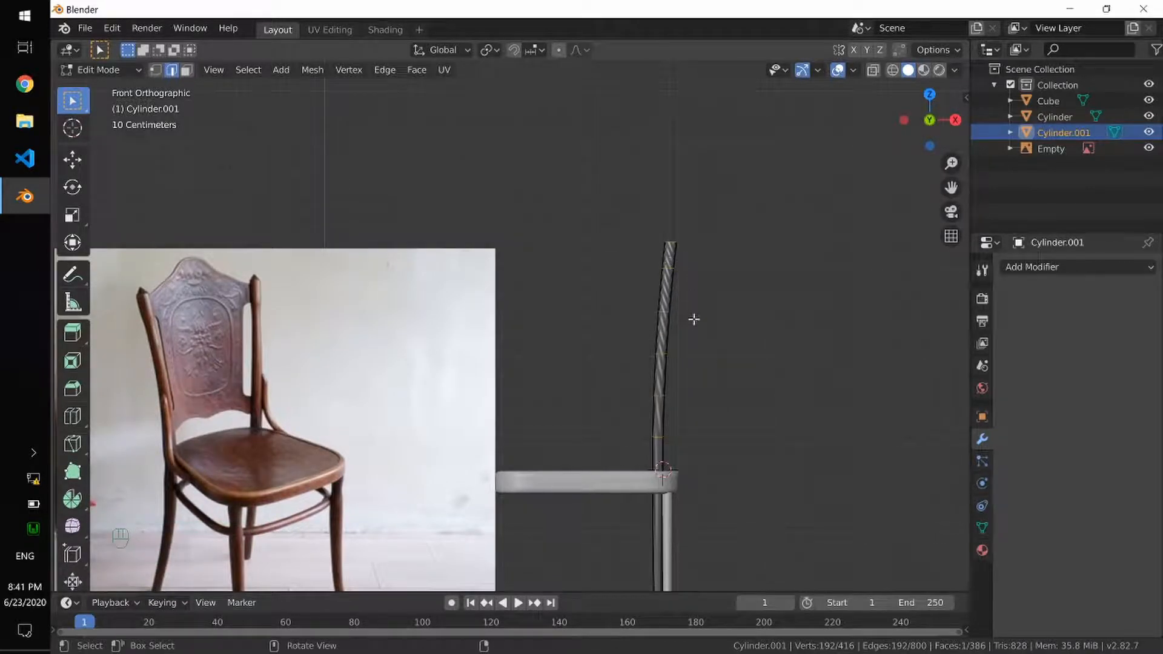
key(Tab)
key(Tab)
key(z)
drag(643, 230, 700, 254)
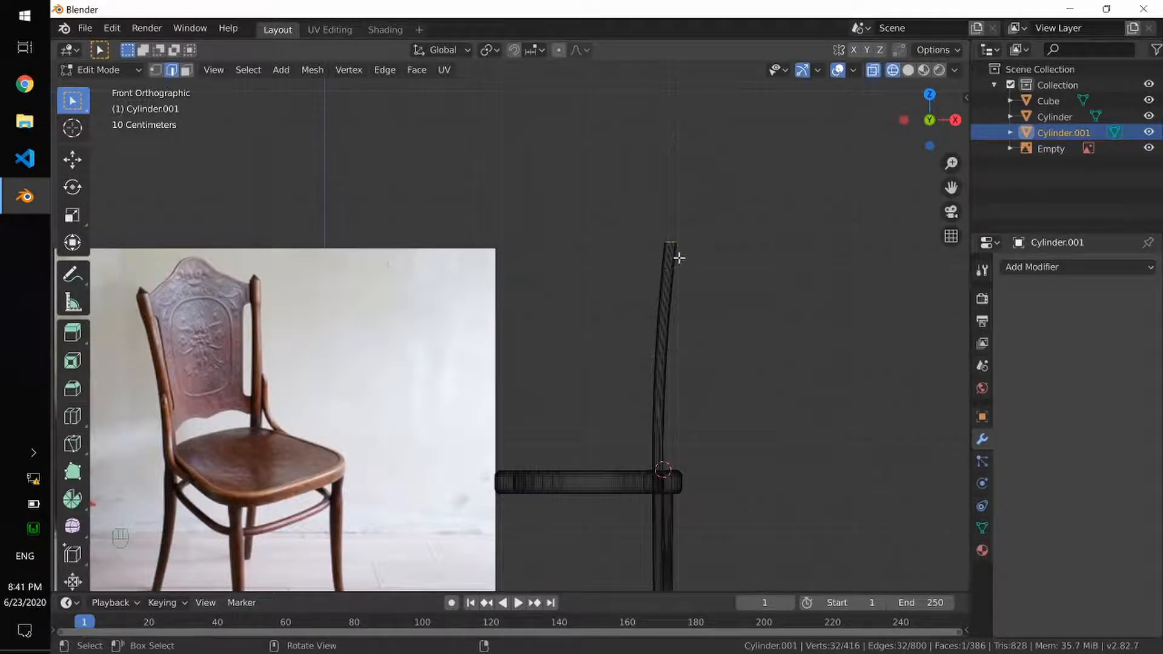
key(shift+s)
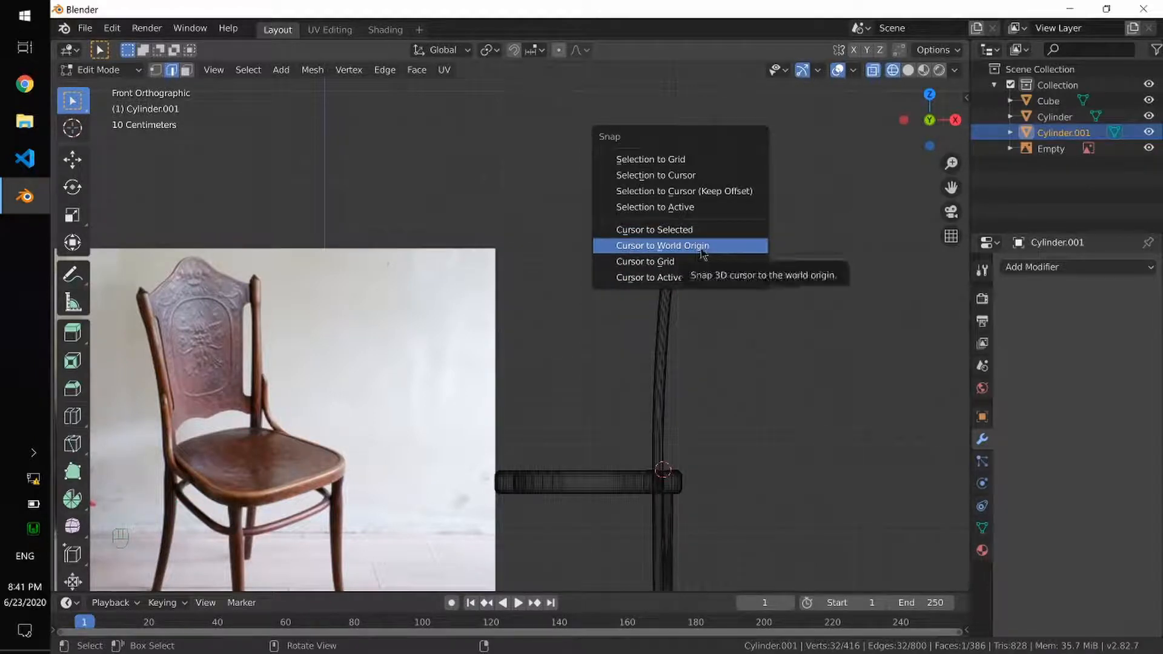
click(694, 229)
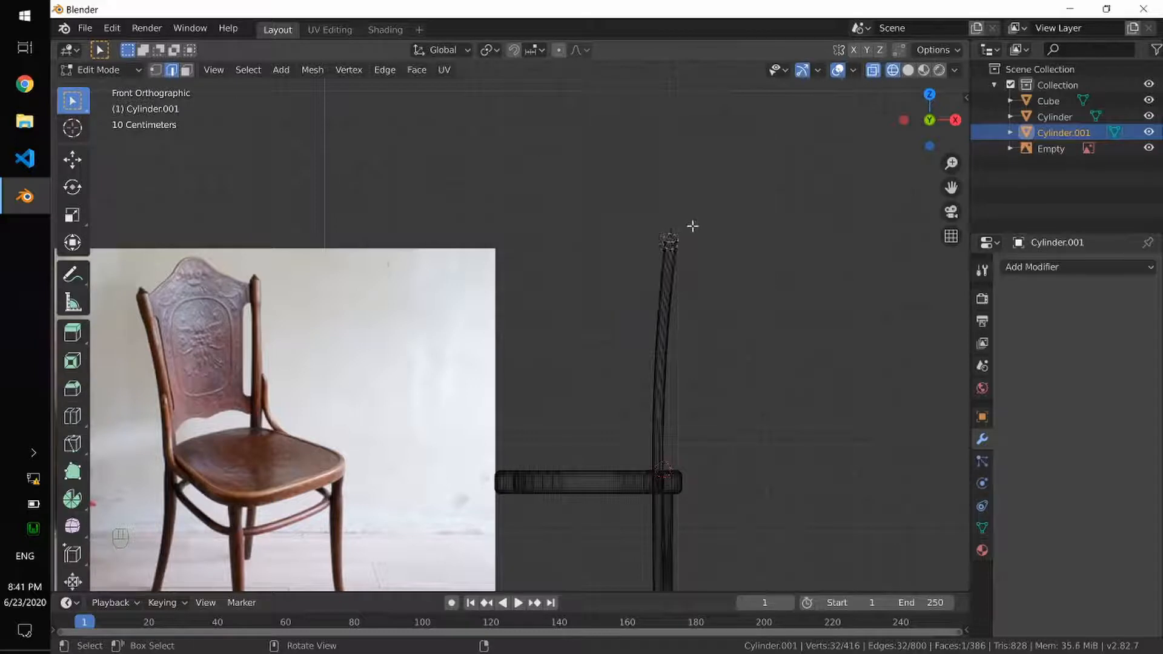
Centre the view on the 3D cursor and examine the backrest post's top end from above
key(alt)
key(alt+Home)
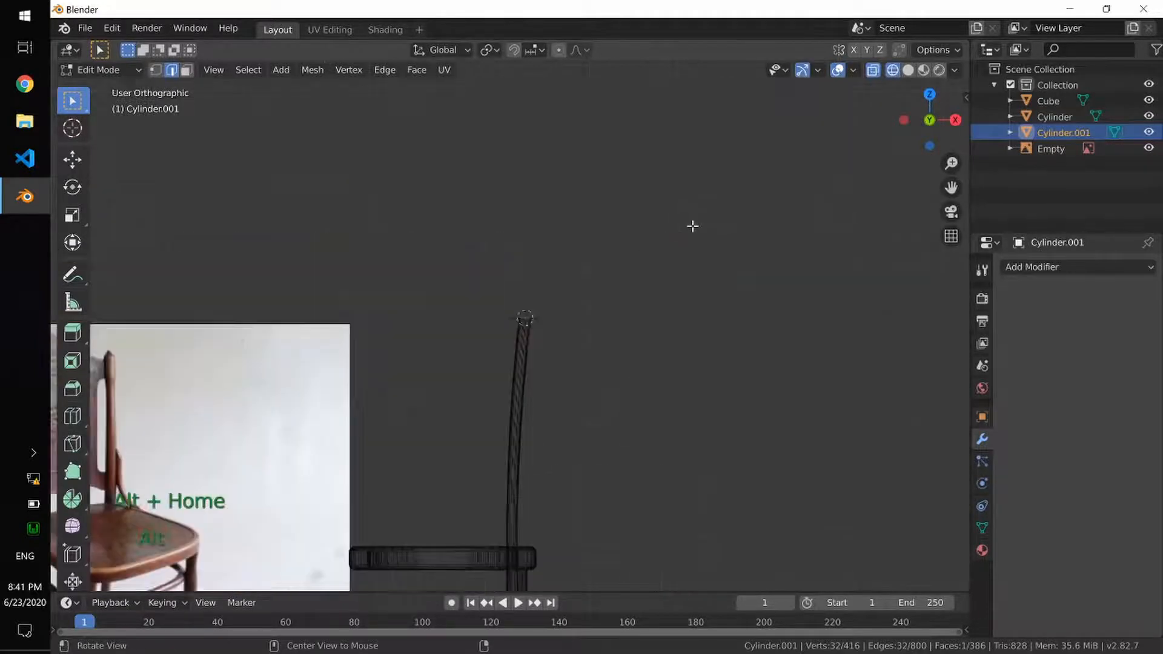
scroll(509, 361, down, 3)
alt+middle_drag(512, 359, 555, 379)
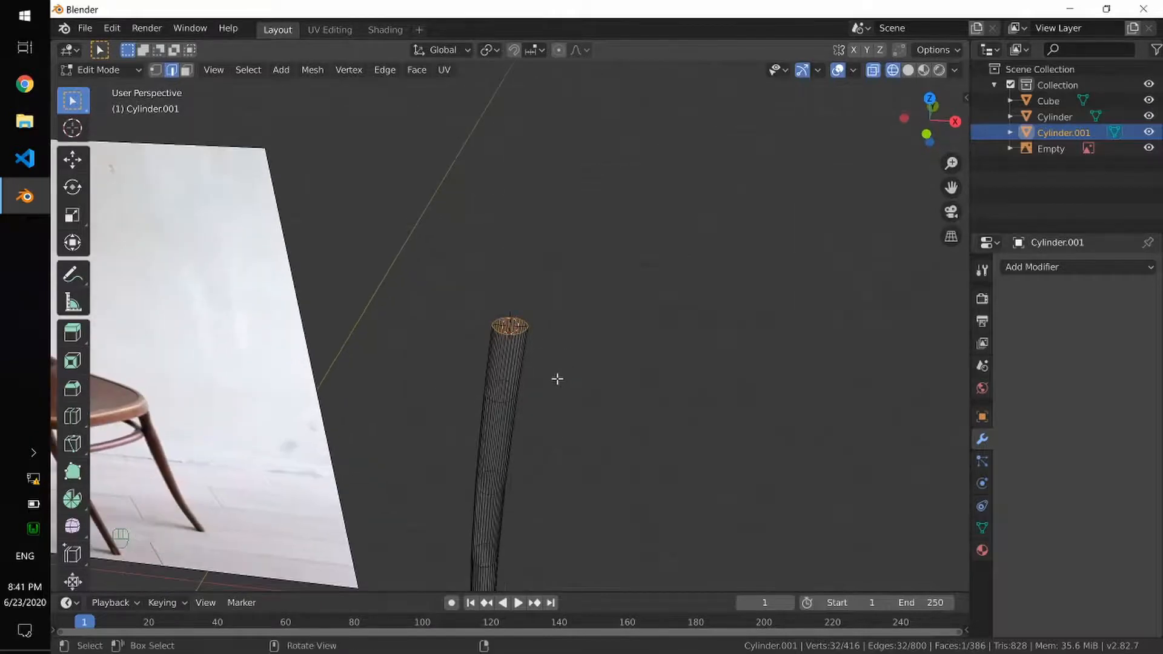
Extrude the back leg's top cap face in place and merge the new vertices at their center
key(e)
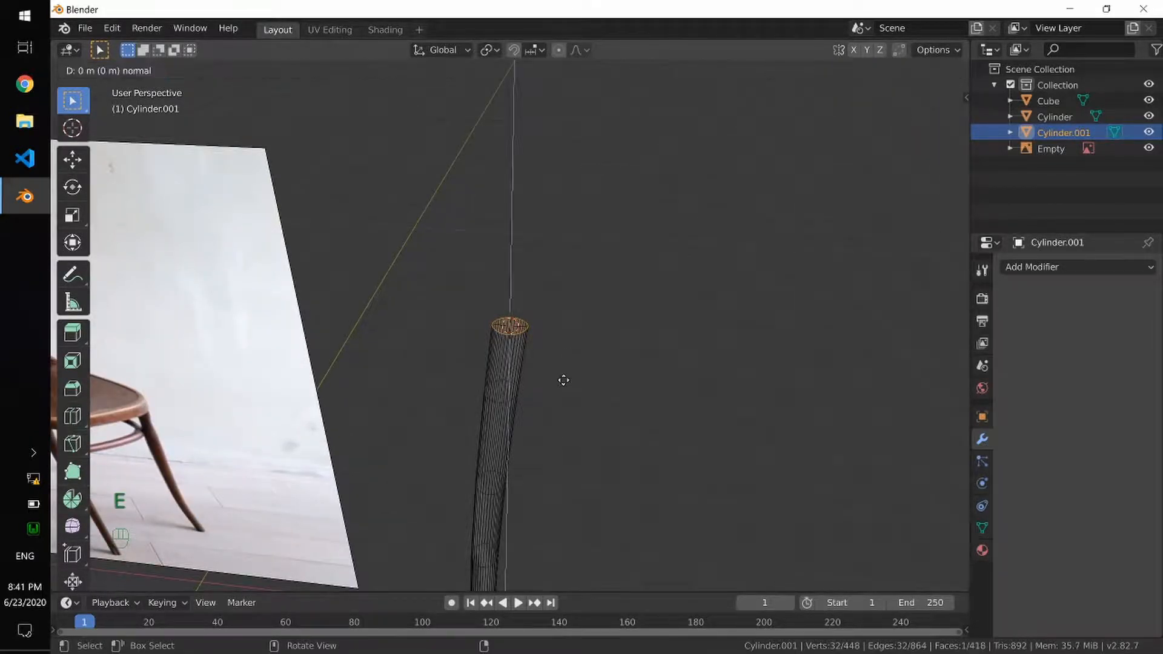
right_click(563, 380)
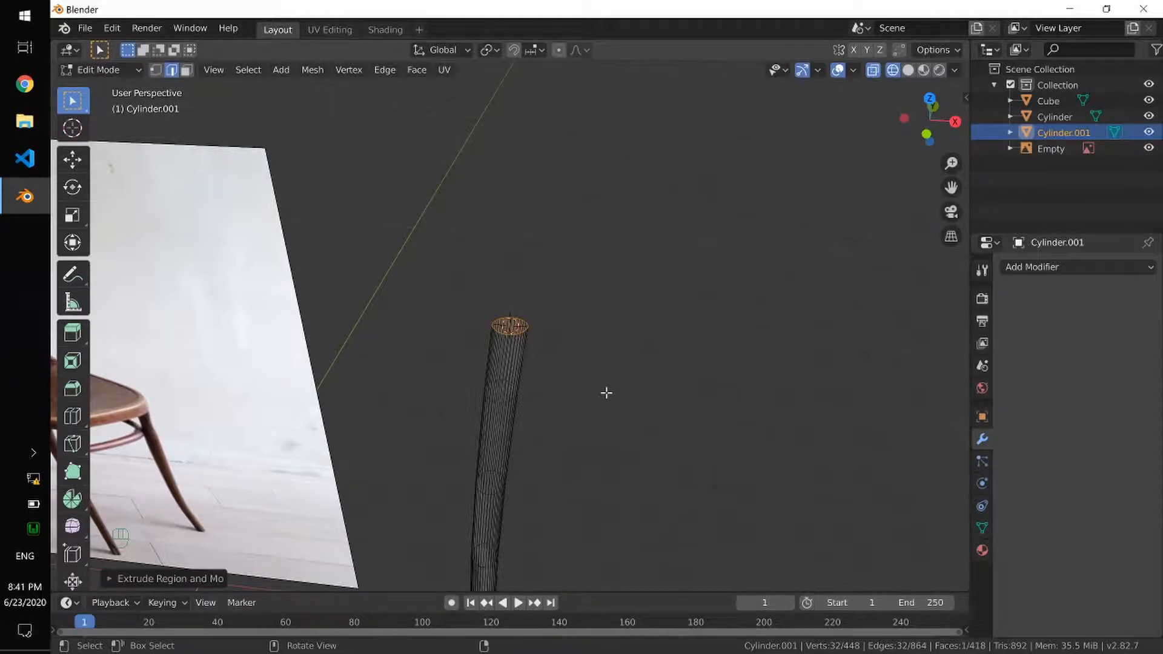
key(alt+m)
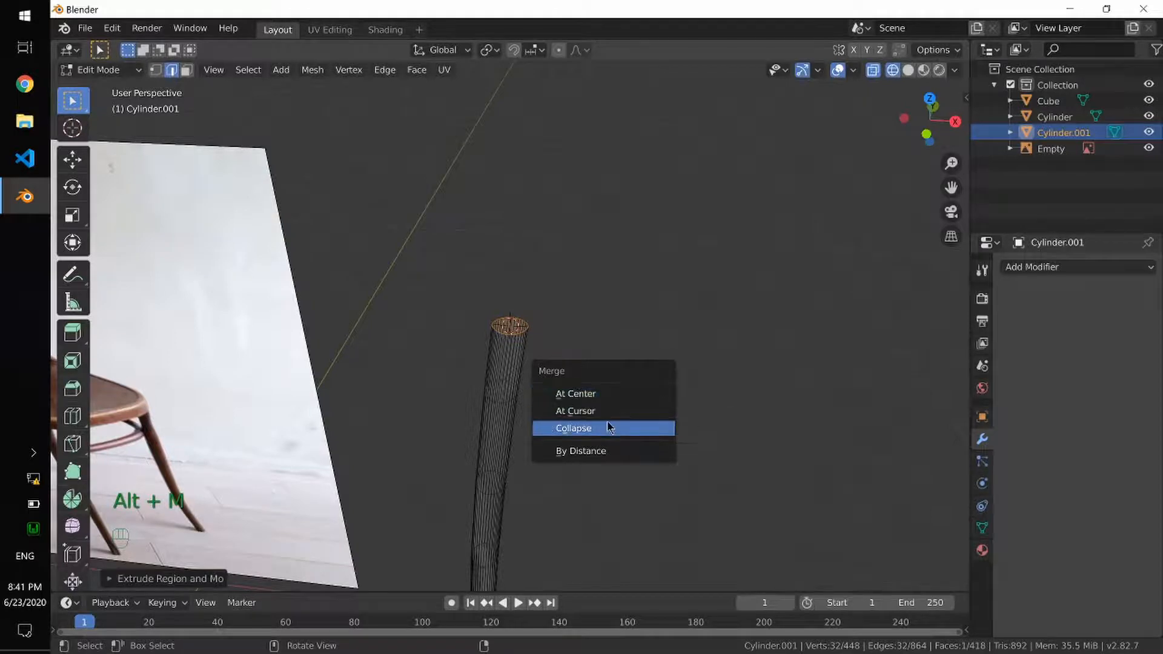
click(608, 394)
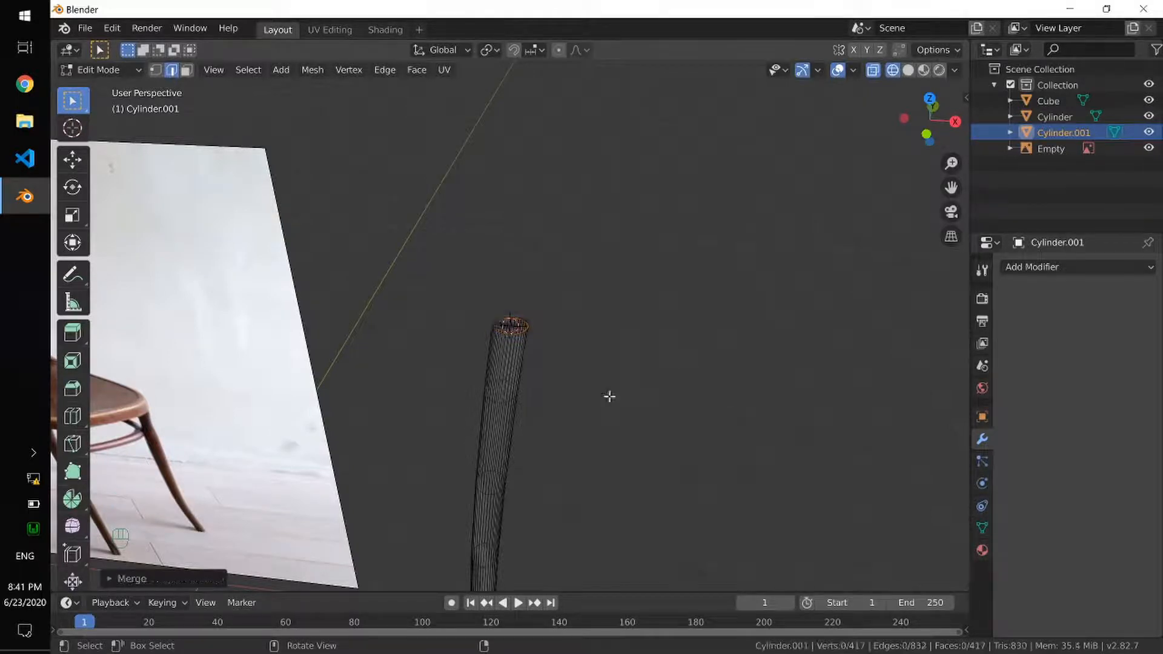
Raise the center vertex of the back leg's top cap along Z into a low point, and return to Object Mode in solid shading
scroll(514, 353, up, 5)
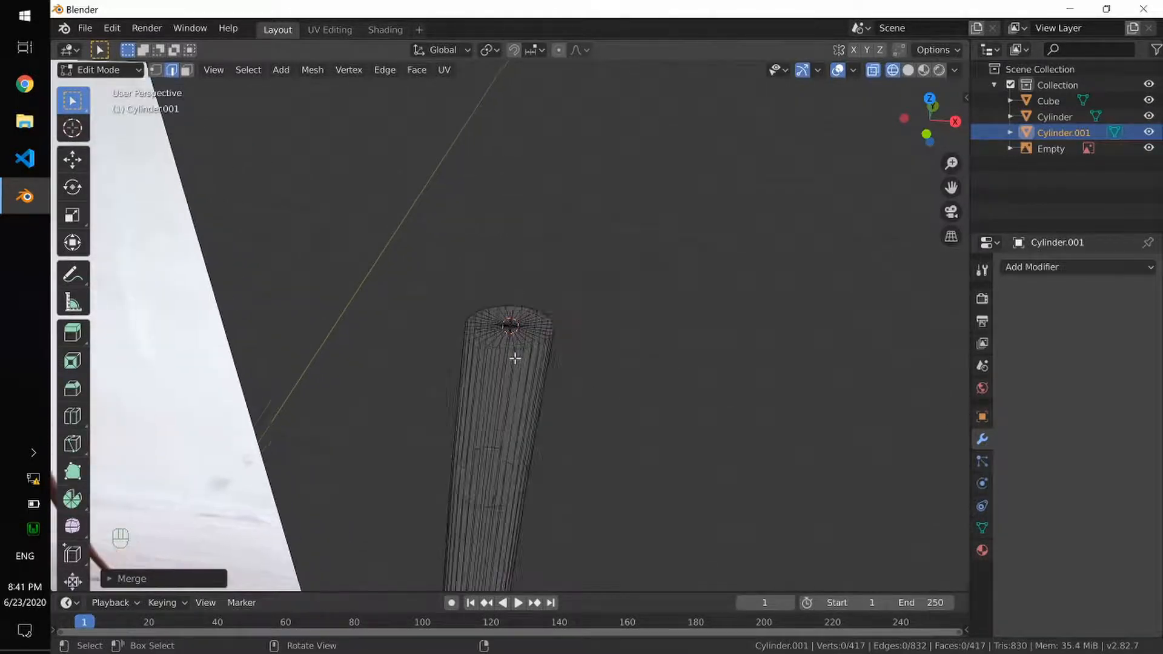
click(155, 70)
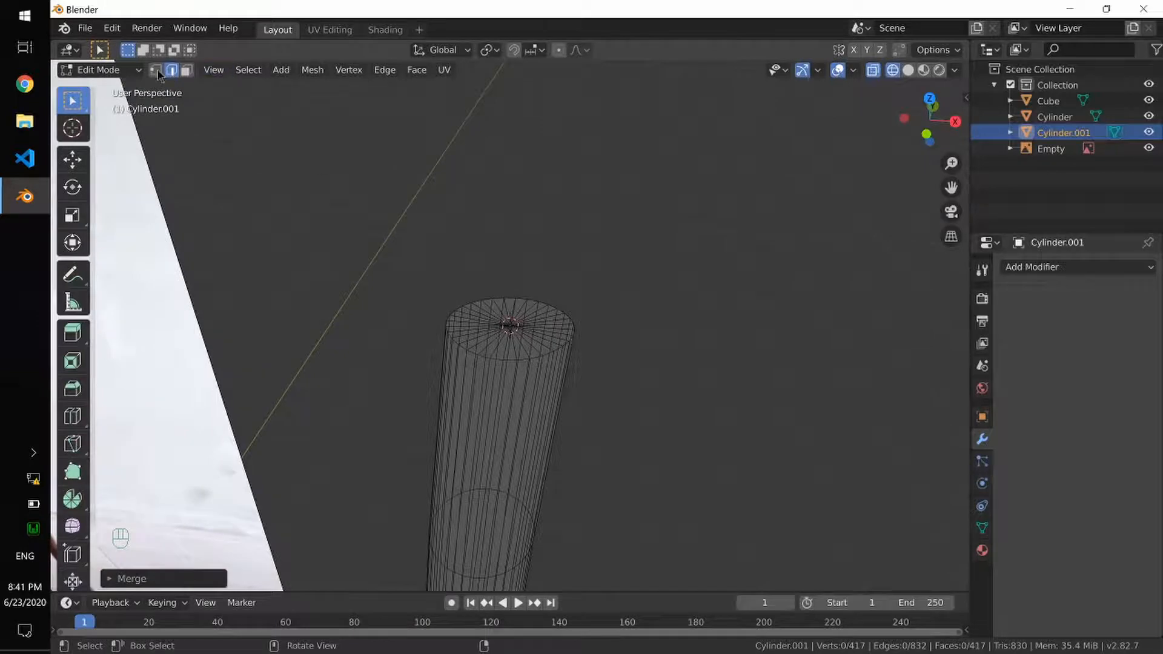
click(511, 325)
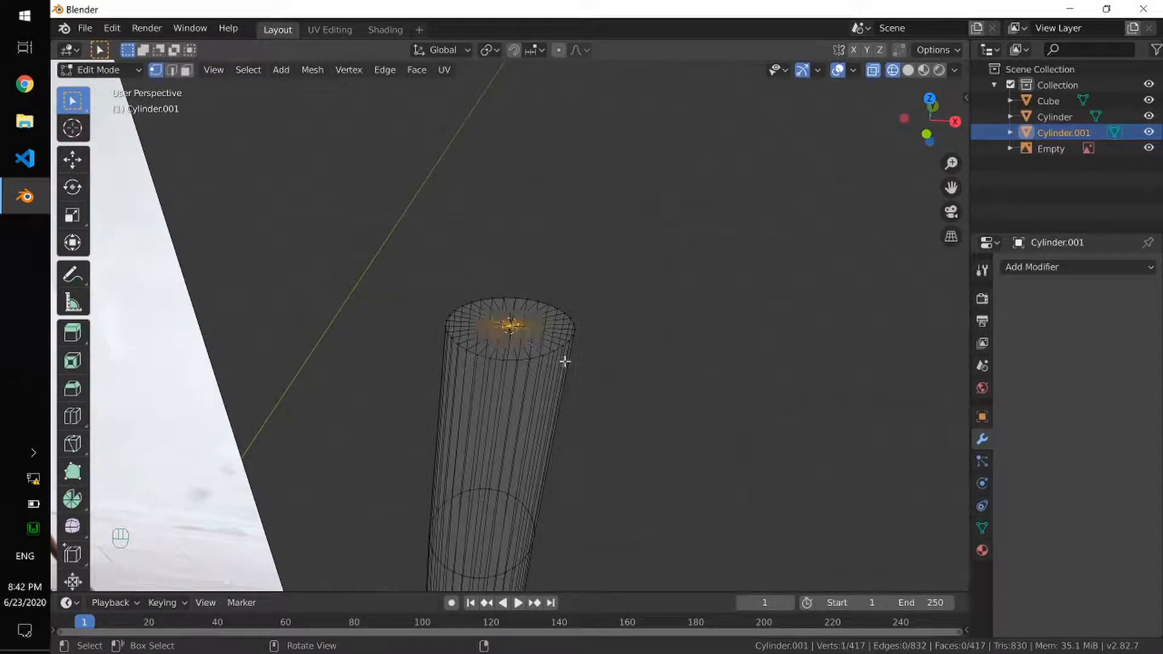
key(g)
key(z)
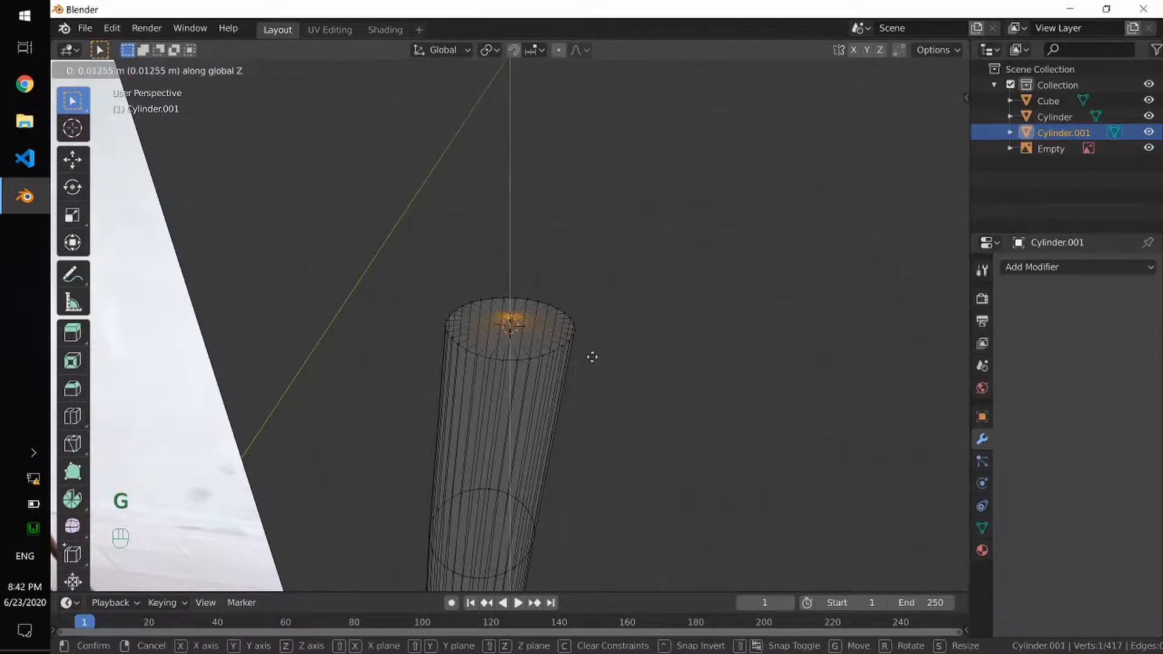
click(592, 342)
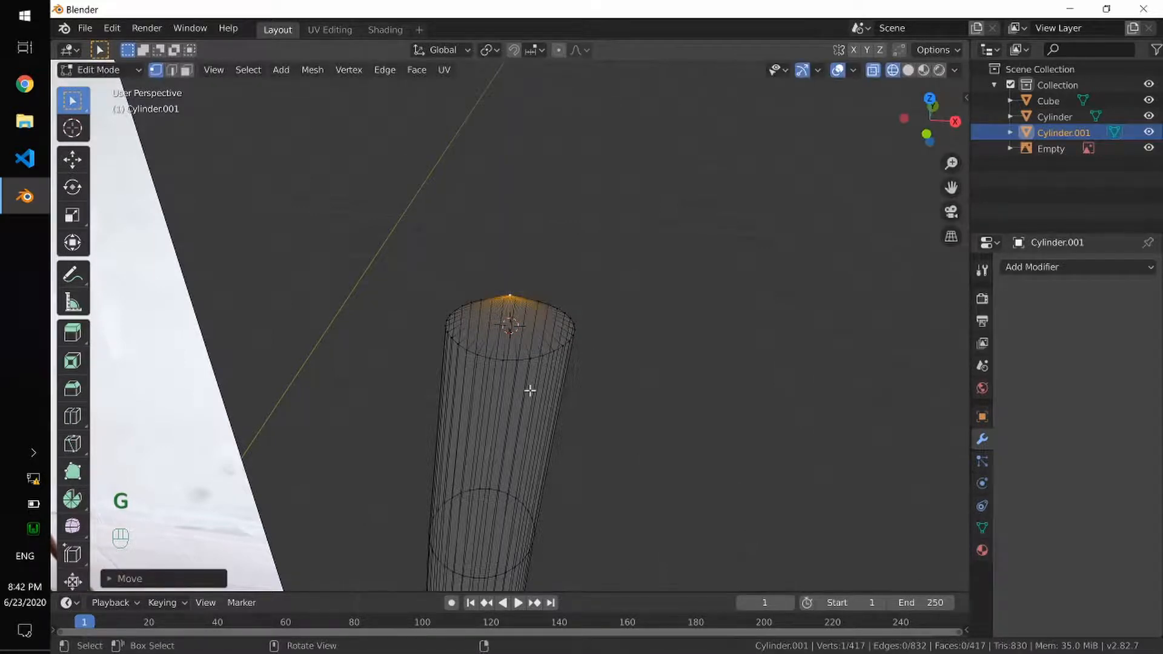
key(g)
key(z)
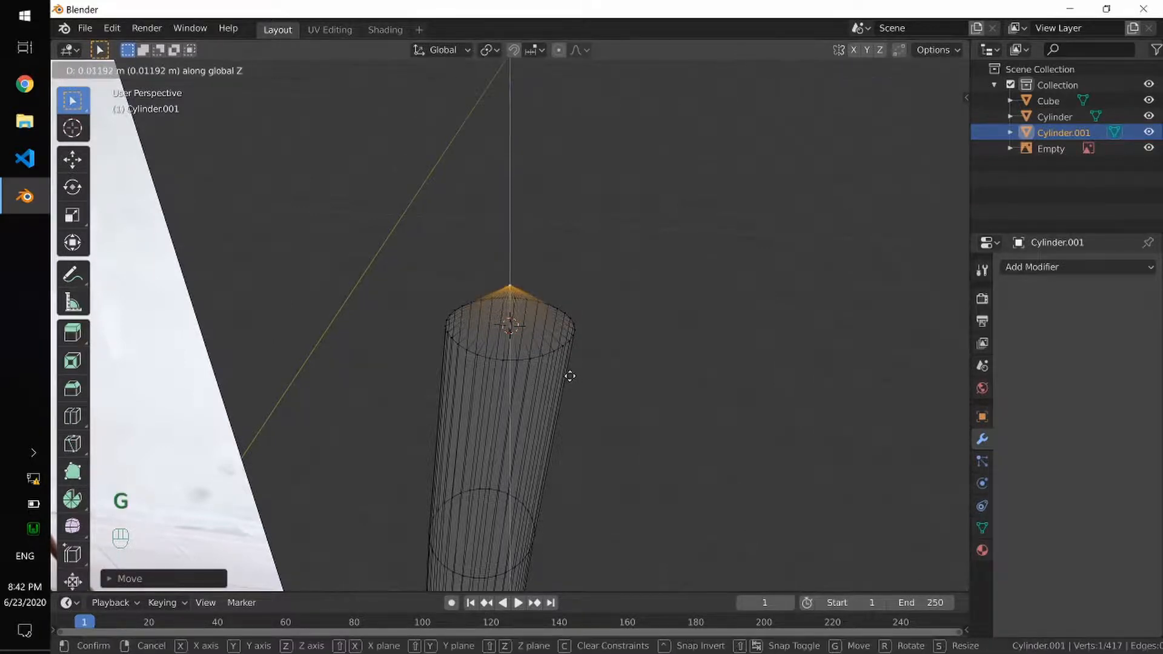
click(565, 380)
scroll(527, 404, down, 6)
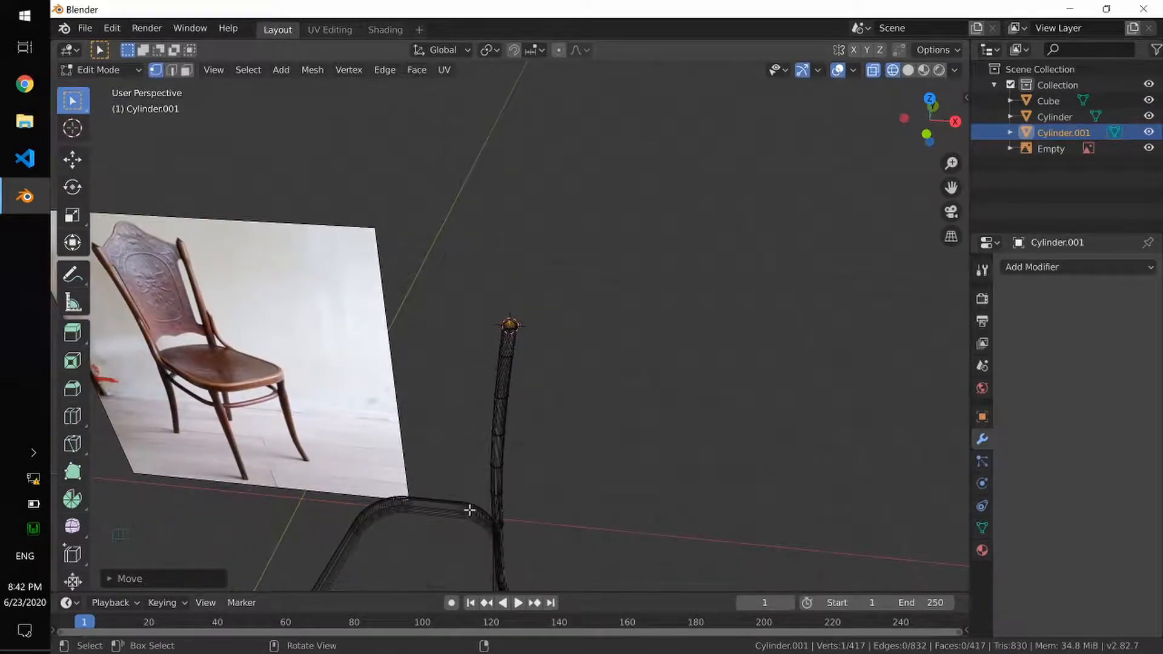
key(Tab)
key(z)
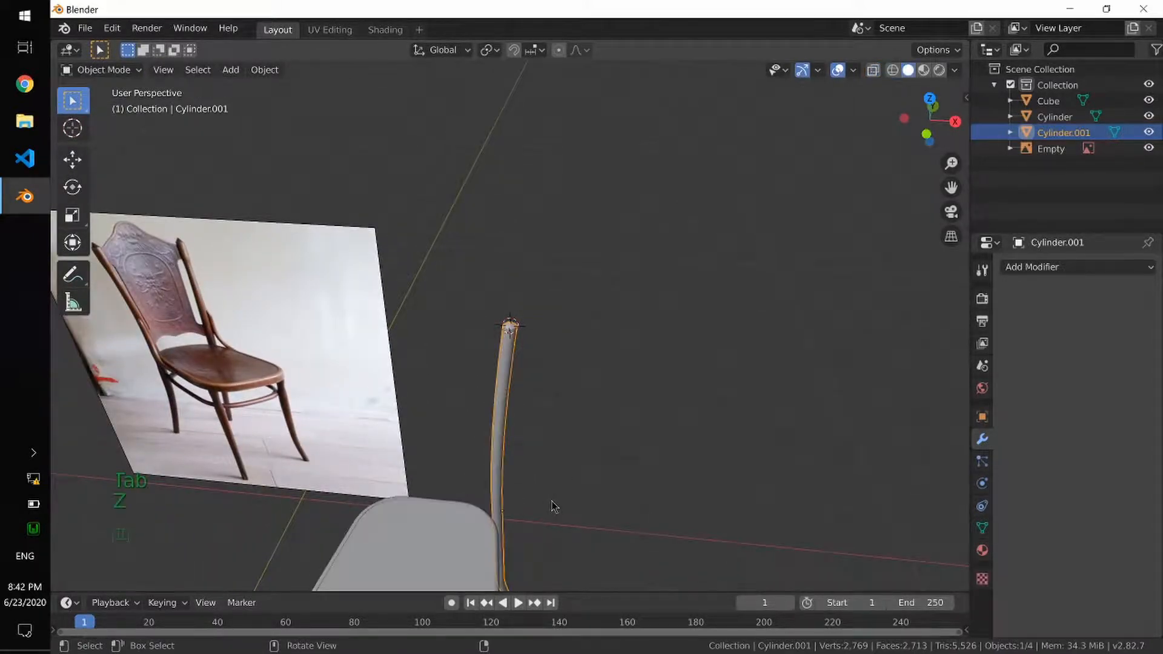
Add a Mirror modifier on the X axis to the back leg, with the seat Cube as mirror object
mouse_move(586, 517)
alt+mouse_down()
mouse_move(505, 499)
mouse_move(484, 512)
alt+mouse_up()
shift+click(408, 535)
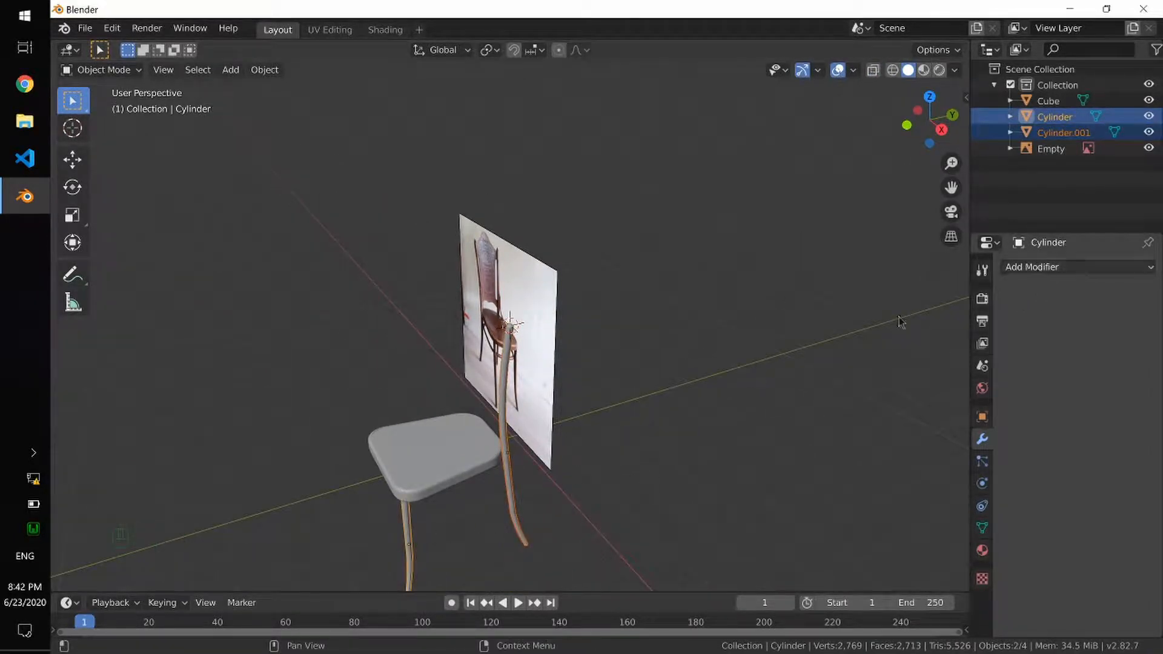
click(506, 422)
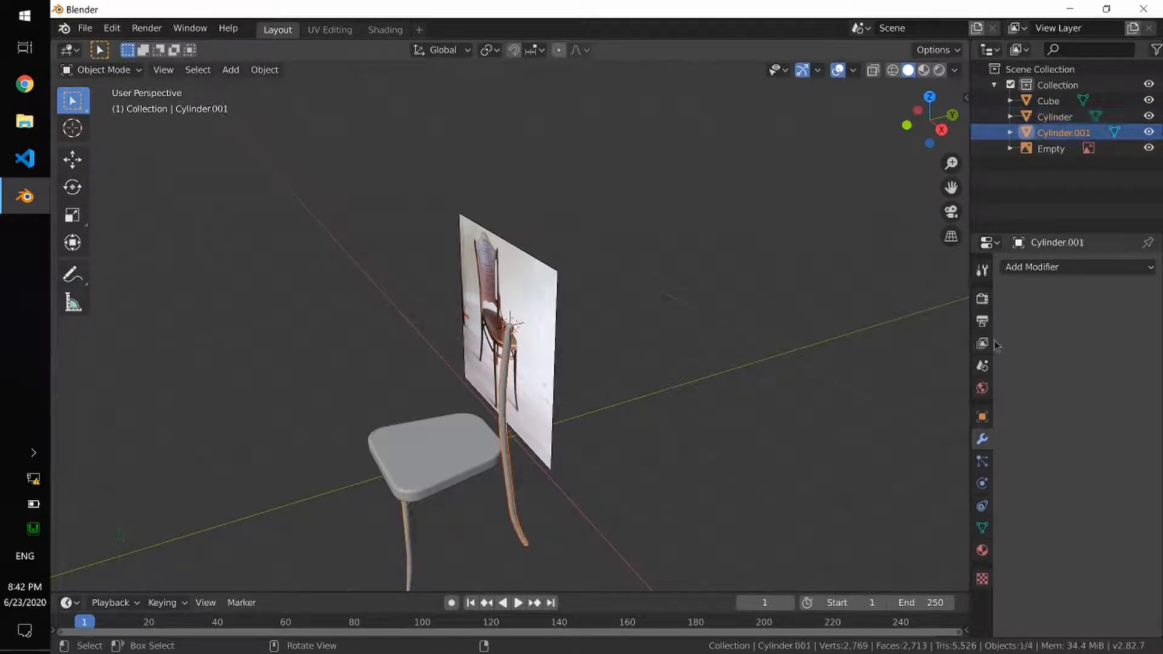
click(1033, 267)
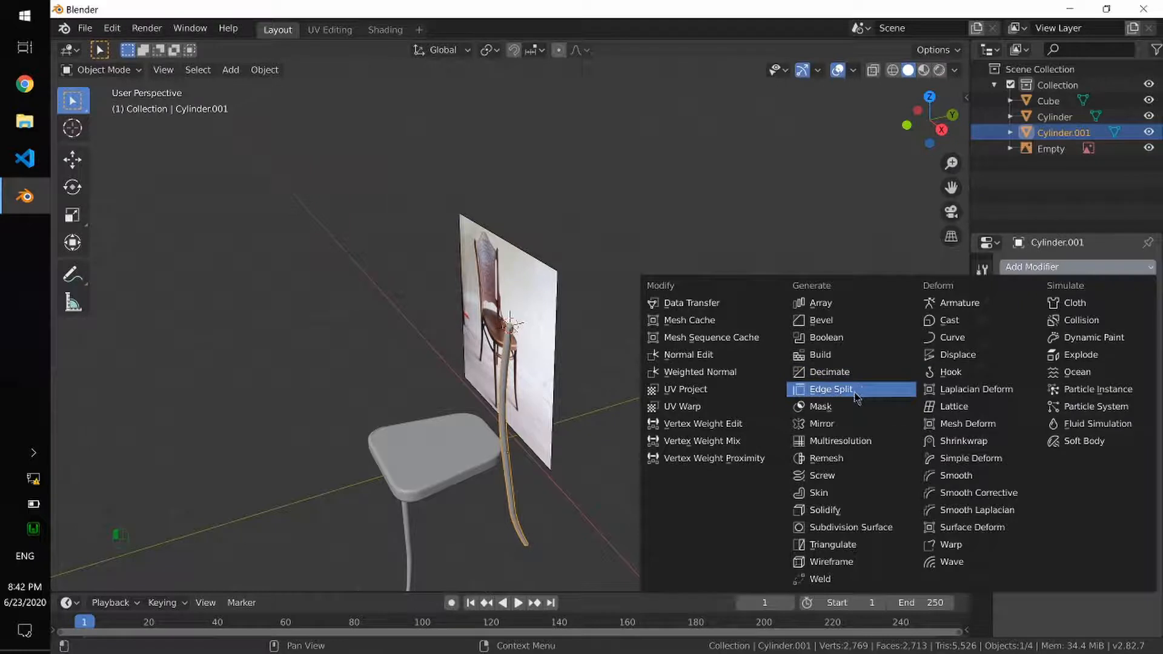
click(838, 423)
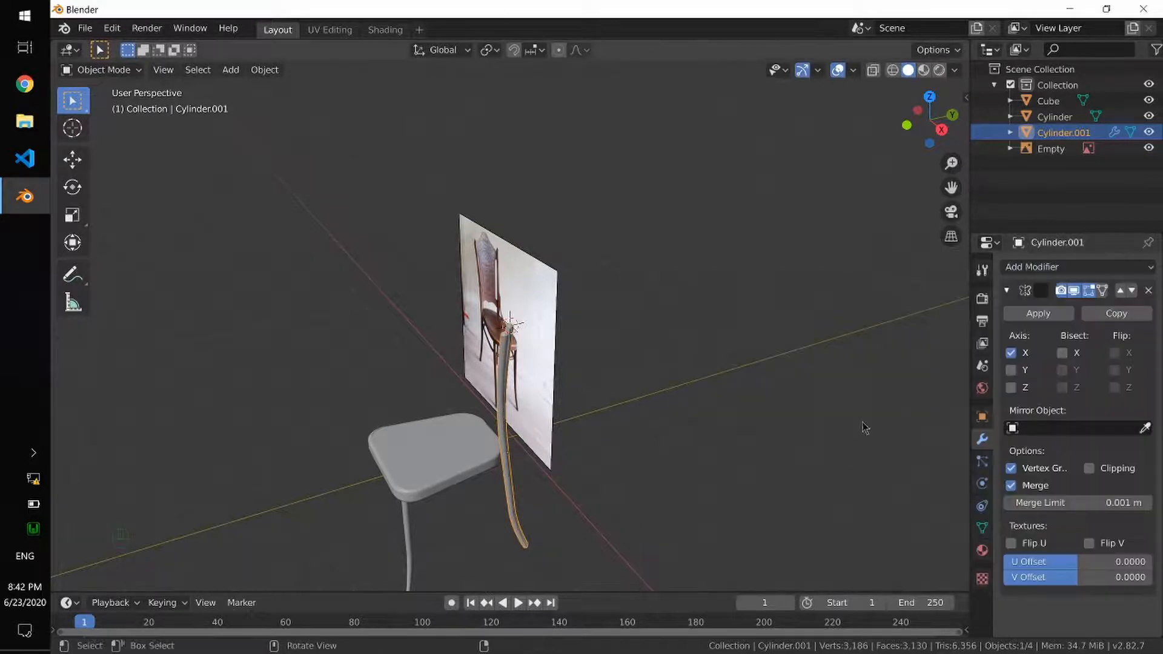
click(1051, 429)
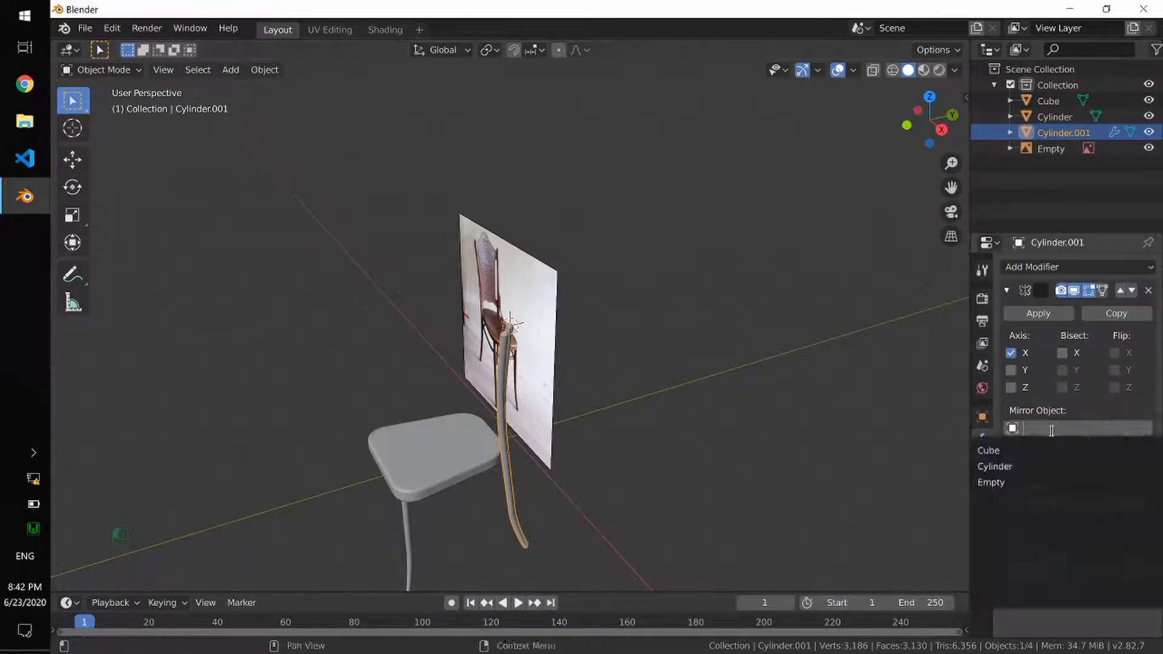
click(1010, 451)
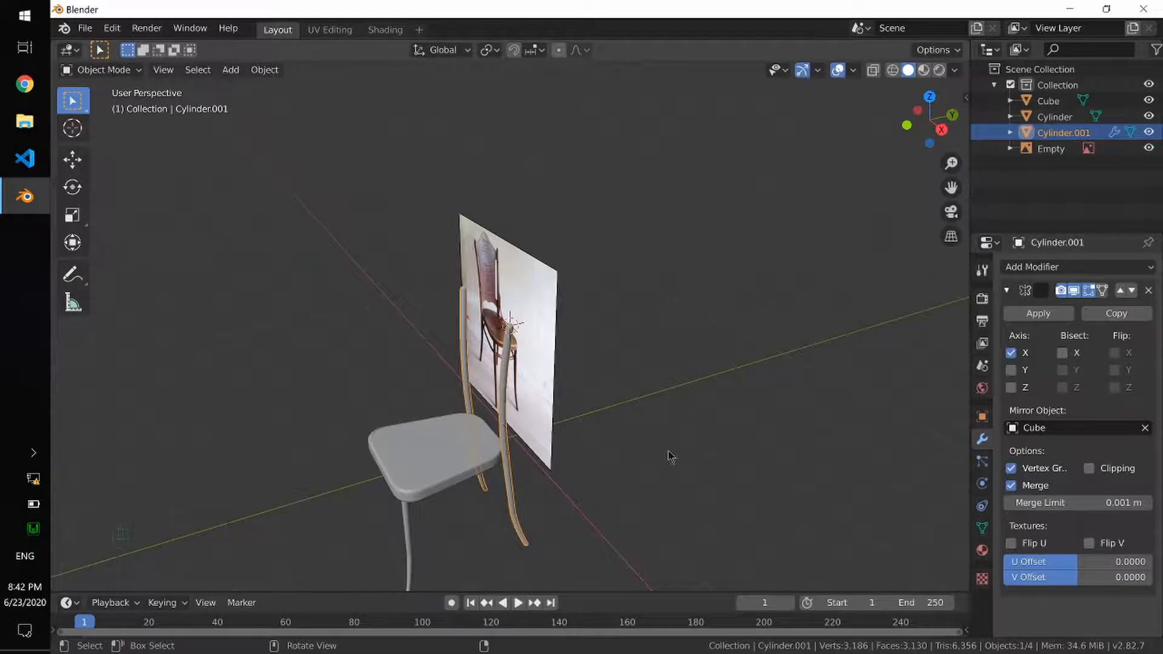
Mirror the front leg across the X axis with a Mirror modifier that uses the seat Cube as mirror object
click(409, 524)
click(1053, 269)
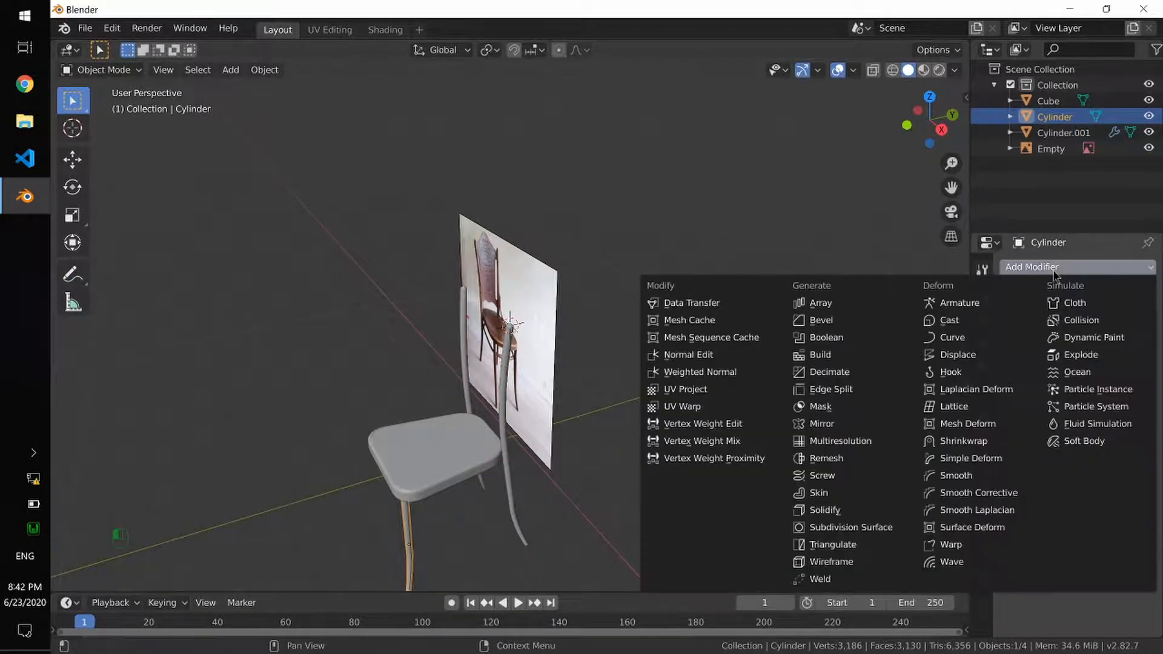
click(834, 429)
click(1058, 431)
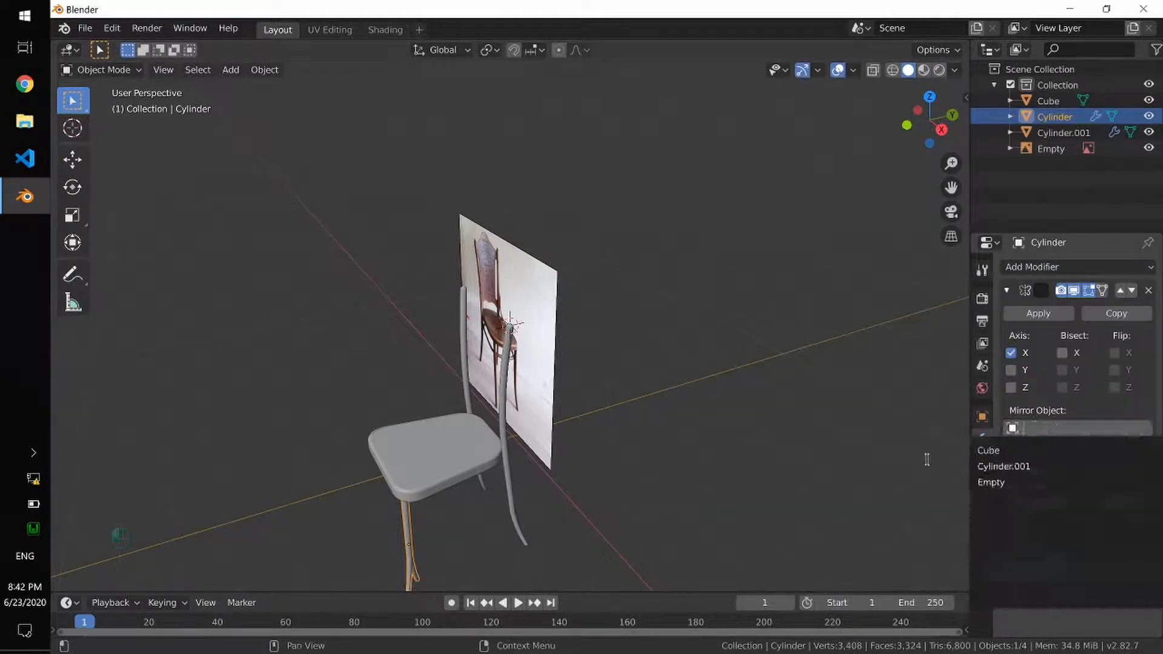
click(1003, 451)
alt+middle_drag(548, 498, 627, 476)
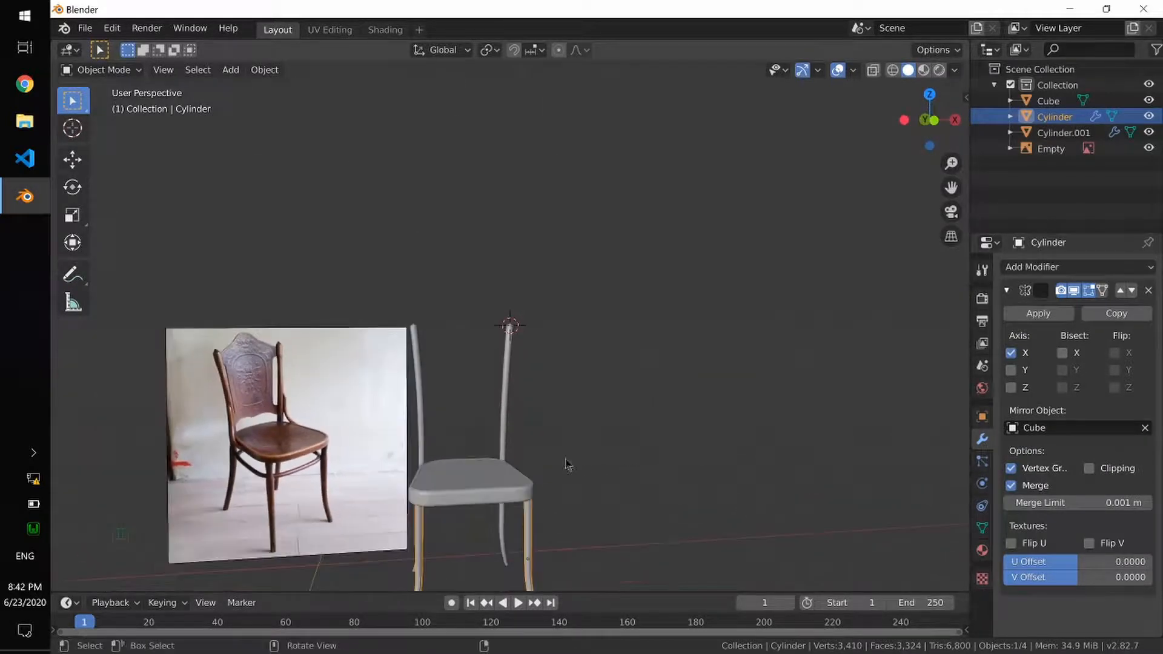
Place the 3D cursor on top of the chair seat and add a mesh plane there
scroll(530, 445, up, 1)
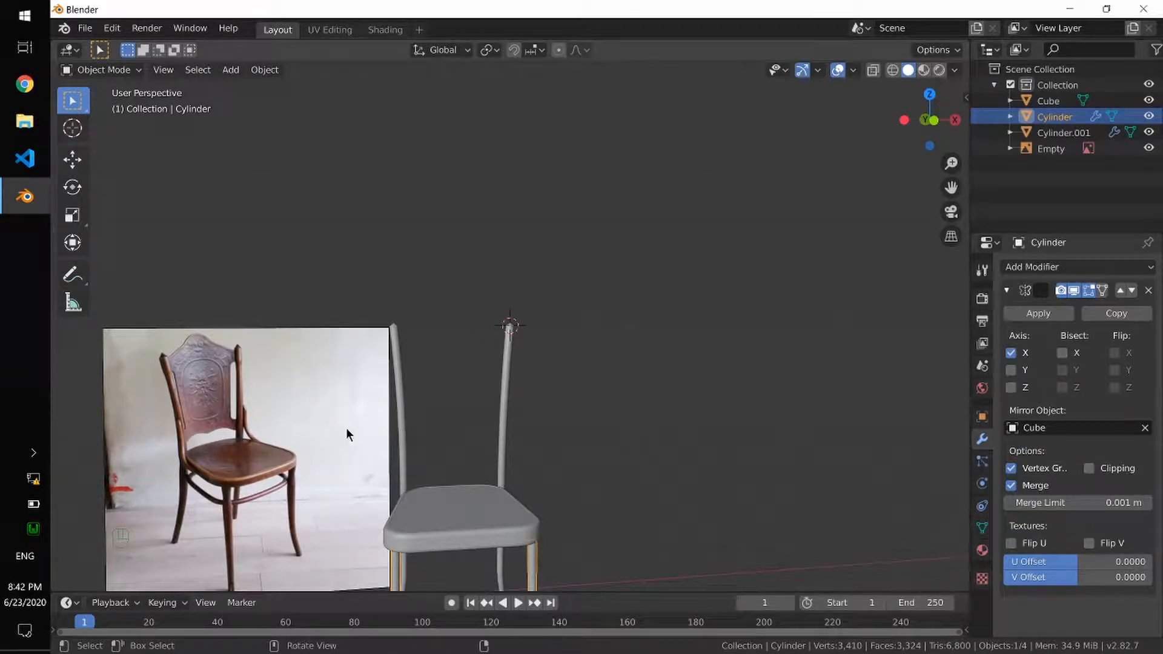
shift+right_click(458, 508)
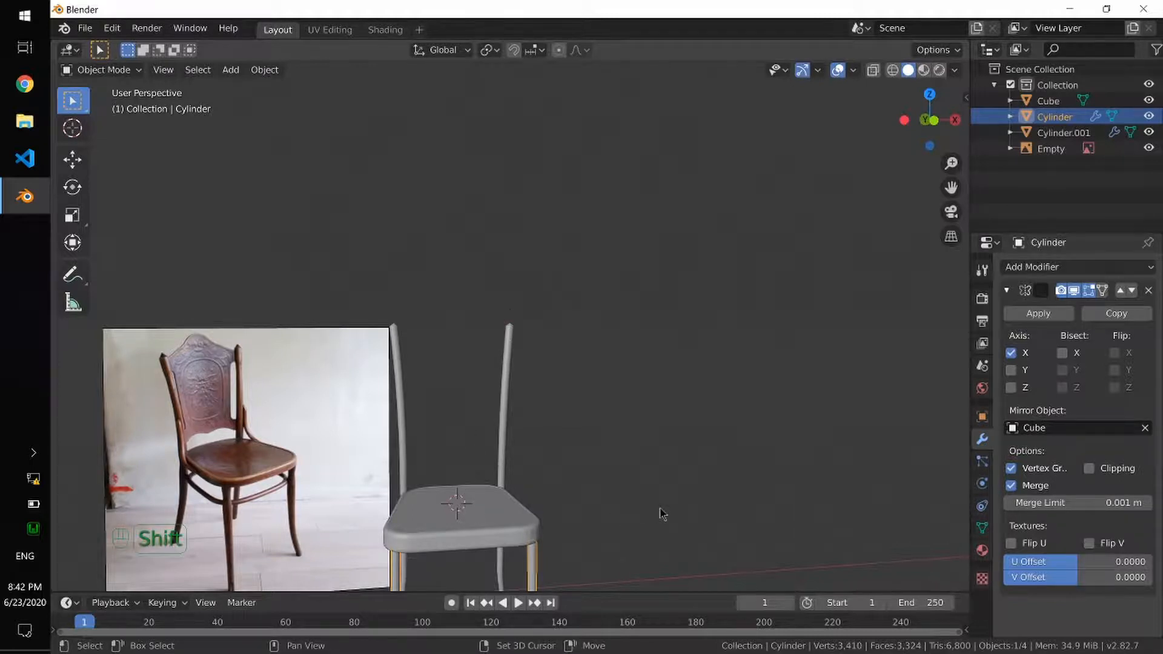
key(shift+a)
mouse_move(694, 352)
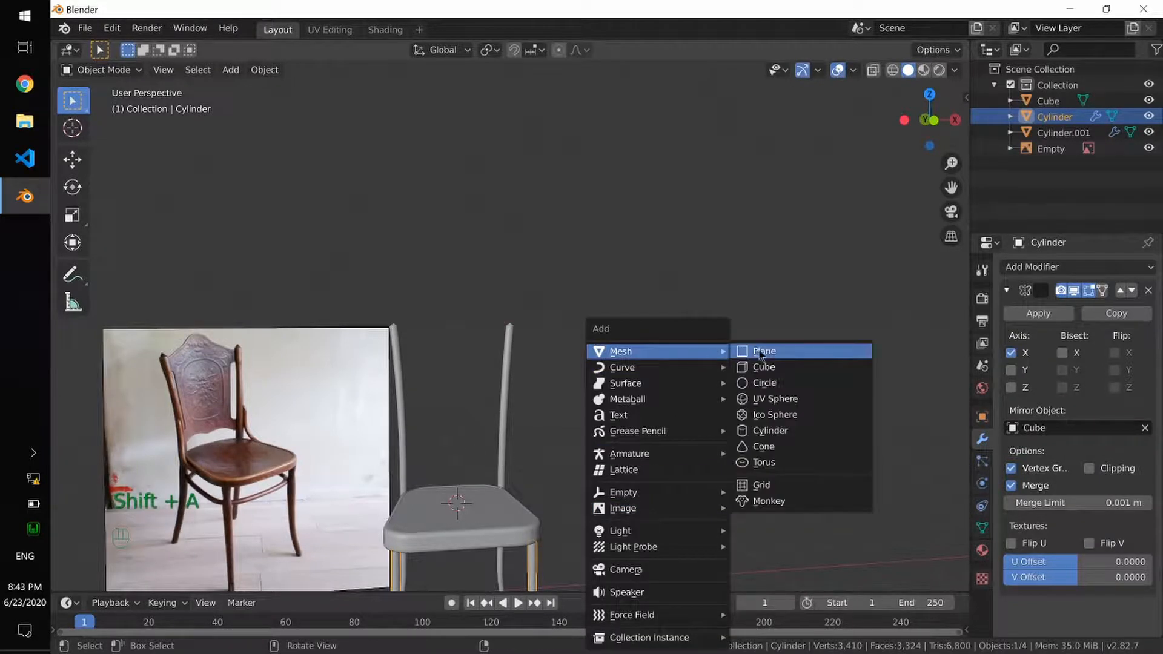
click(762, 353)
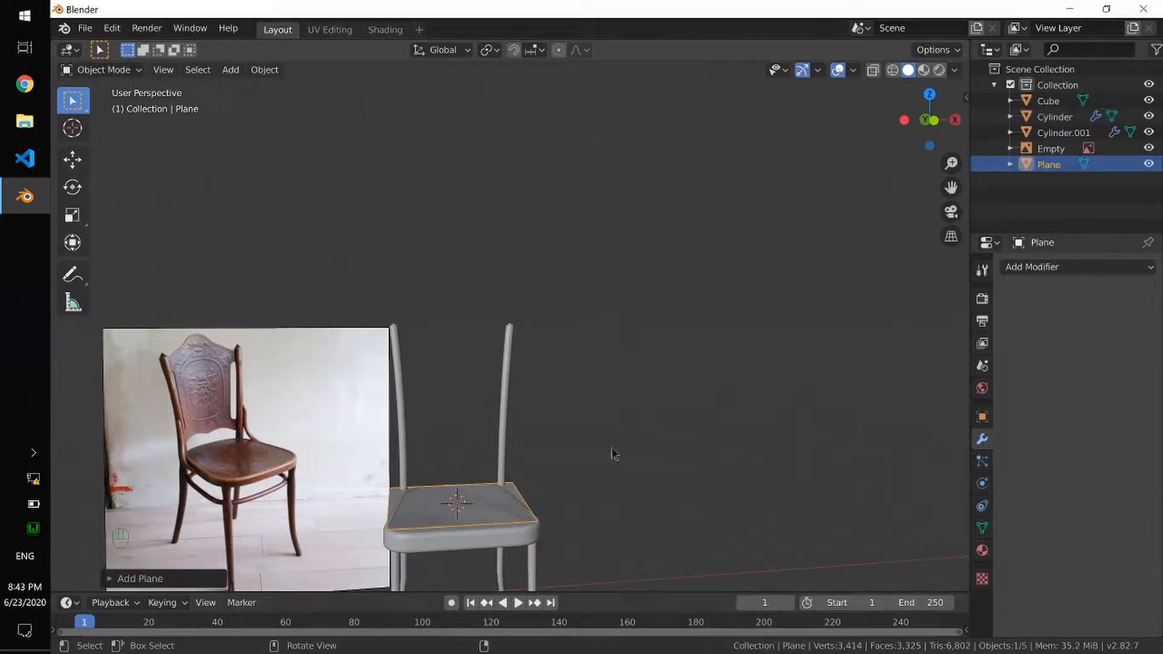
Rotate the plane 90° about the X axis and, in front view, move it up between the upper back posts
key(r)
text(x)
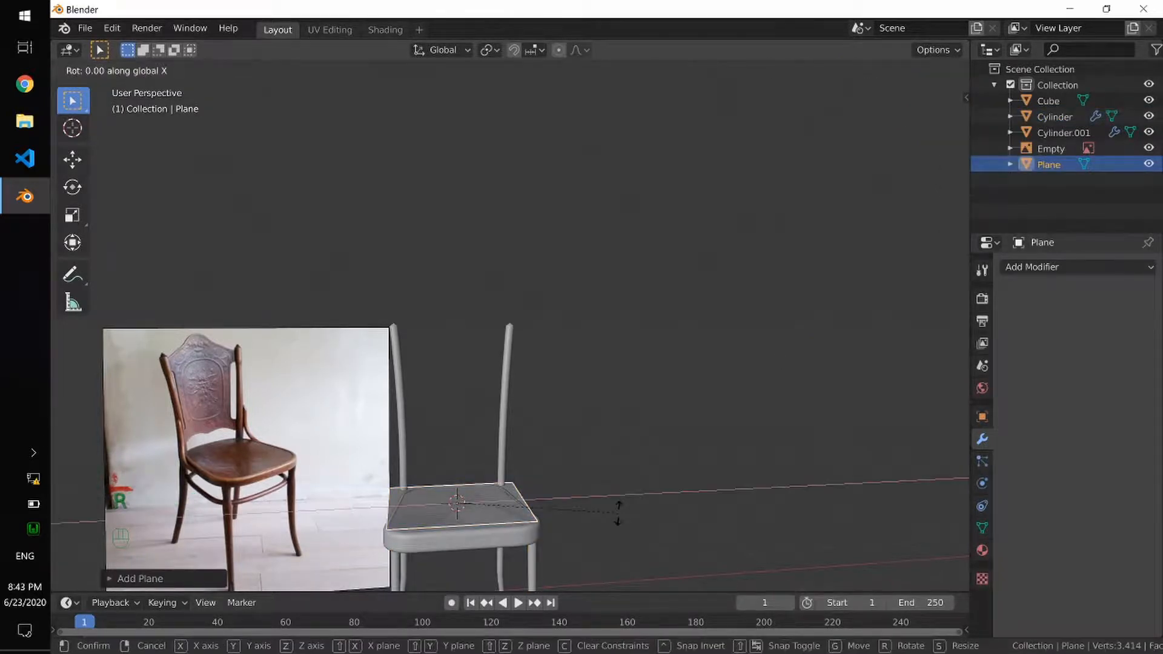
text(90)
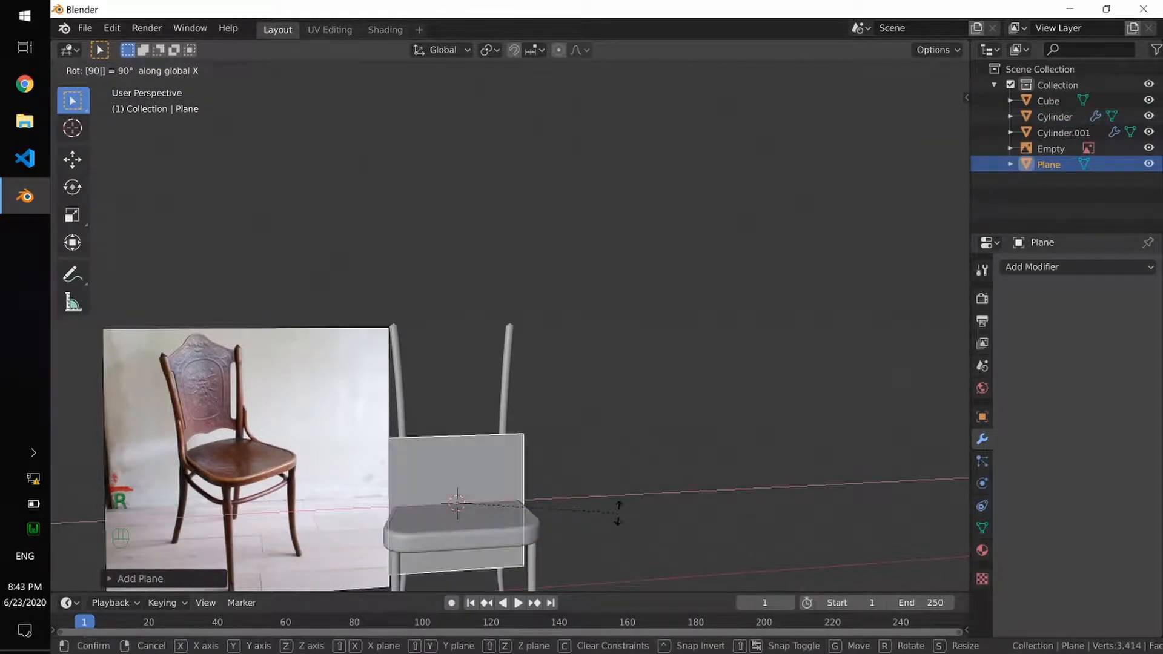
key(Return)
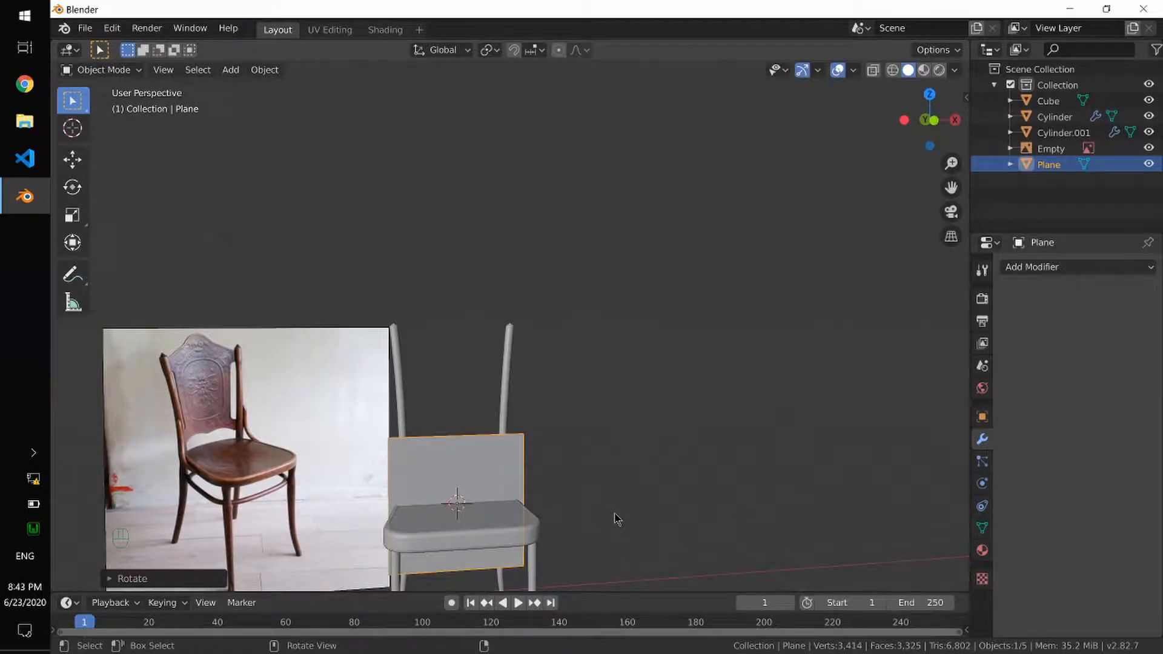
key(KP_1)
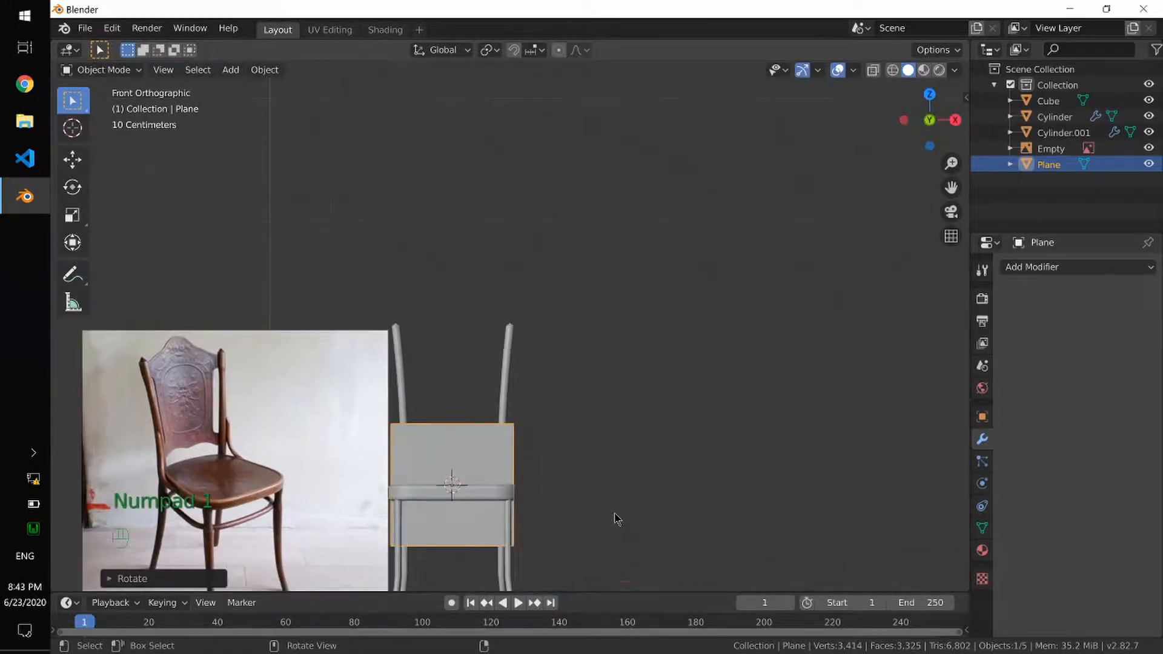
key(g)
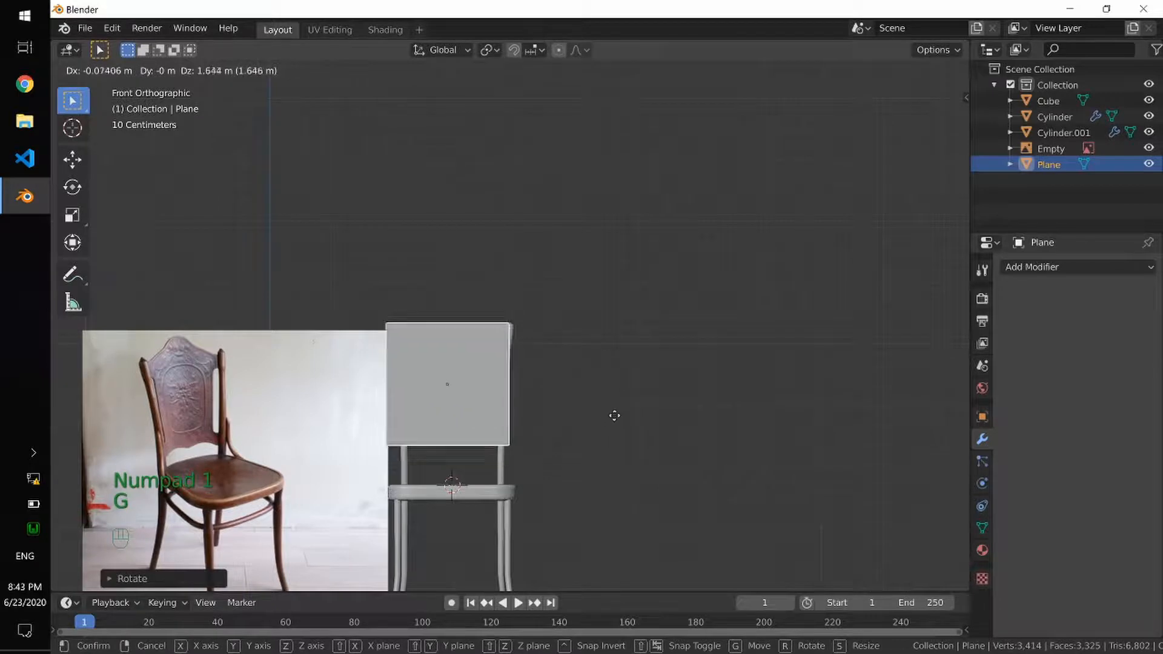
click(610, 424)
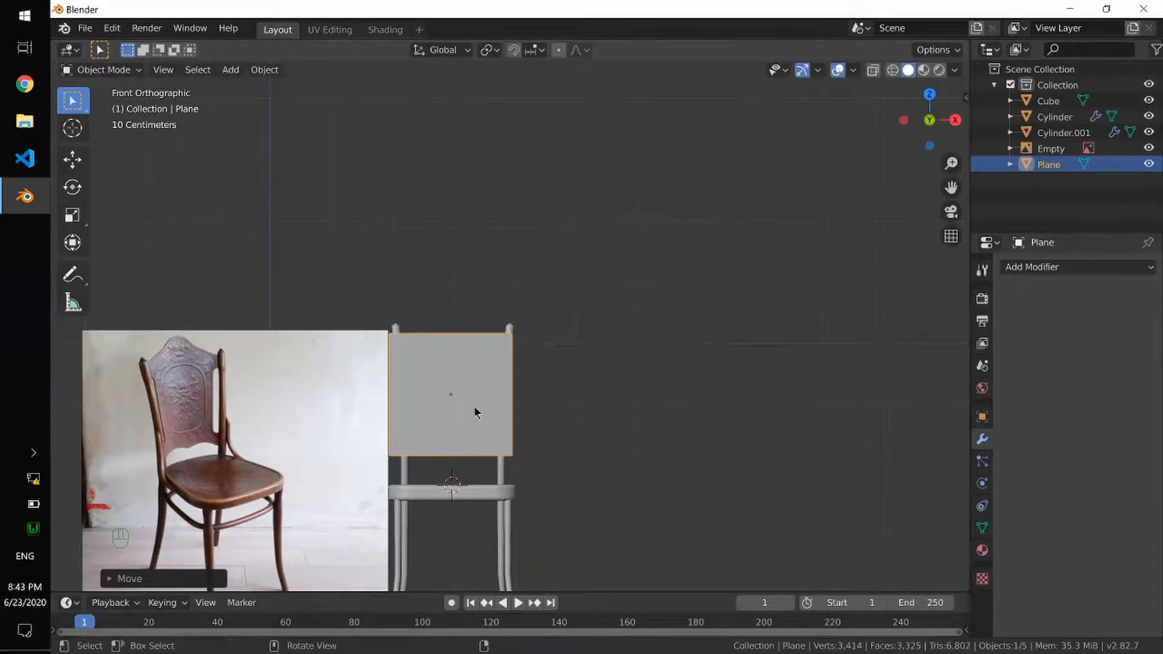
In Edit Mode, cut five evenly spaced vertical edge loops into the backrest plane without sliding them
key(Tab)
key(ctrl+r)
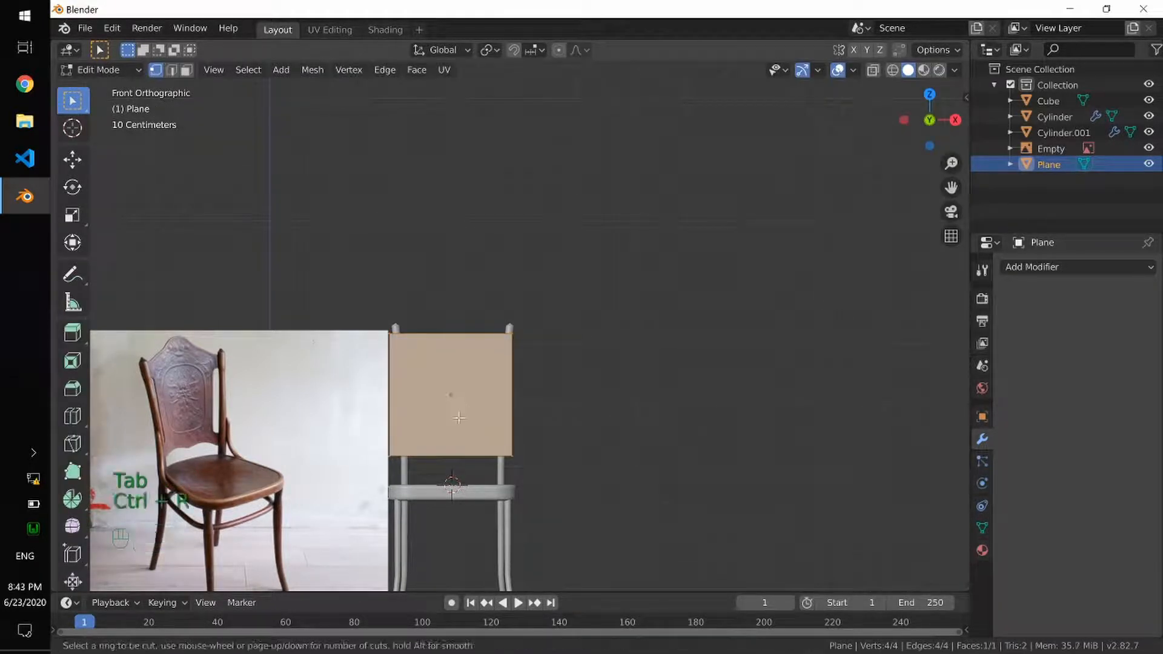
scroll(450, 445, up, 3)
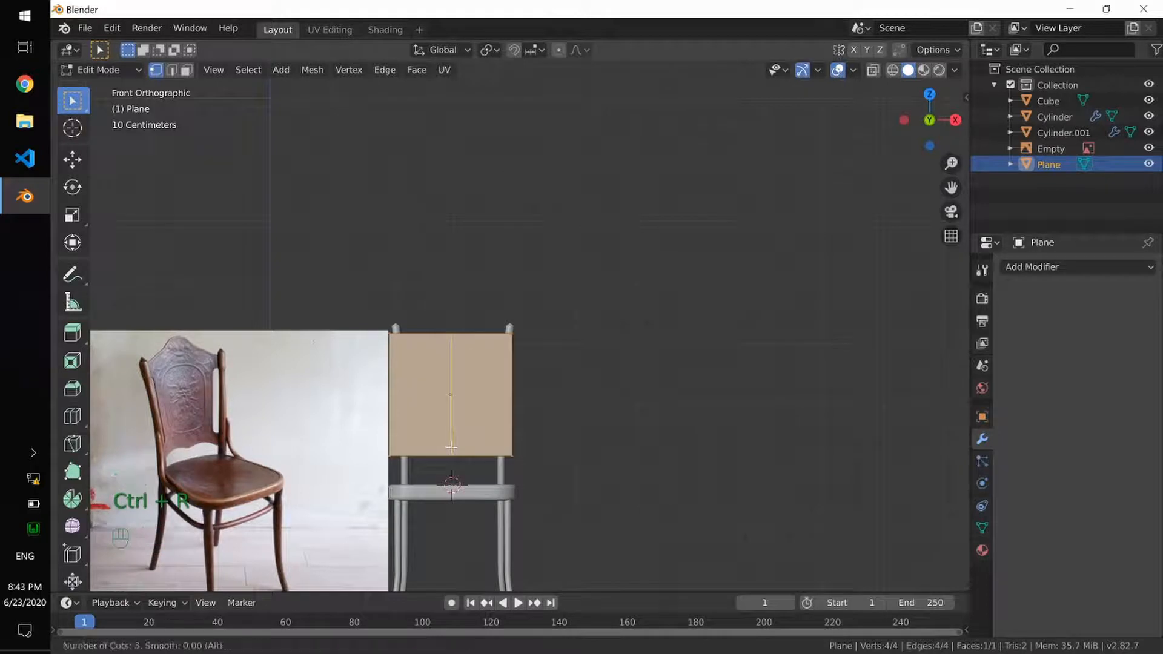
scroll(451, 446, down, 1)
click(452, 447)
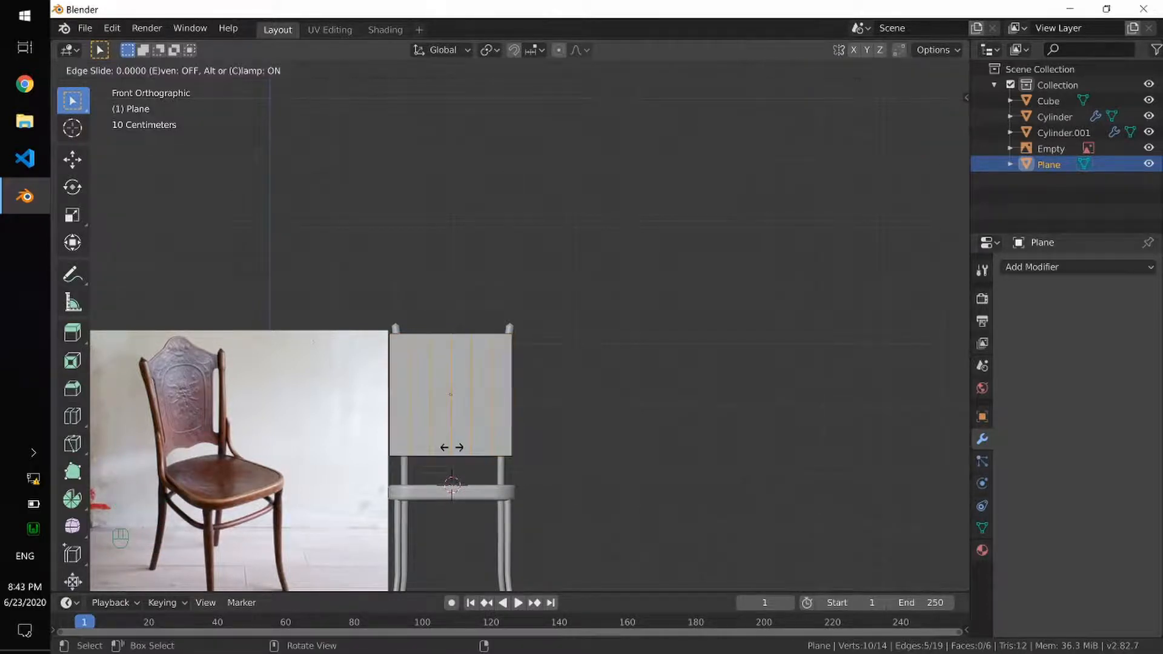
right_click(456, 443)
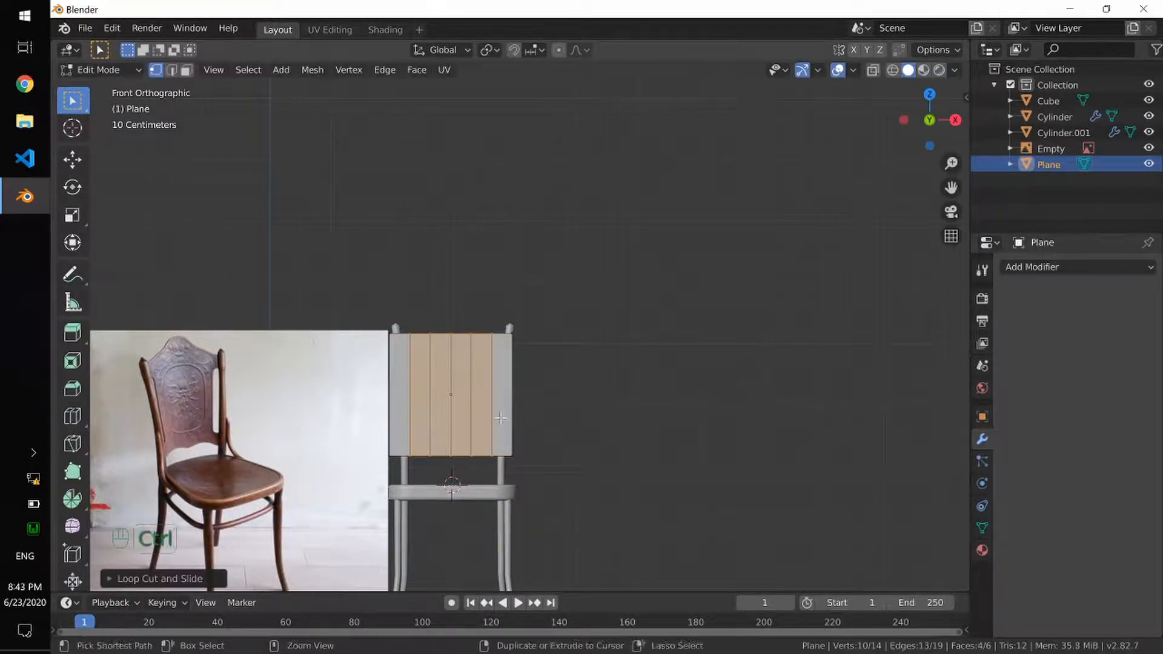
Cut five evenly spaced horizontal edge loops into the backrest plane without sliding them
key(ctrl+r)
scroll(498, 400, up, 2)
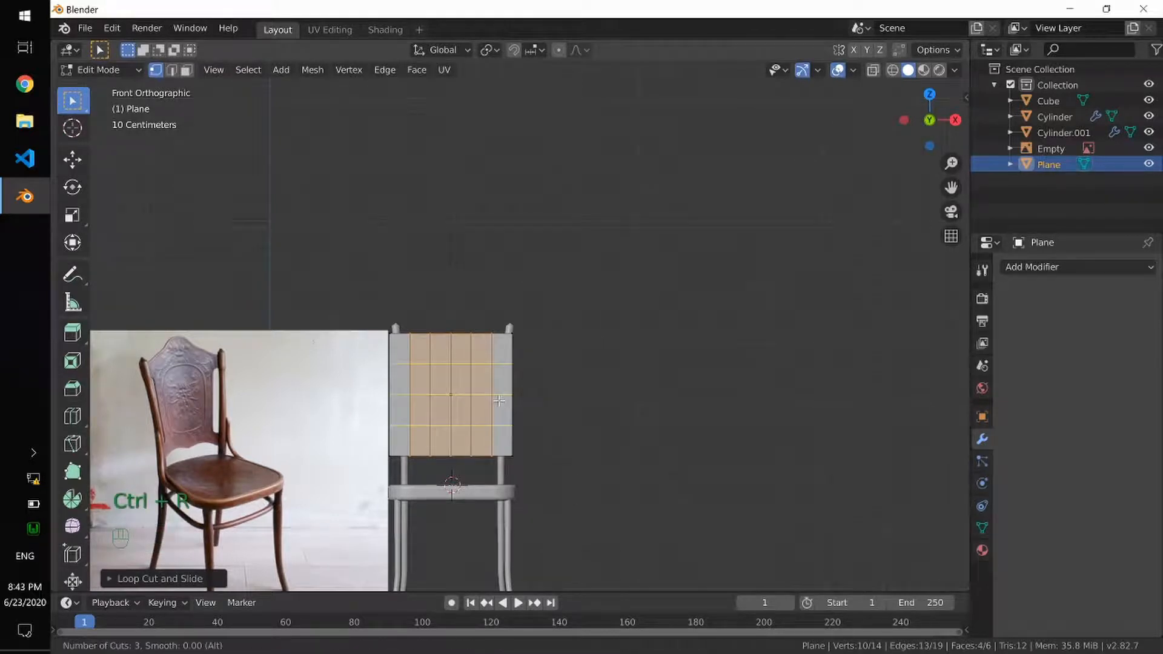
click(499, 400)
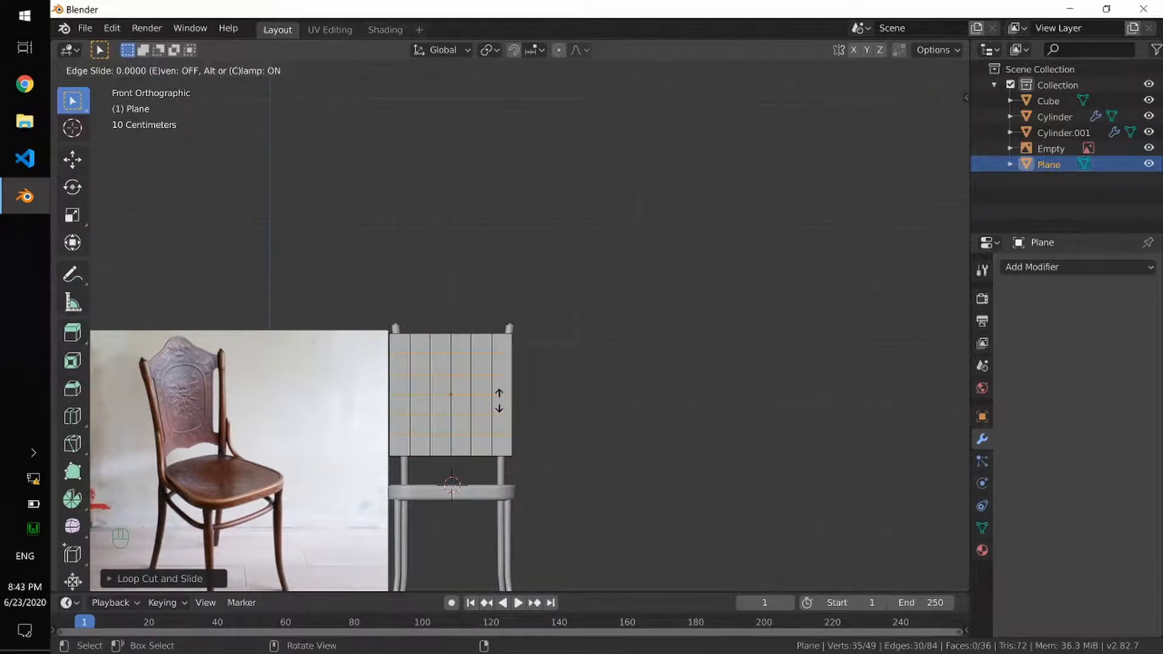
right_click(483, 403)
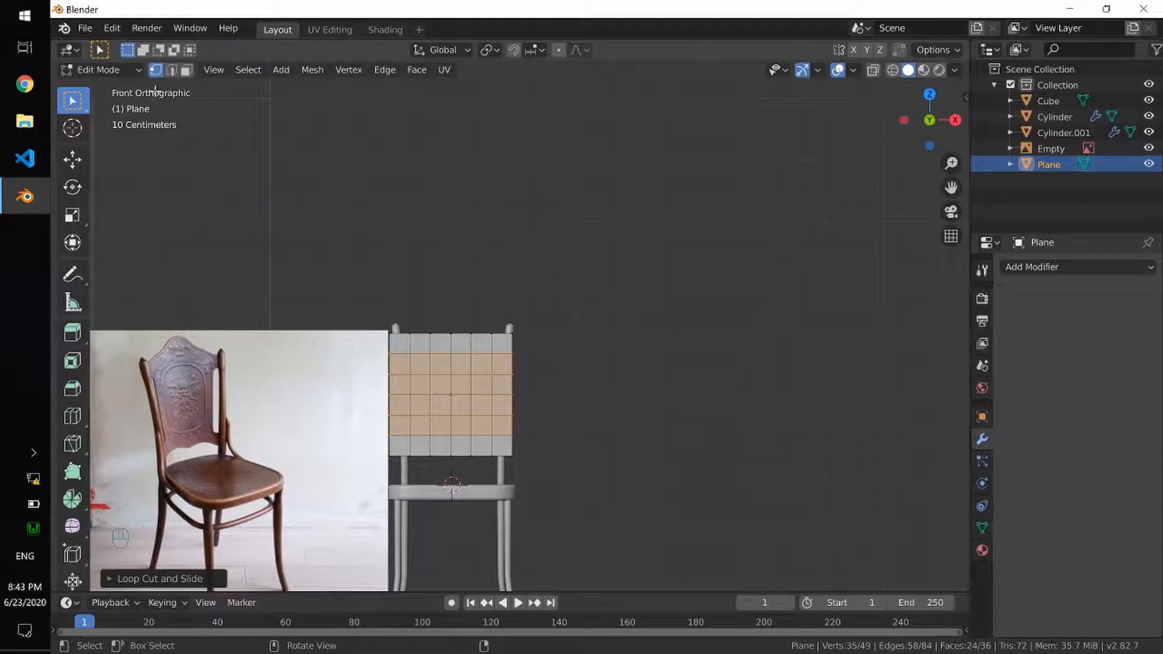
Turn on proportional editing and raise the backrest's top centre vertex about 0.27 m along Z with a proportional size of 0.83
click(451, 333)
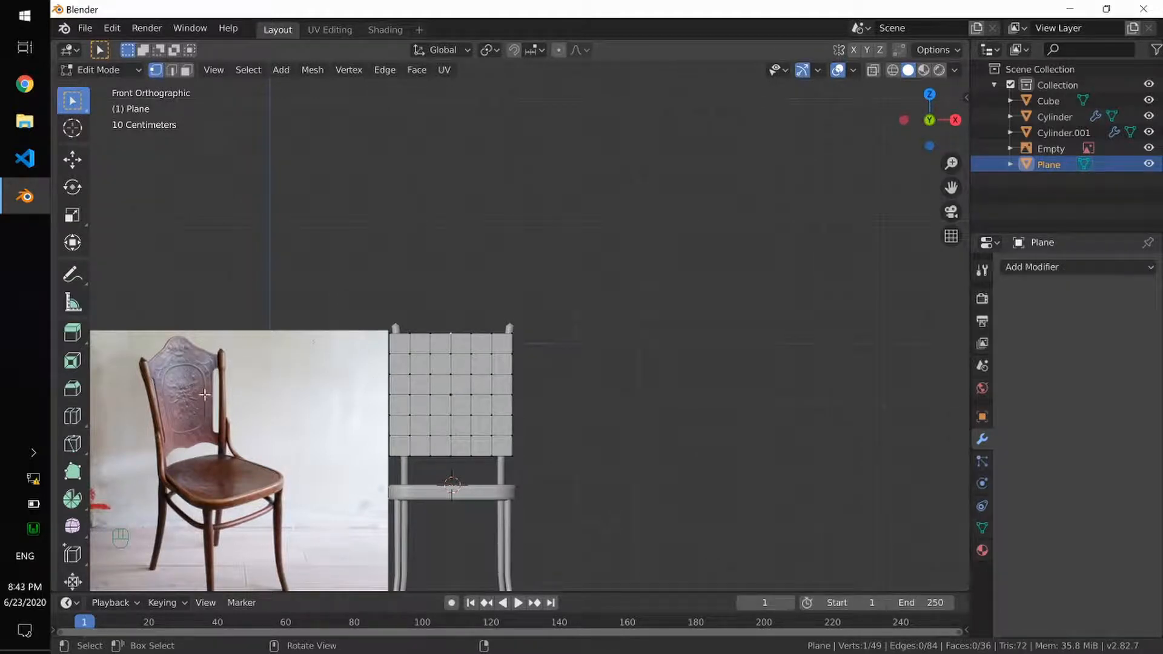
click(557, 52)
key(g)
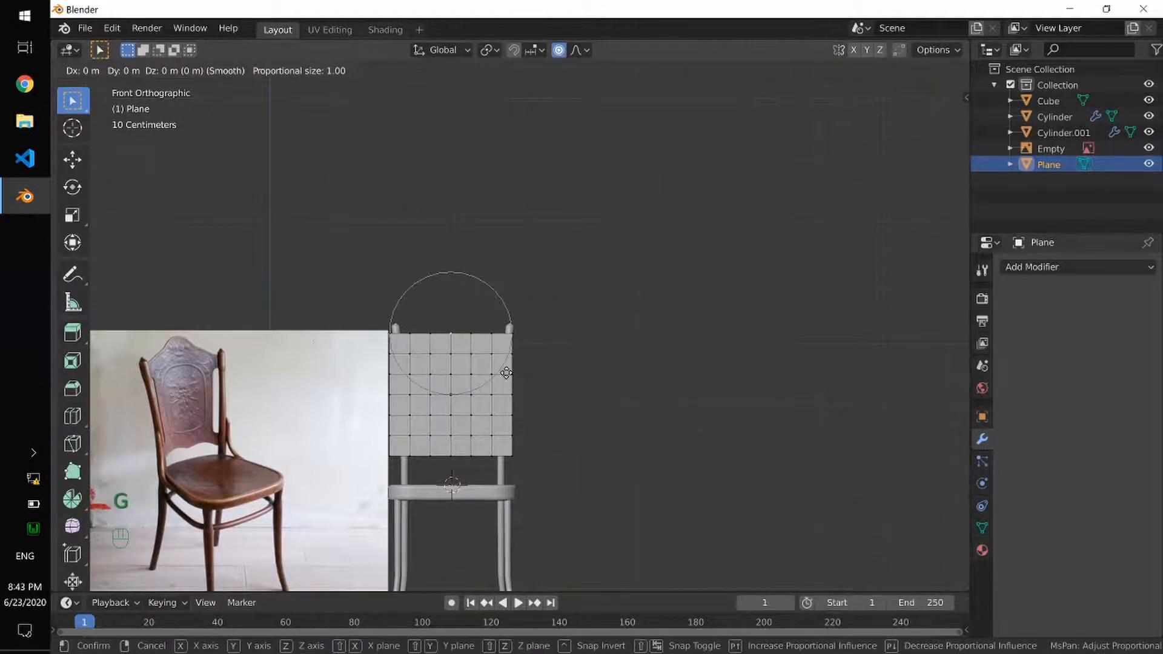
key(z)
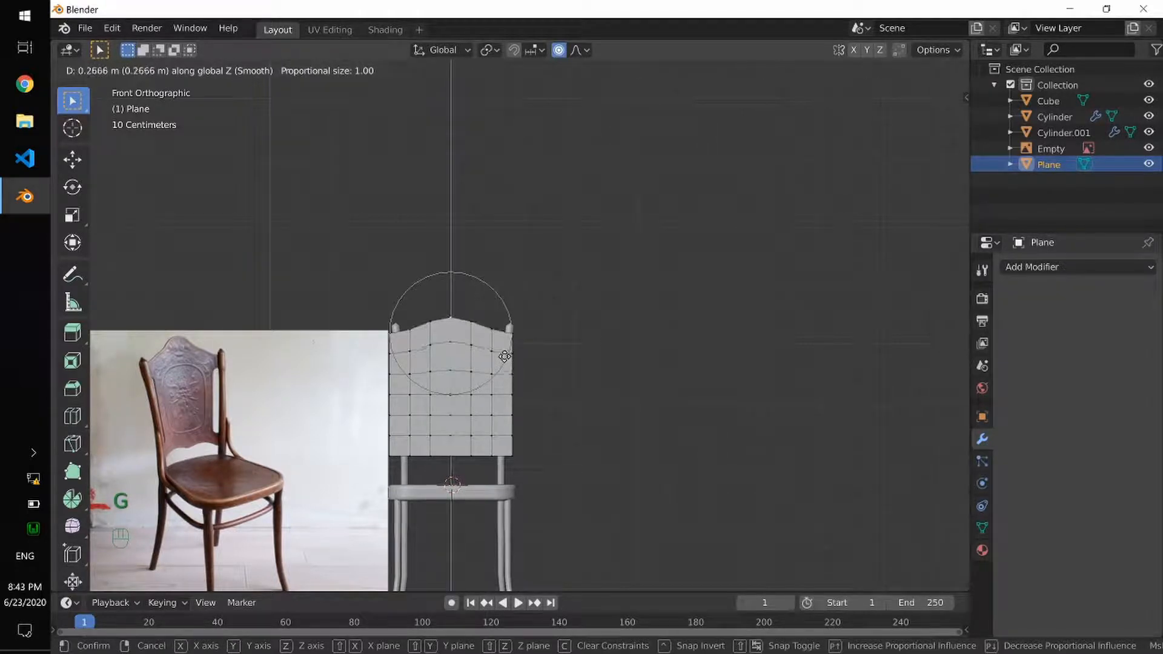
scroll(504, 356, up, 2)
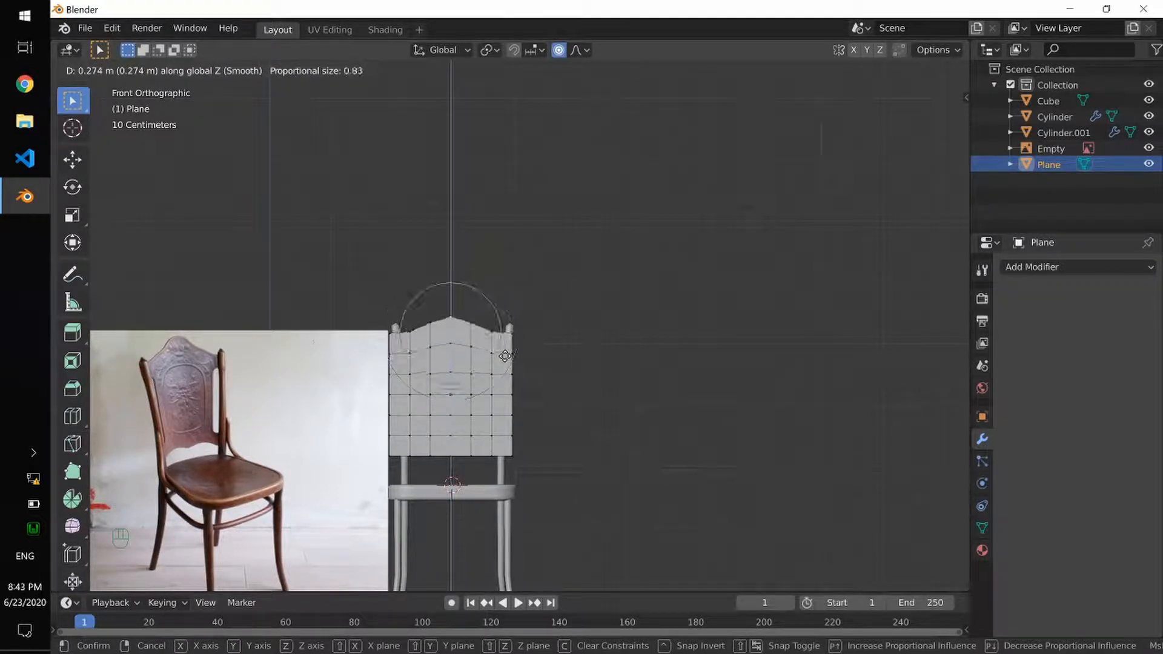
scroll(504, 356, up, 1)
scroll(505, 356, up, 1)
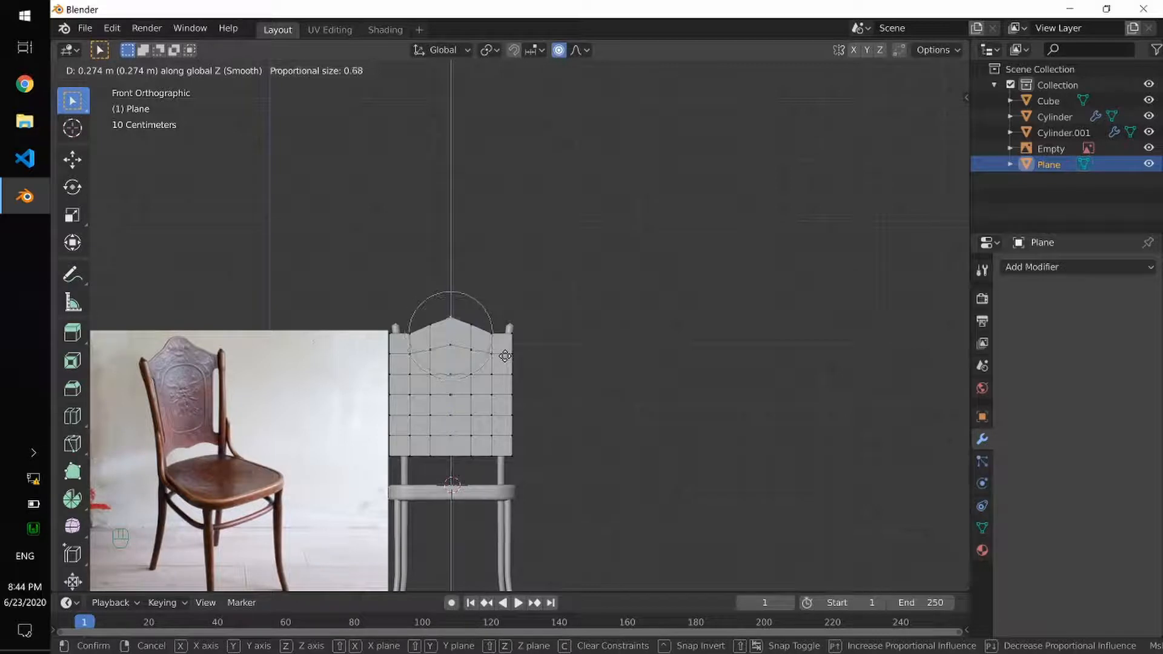
scroll(504, 356, up, 1)
scroll(505, 356, down, 2)
scroll(505, 356, down, 1)
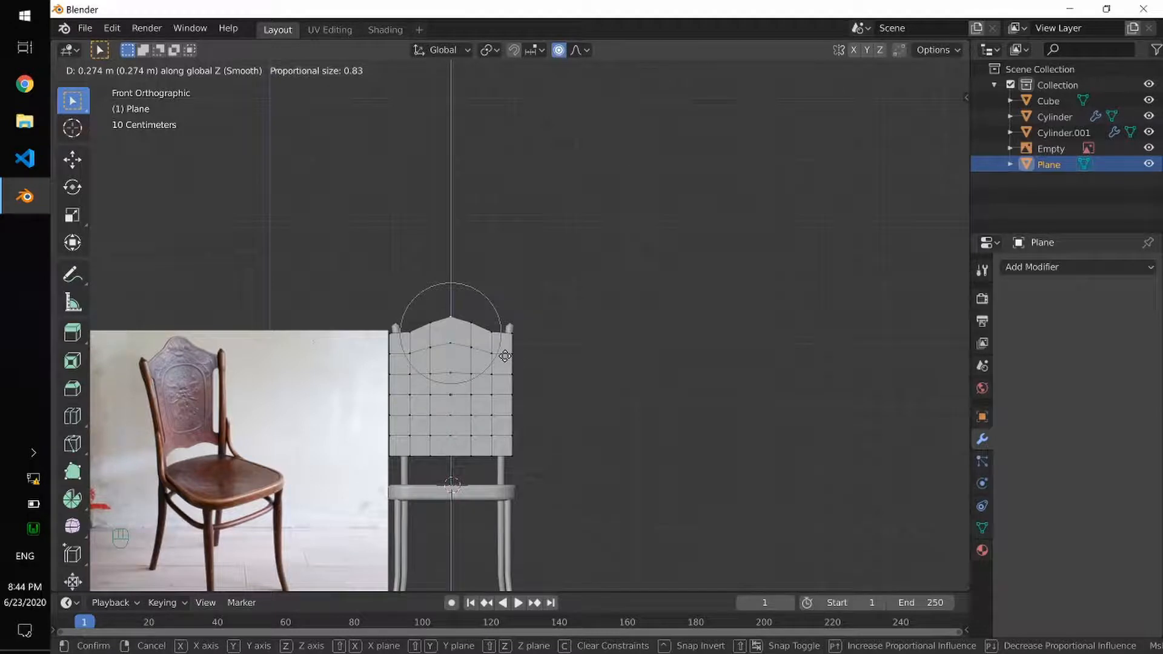
click(505, 356)
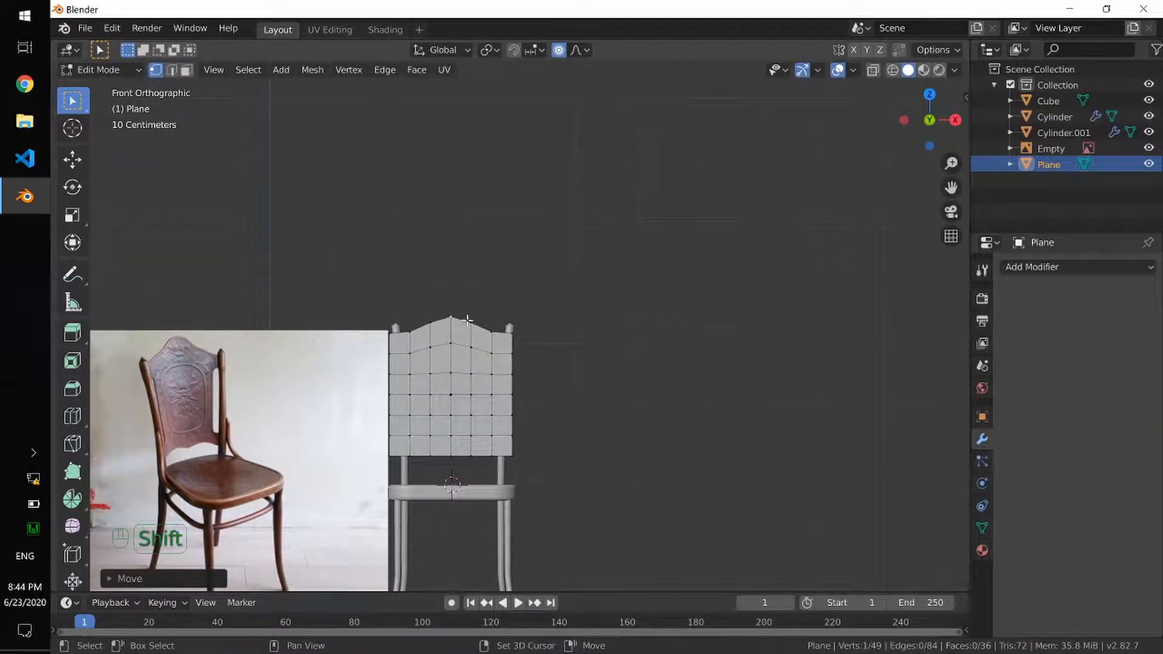
Raise the three middle vertices of the backrest's top edge about 0.06 m along Z with a smaller proportional size of about 0.5
shift+click(436, 326)
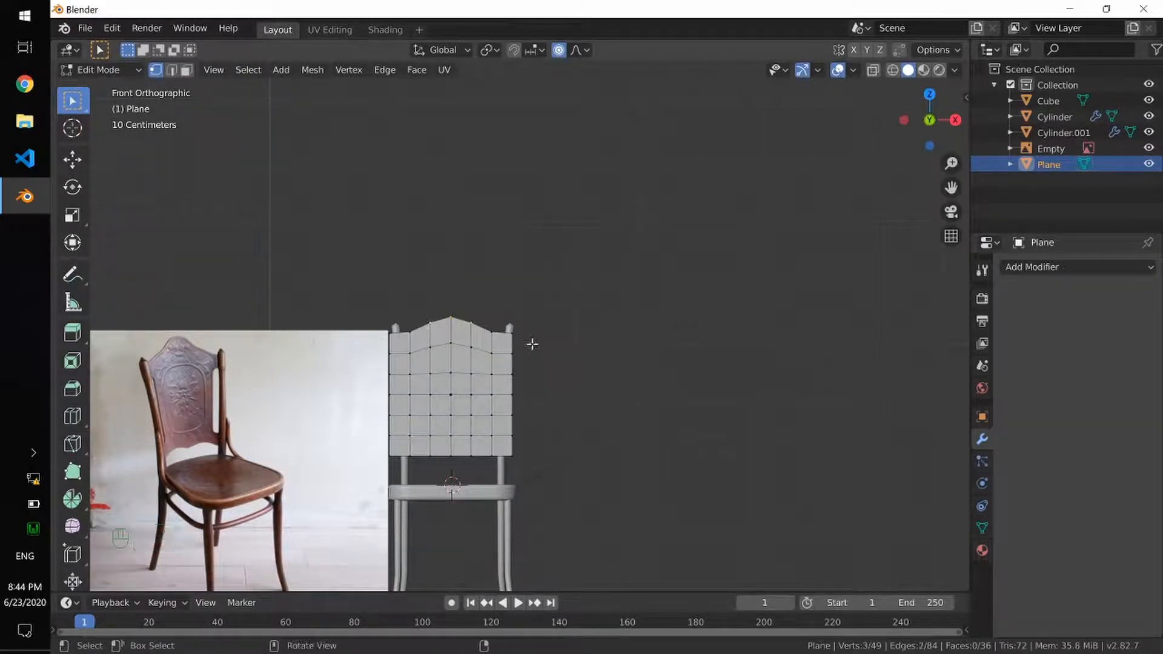
key(g)
key(z)
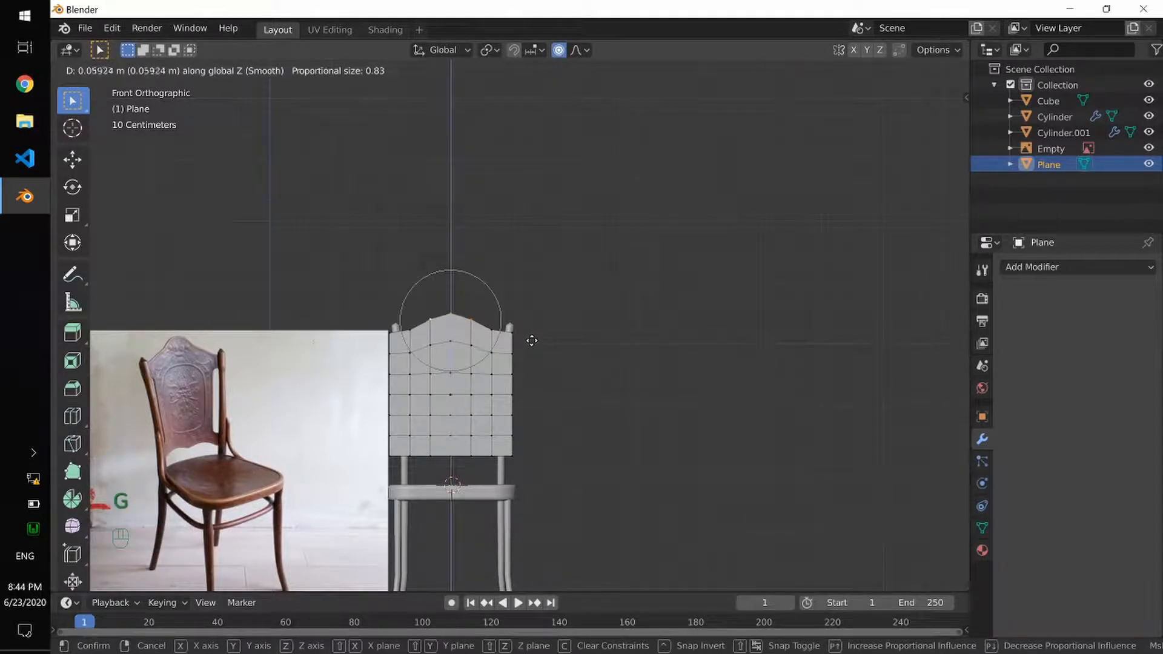
scroll(532, 341, up, 2)
scroll(531, 341, up, 3)
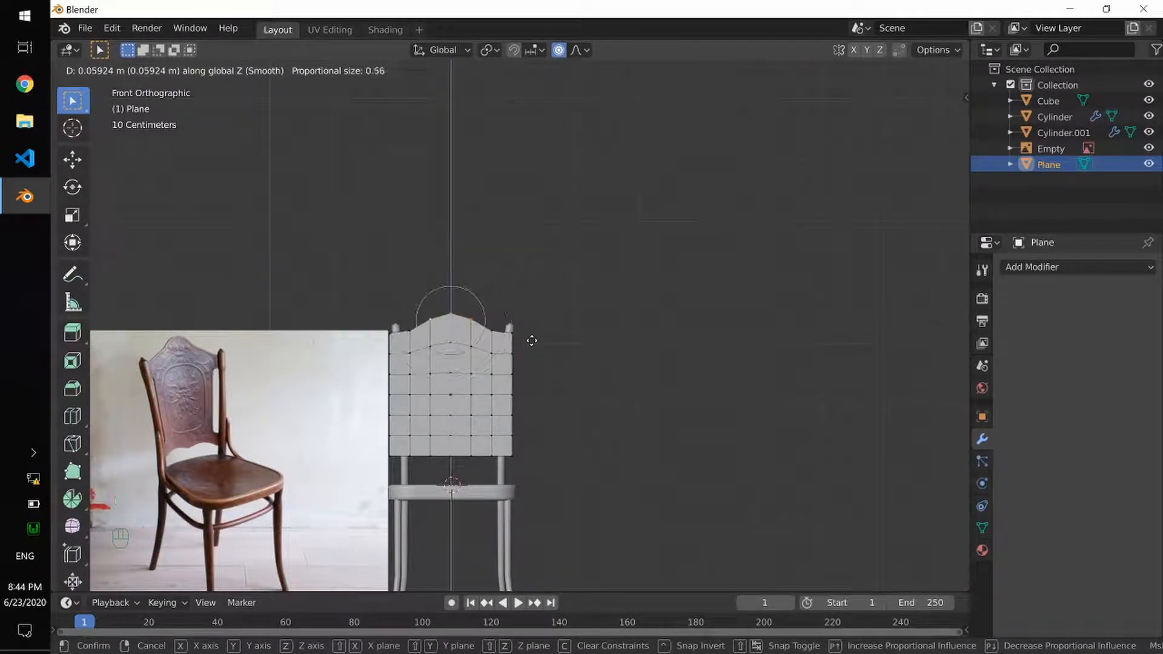
click(531, 341)
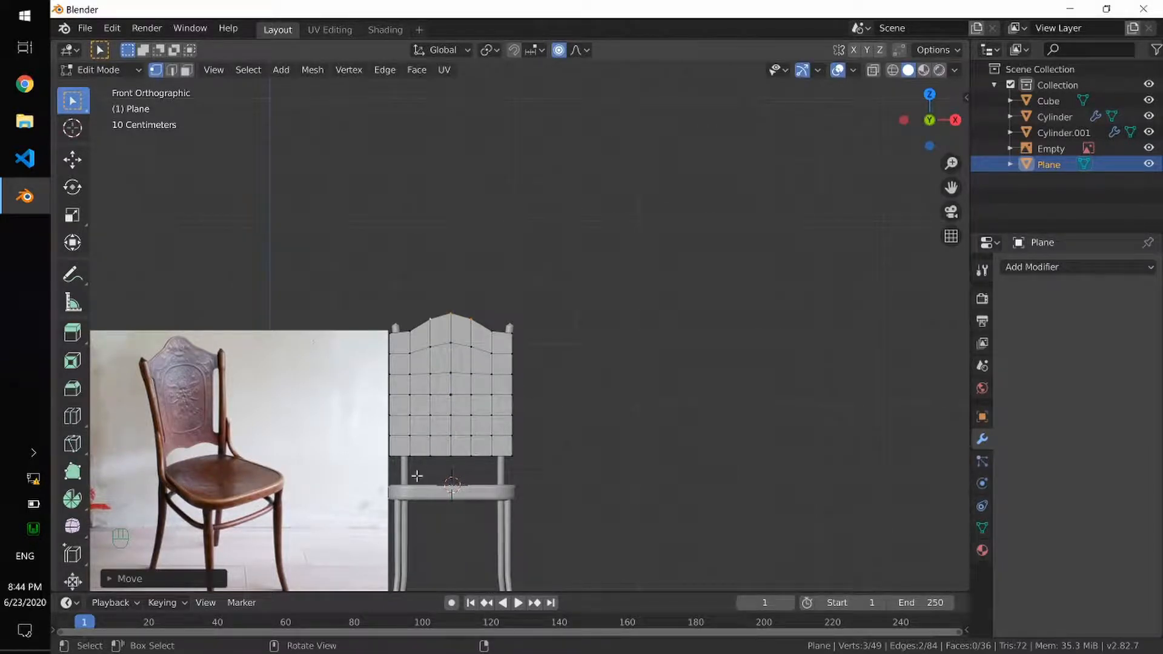
Raise the two vertices on each side of the centre of the backrest's bottom edge about 0.1 m along Z with proportional editing
click(473, 455)
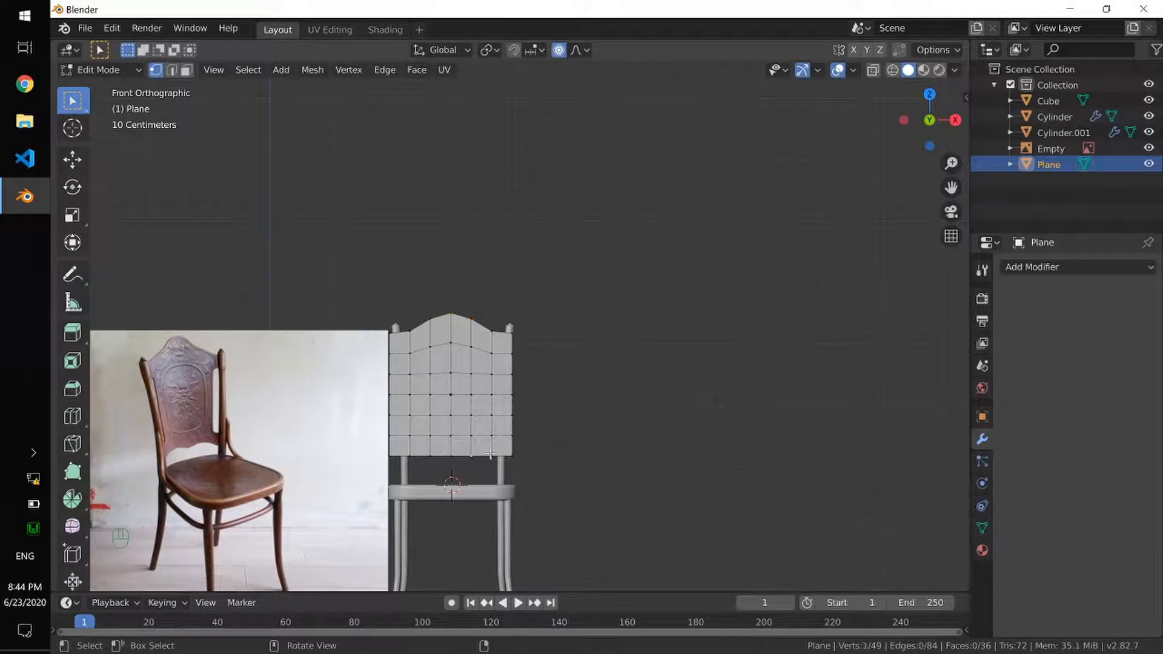
shift+click(441, 461)
scroll(472, 470, up, 3)
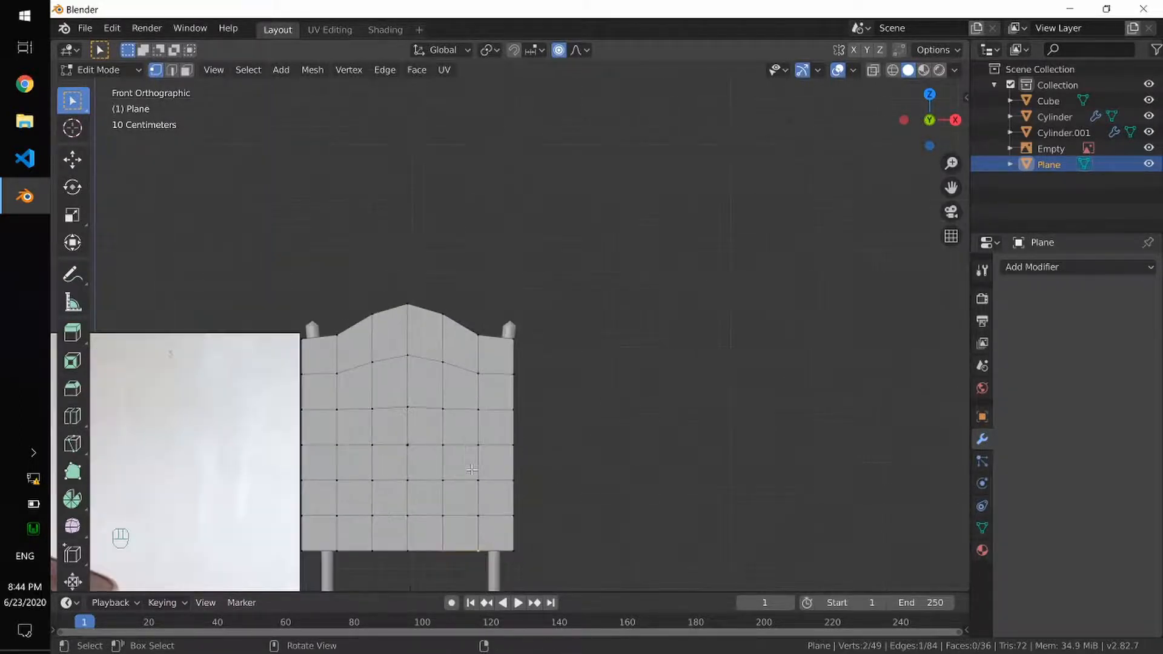
alt+shift+drag(371, 577, 407, 419)
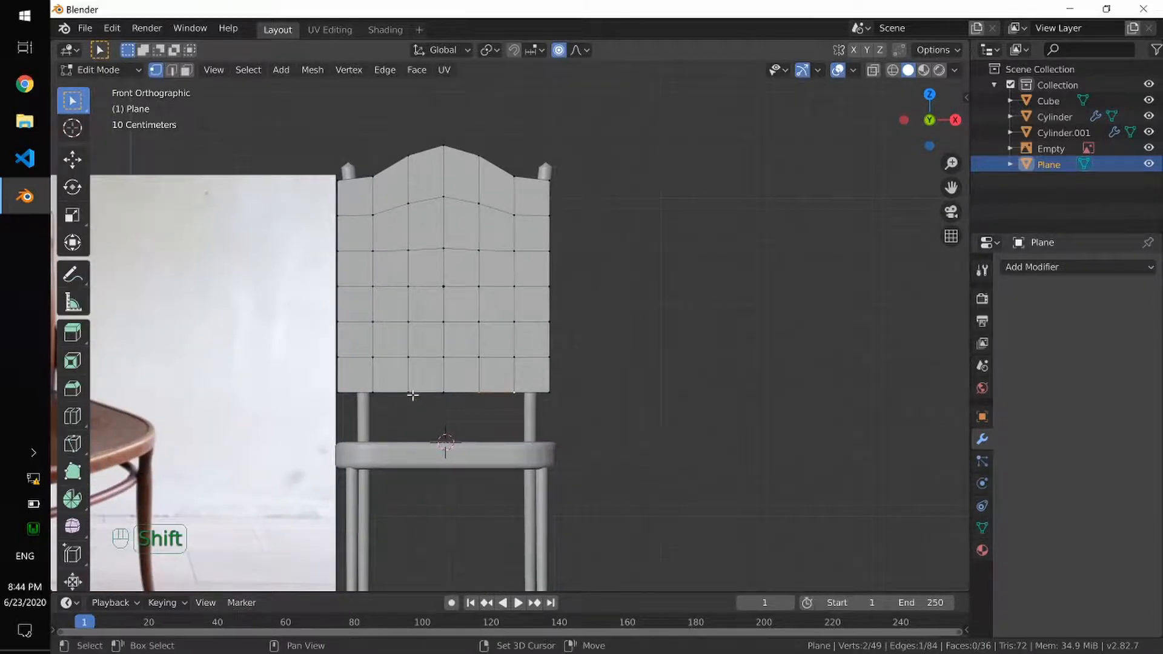
shift+click(380, 393)
key(g)
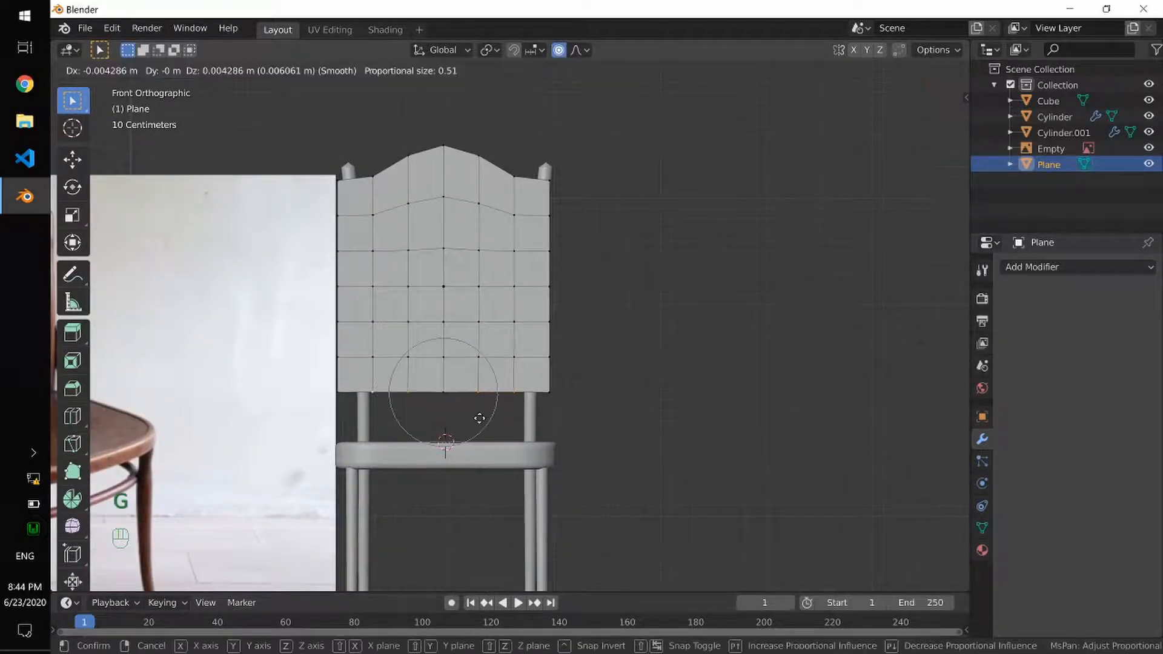
key(z)
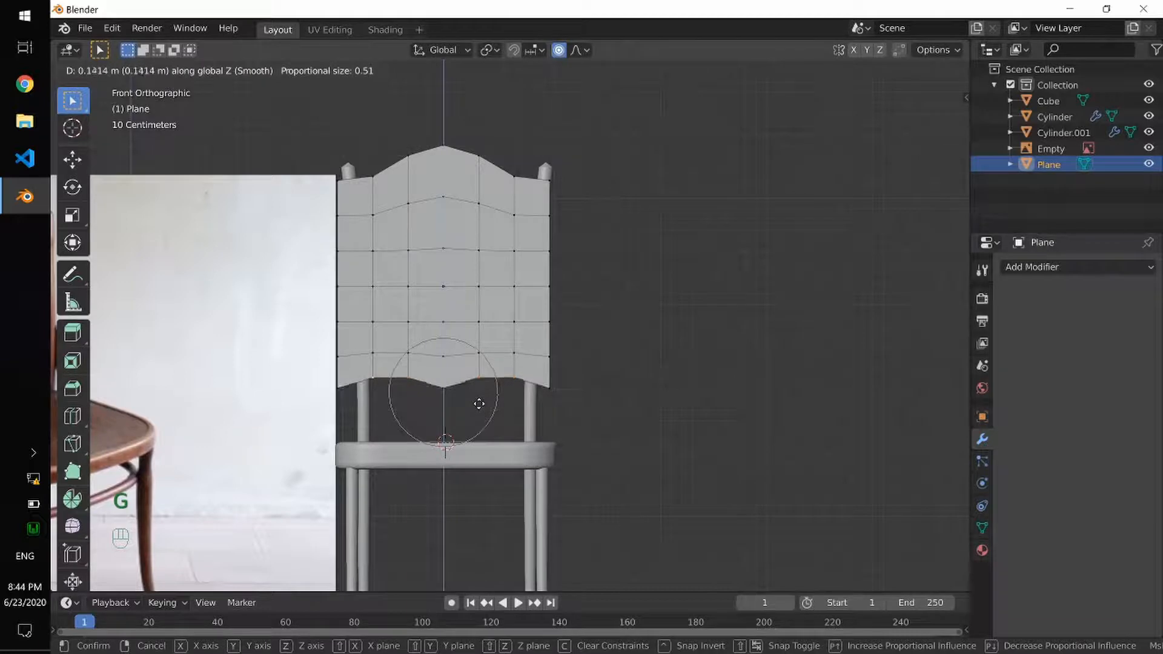
click(478, 407)
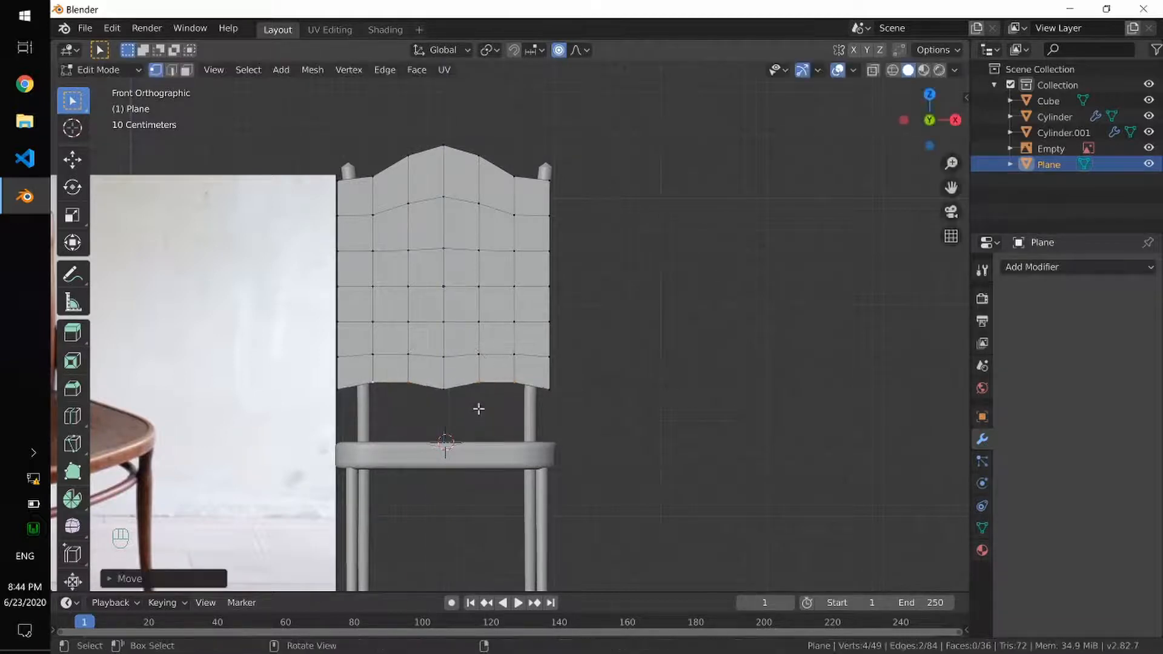
Turn off proportional editing and delete the four middle faces in each outermost column of the backrest, keeping the top and bottom rows
alt+shift+drag(254, 290, 445, 271)
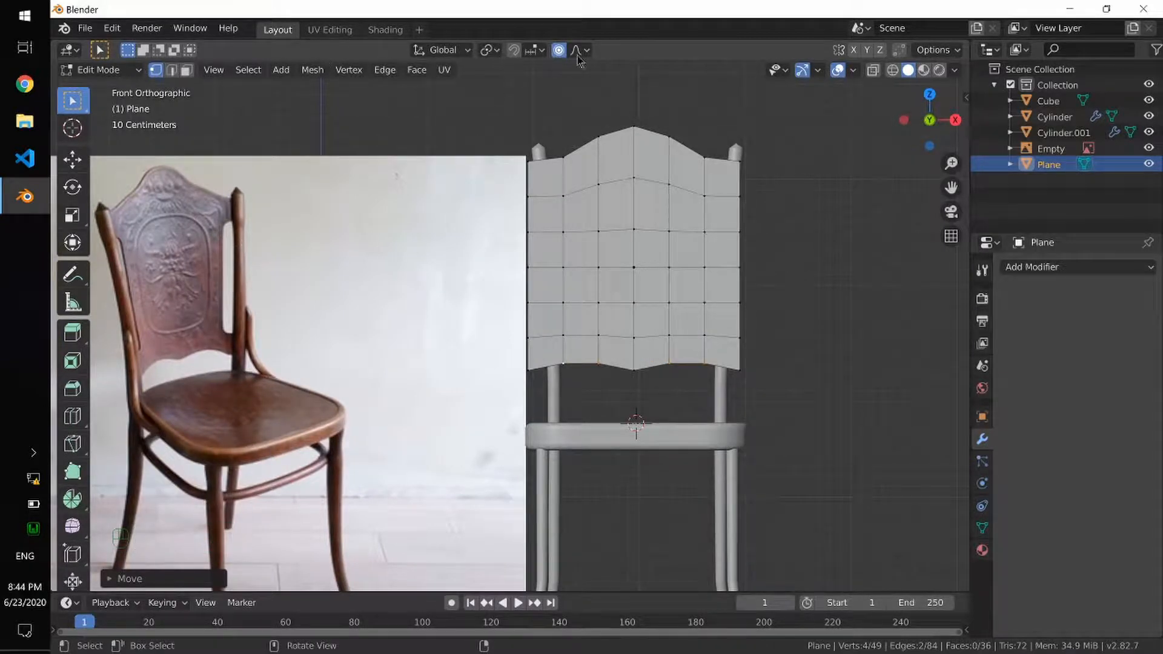
click(558, 50)
click(187, 70)
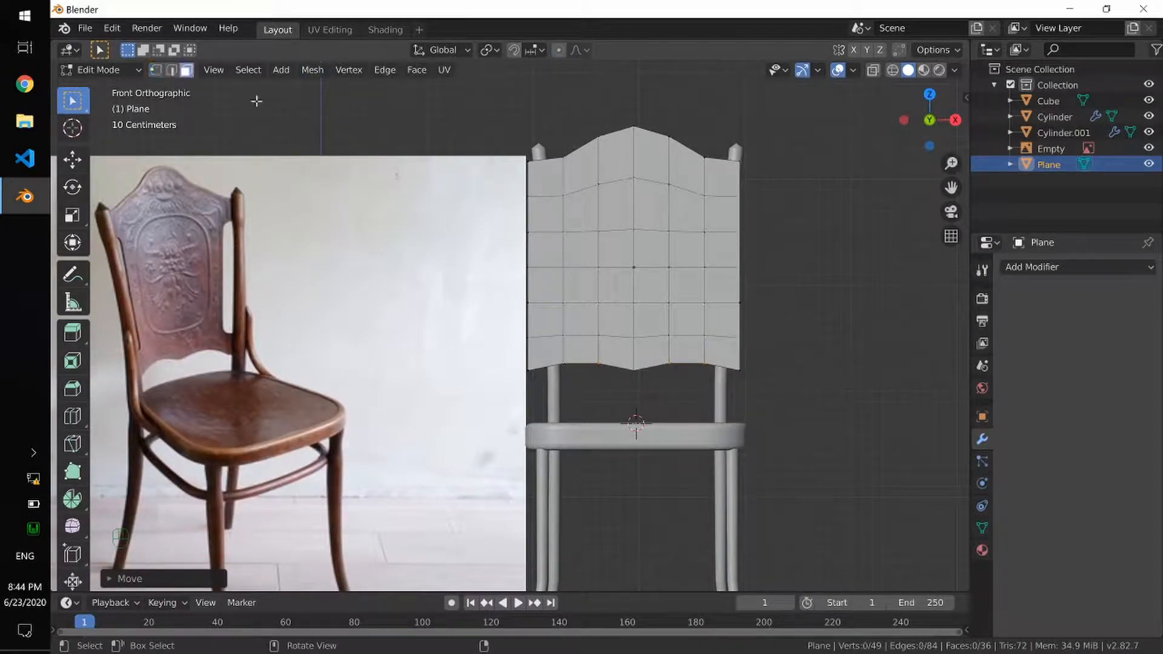
shift+click(545, 213)
shift+click(544, 249)
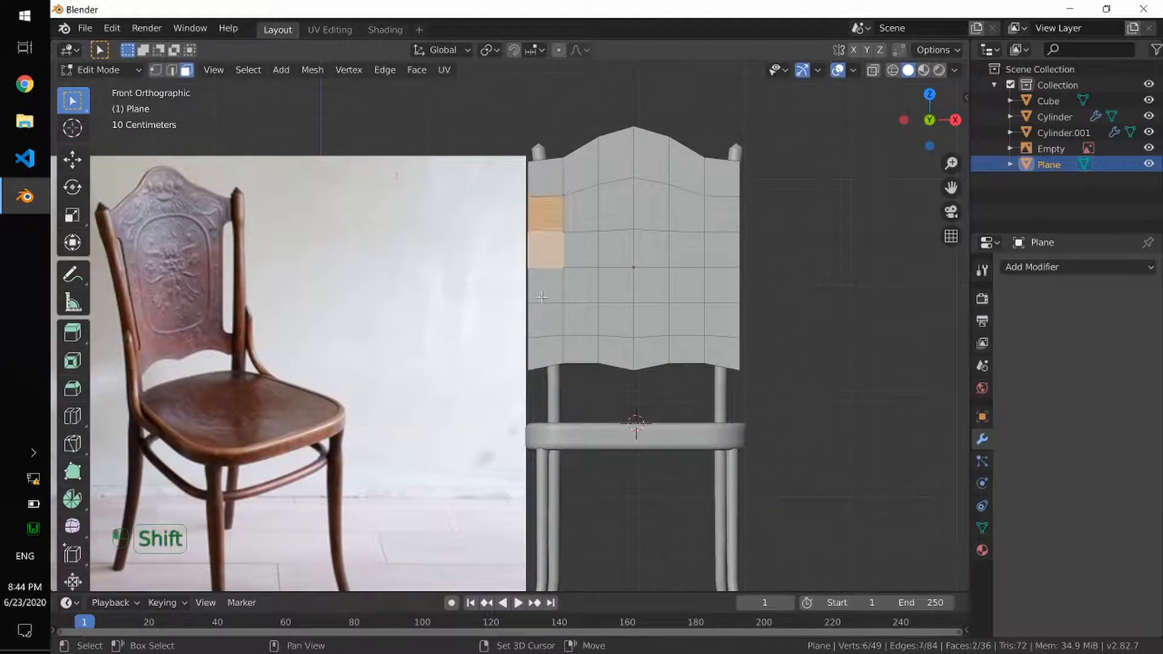
shift+click(543, 285)
shift+click(543, 319)
shift+click(714, 327)
shift+click(716, 286)
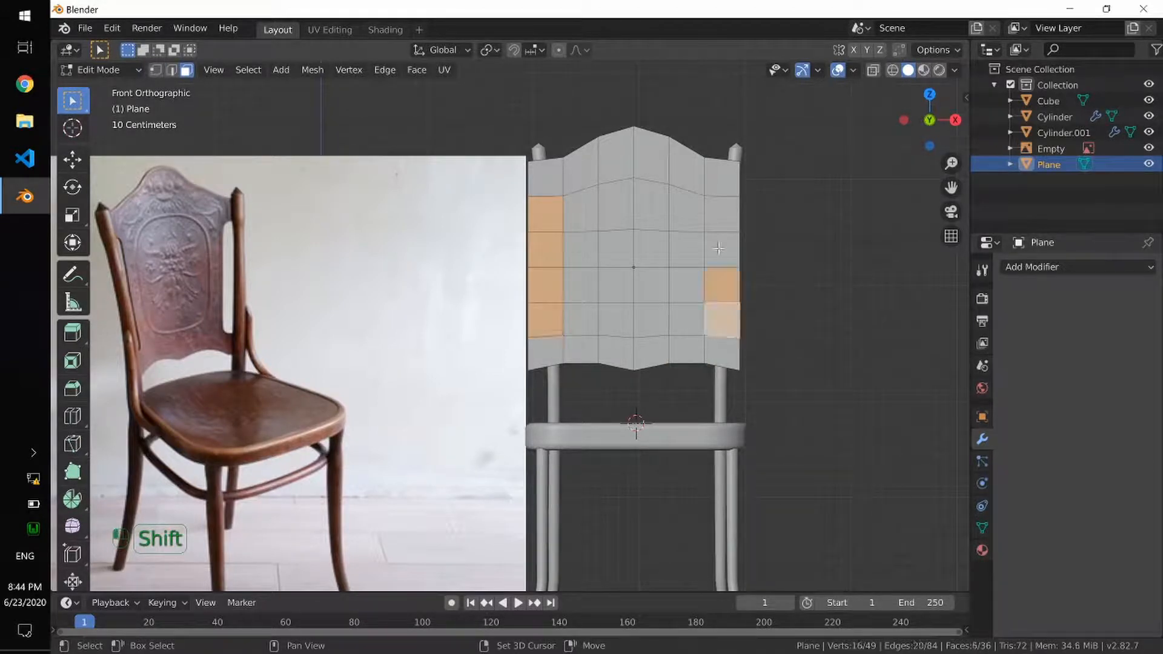
shift+click(717, 248)
shift+click(720, 216)
key(x)
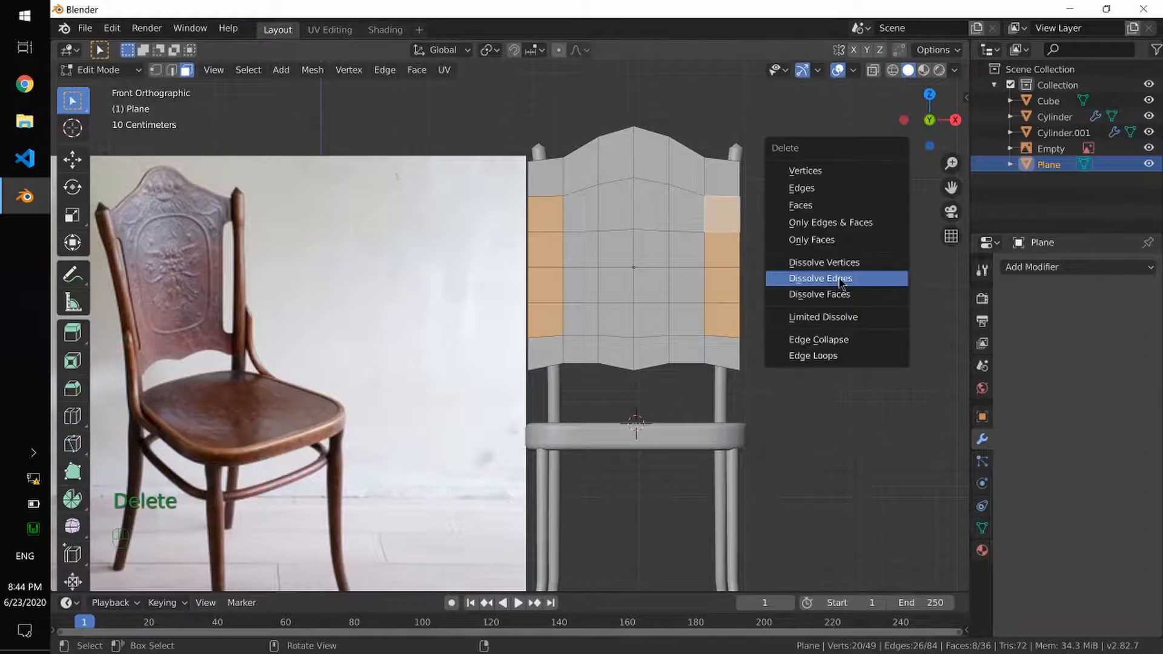
click(822, 204)
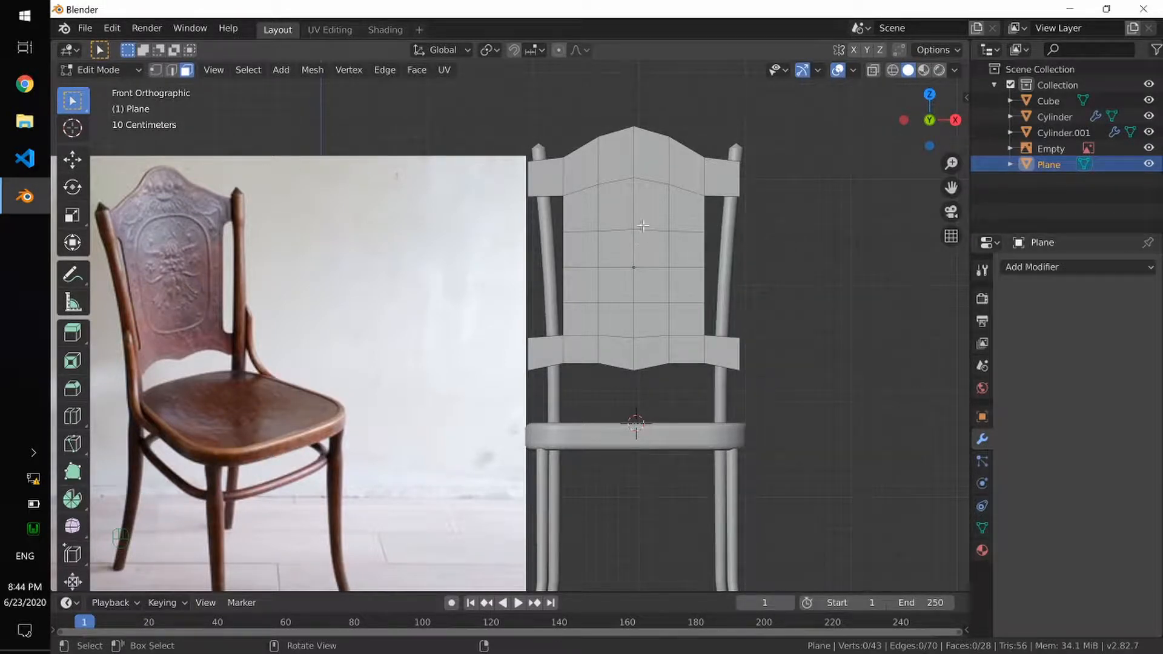
Scale the four outer side edges of the backrest's upper and lower tabs inward along X so they end on the back posts
key(Tab)
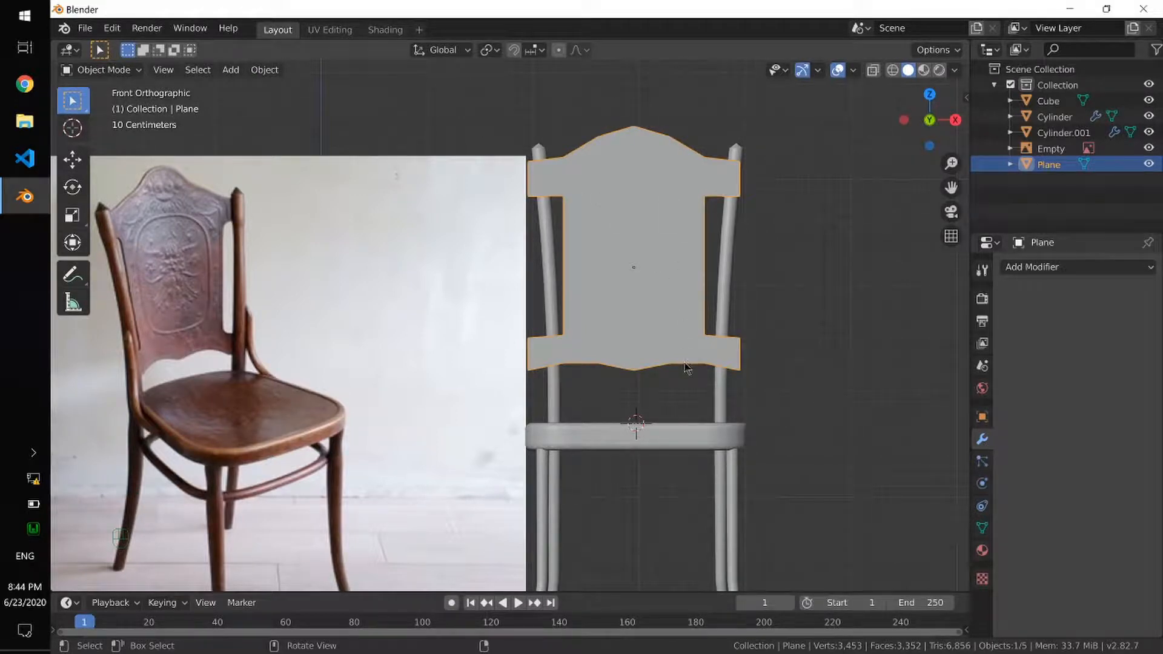
key(Tab)
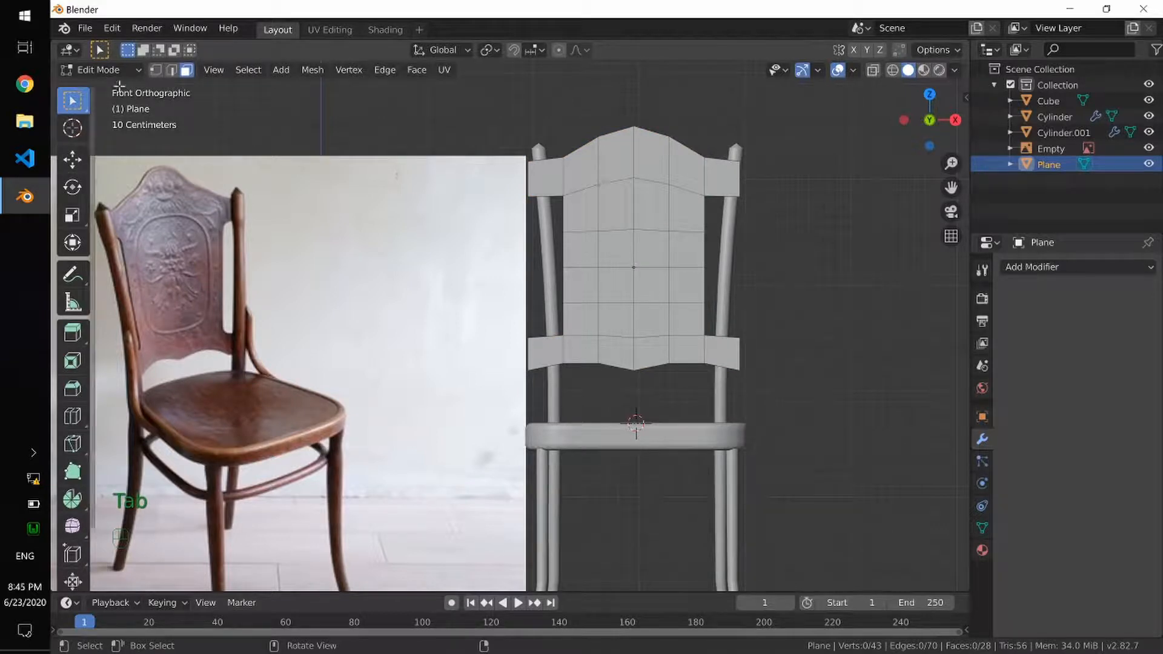
key(2)
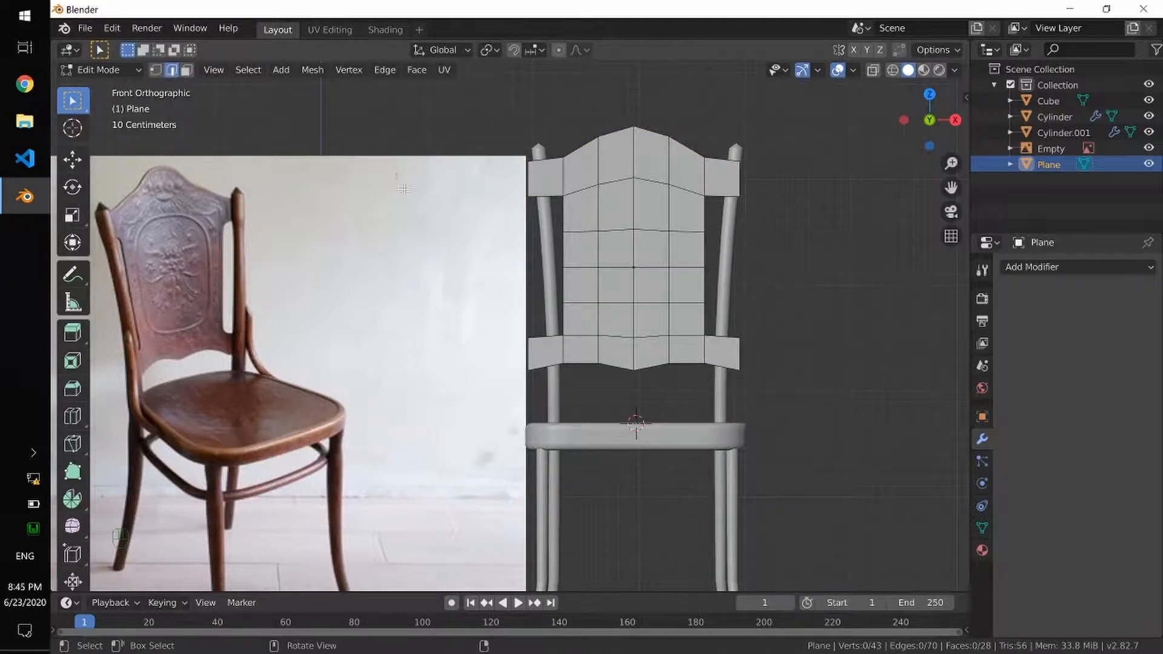
click(529, 177)
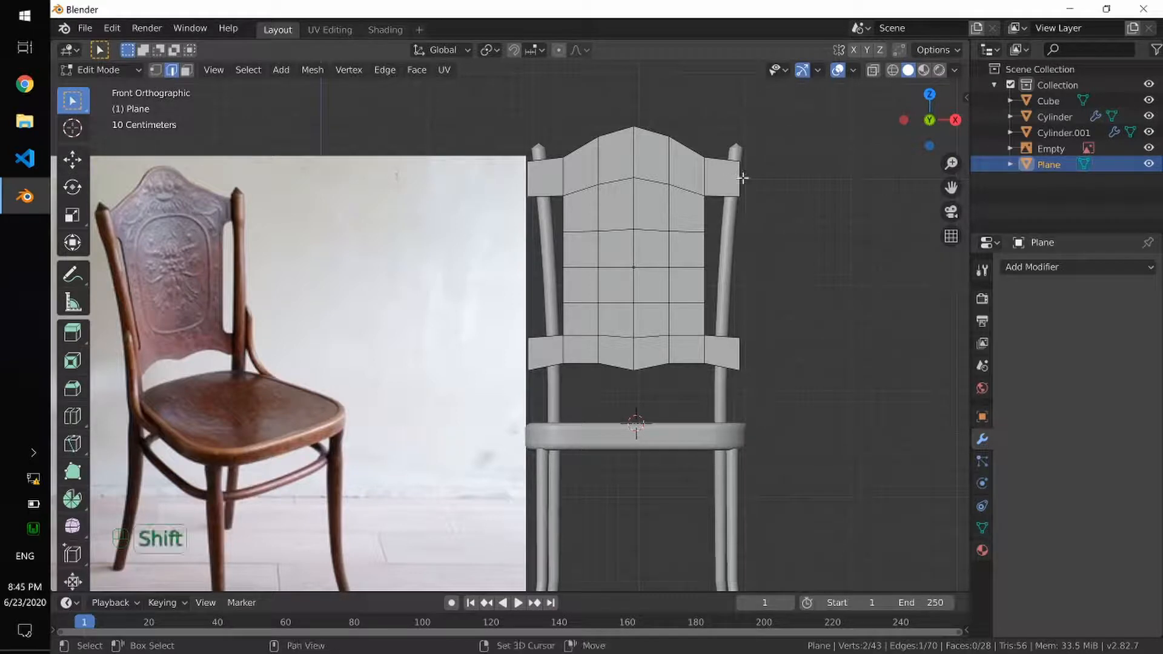
click(740, 179)
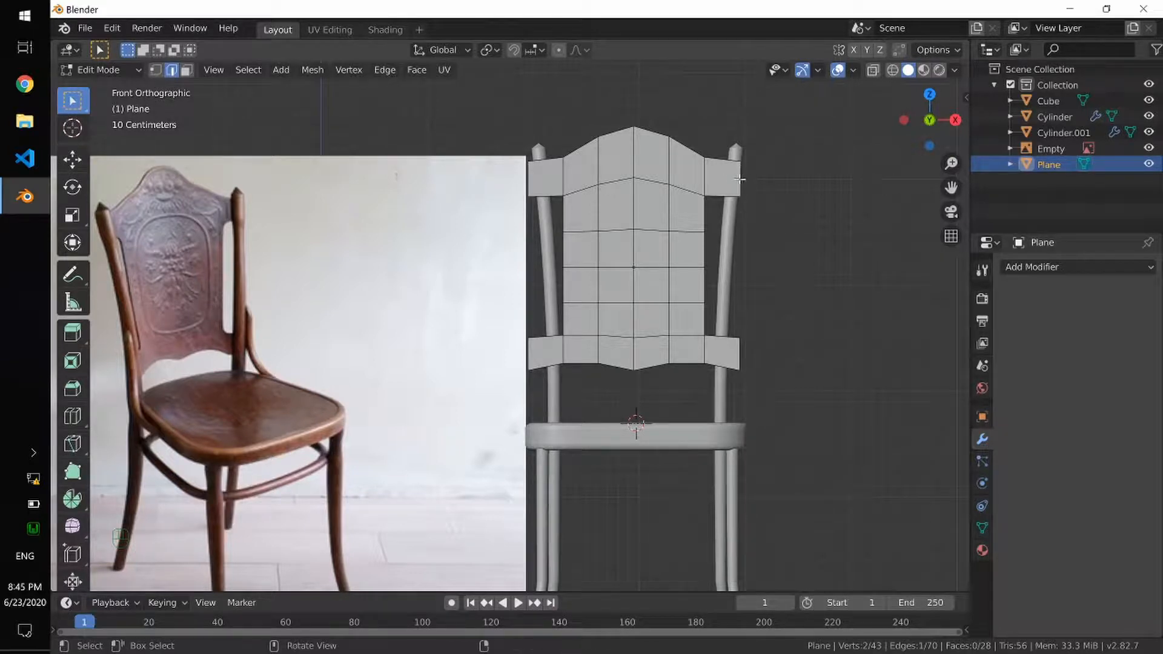
shift+click(520, 183)
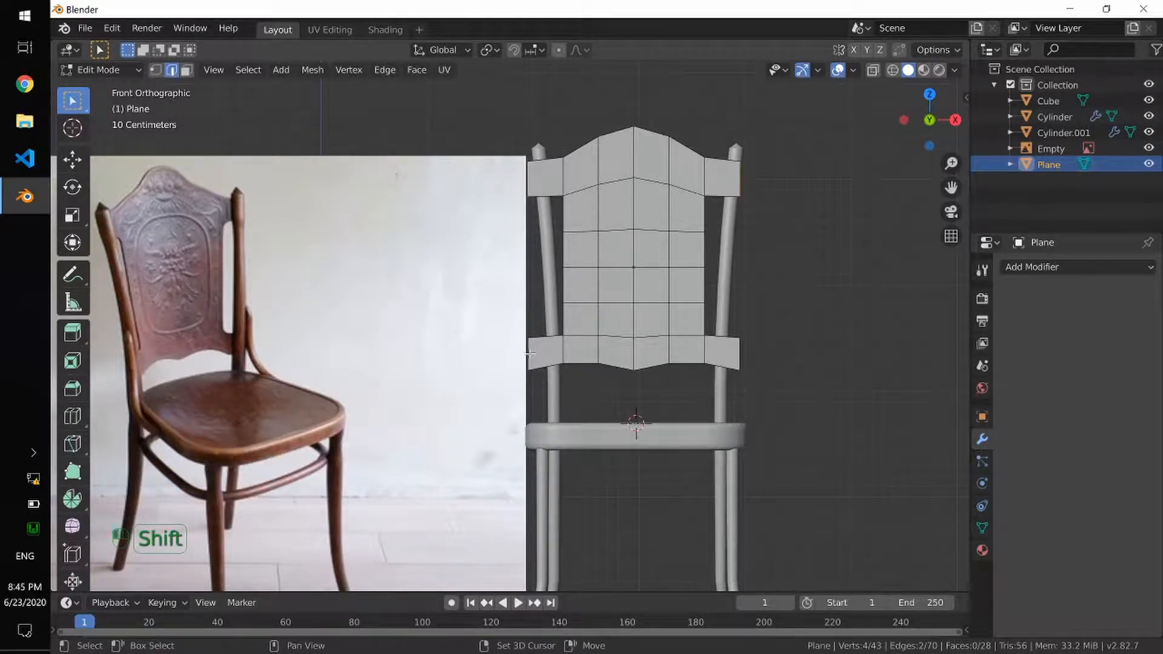
shift+click(735, 352)
shift+click(738, 353)
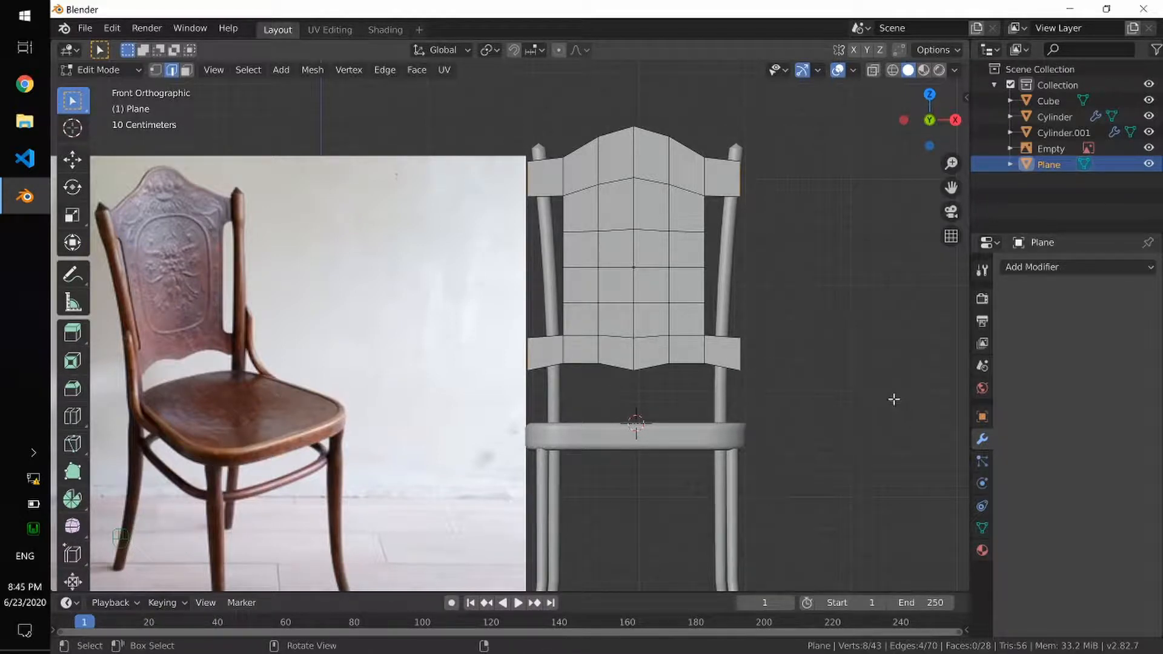
key(s)
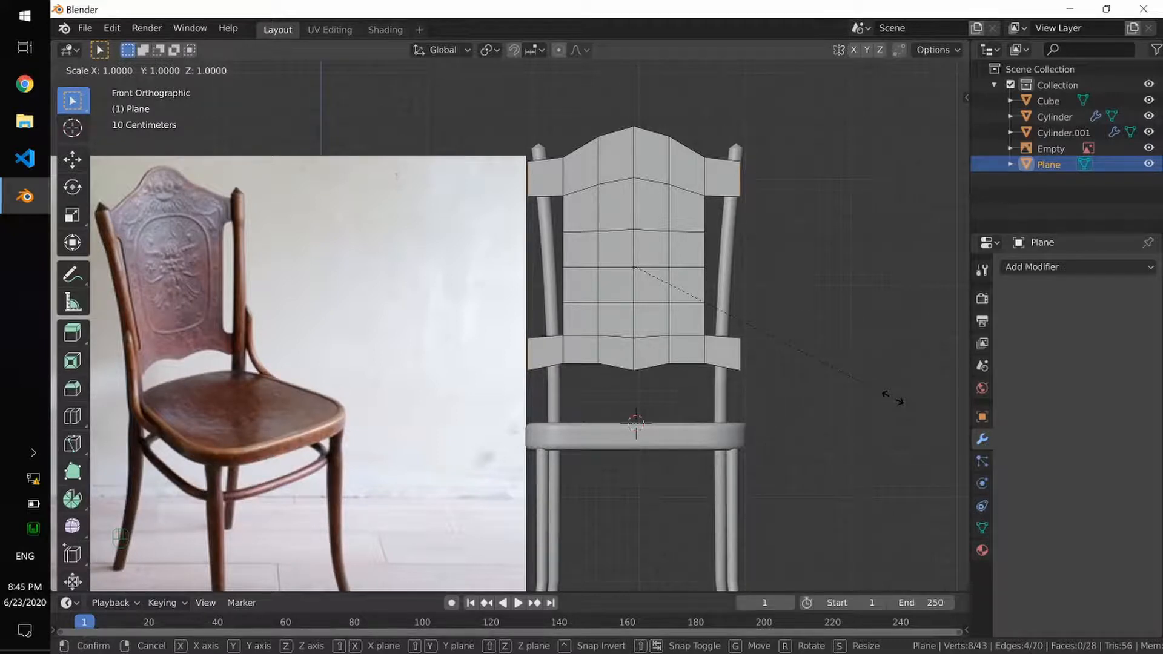
key(x)
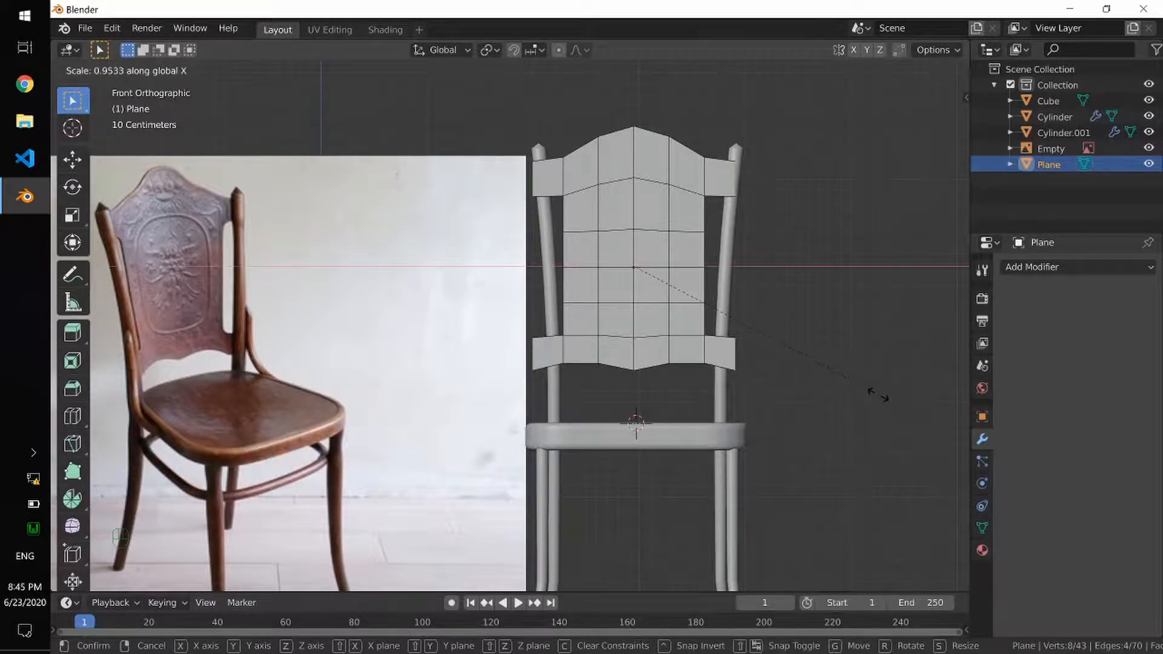
click(866, 393)
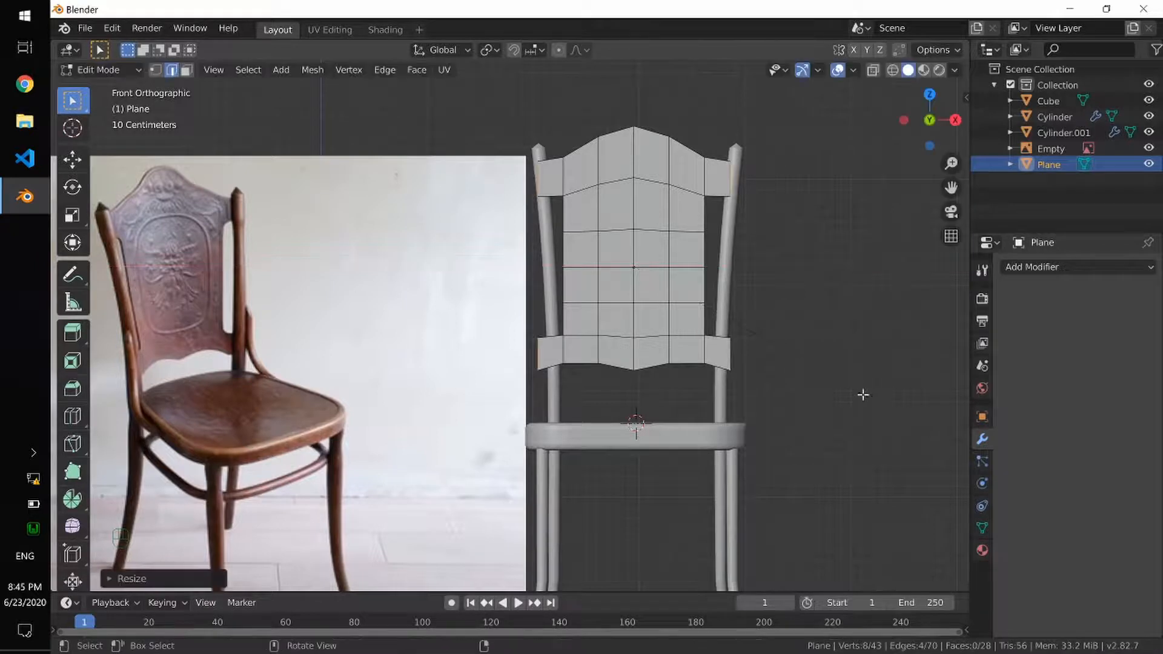
Add a Subdivision Surface modifier to the backrest and insert an edge loop close to each outer end of its upper tabs
click(1030, 268)
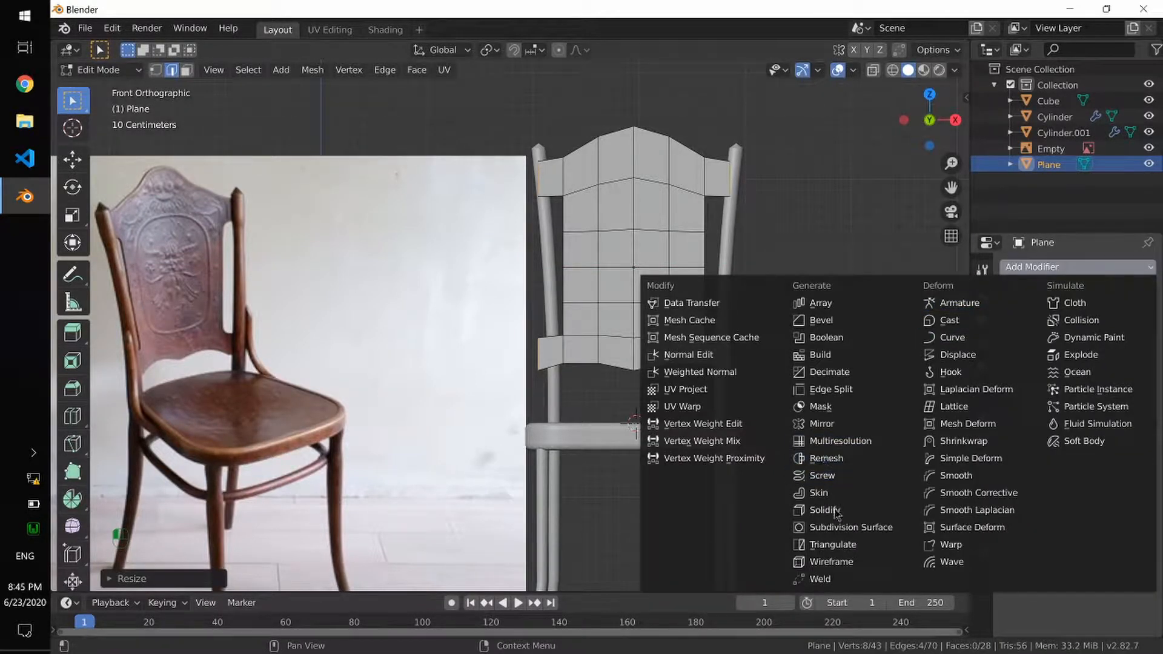
click(835, 530)
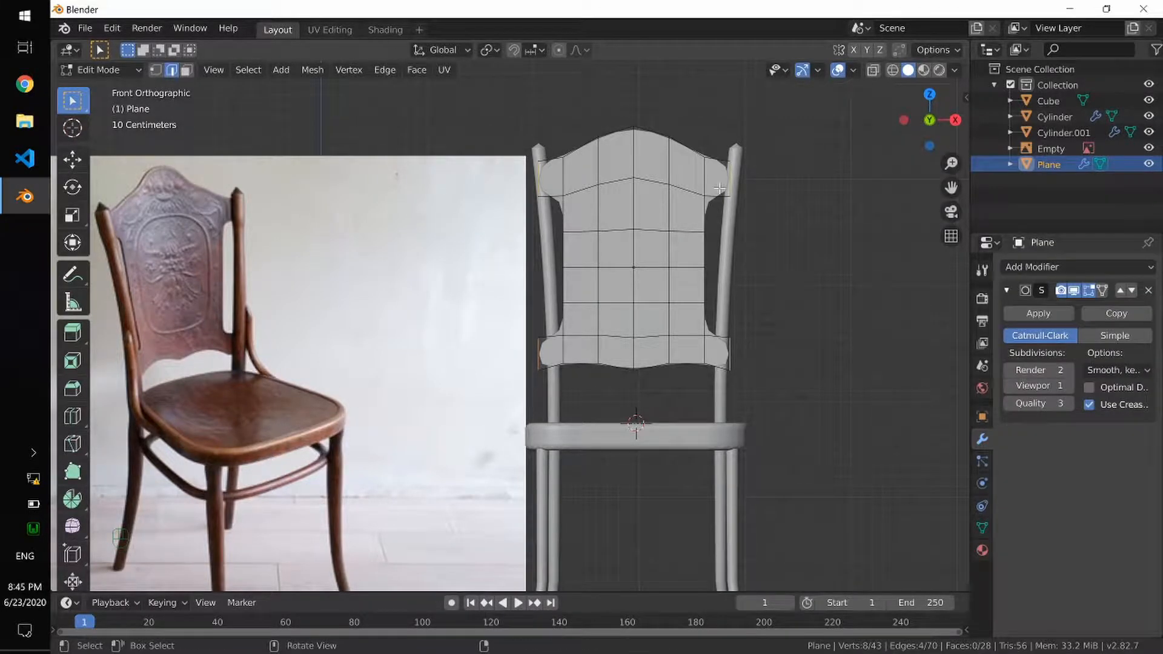
key(ctrl)
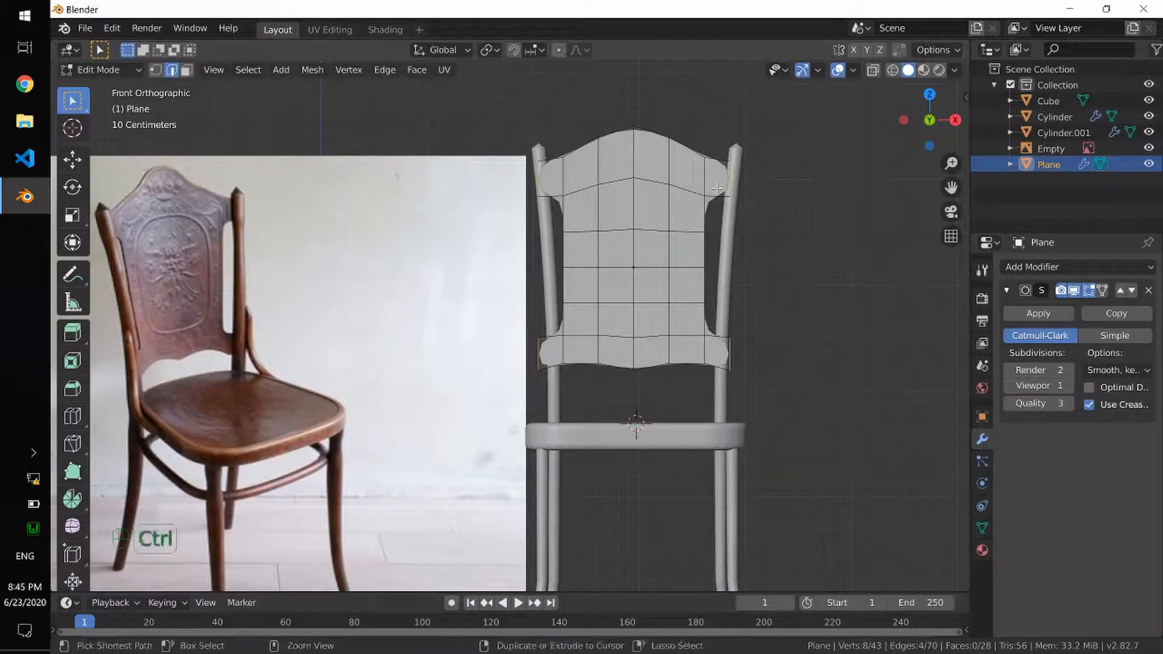
key(ctrl+r)
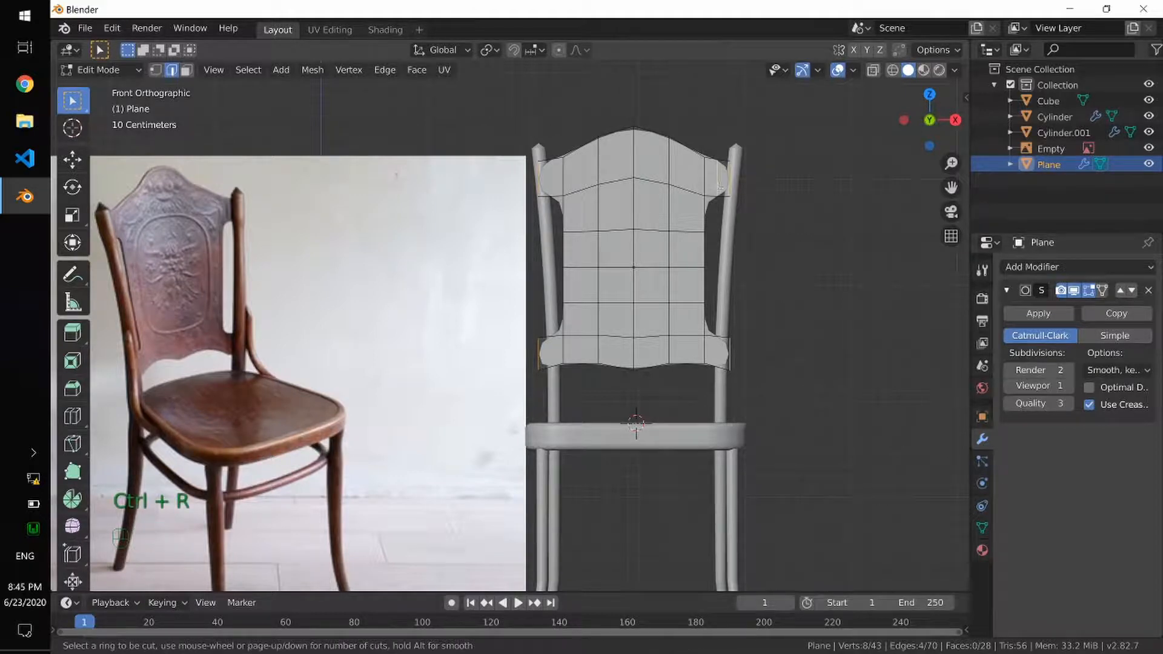
click(721, 187)
click(724, 189)
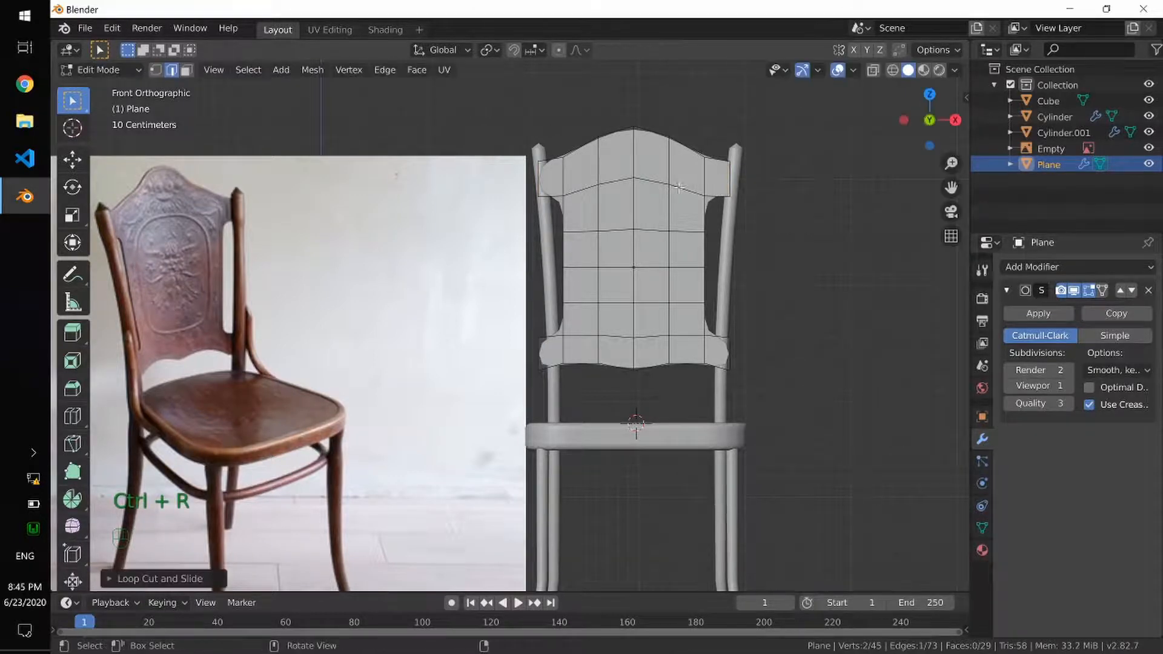
key(ctrl+r)
click(553, 189)
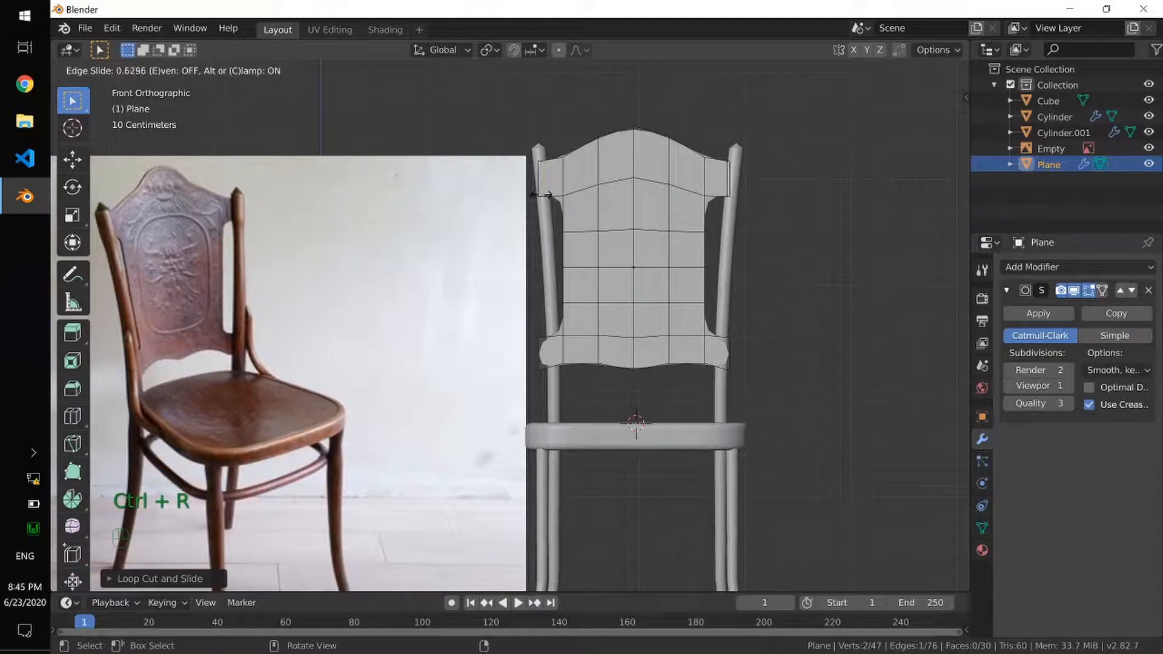
click(541, 194)
Insert an edge loop close to each outer end of the backrest's two lower tabs to sharpen their corners
key(ctrl+r)
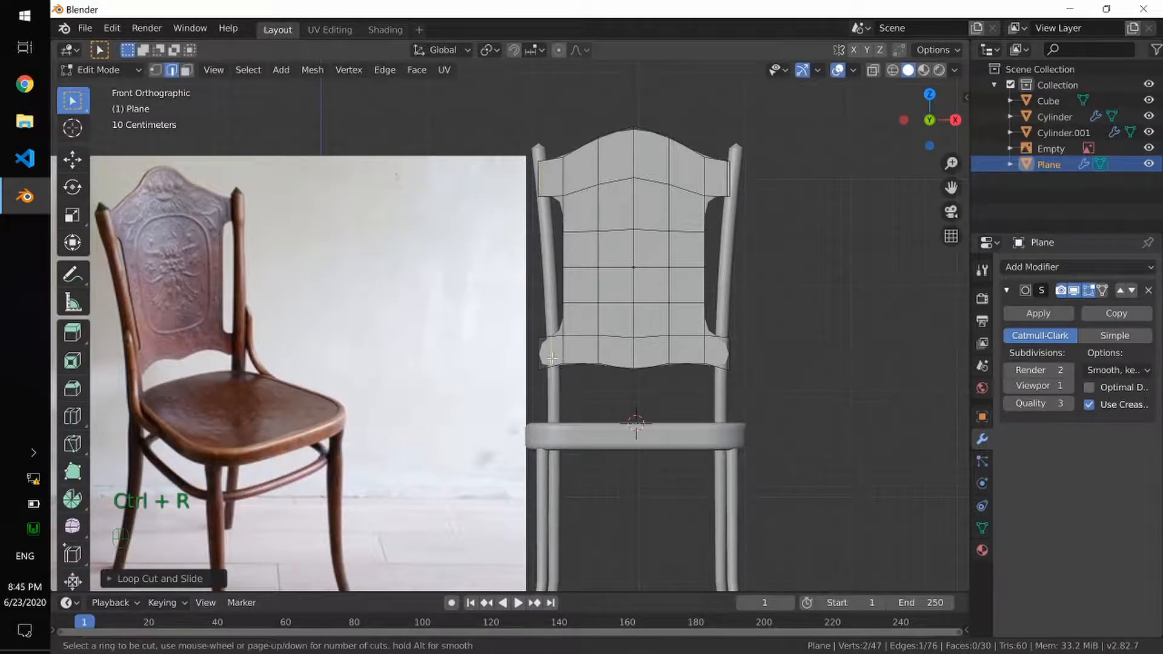
click(549, 359)
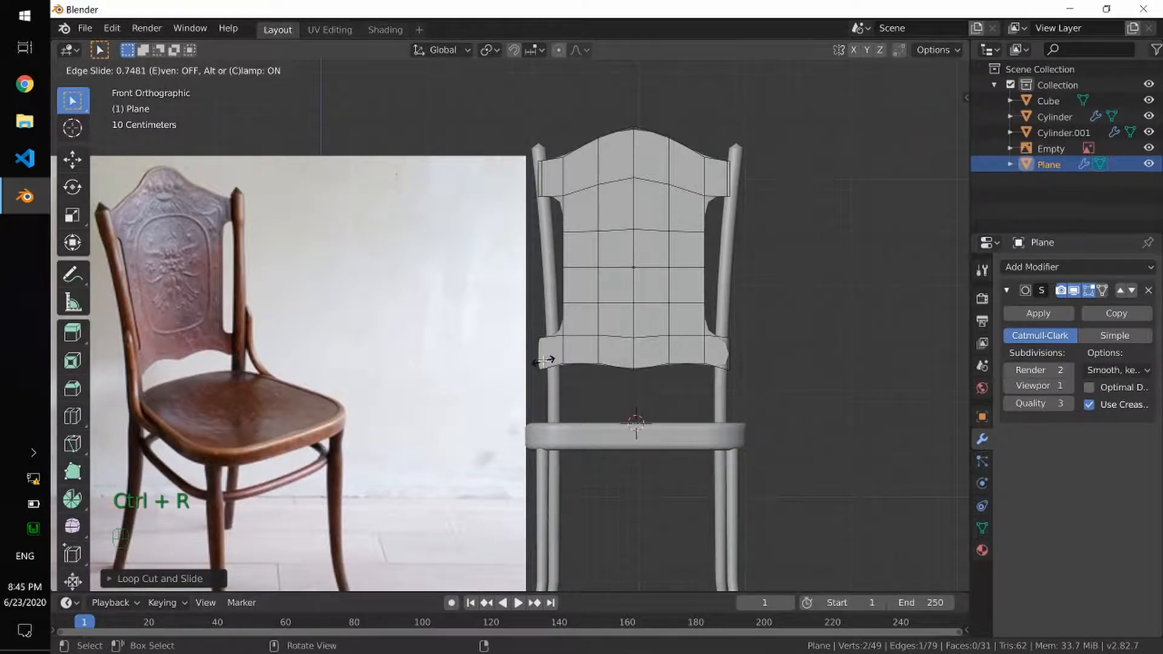
click(544, 359)
key(ctrl+r)
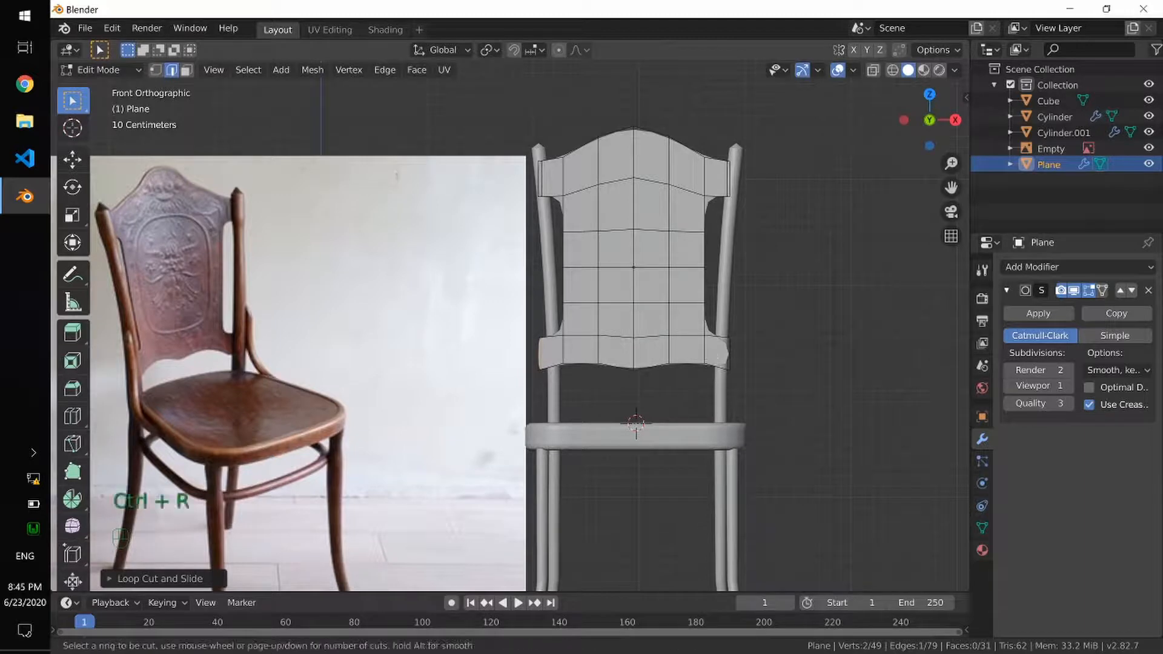
click(724, 356)
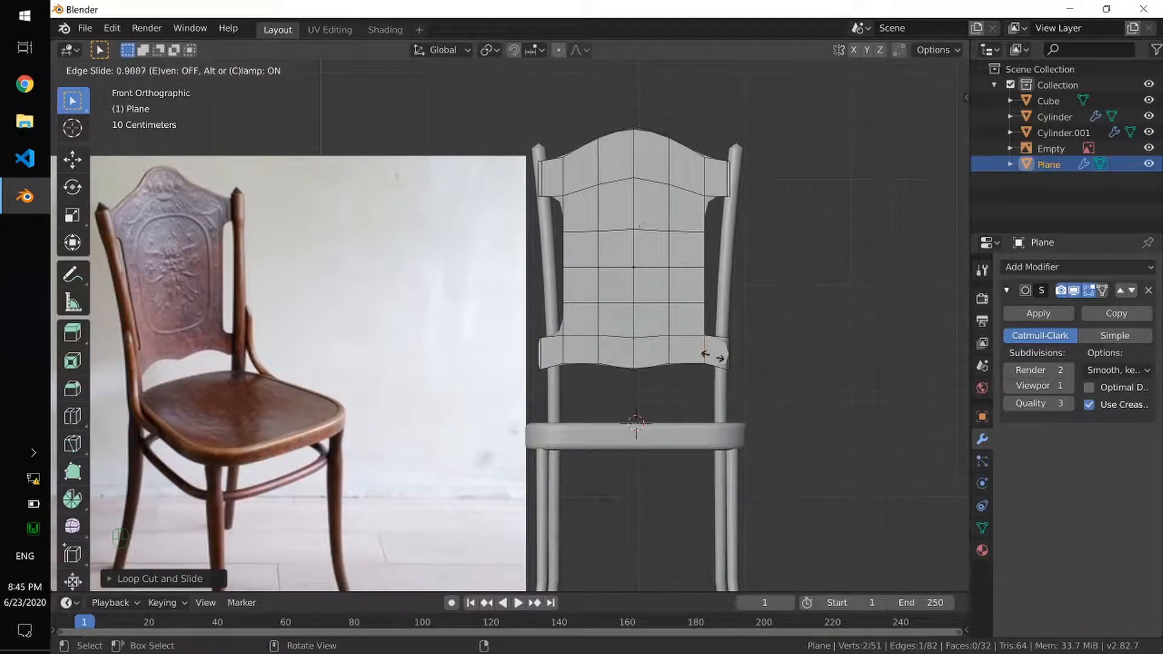
click(730, 376)
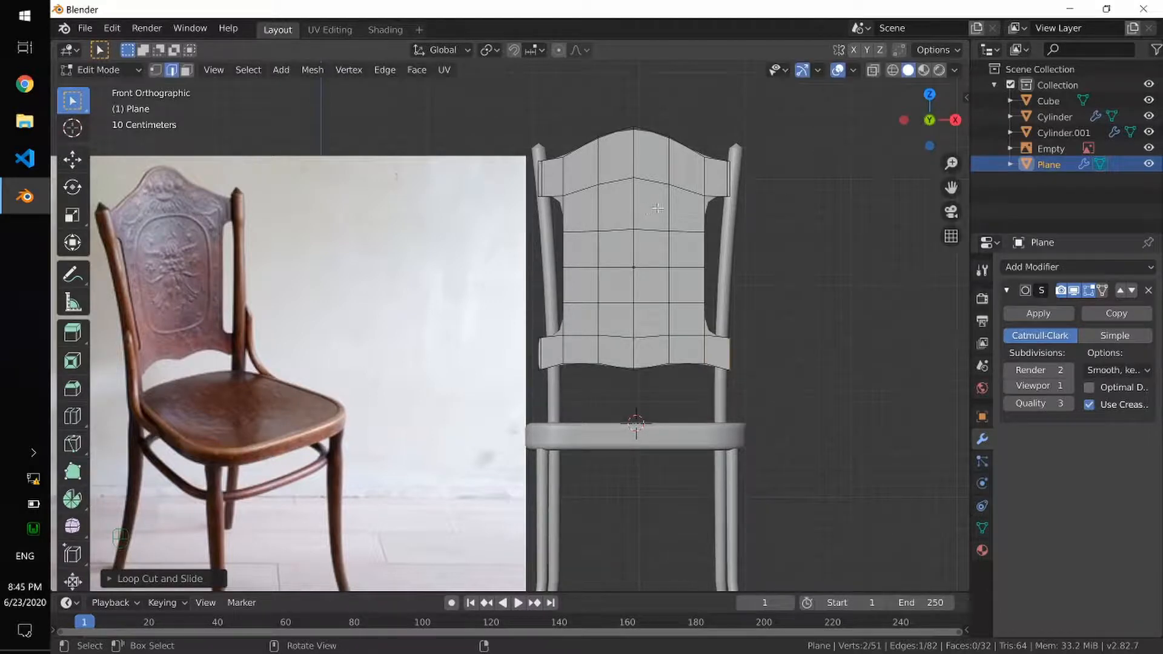
Scale the whole backrest down slightly in Object Mode and nudge it so it is centred between the back posts
key(Tab)
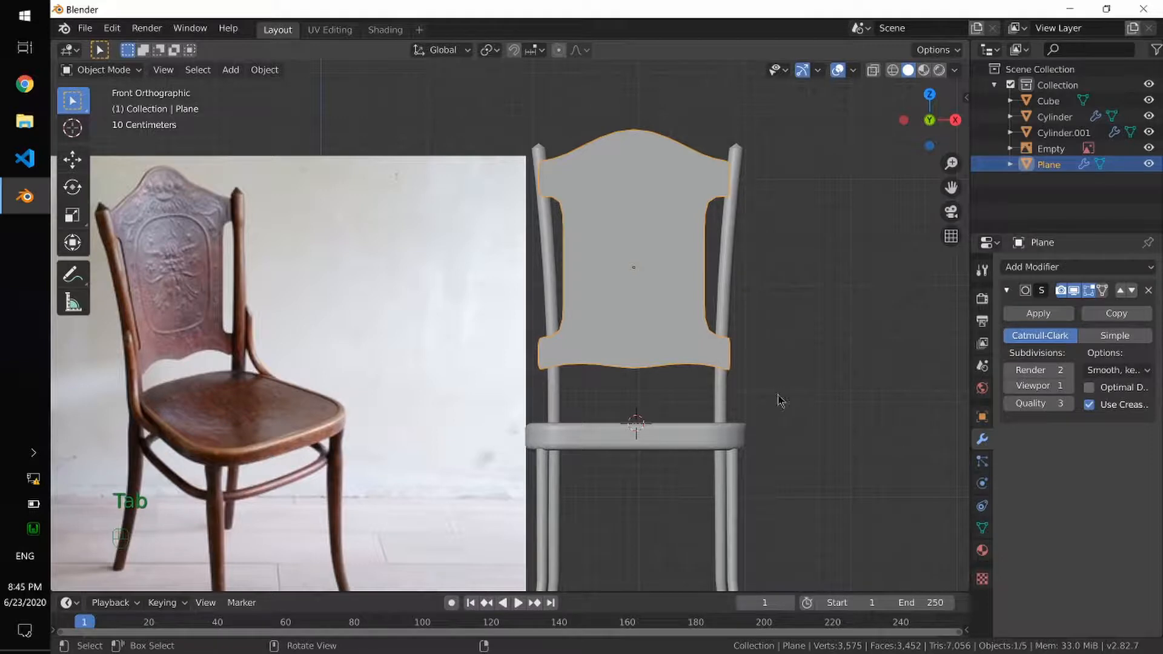
key(s)
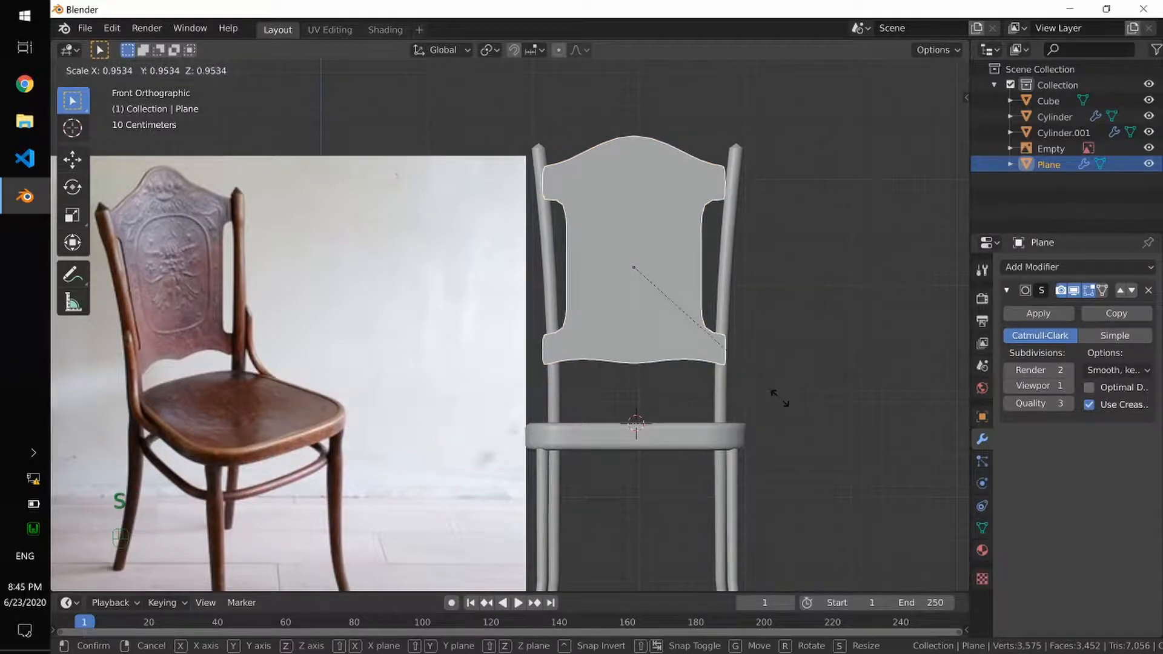
click(773, 398)
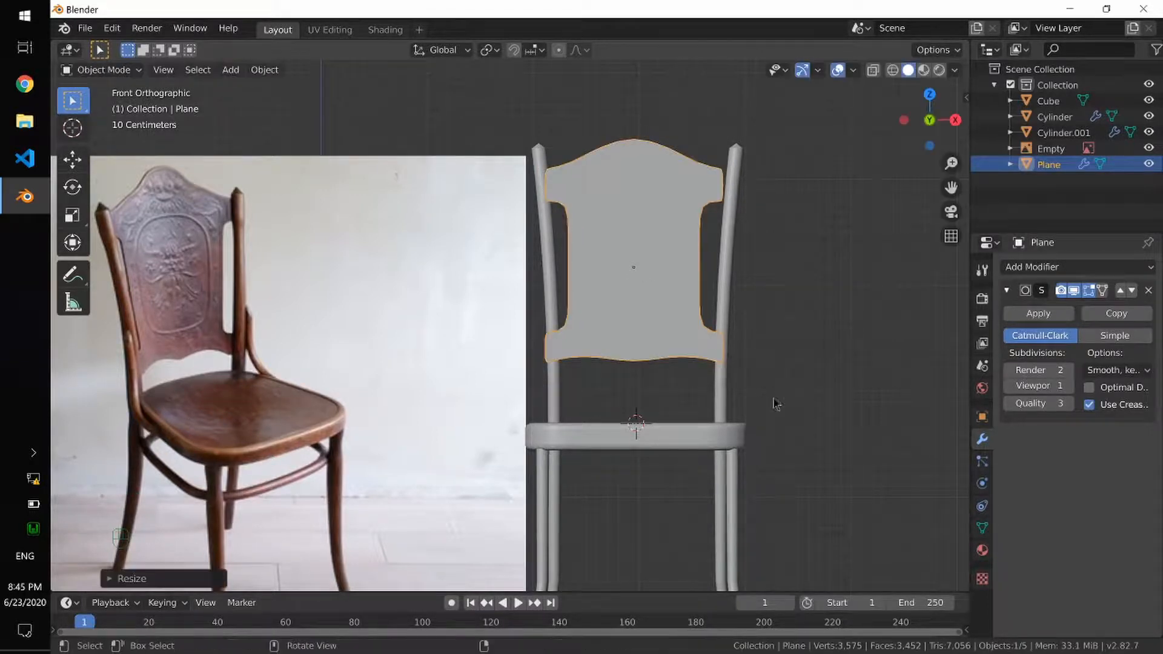
key(g)
right_click(770, 380)
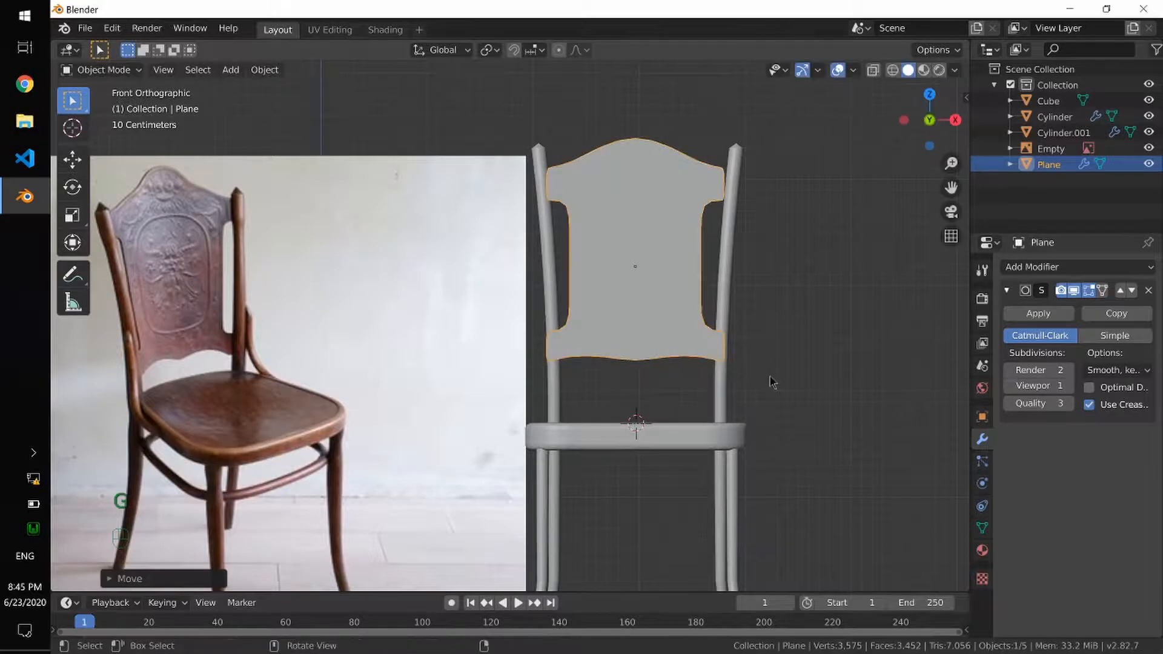
Raise the backrest's top centre vertex about 0.18 m using proportional editing with a size of 0.29
key(Tab)
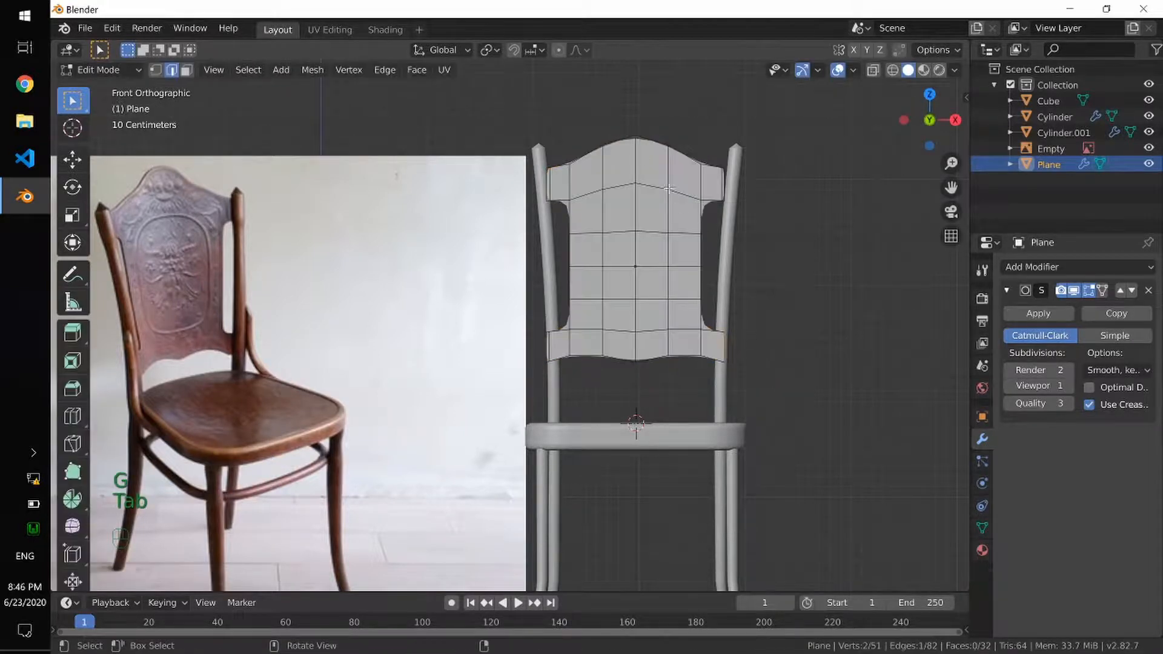
click(638, 145)
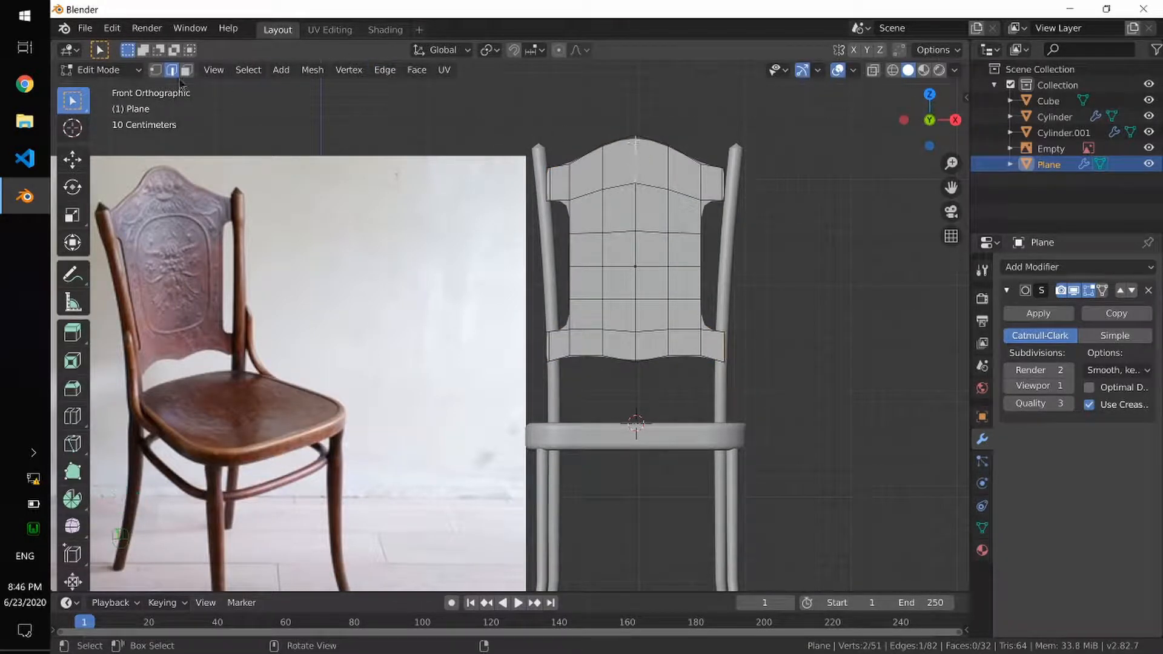
key(1)
click(631, 139)
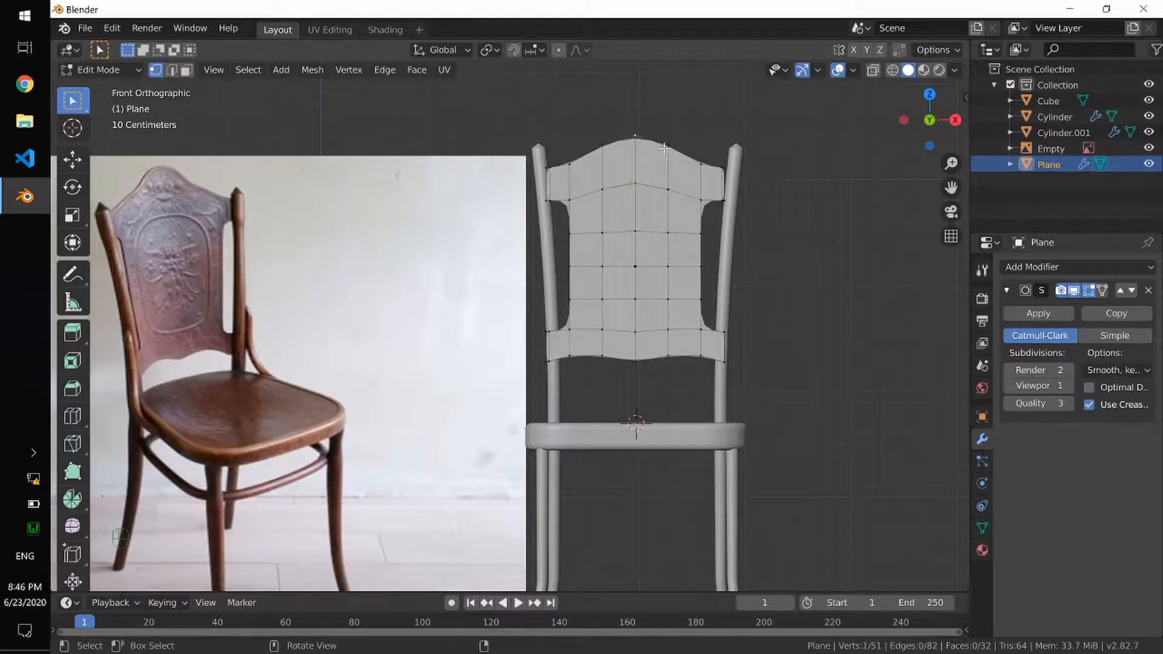
shift+scroll(740, 210, up, 1)
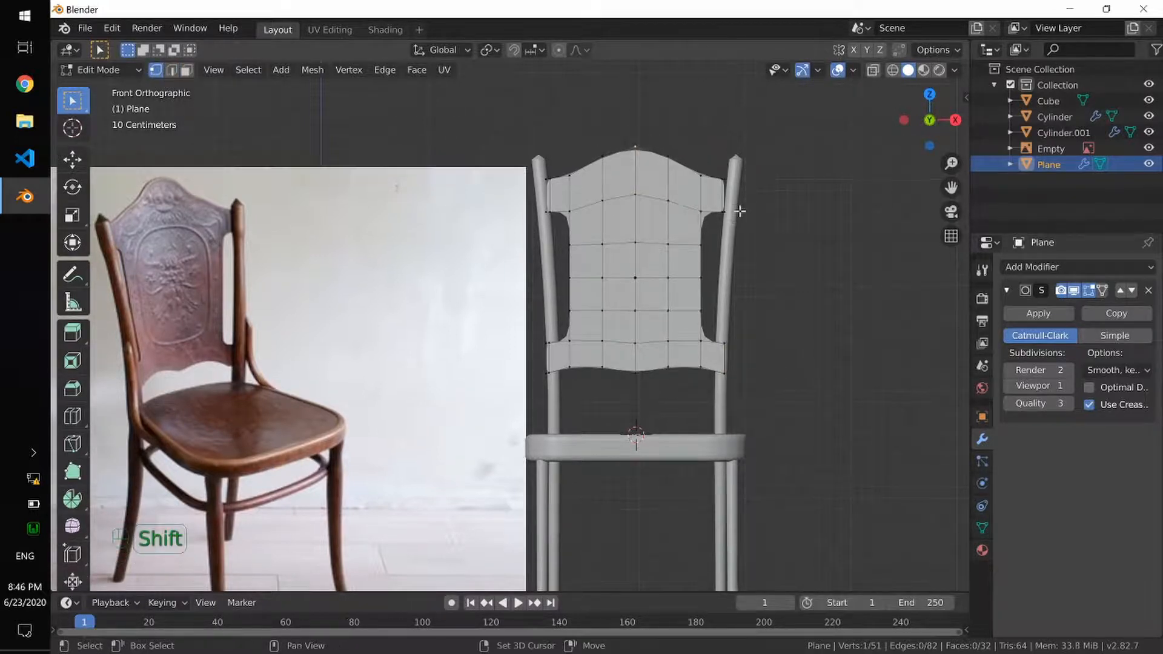
key(g)
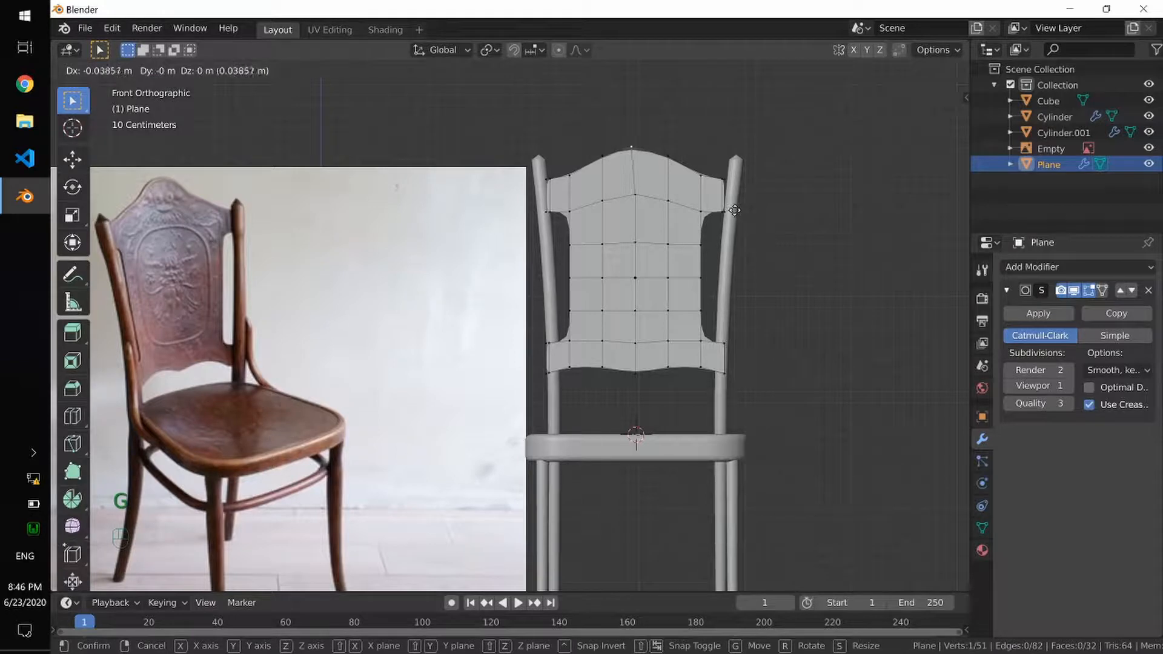
right_click(727, 202)
key(o)
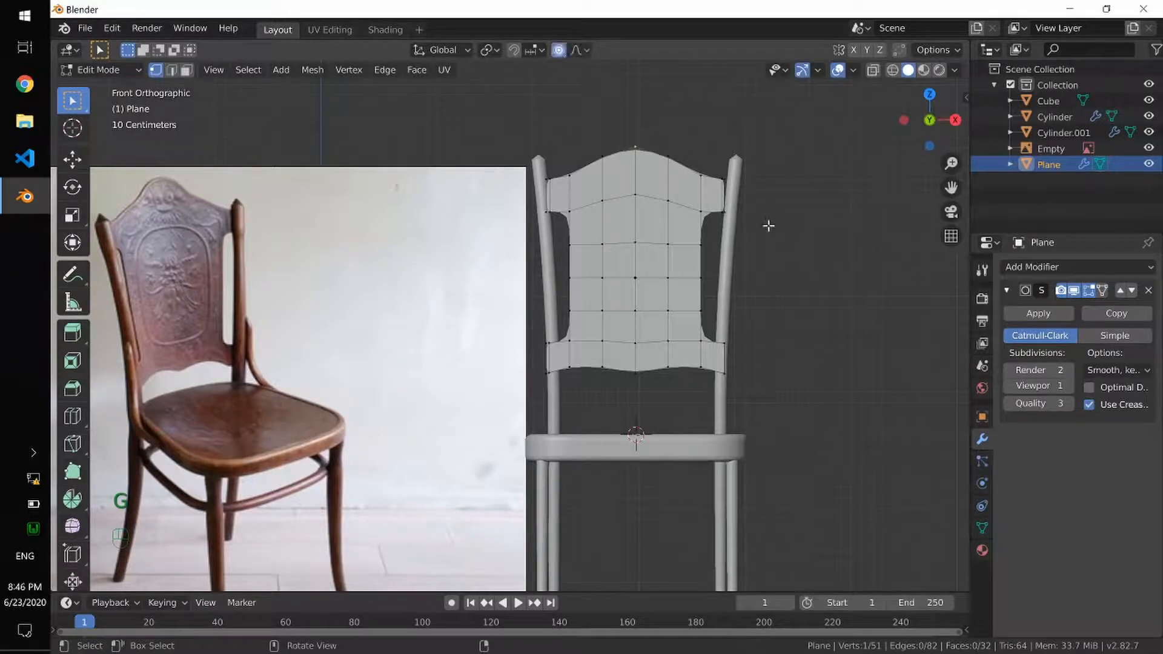
key(g)
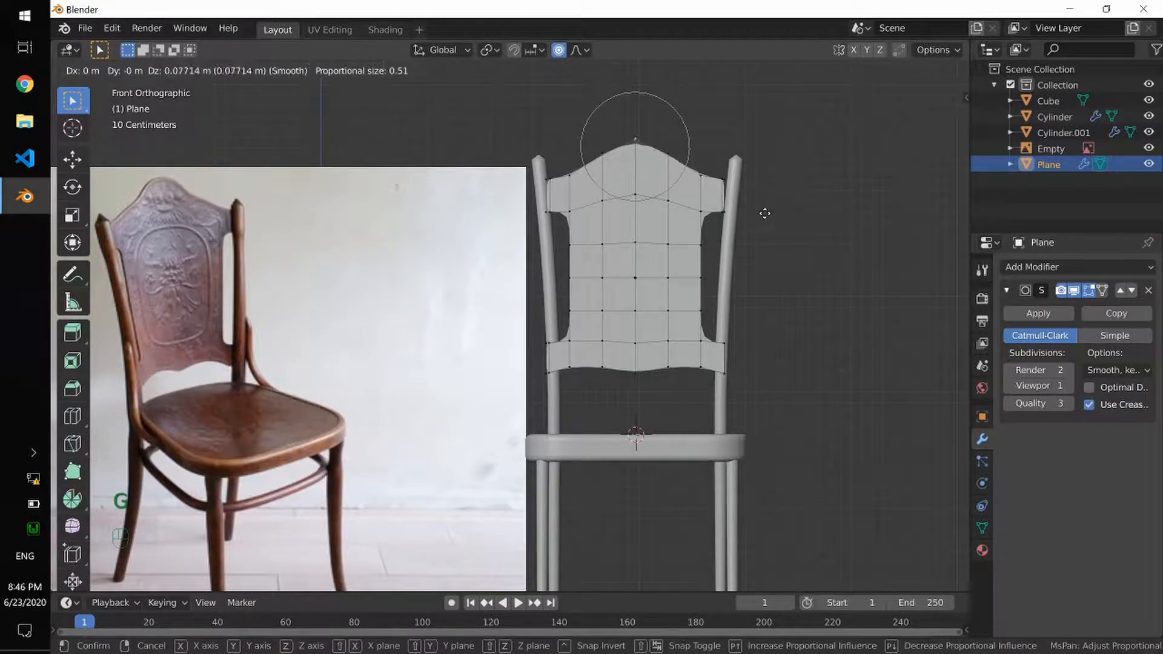
scroll(764, 214, up, 2)
scroll(764, 213, up, 4)
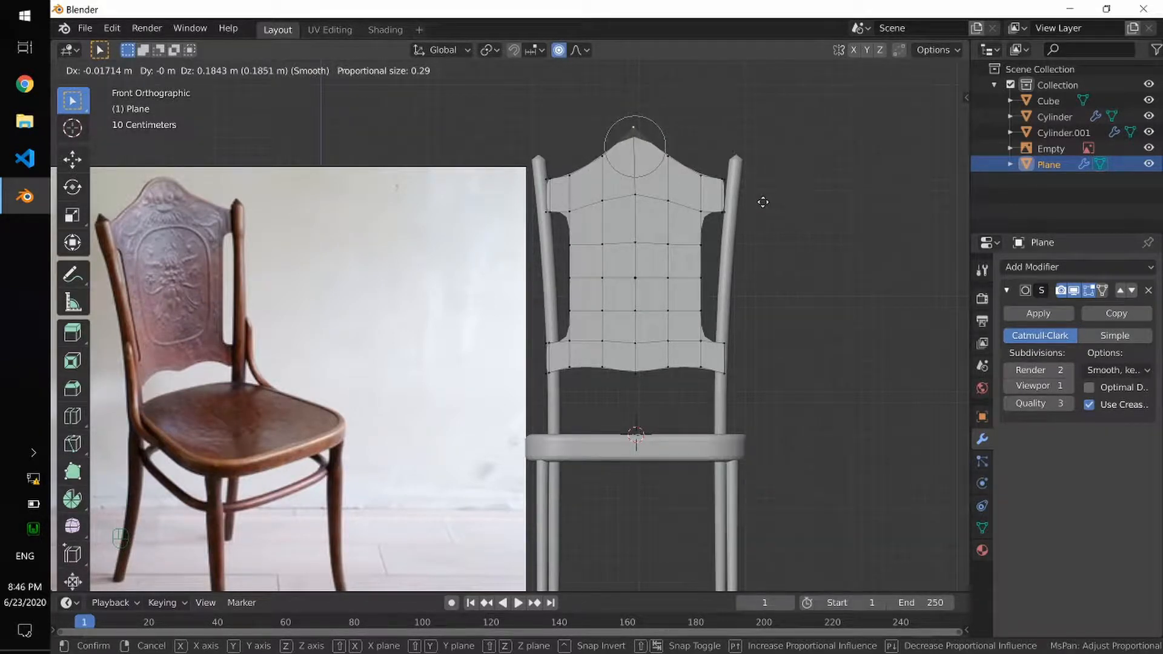
click(762, 202)
Lower the backrest's top centre vertex and its two neighbours about 0.08 m along Z using proportional editing
shift+click(602, 159)
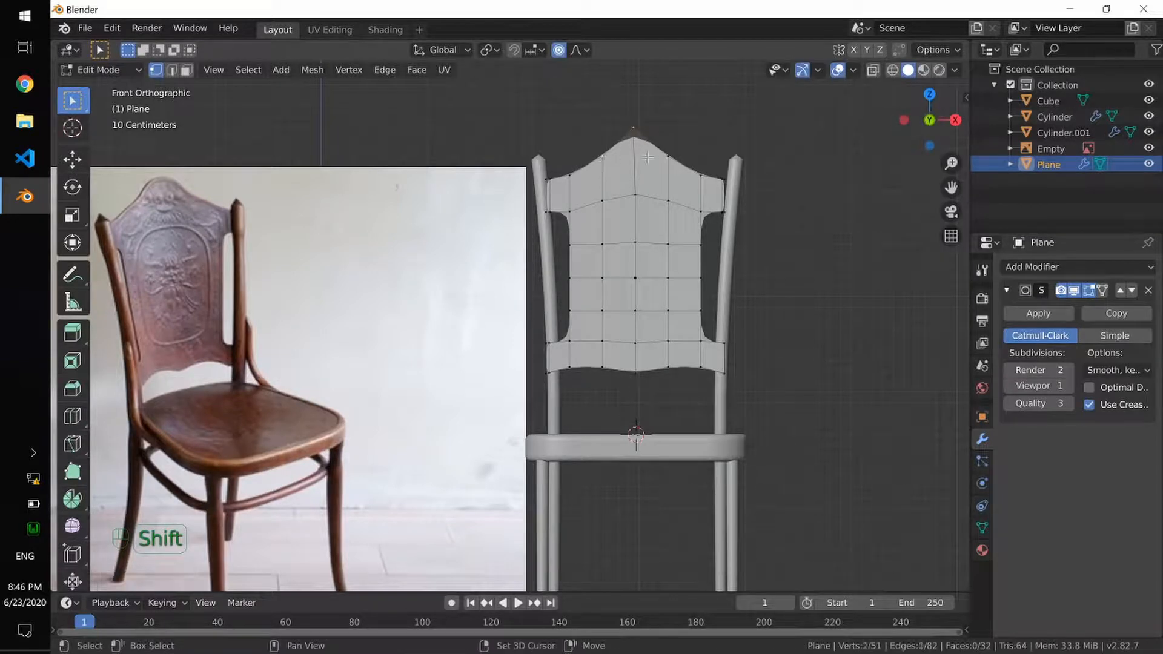
key(g)
key(z)
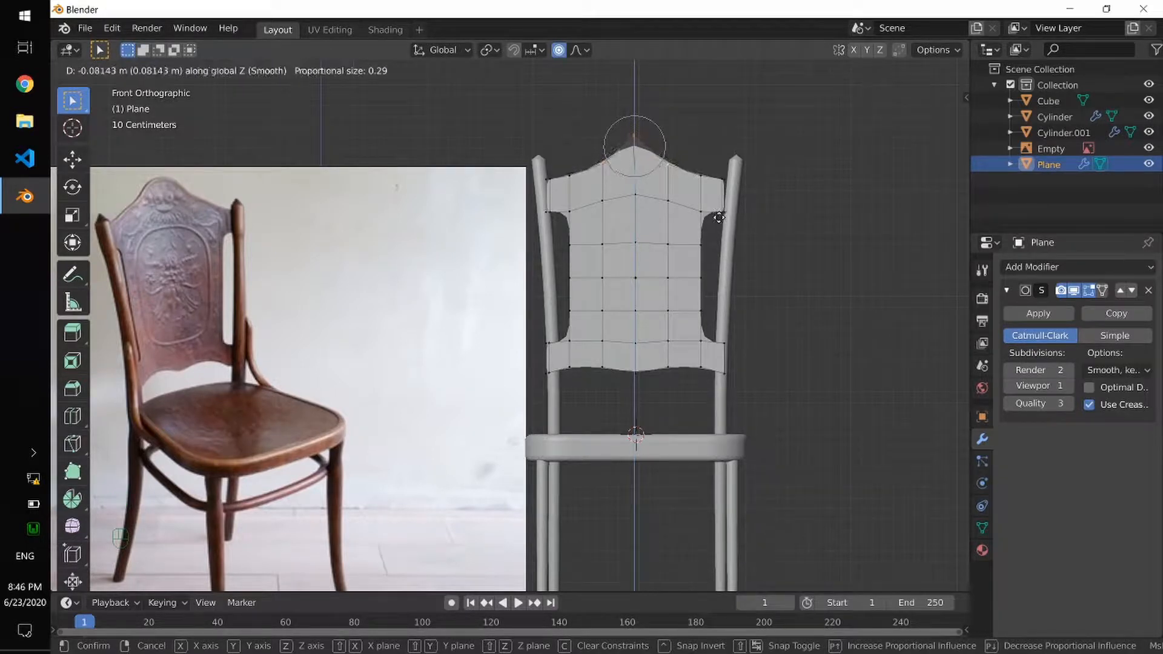
click(719, 220)
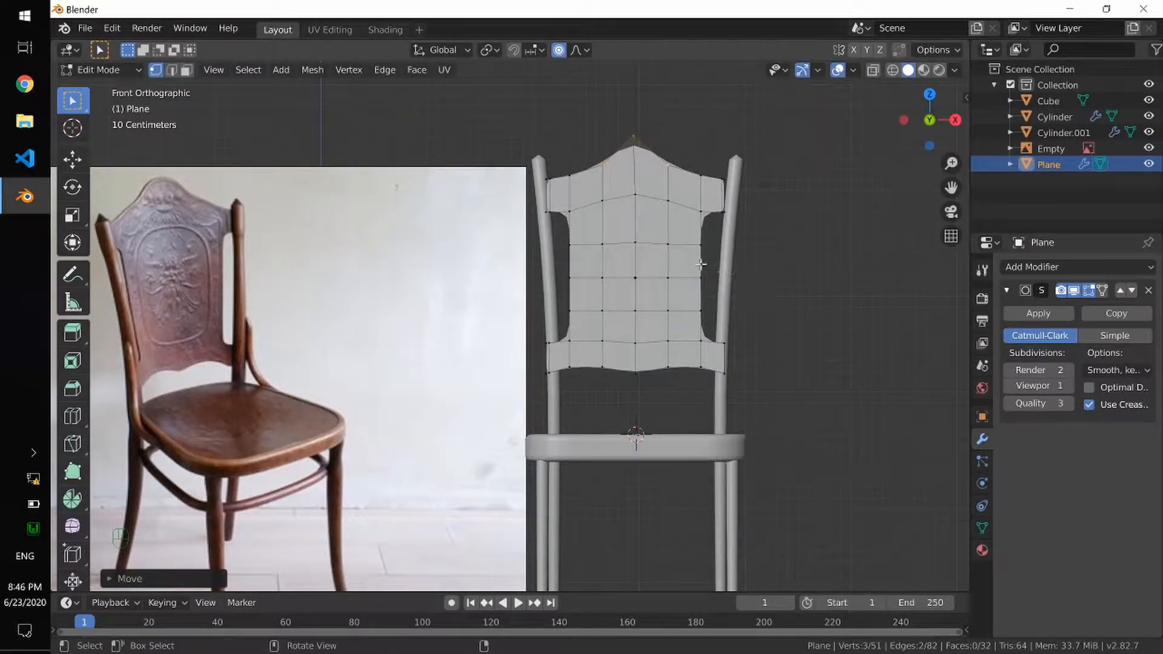
Shift the whole backrest slightly along X in Object Mode to centre it between the back posts
key(Tab)
key(g)
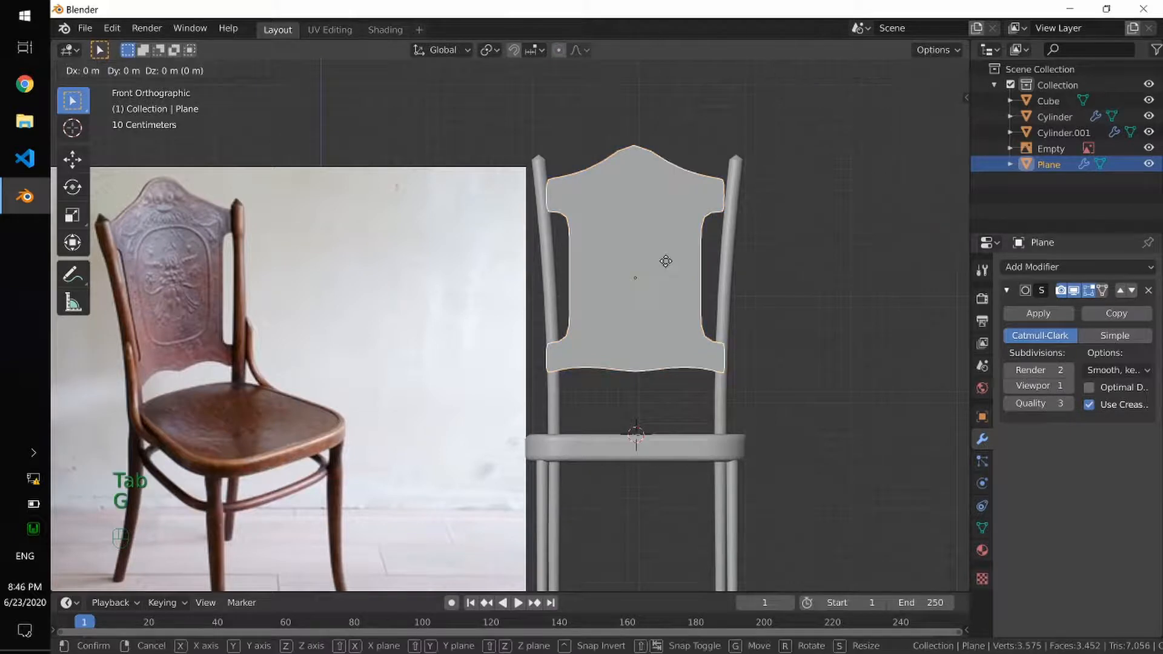
key(x)
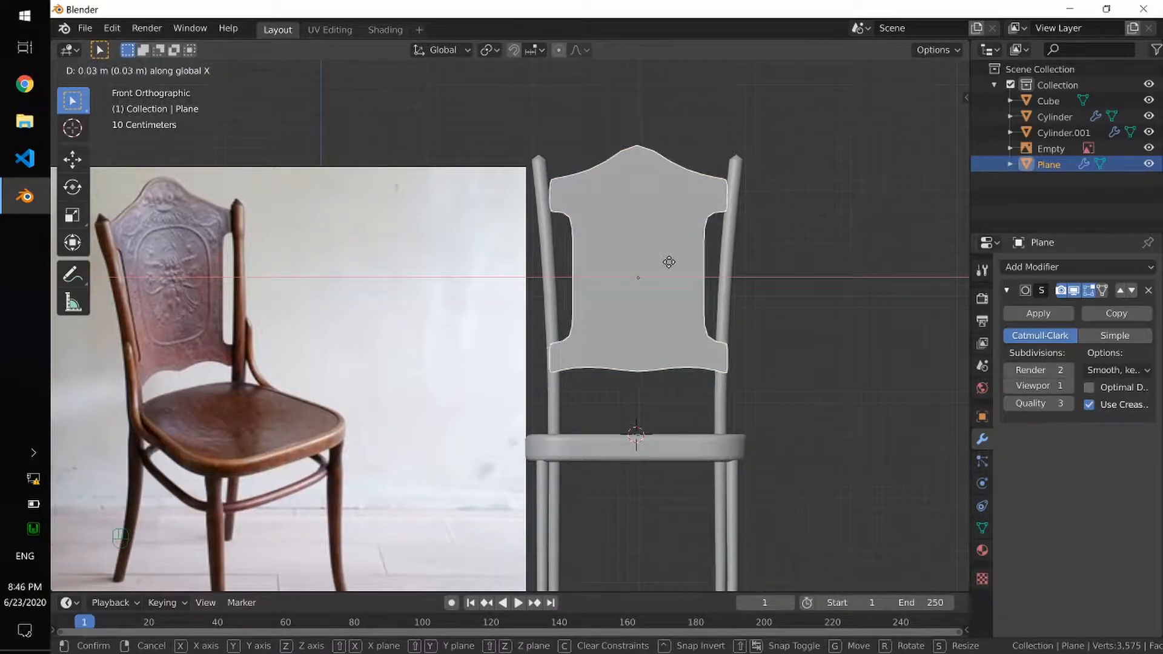
click(670, 268)
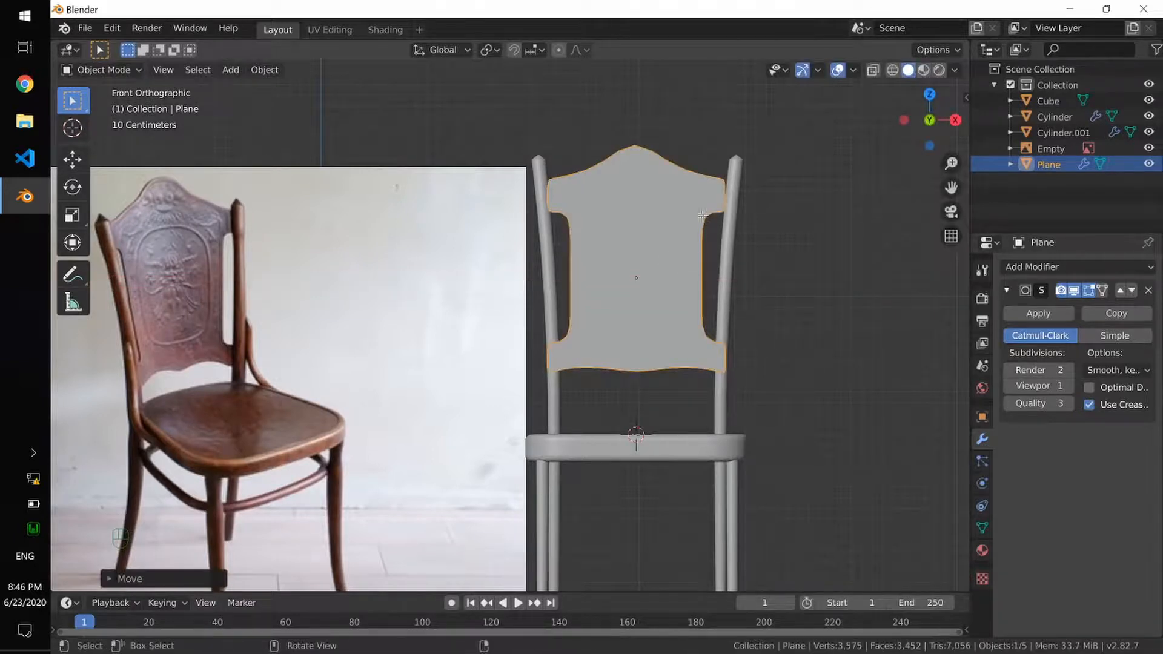
Scale the outer top corner vertices of both upper tabs outward along X with proportional editing off, so they meet the back posts
key(Tab)
click(724, 195)
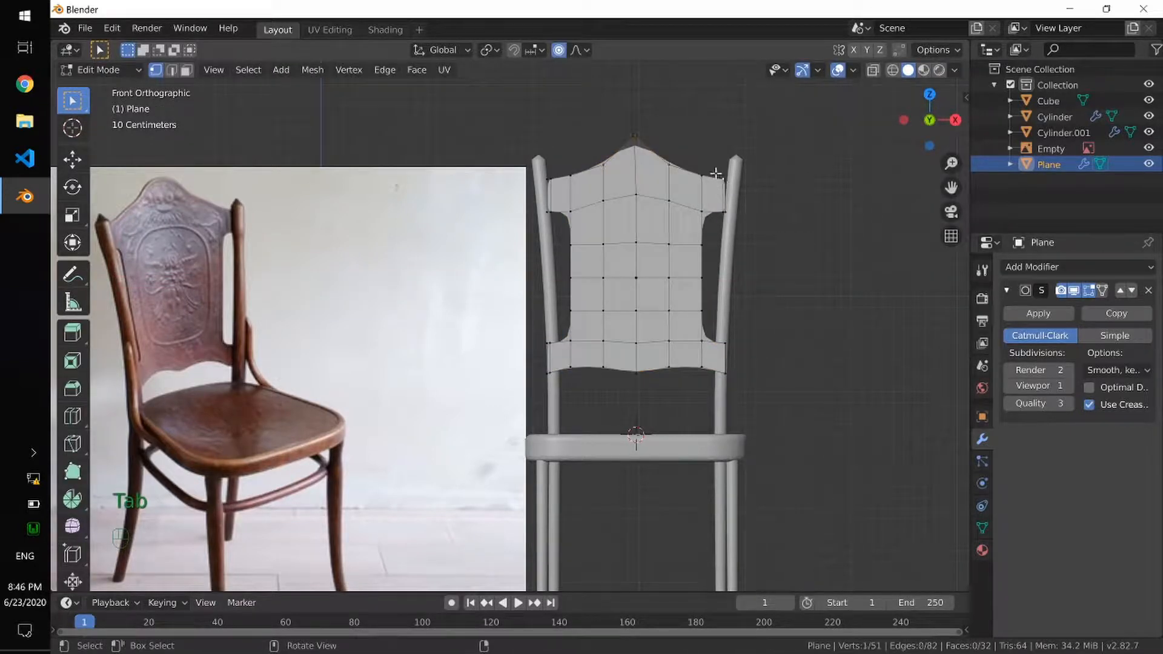
drag(716, 174, 731, 186)
shift+drag(541, 172, 556, 185)
key(g)
right_click(785, 239)
click(558, 50)
key(s)
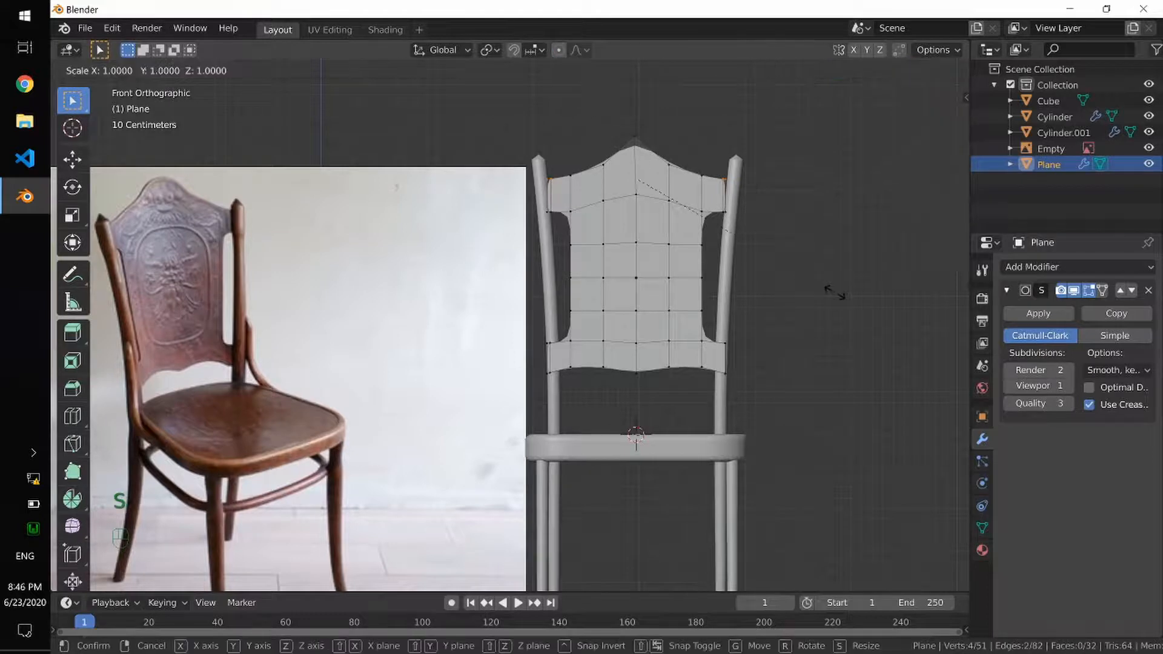
key(x)
click(845, 293)
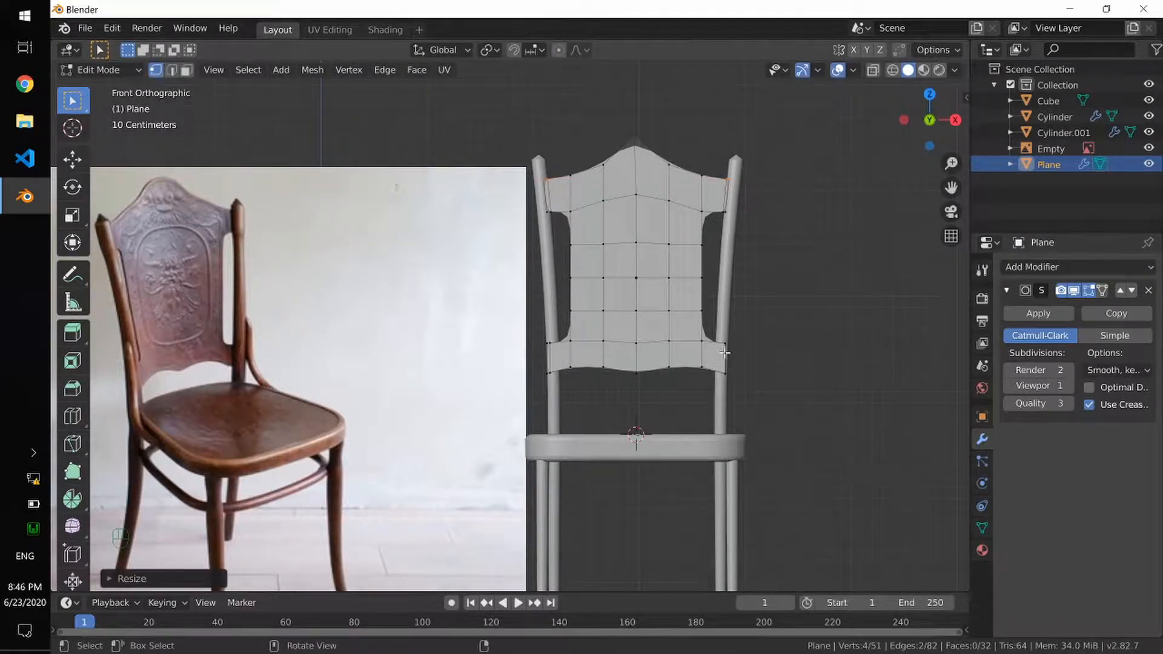
drag(713, 334, 747, 392)
shift+drag(533, 331, 561, 391)
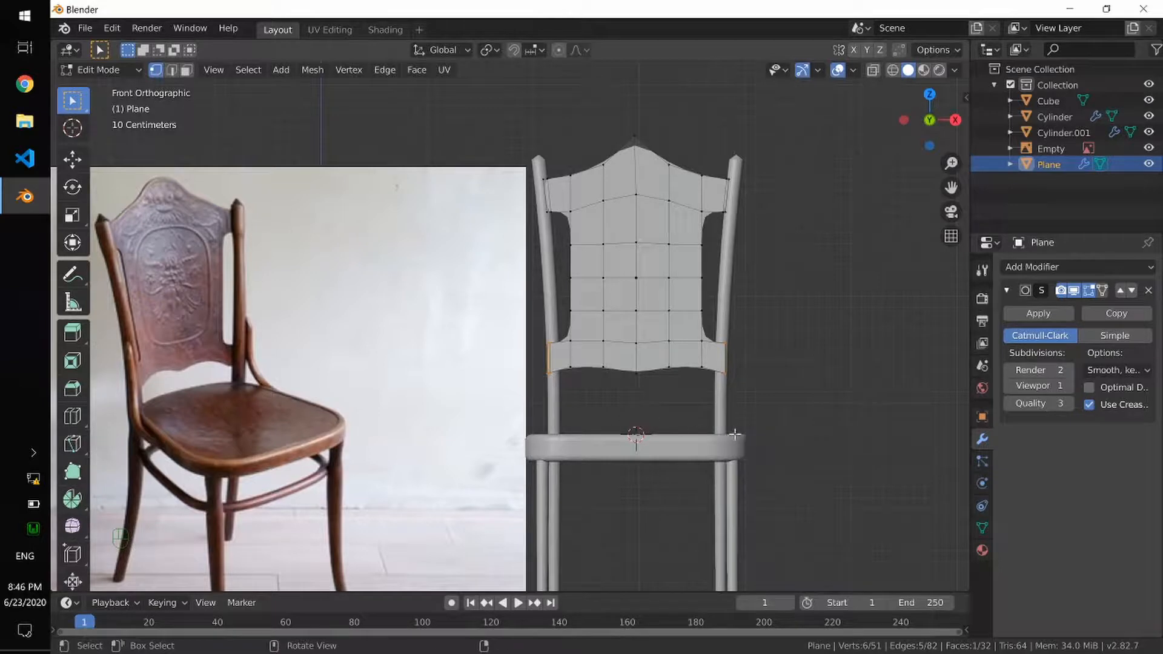
key(s)
key(x)
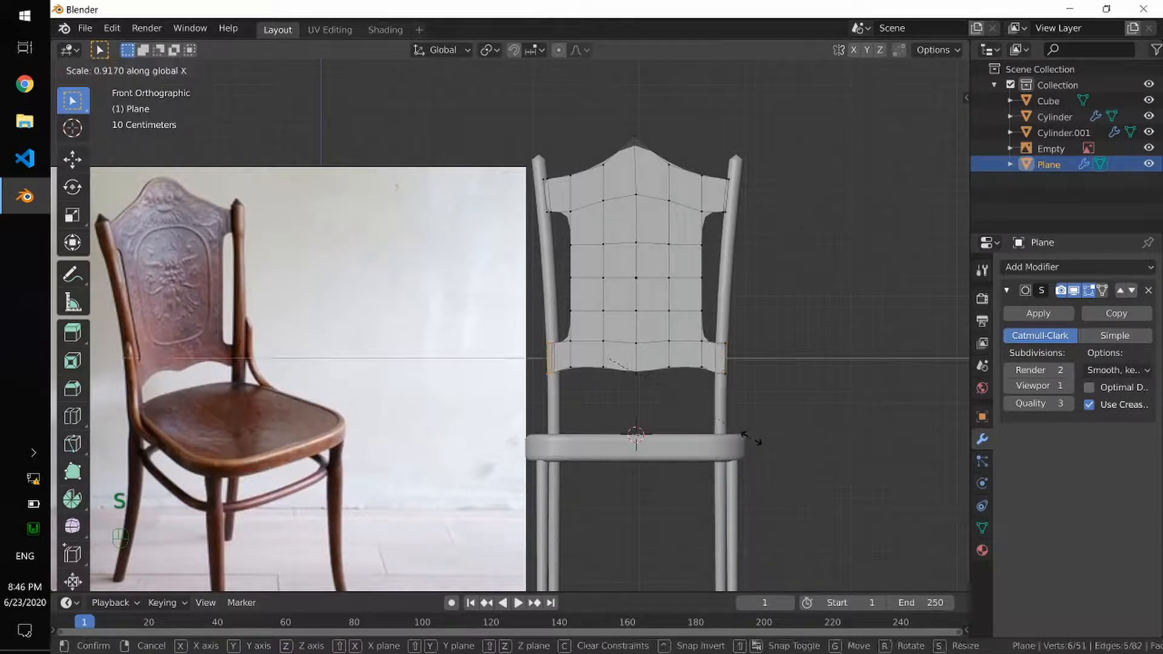
click(748, 436)
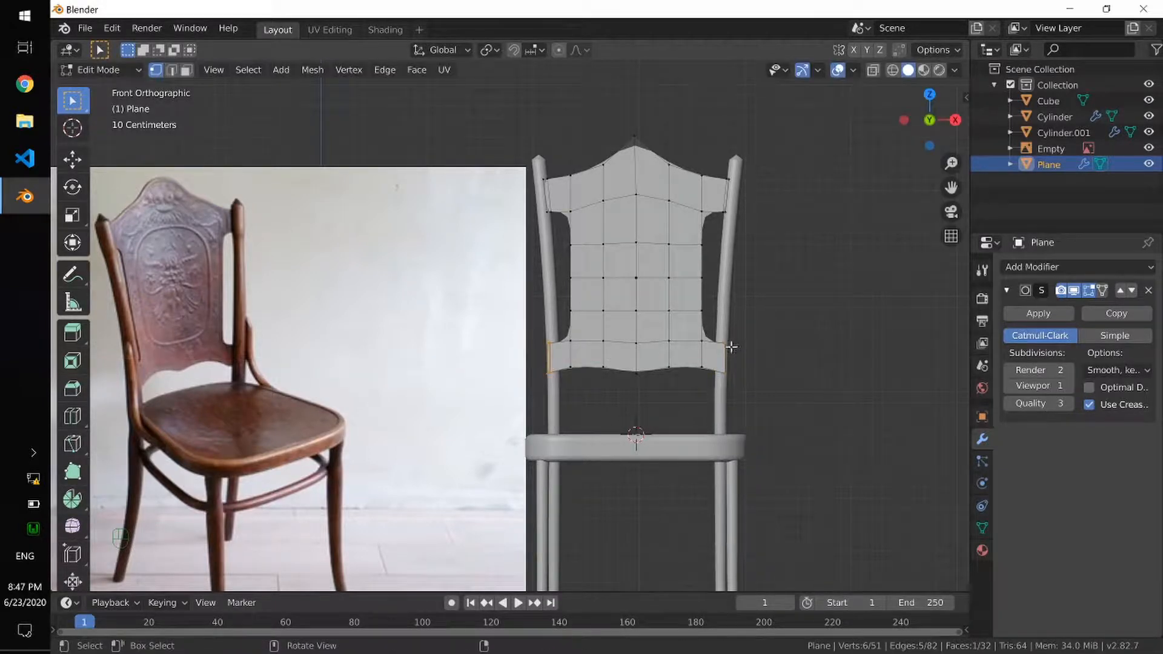
Select all outer end vertices of the two lower tabs in wireframe and scale them inward along X to fit between the posts
key(shift+z)
drag(719, 331, 750, 390)
shift+drag(534, 332, 561, 392)
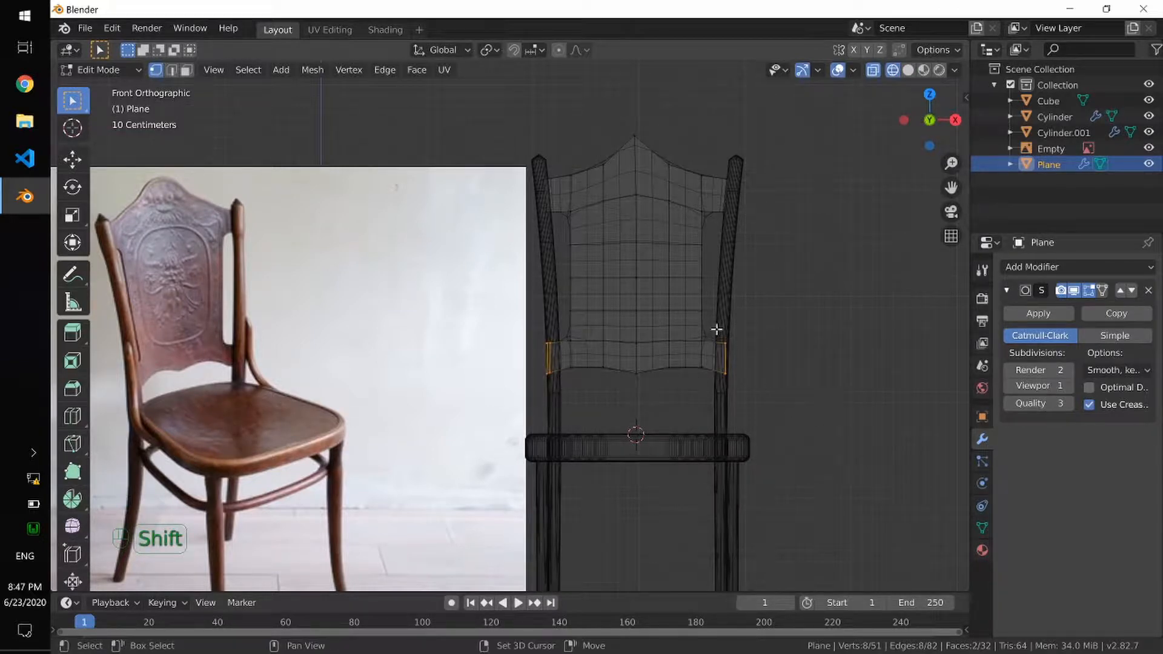
drag(715, 327, 745, 396)
shift+drag(562, 394, 540, 321)
key(s)
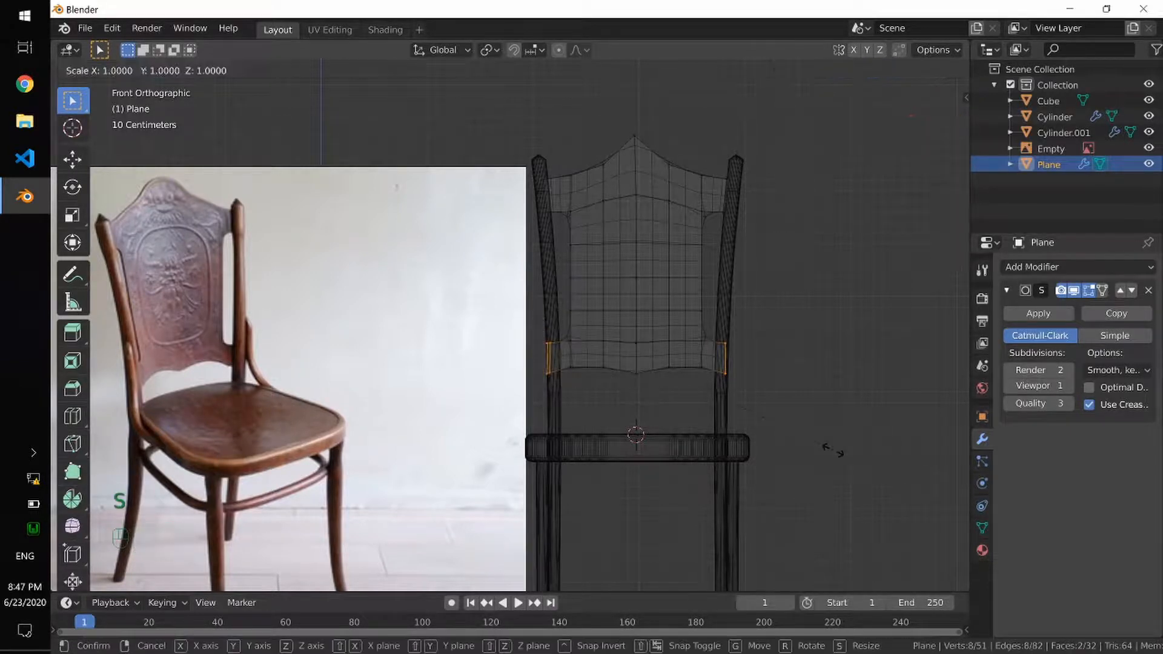
key(x)
click(818, 445)
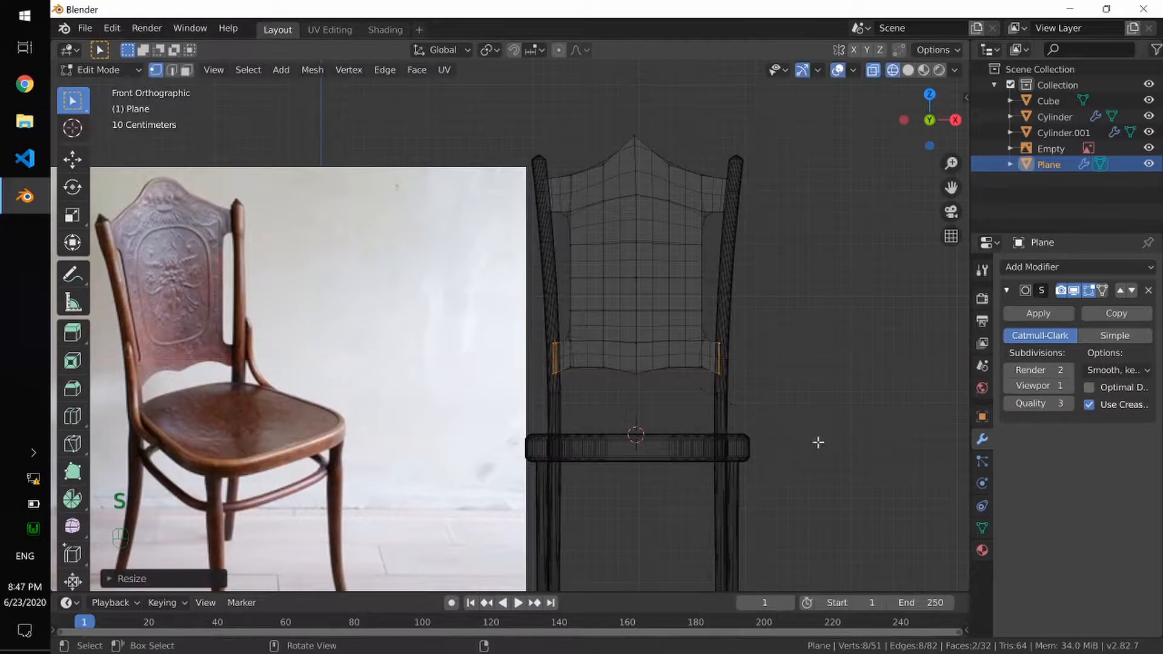
key(Tab)
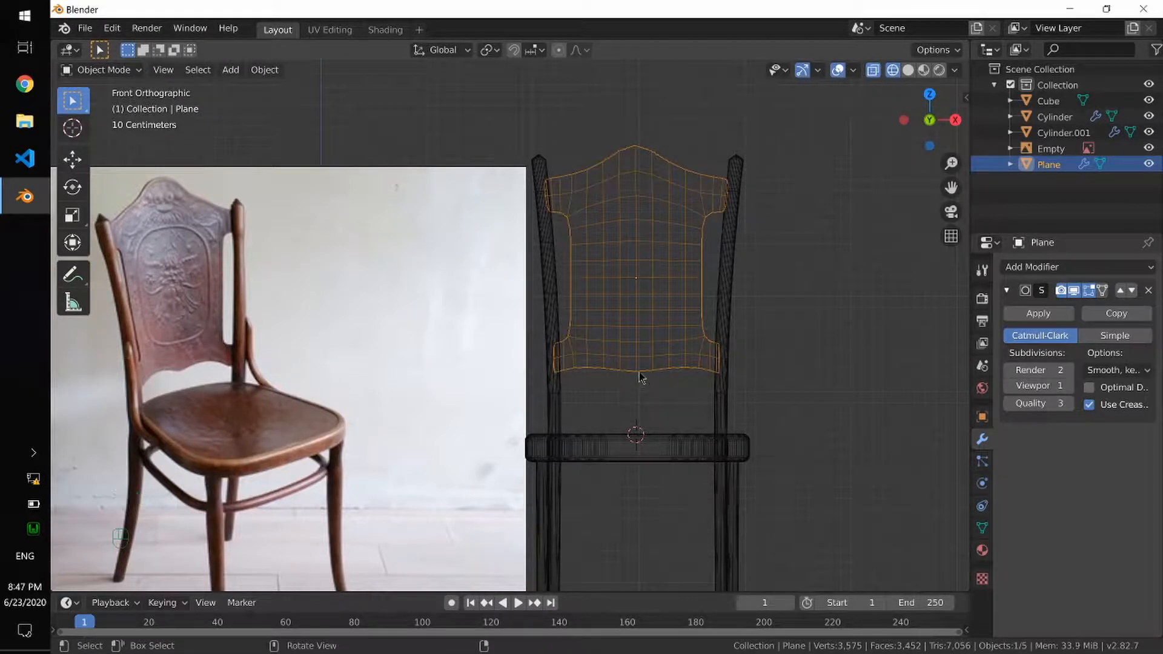
Raise the four lower-edge vertices on either side of the backrest's bottom centre slightly, working in solid shading
key(Tab)
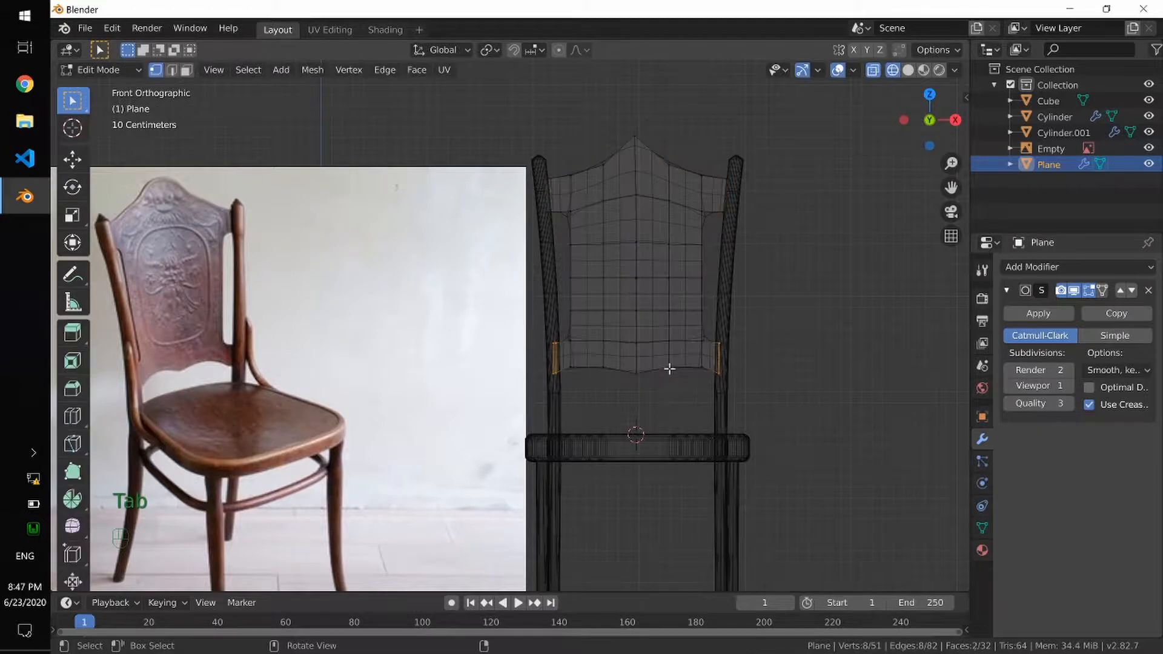
click(669, 369)
shift+click(698, 366)
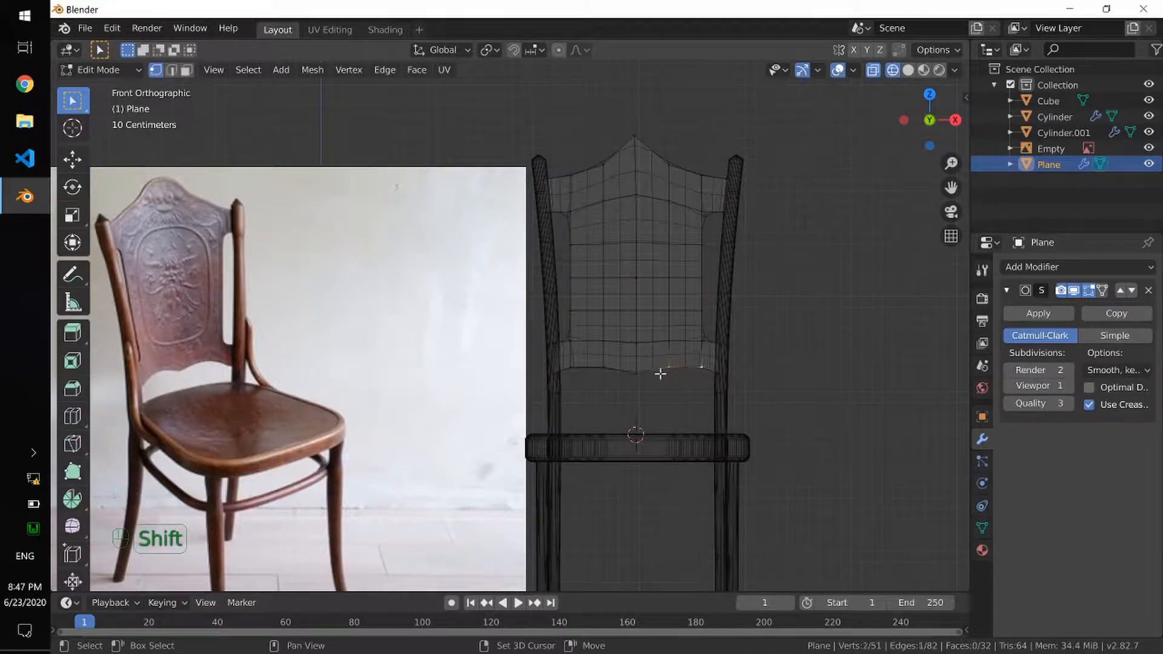
shift+click(603, 365)
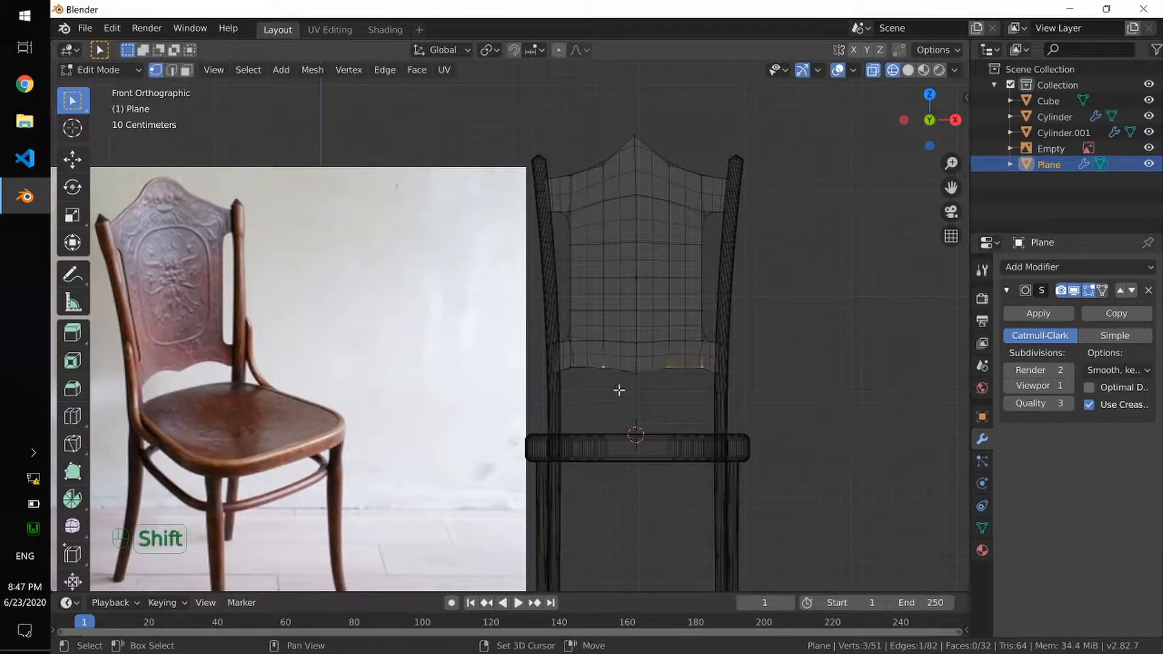
shift+click(574, 366)
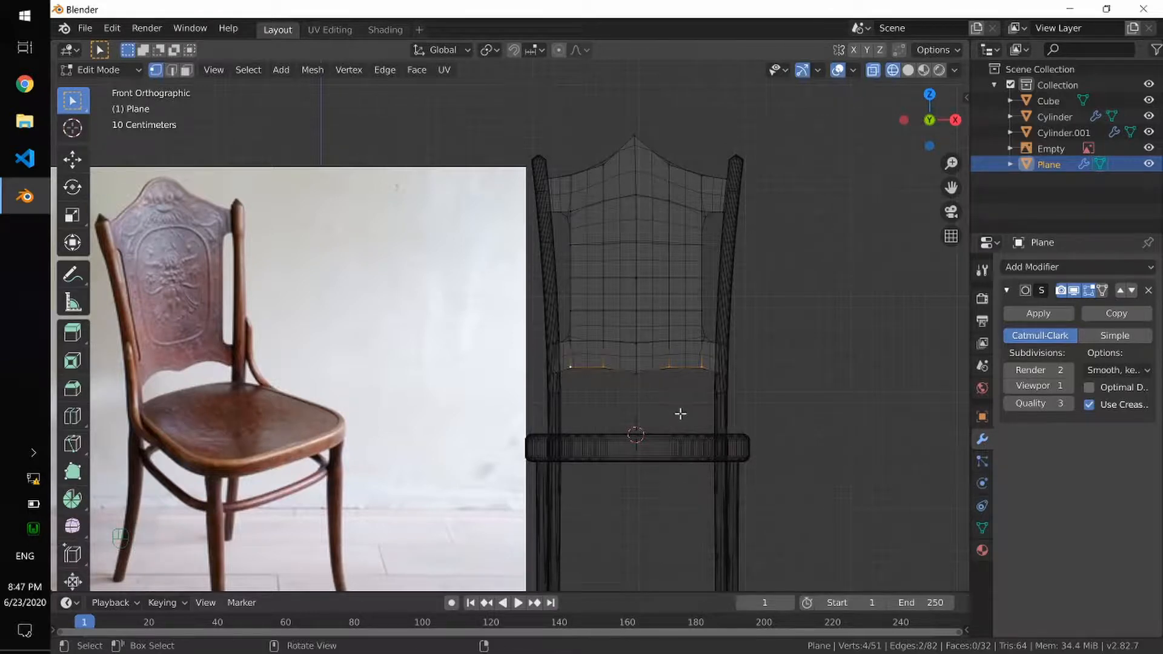
key(z)
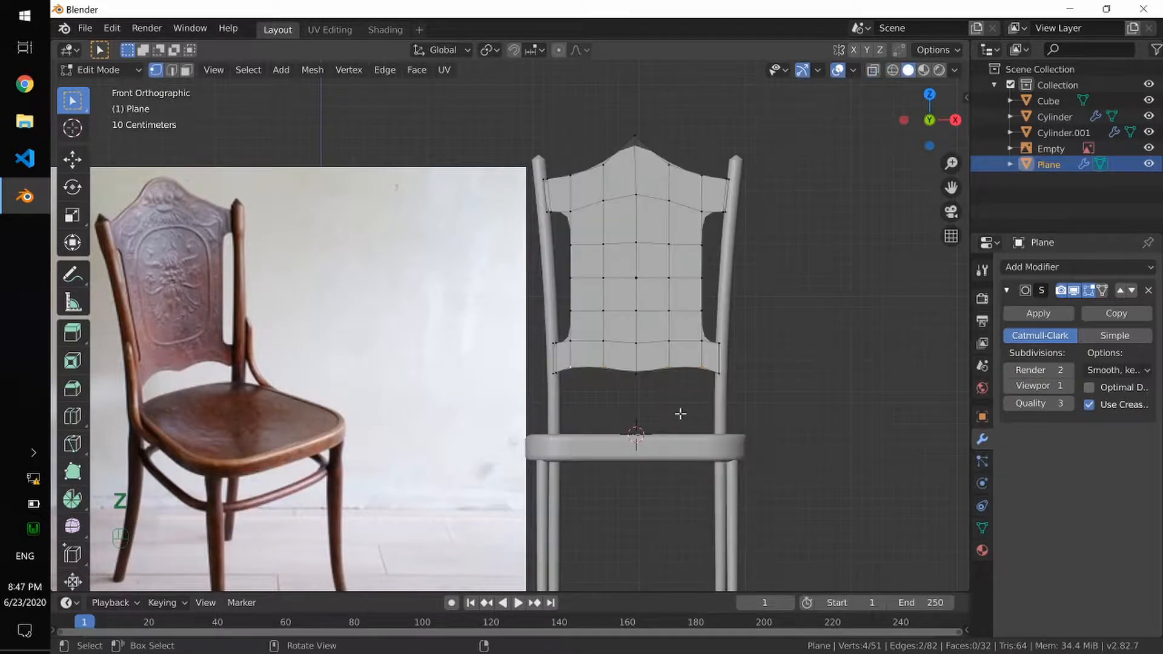
key(g)
click(728, 353)
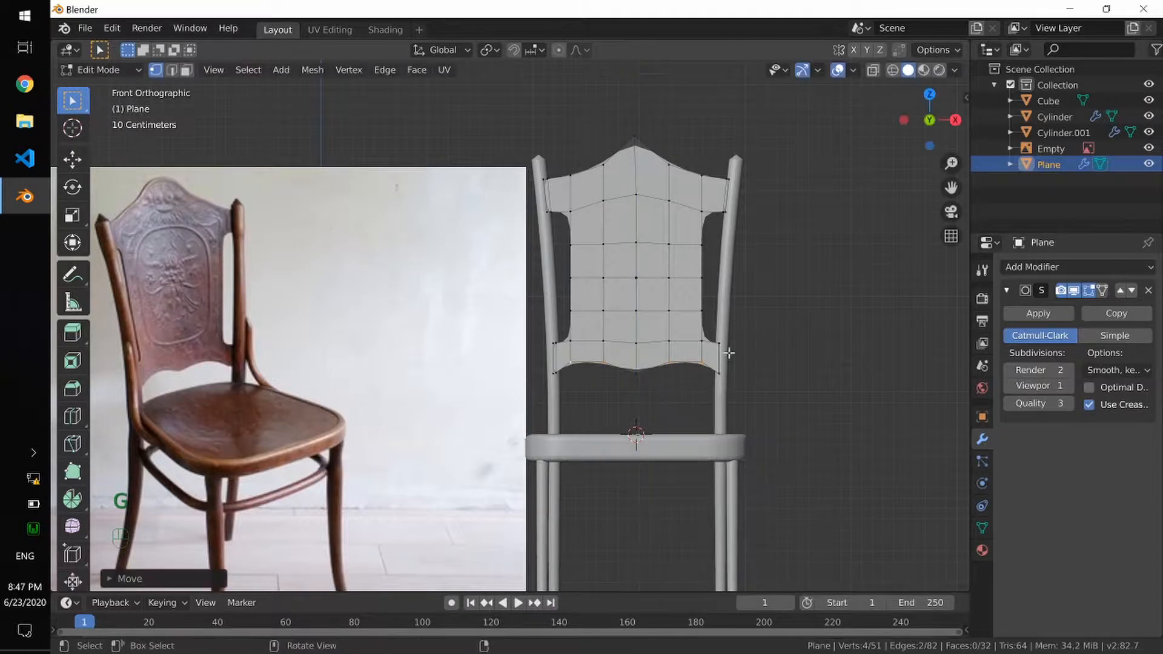
Raise the two inner corner vertices where the lower tabs meet the panel about 0.09 m along Z
drag(697, 335, 711, 348)
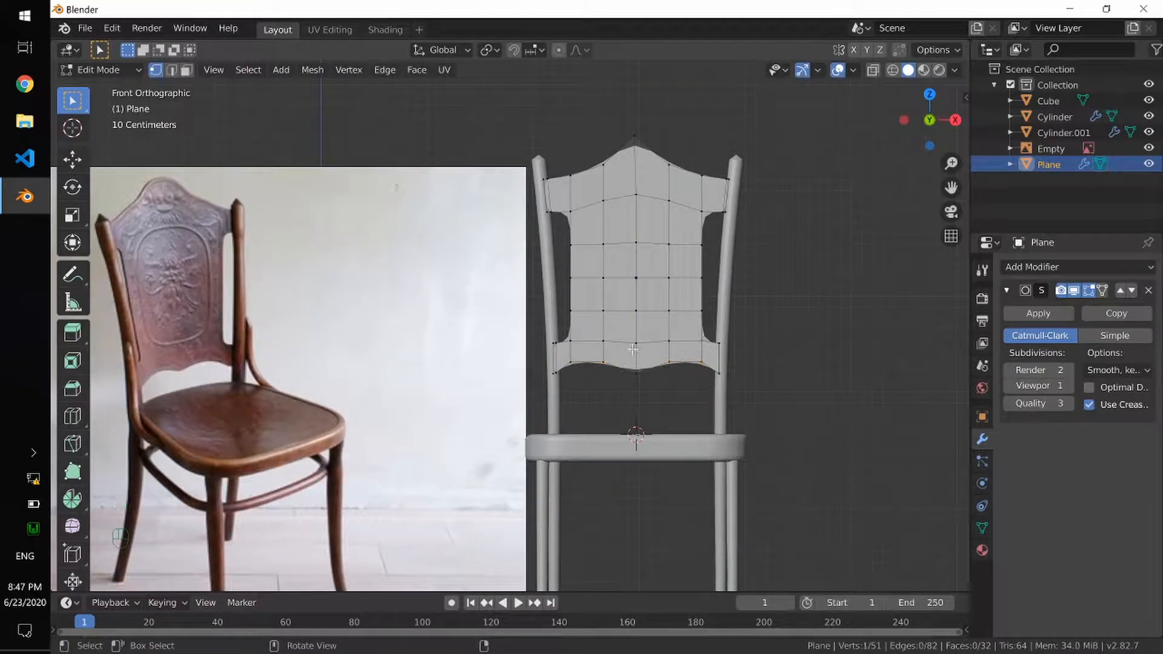
shift+drag(564, 334, 572, 340)
key(g)
key(z)
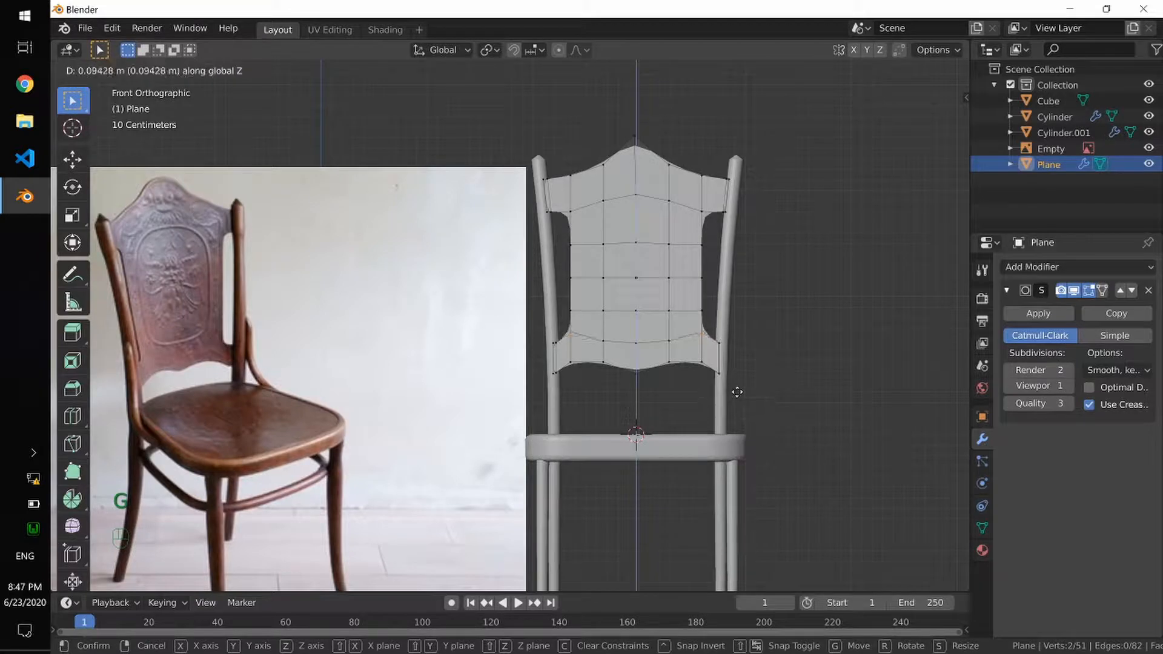
click(736, 394)
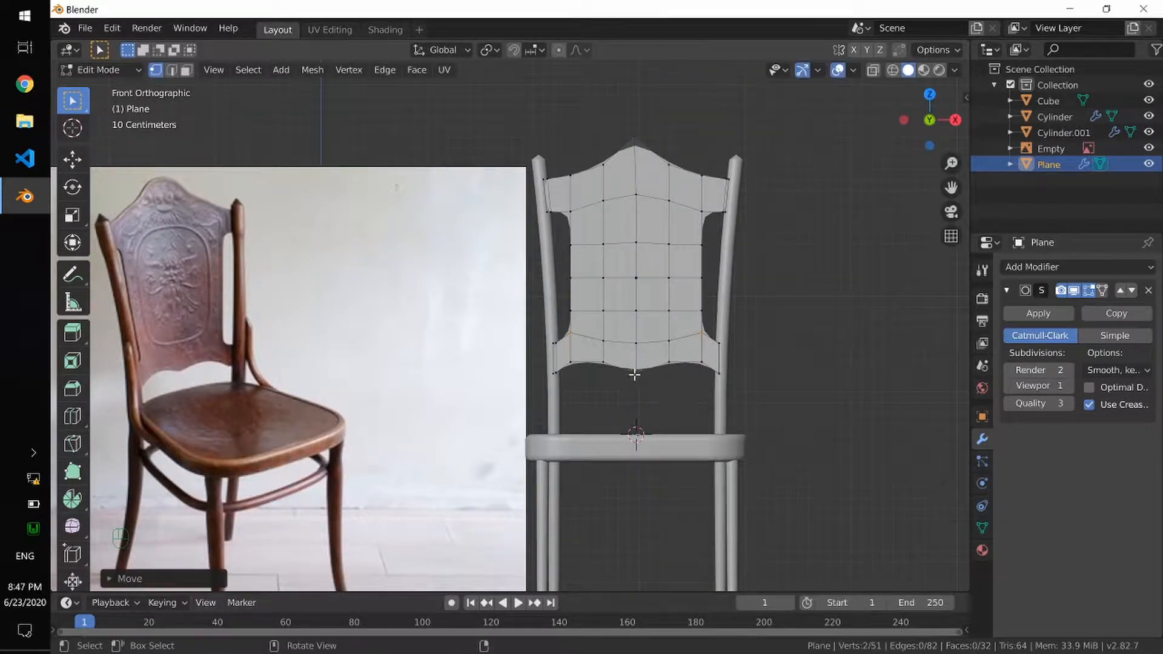
Apply the backrest's Subdivision Surface modifier in Object Mode
click(1038, 313)
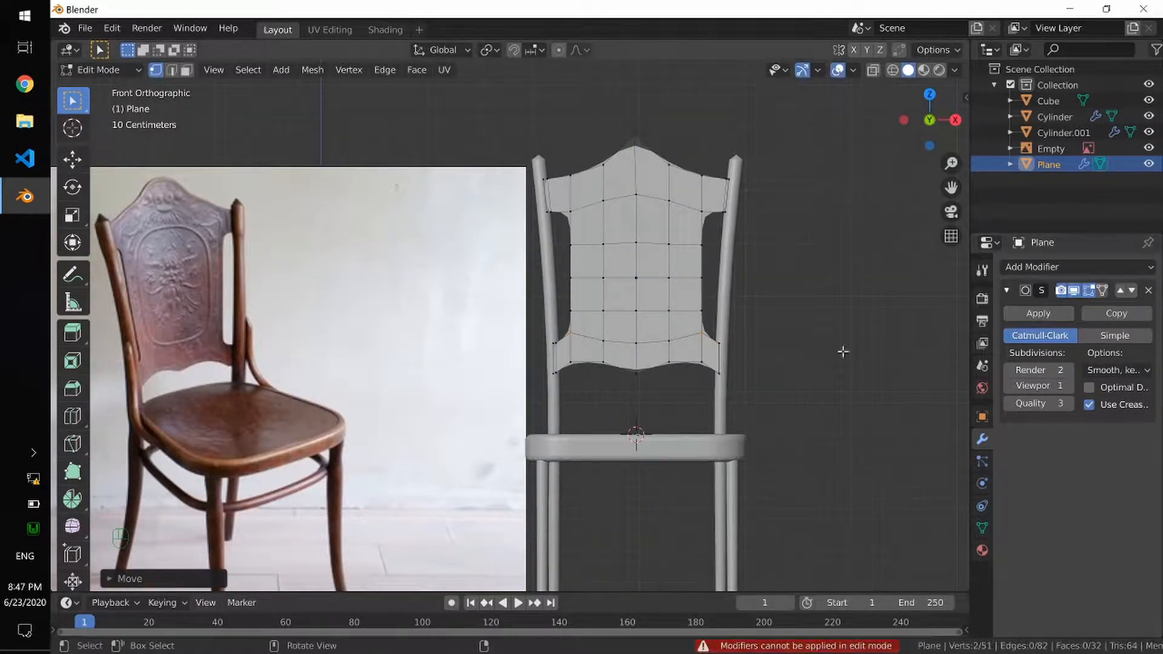
click(127, 70)
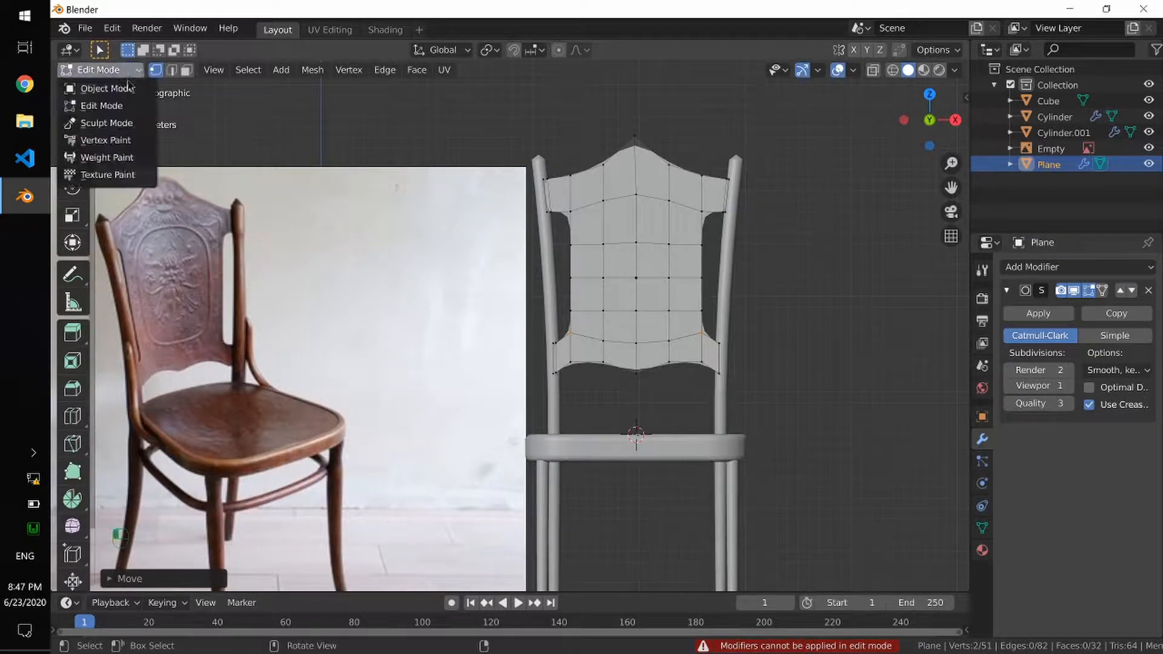
click(106, 88)
click(1038, 313)
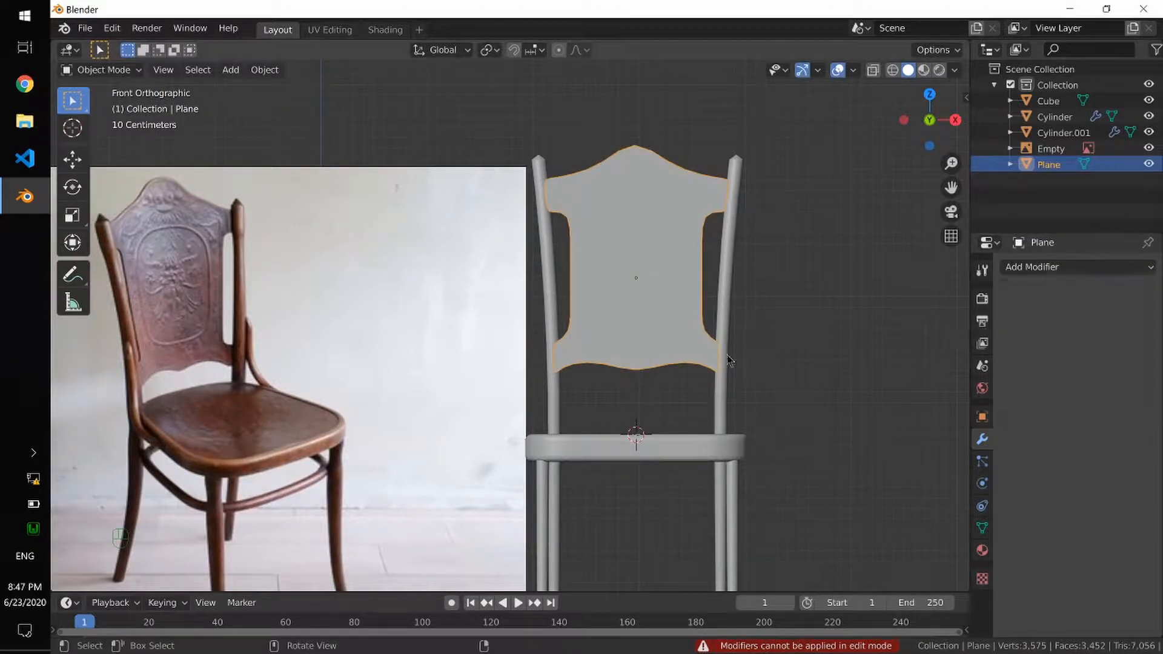
Raise four lower-edge vertices, two on each side of centre, about 0.03 m along Z using proportional editing with a size of 0.29
key(Tab)
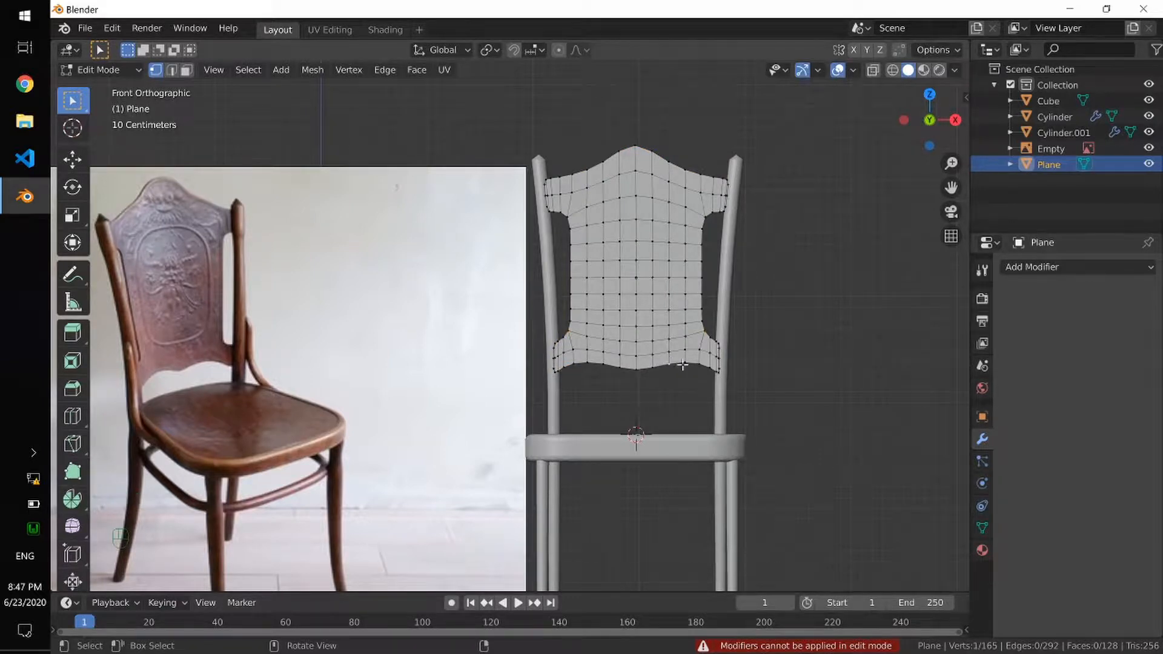
shift+click(607, 362)
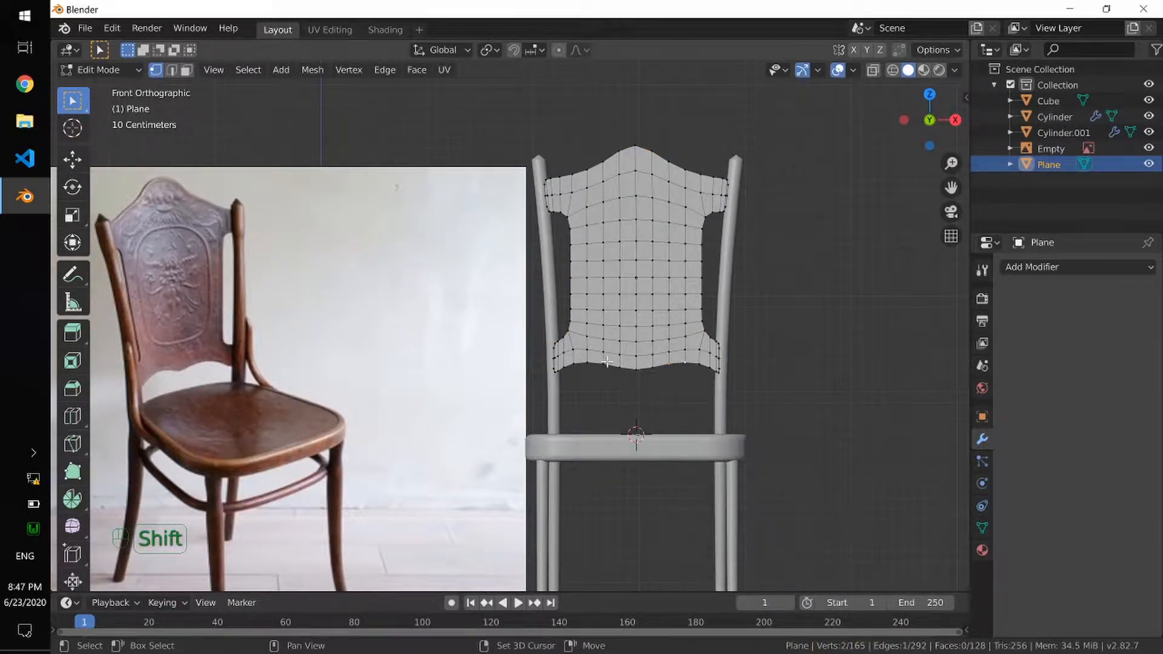
shift+click(588, 362)
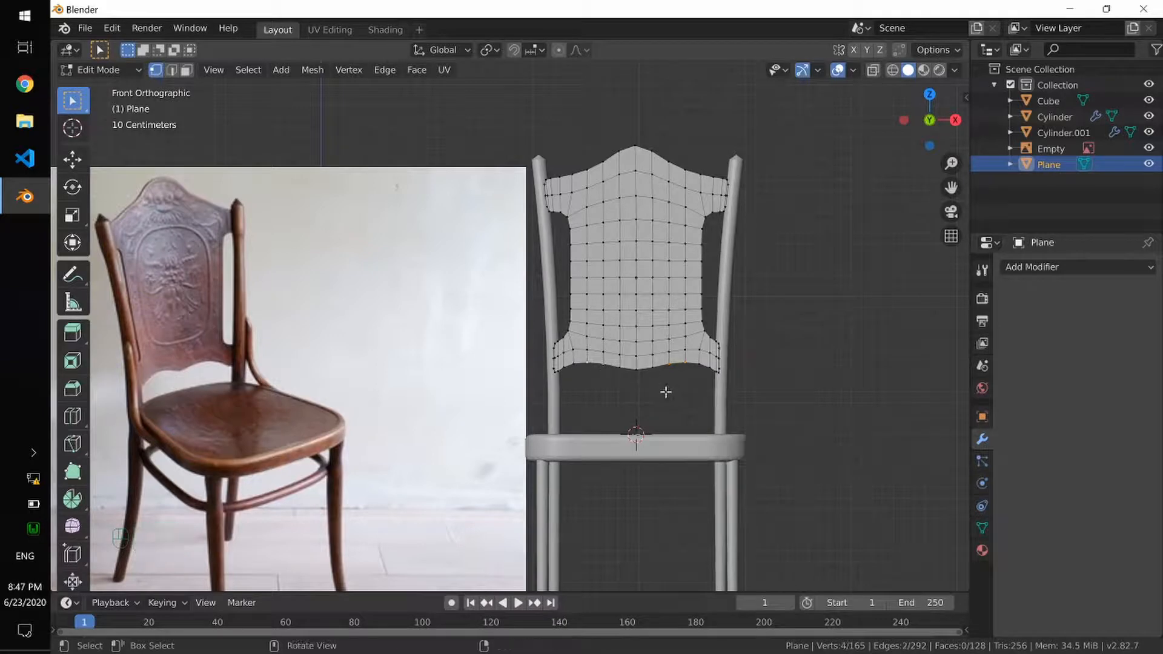
key(g)
key(z)
right_click(666, 392)
click(559, 50)
key(g)
key(z)
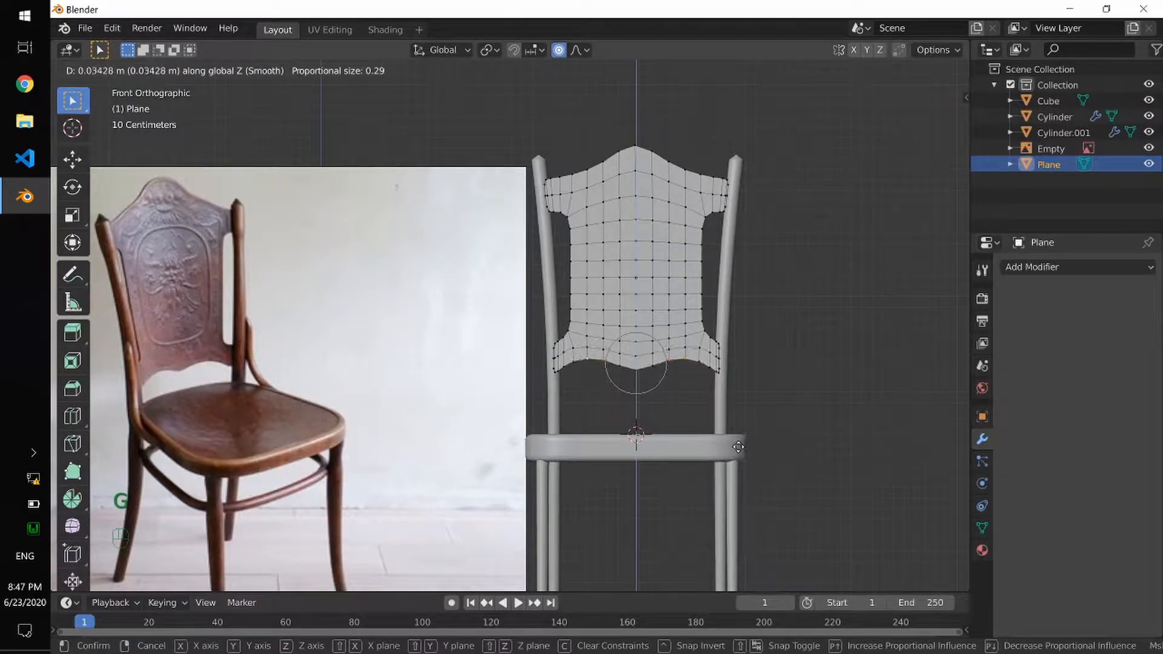
click(738, 447)
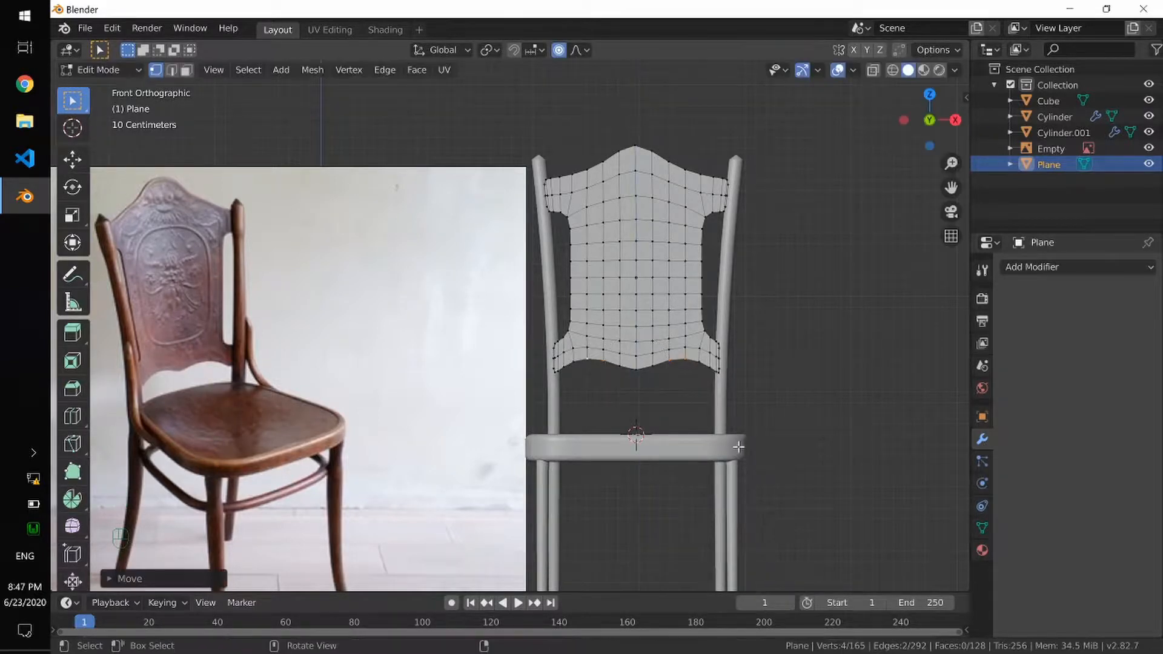
Lower the backrest's bottom centre vertex about 0.02 m along Z with proportional editing and return to Object Mode
click(631, 372)
key(g)
key(z)
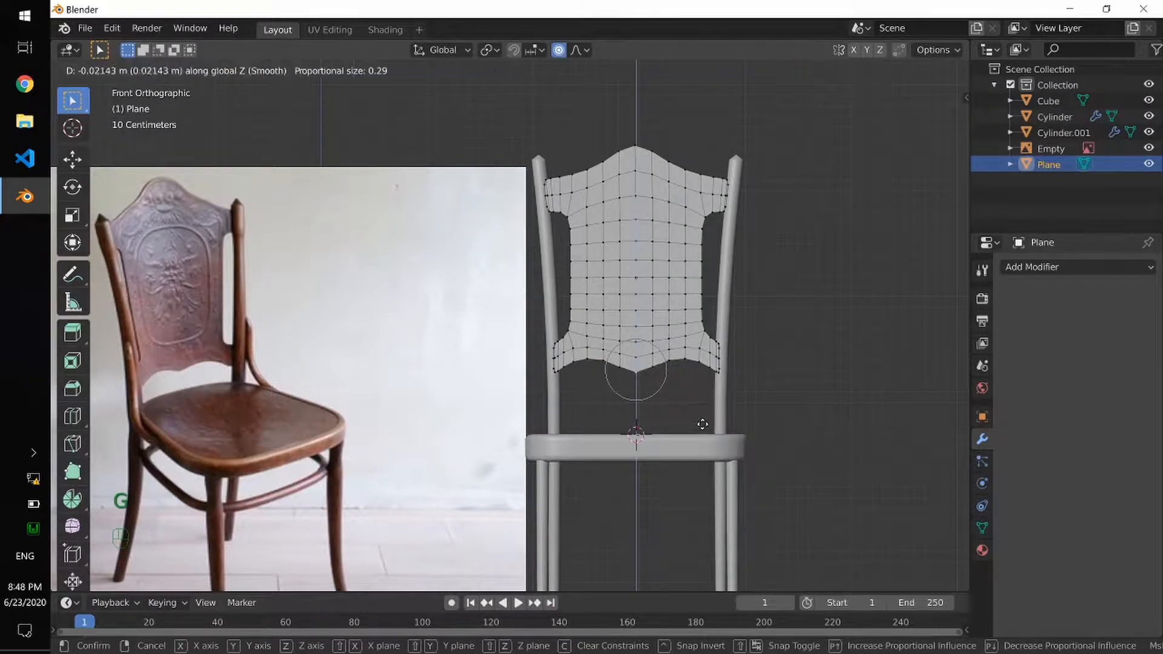
scroll(702, 424, up, 6)
scroll(702, 423, up, 5)
click(702, 424)
key(Tab)
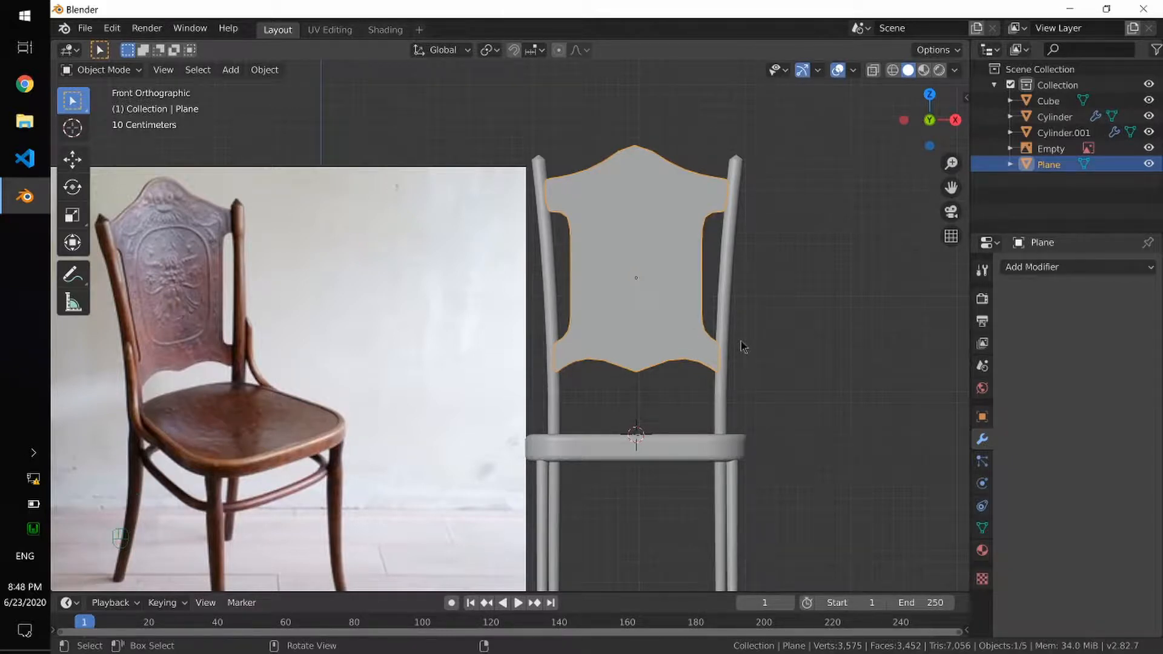
Scale the backrest panel by about 1.13 along Z, stretch it slightly more along Z, and lower it a little along Z
key(s)
key(z)
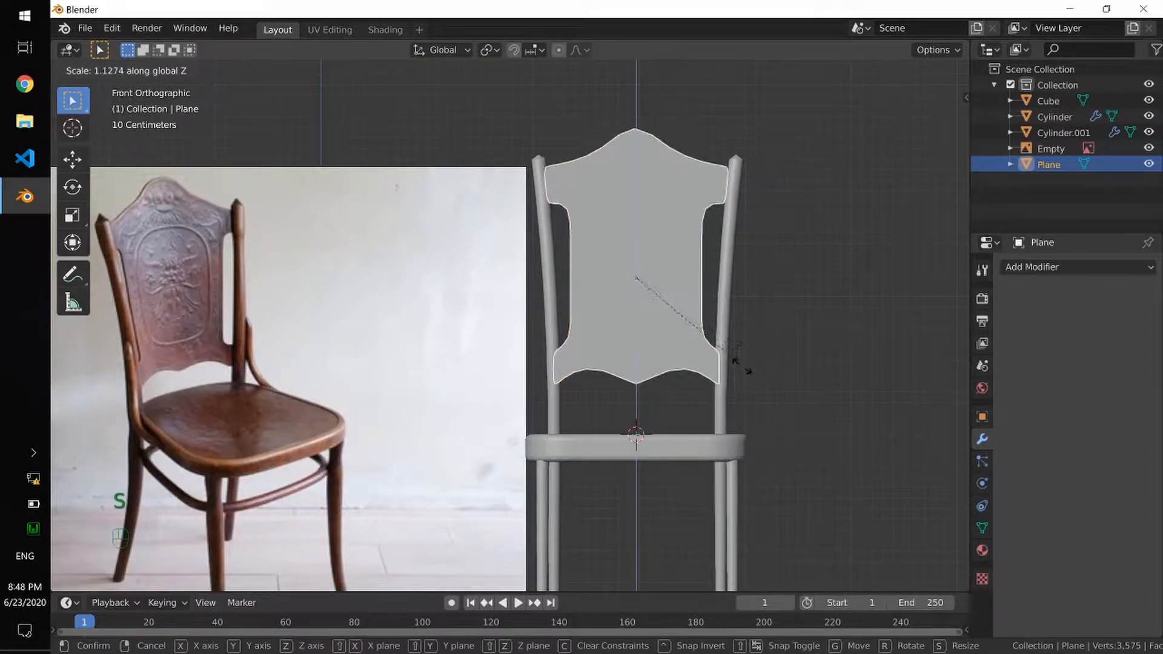
click(742, 365)
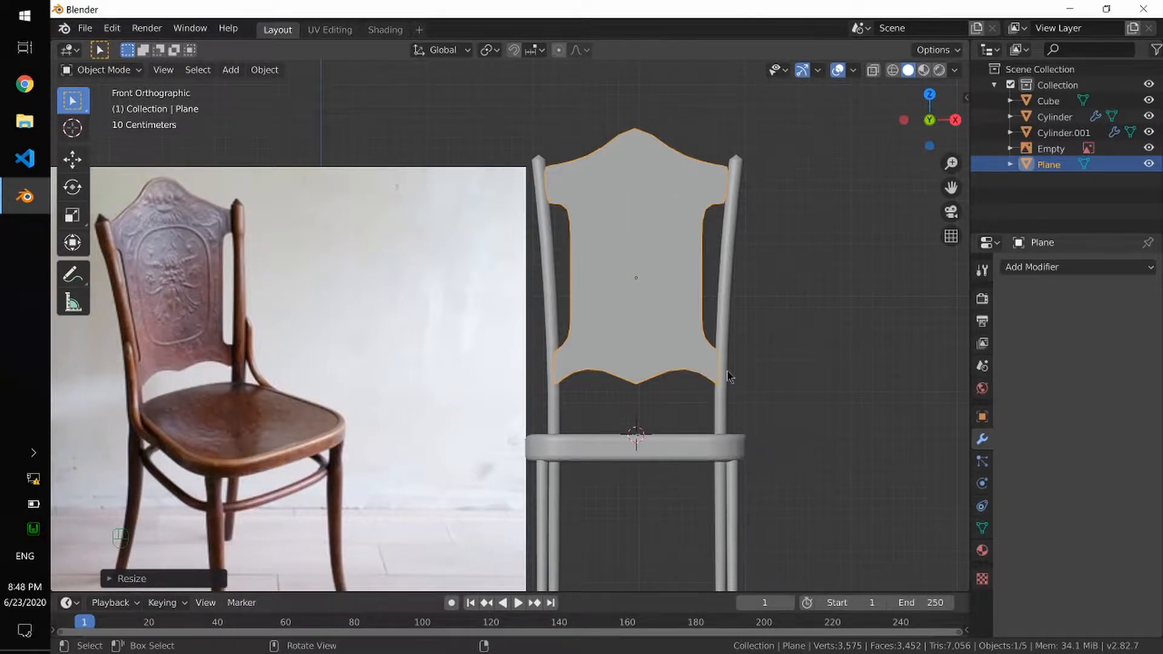
key(s)
key(z)
click(731, 385)
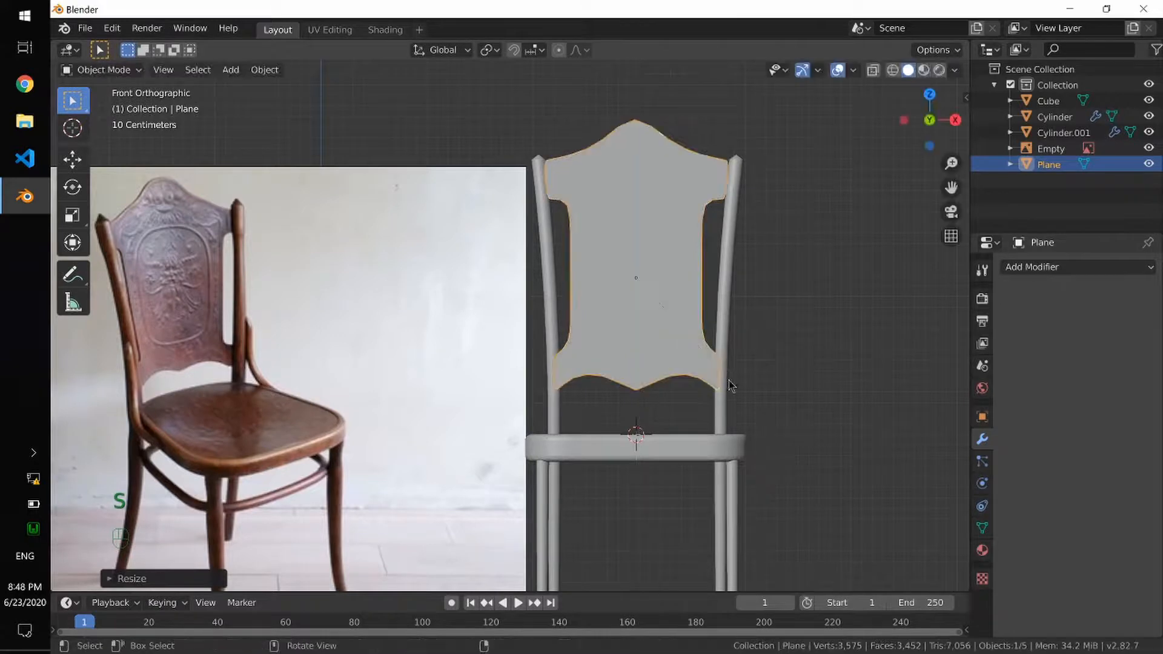
key(g)
key(z)
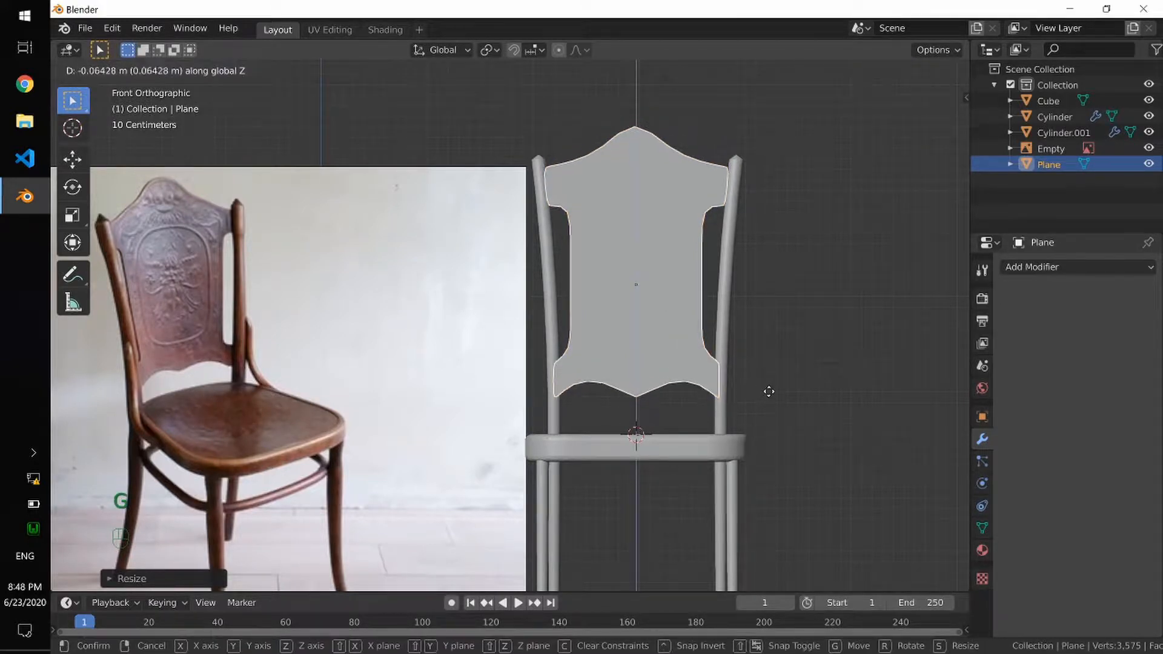
click(770, 400)
key(KP_3)
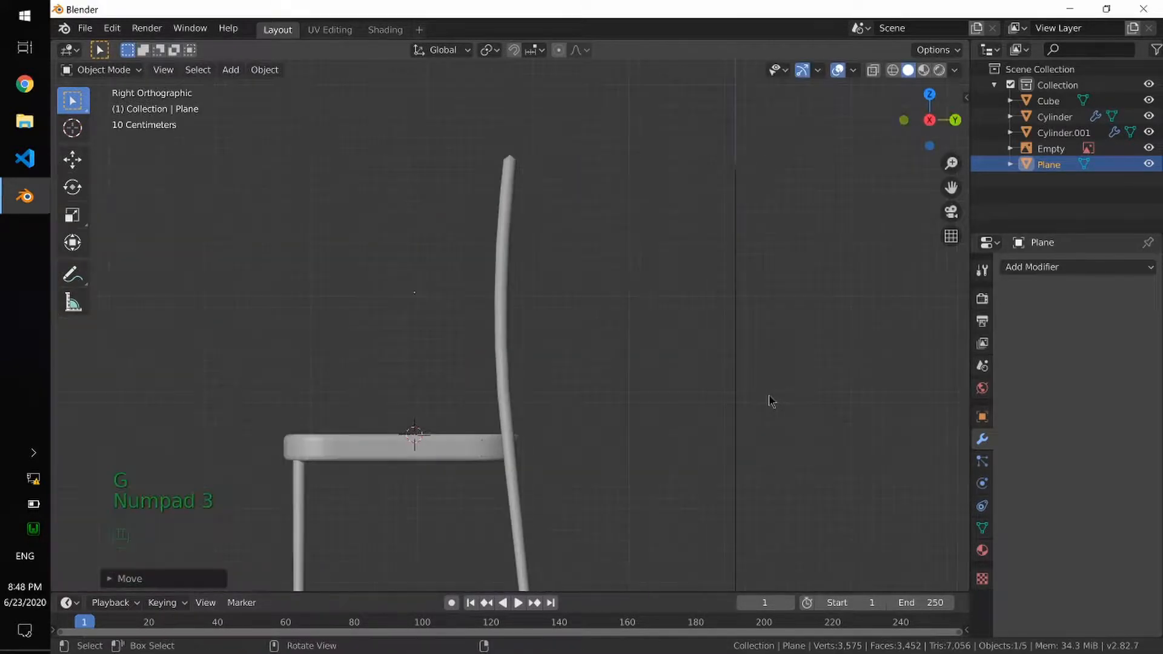
middle_drag(698, 395, 646, 397)
key(KP_3)
key(g)
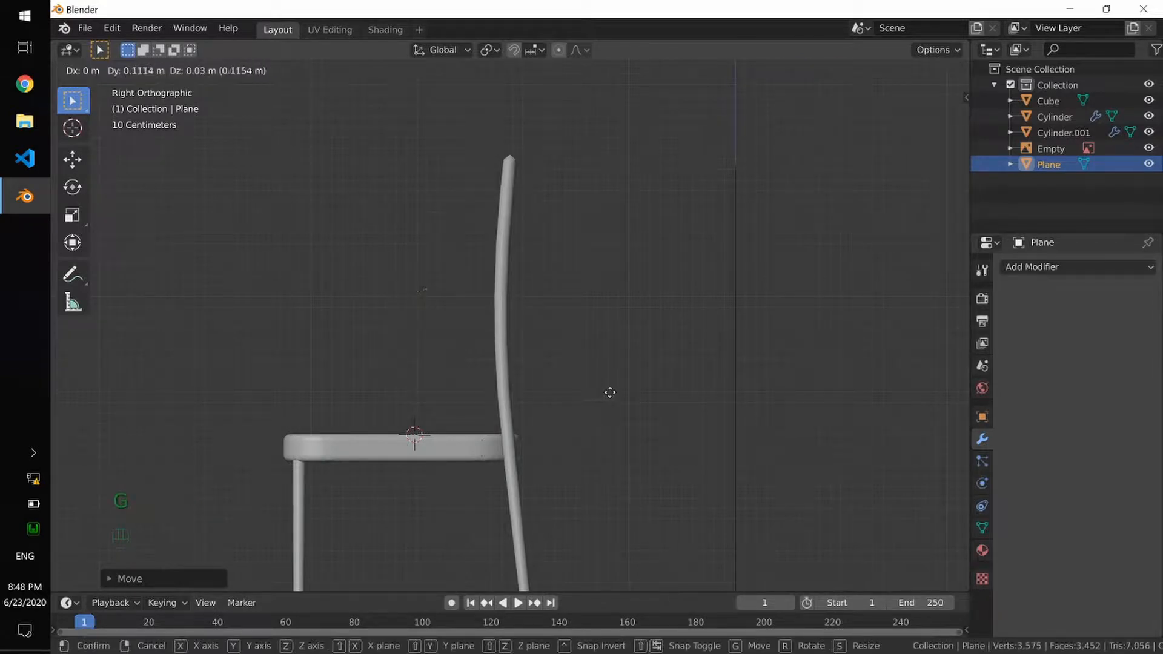
right_click(610, 393)
Move the backrest panel along positive Y until it sits between the two back posts, and fine-tune its Y position
alt+middle_drag(581, 411, 598, 418)
key(g)
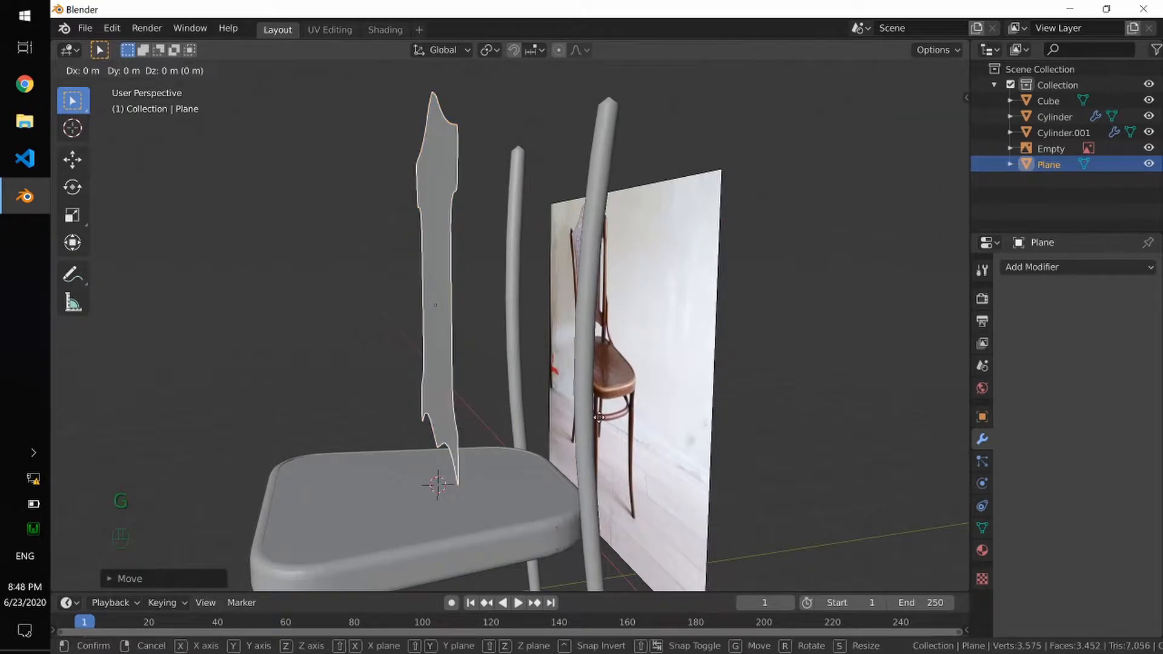
key(y)
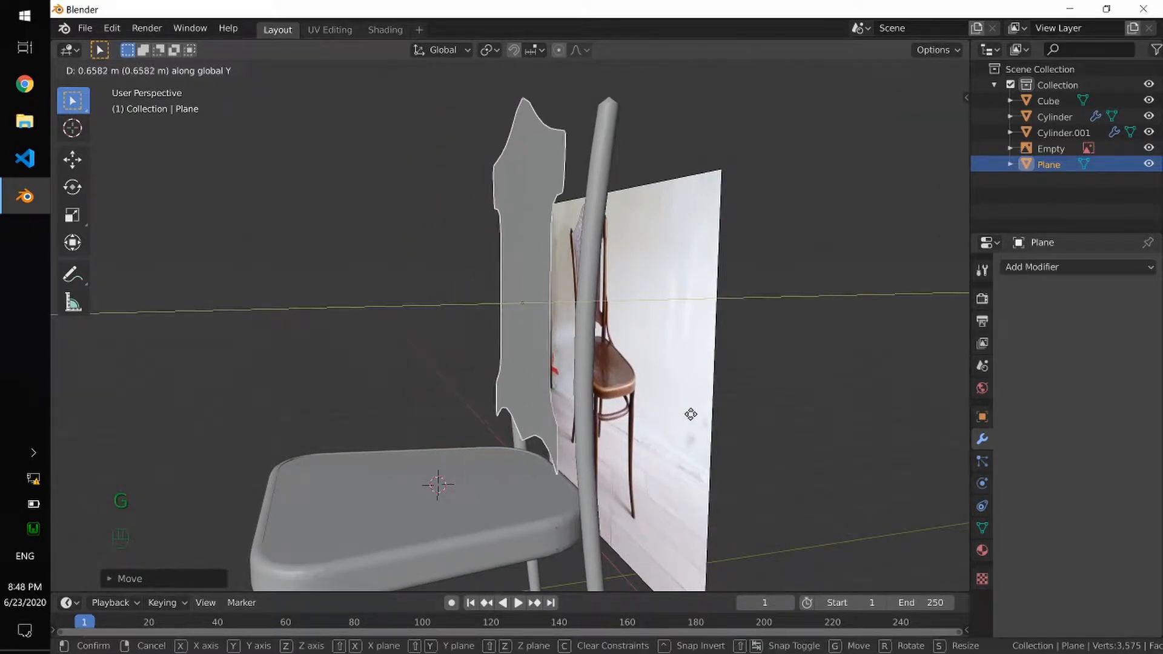
click(717, 419)
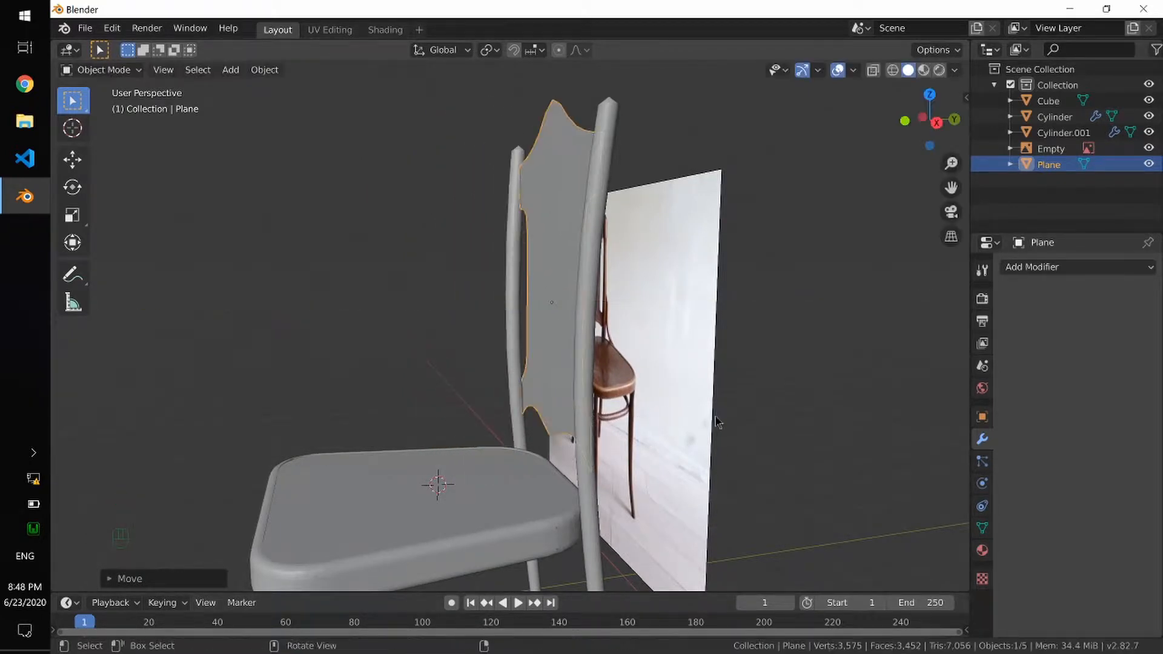
alt+middle_drag(716, 420, 688, 462)
key(g)
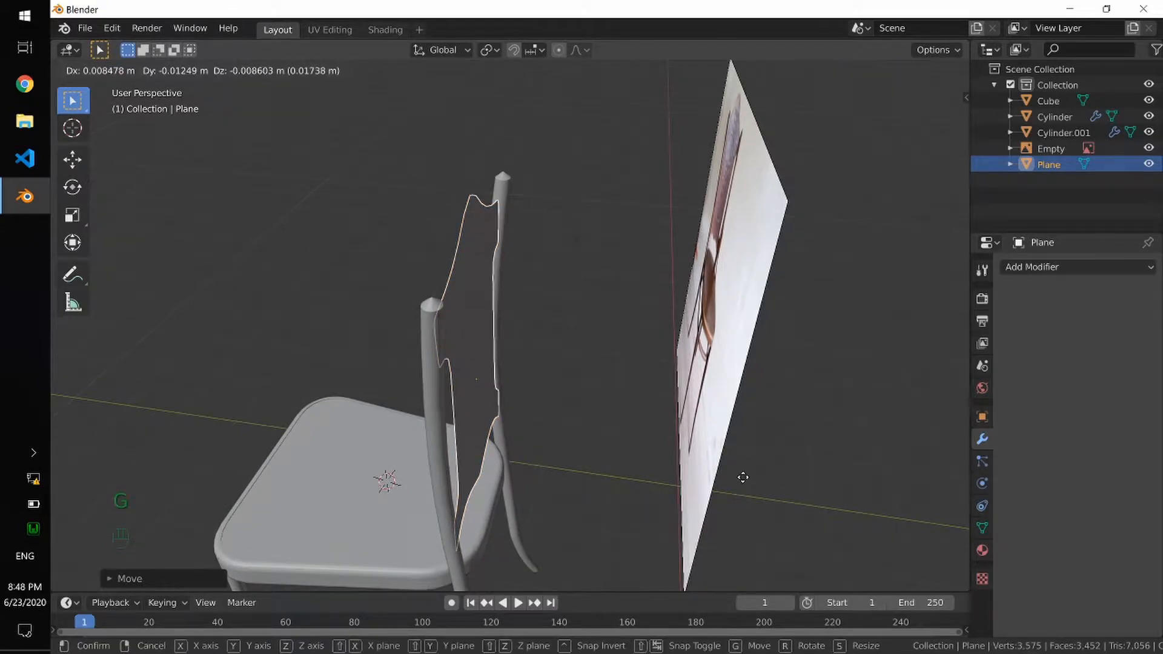
key(y)
click(743, 478)
In Edit Mode, switch to edge selection and select the backrest panel's vertical centre edge loop
alt+middle_drag(615, 490, 642, 494)
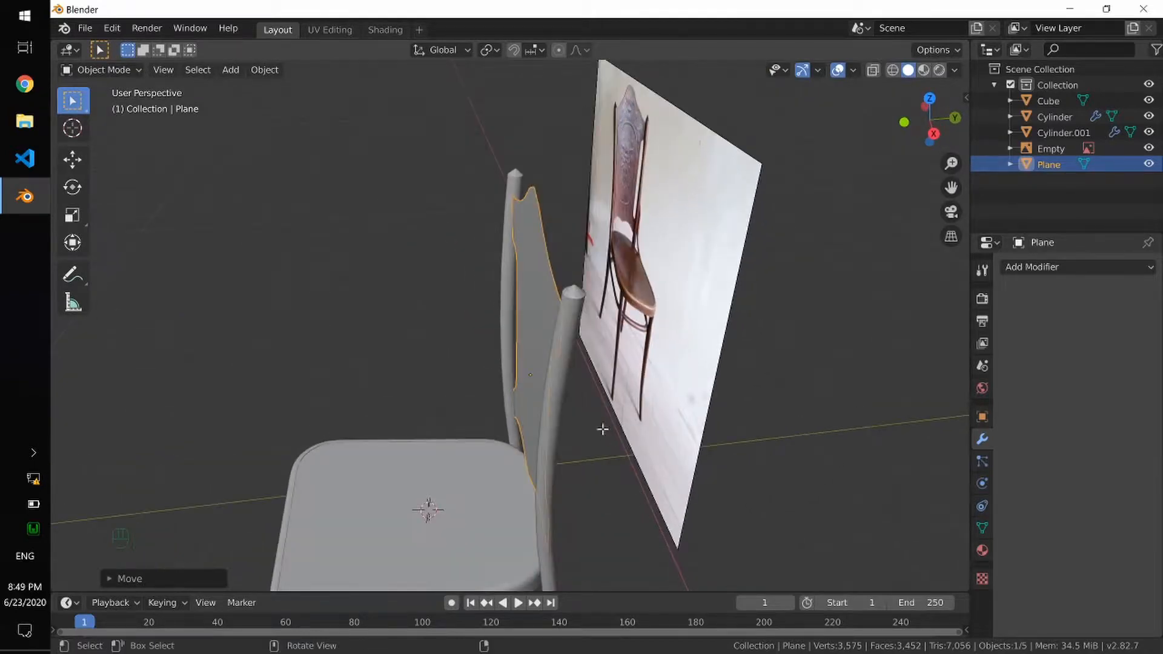
key(Tab)
middle_drag(593, 436, 639, 431)
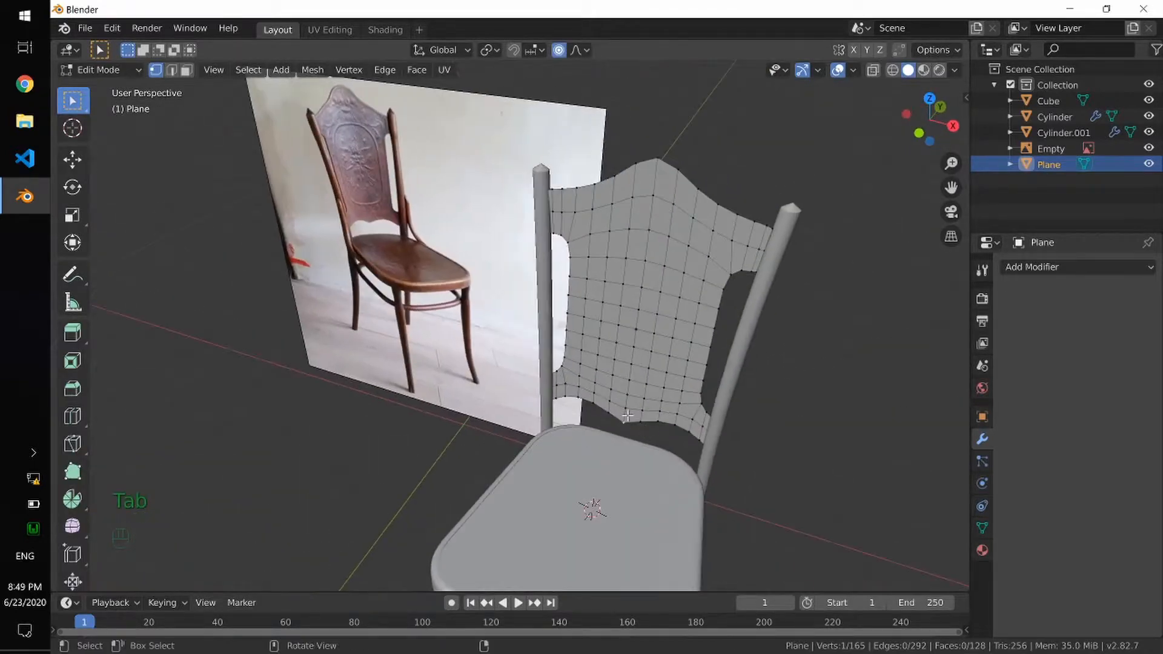
click(172, 69)
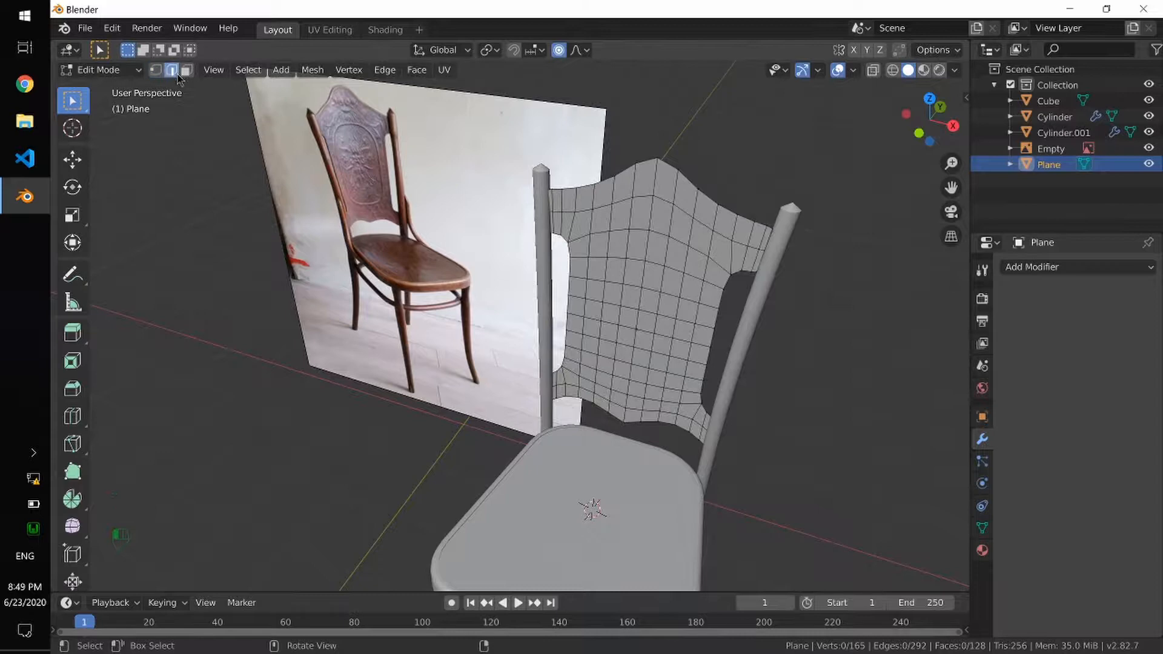
alt+click(656, 184)
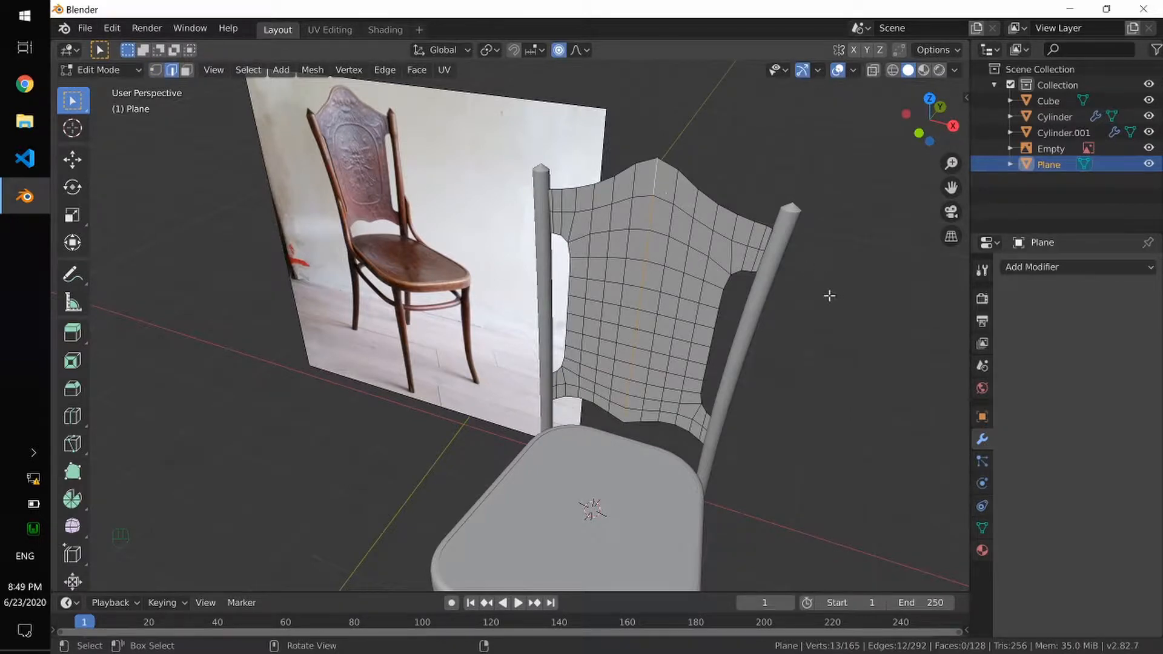
middle_drag(825, 297, 764, 322)
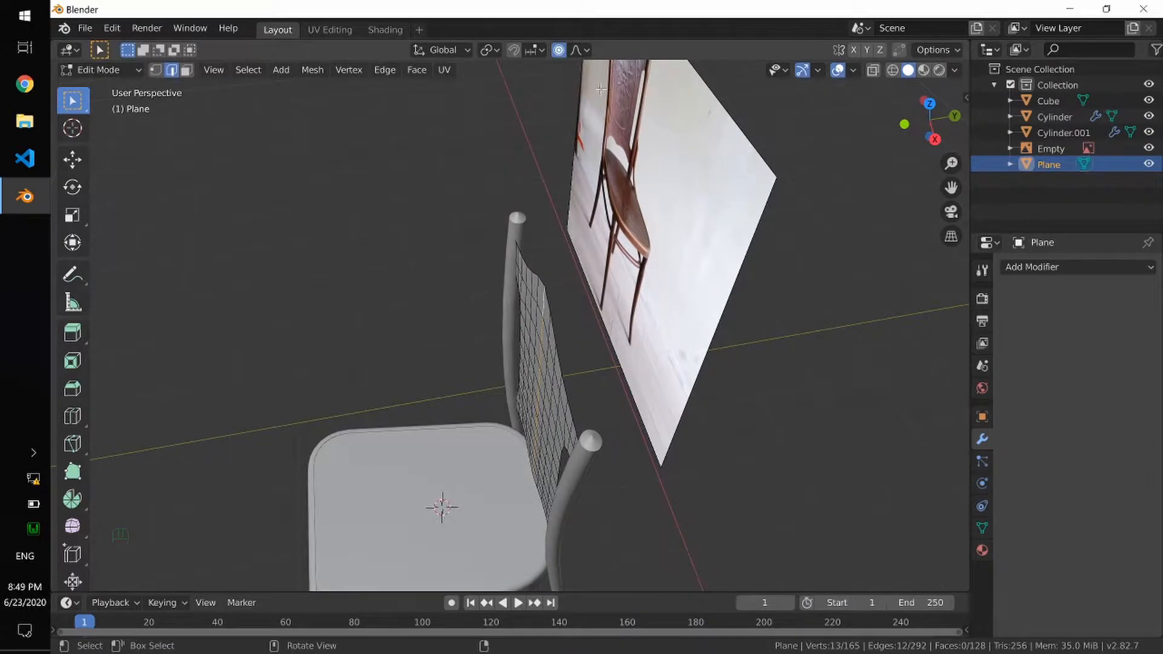
key(g)
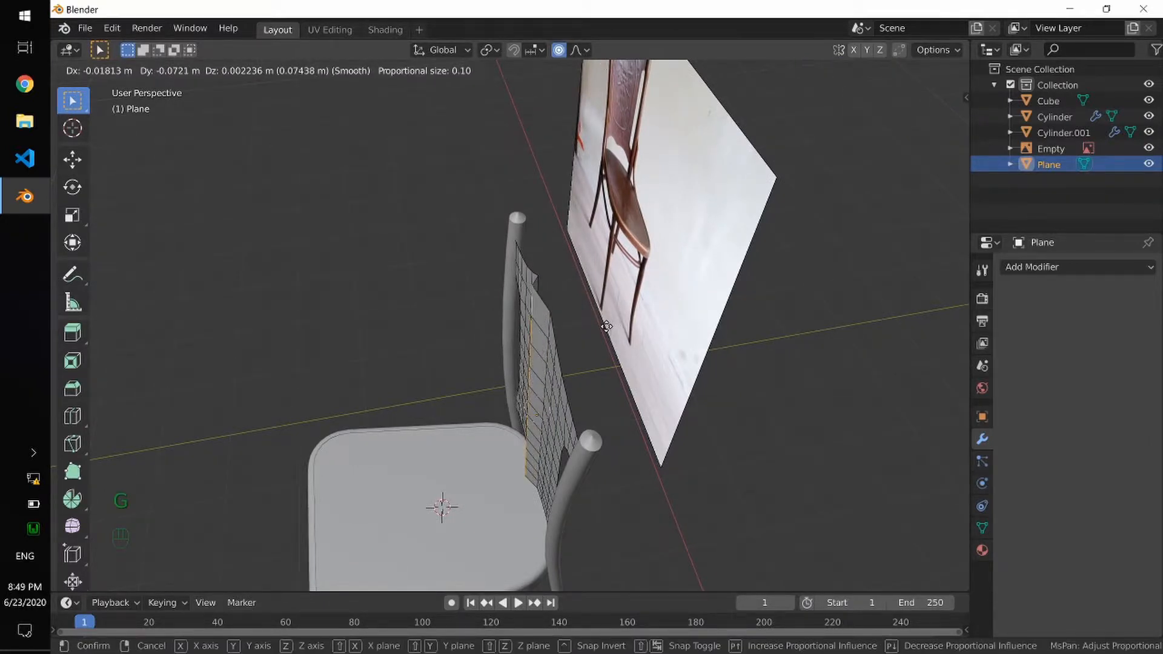
key(y)
scroll(605, 327, down, 17)
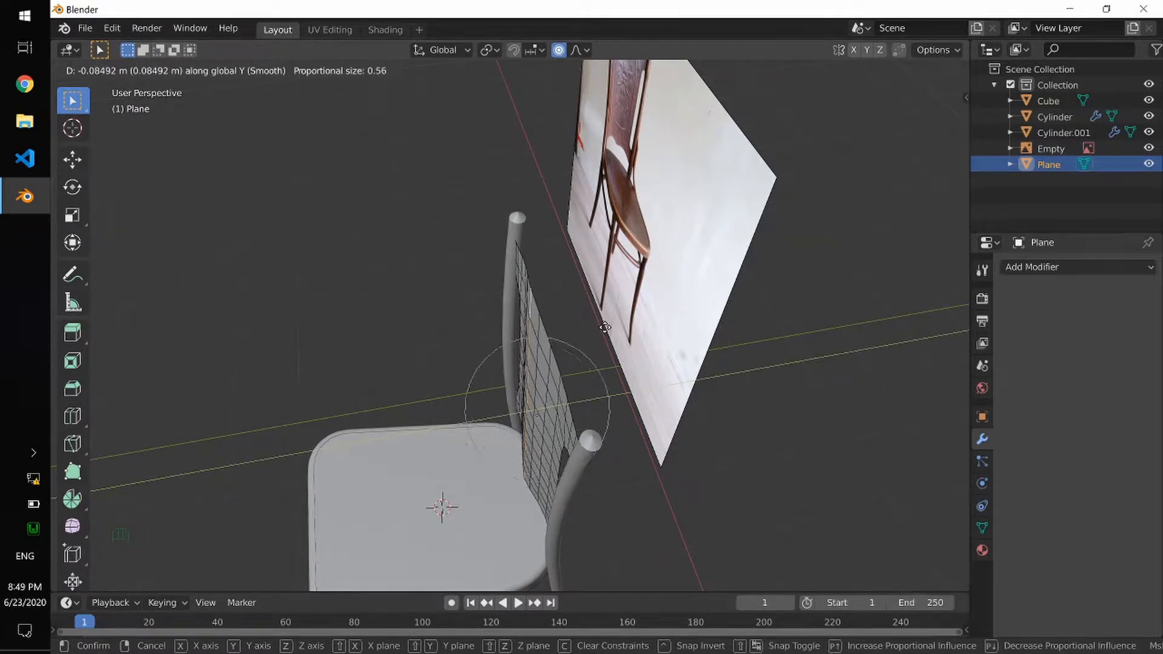
alt+scroll(593, 337, down, 2)
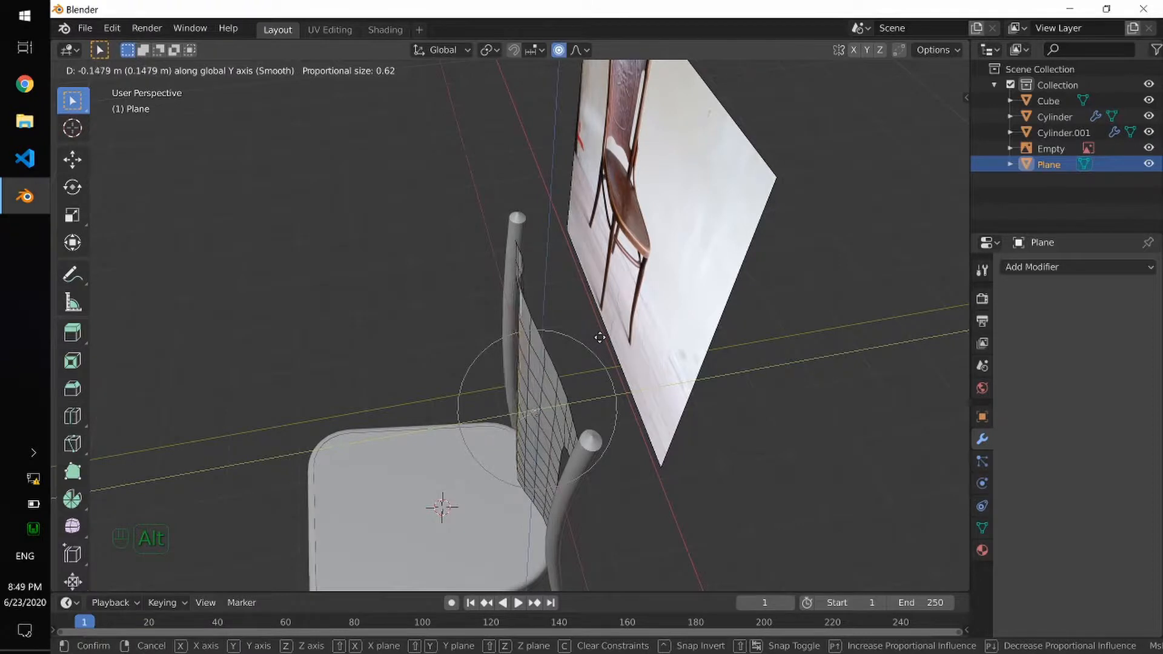
key(y)
key(x)
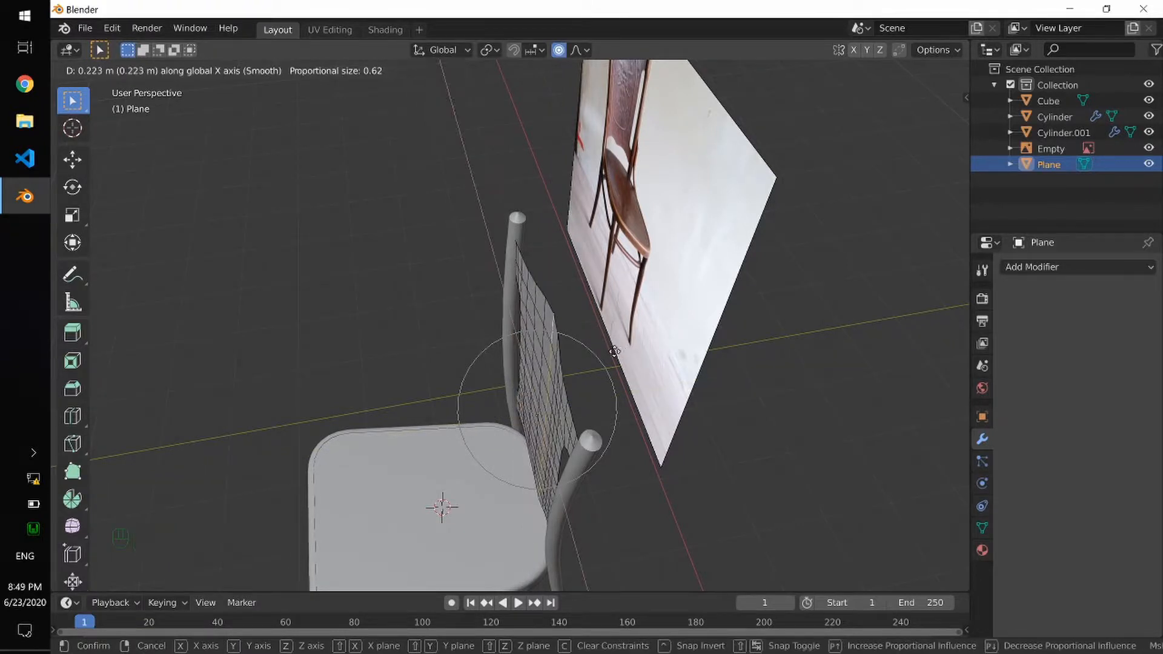
click(599, 354)
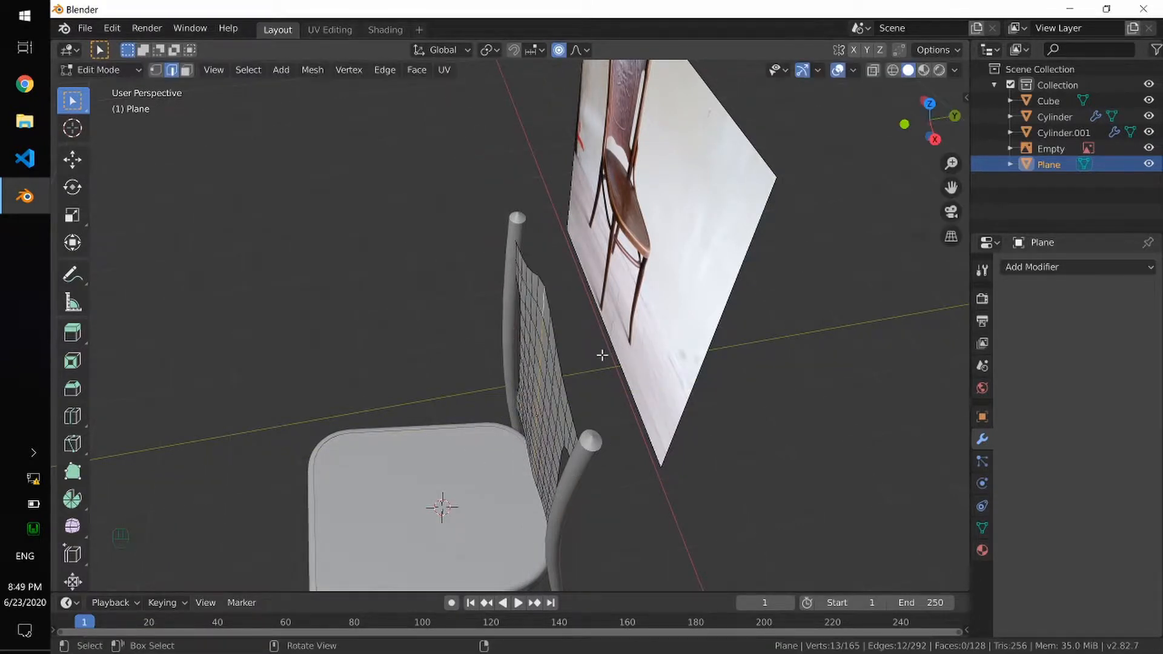
Move the backrest's centre edge loop about 0.05 m along negative Y with proportional size 0.62, plus about 0.03 m more with size 0.83
middle_drag(624, 349, 620, 357)
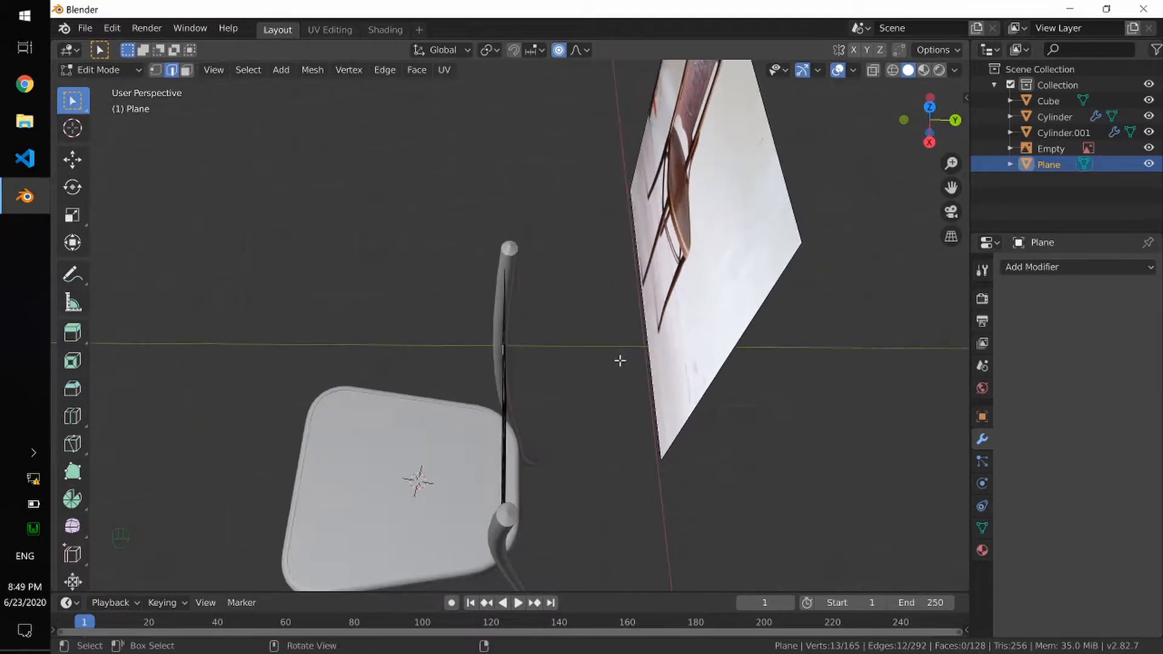
key(g)
key(y)
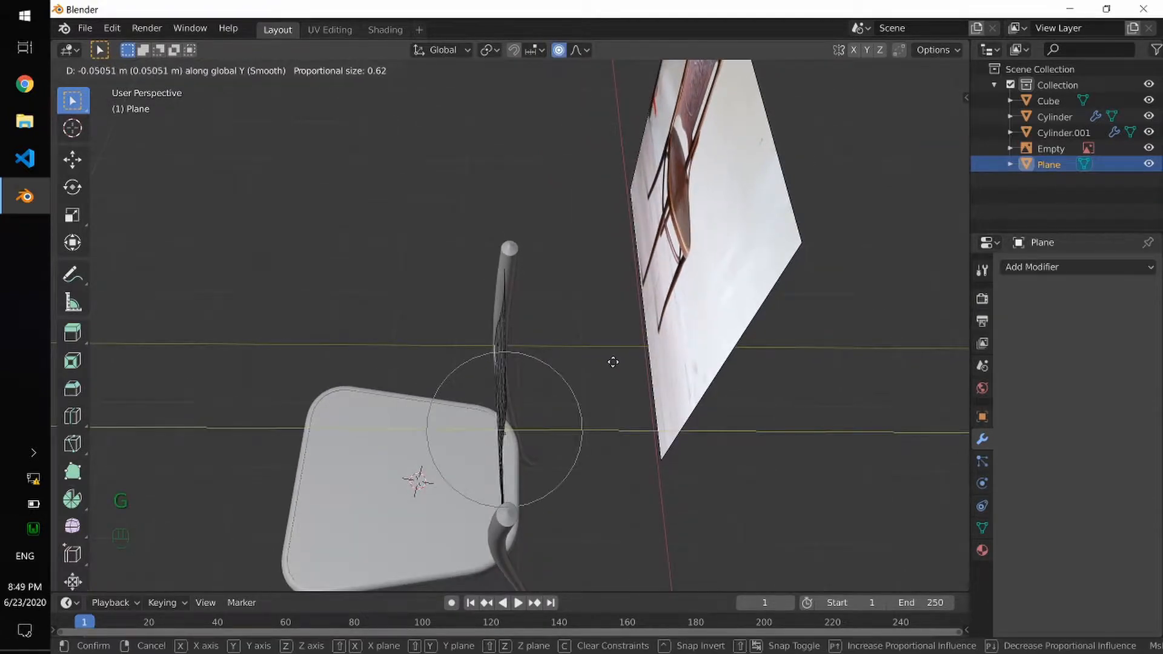
click(613, 361)
key(g)
key(y)
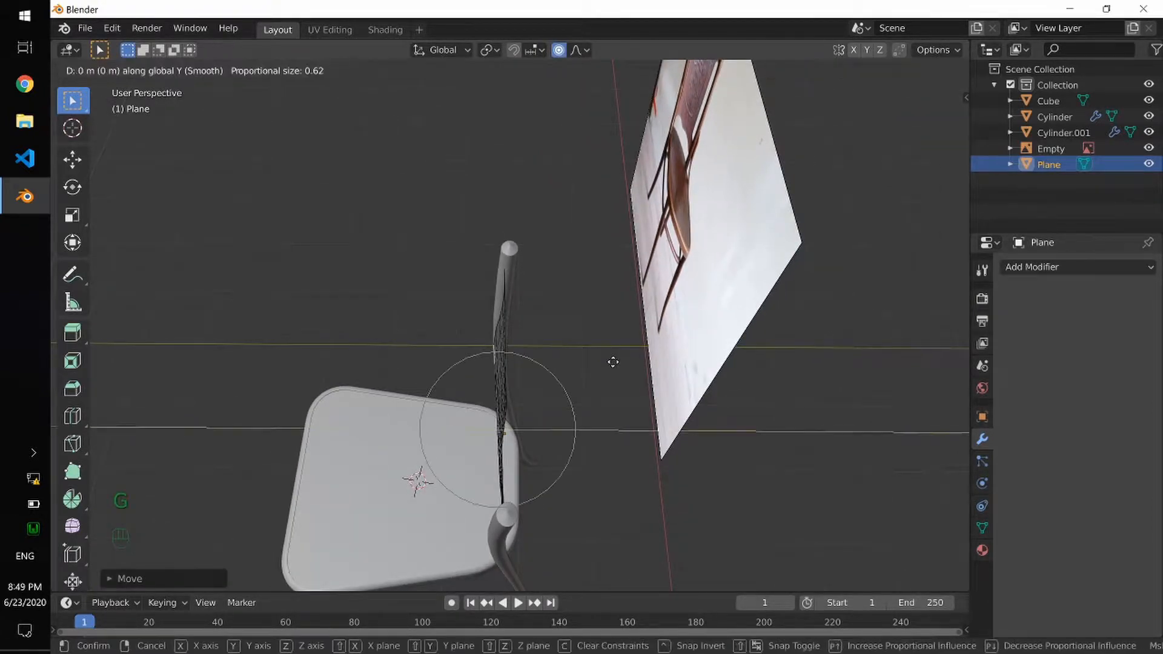
scroll(609, 363, down, 2)
scroll(608, 362, down, 1)
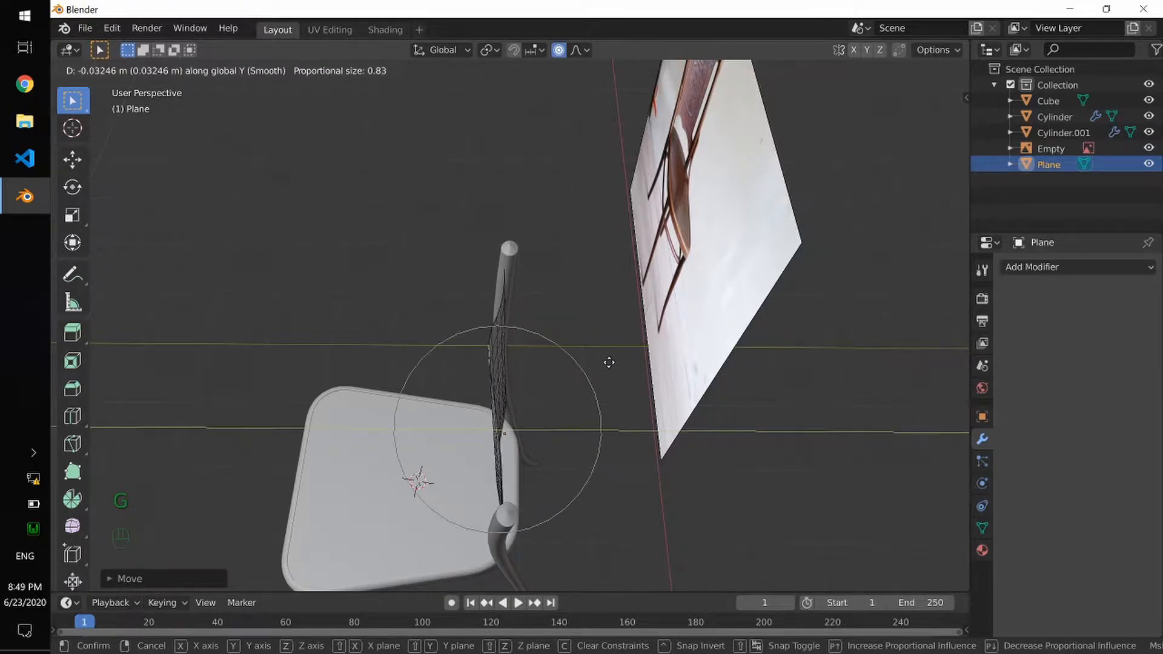
click(610, 378)
Add a Solidify modifier to the backrest with an offset of -0.7595 and a thickness of 0.05 m
alt+drag(561, 420, 582, 409)
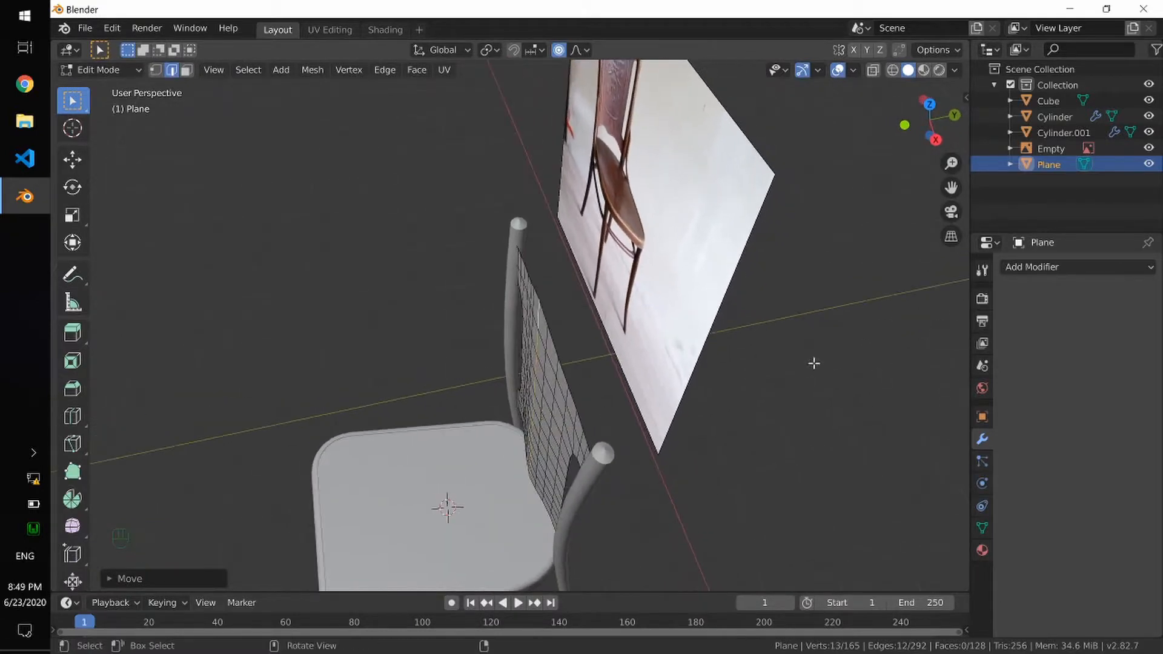
click(1031, 267)
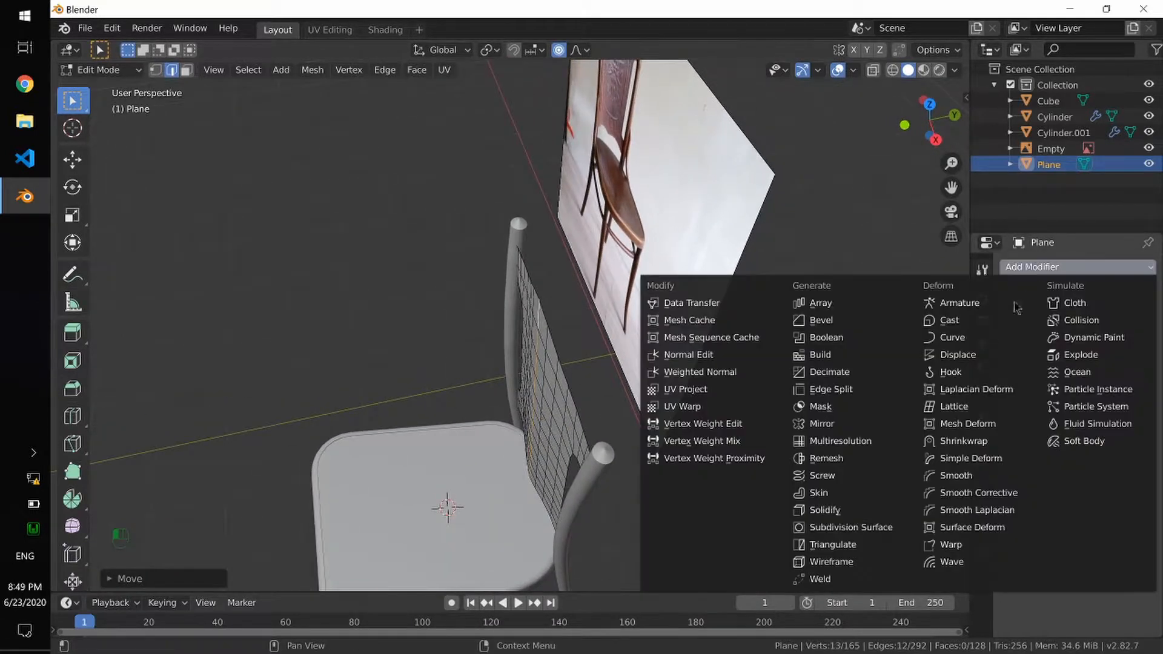
click(861, 509)
mouse_move(743, 446)
alt+mouse_down()
mouse_move(708, 447)
mouse_move(735, 444)
alt+mouse_up()
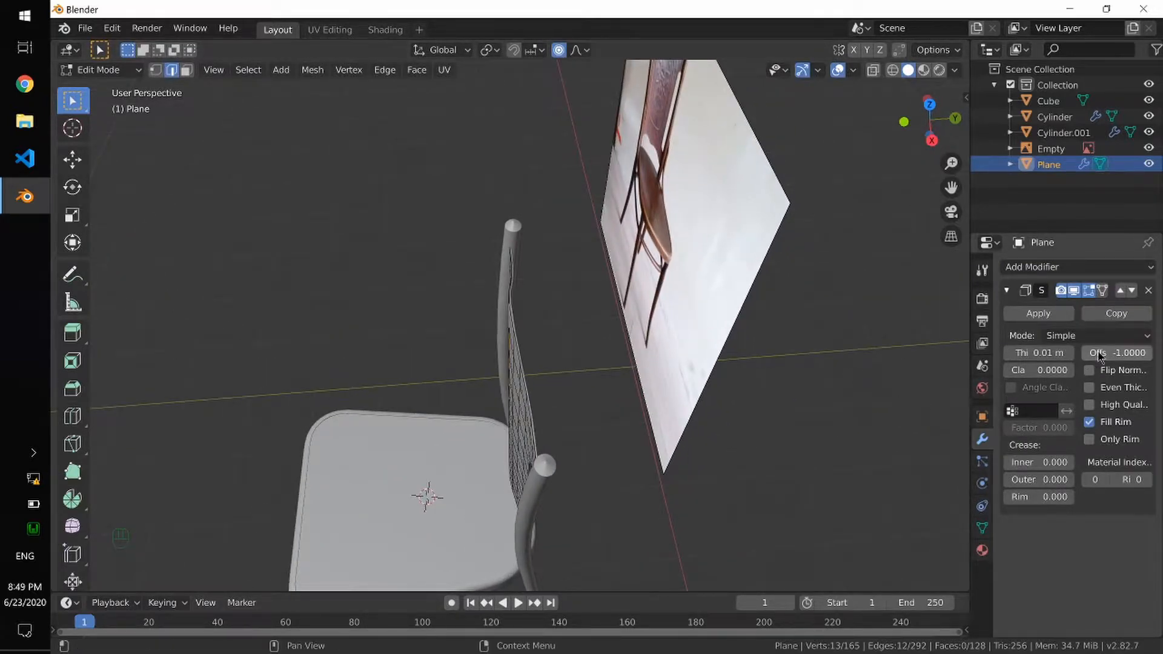
drag(1131, 353, 1147, 353)
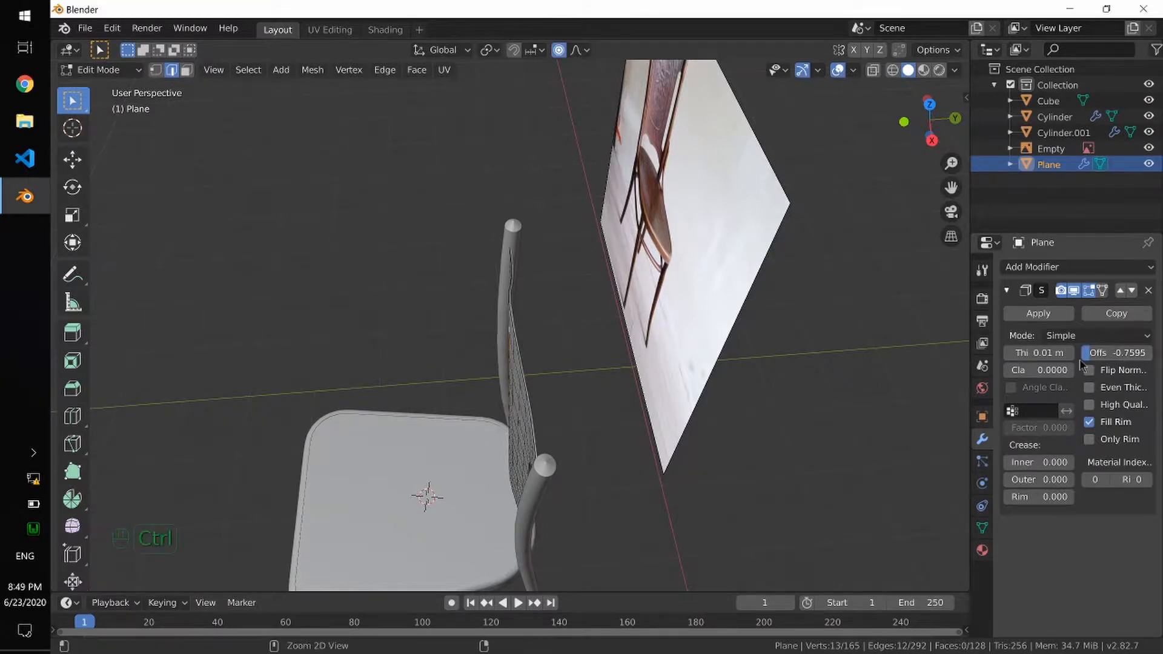
key(ctrl+z)
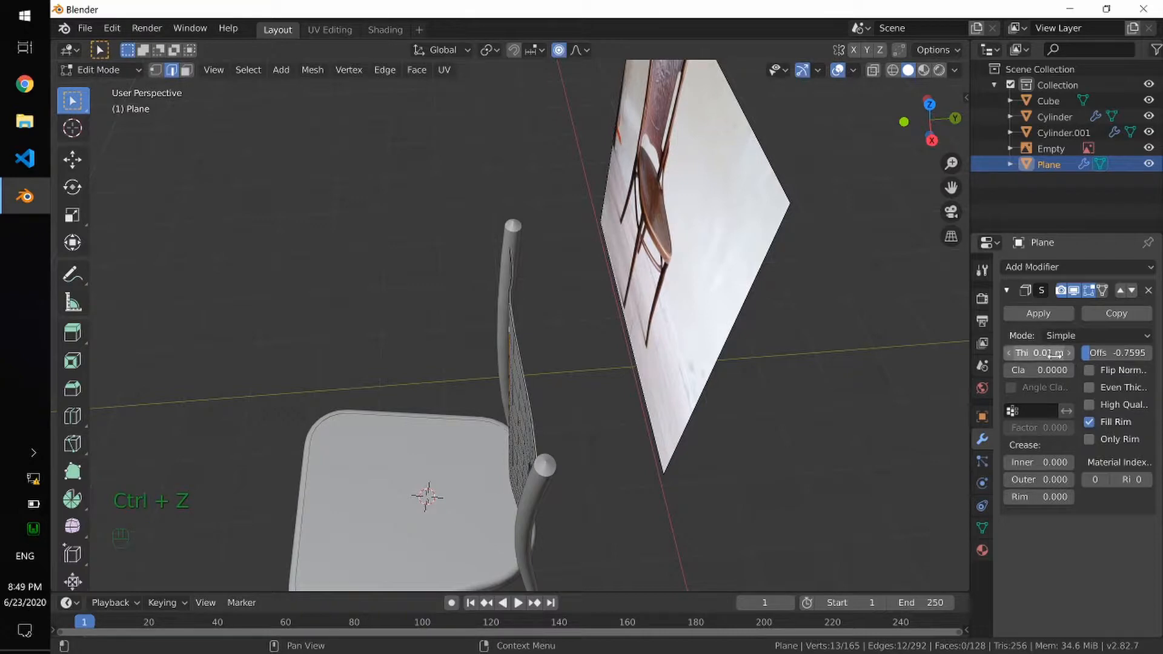
mouse_move(1047, 352)
mouse_down()
mouse_move(1078, 352)
mouse_move(1039, 356)
mouse_up()
middle_drag(844, 388, 844, 378)
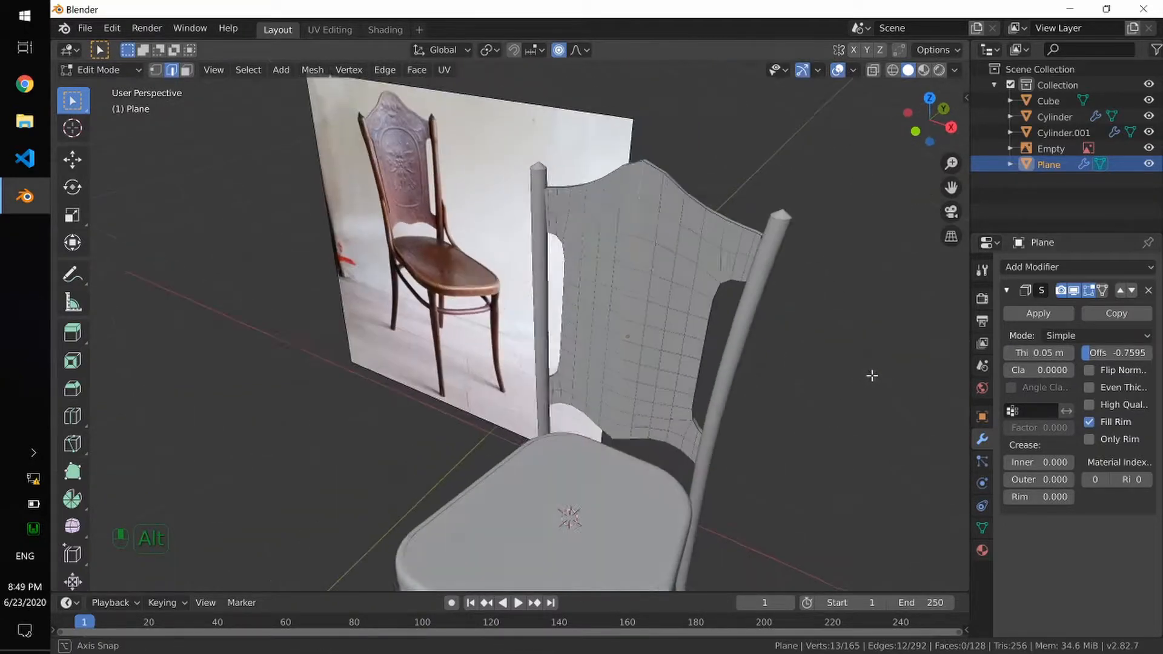
key(ctrl+s)
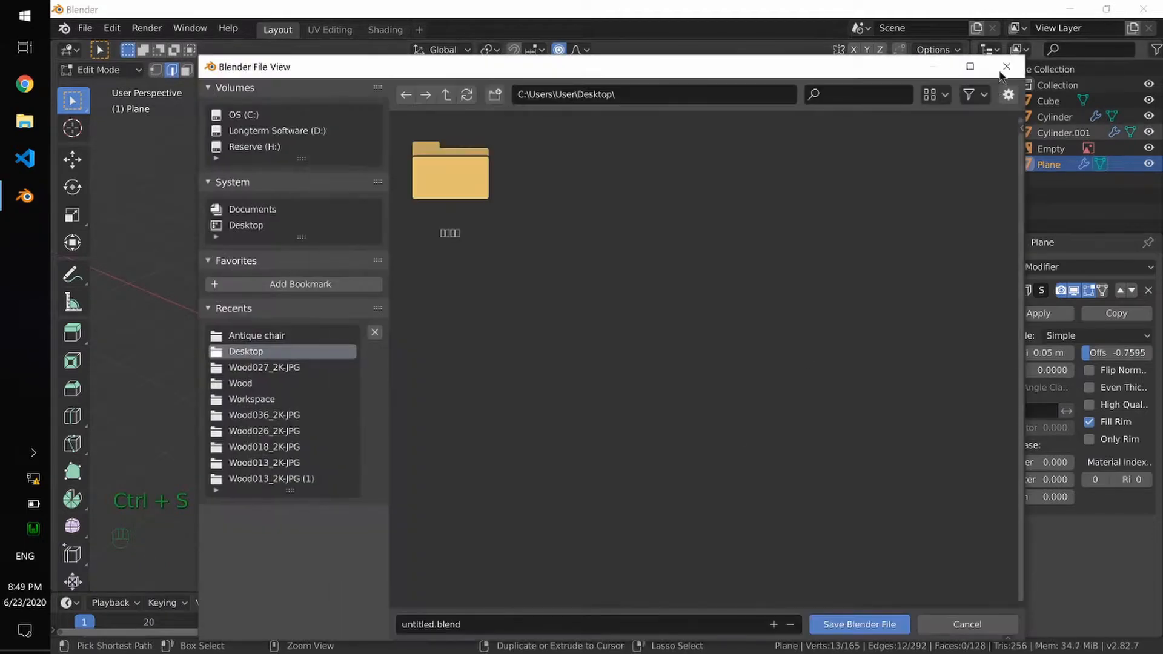
key(Return)
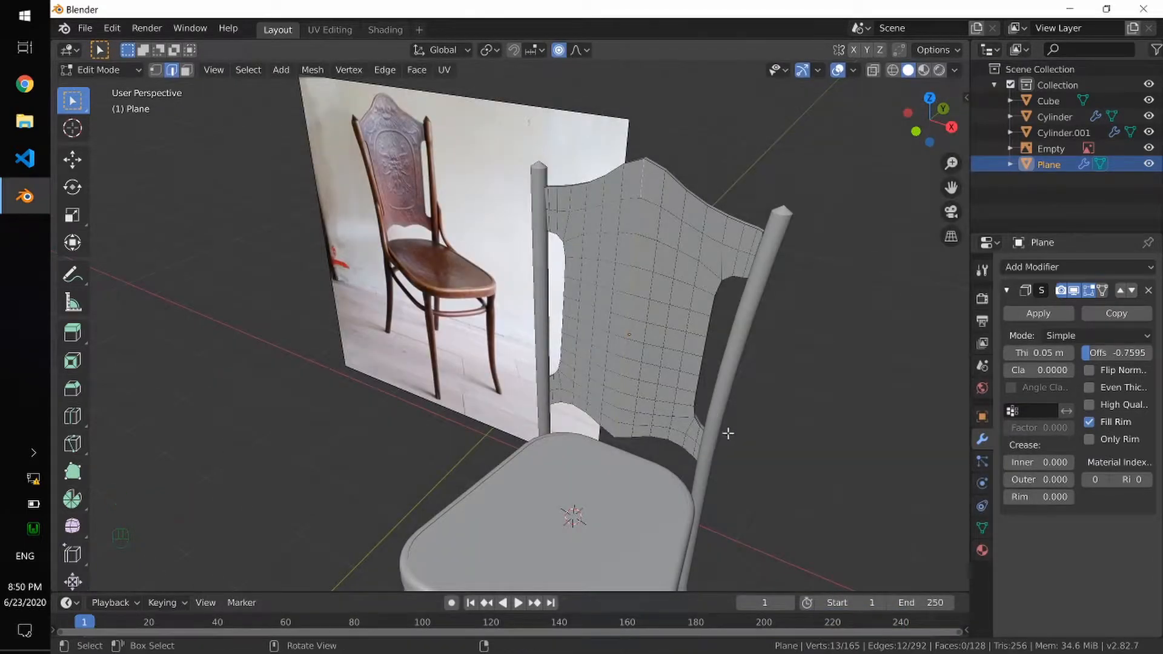
Return to Object Mode and delete the reference photo standing behind the chair
scroll(727, 433, down, 5)
alt+middle_drag(734, 434, 729, 405)
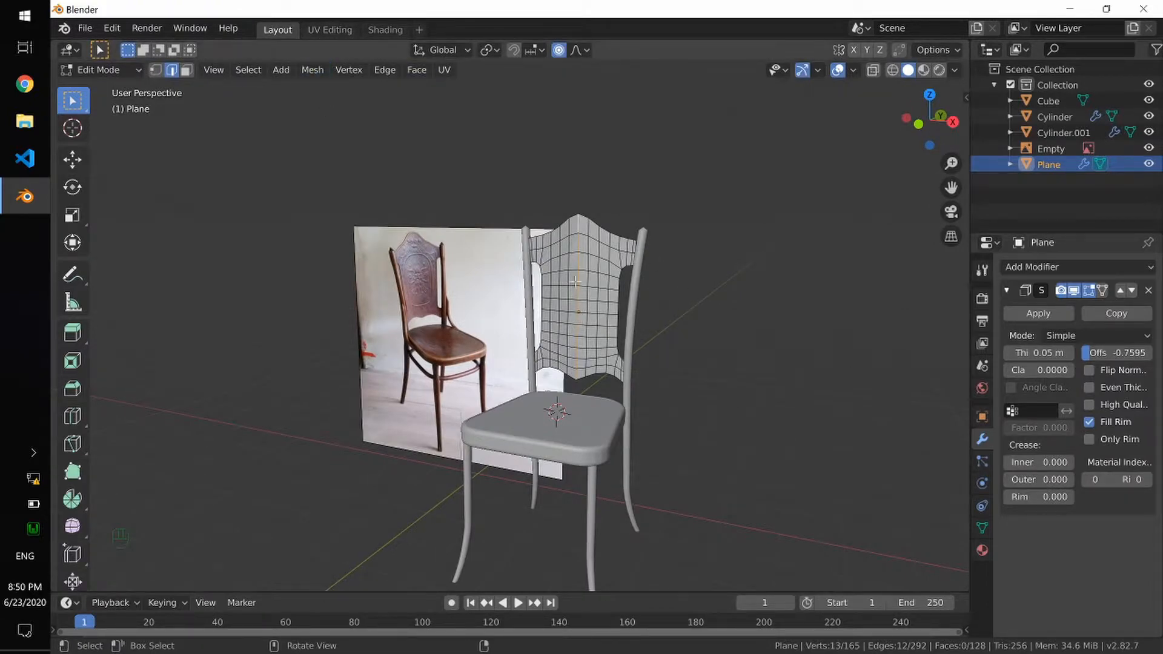
key(Tab)
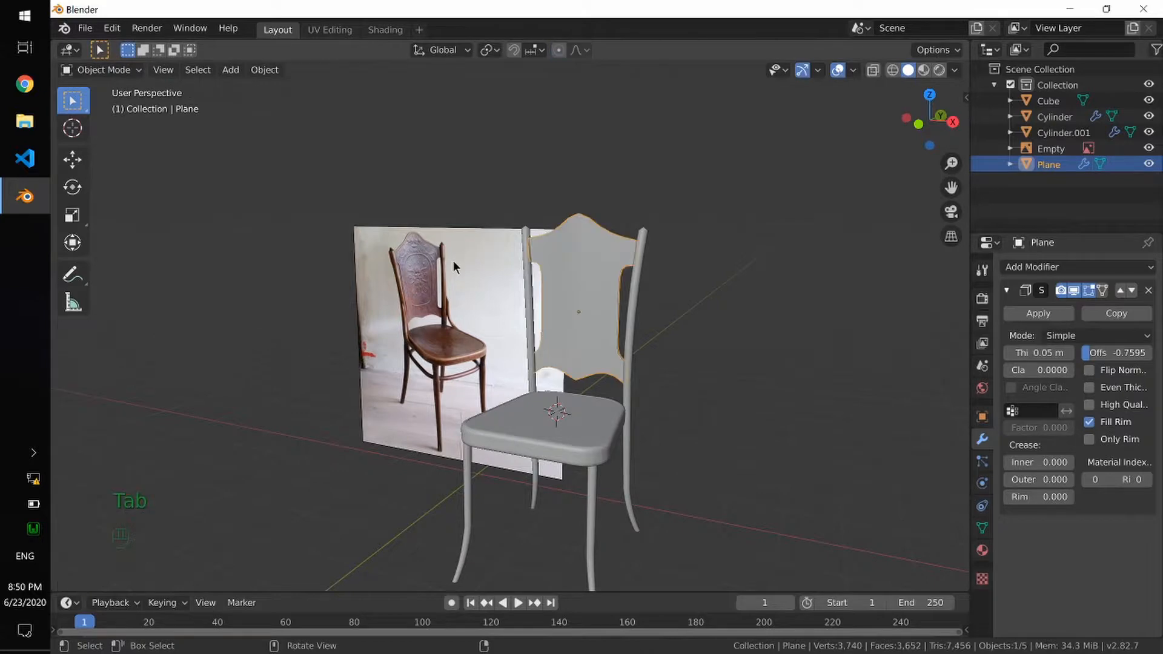
click(452, 260)
key(Delete)
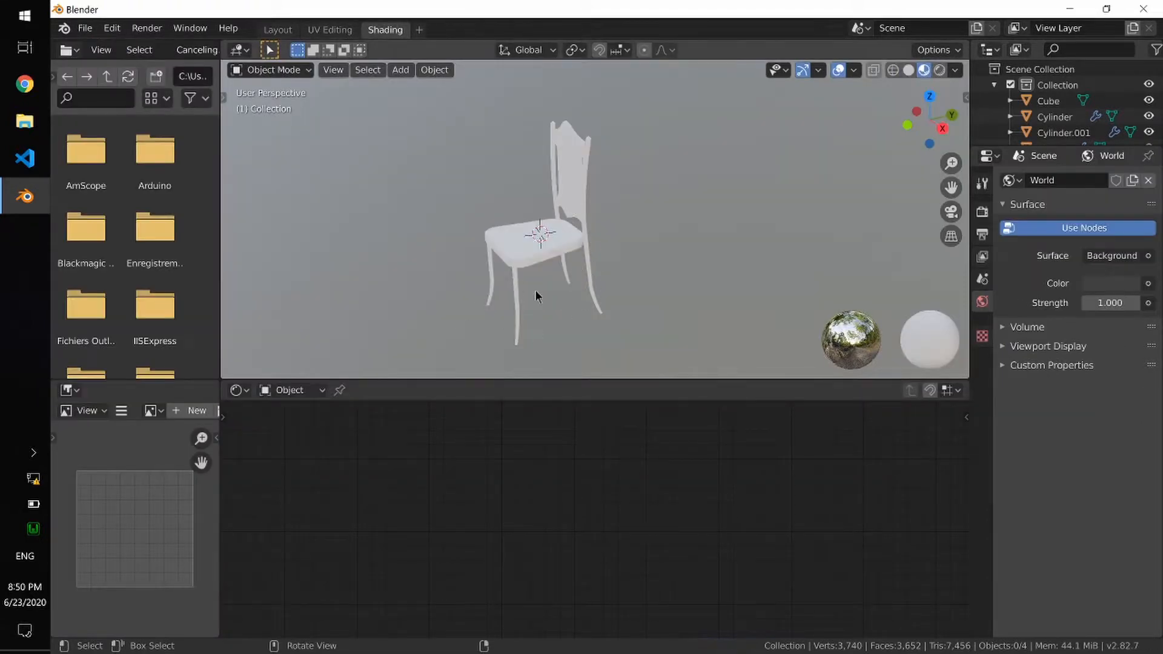
Select the chair seat and bring its material's Principled BSDF and output nodes into view in the shader editor
click(554, 233)
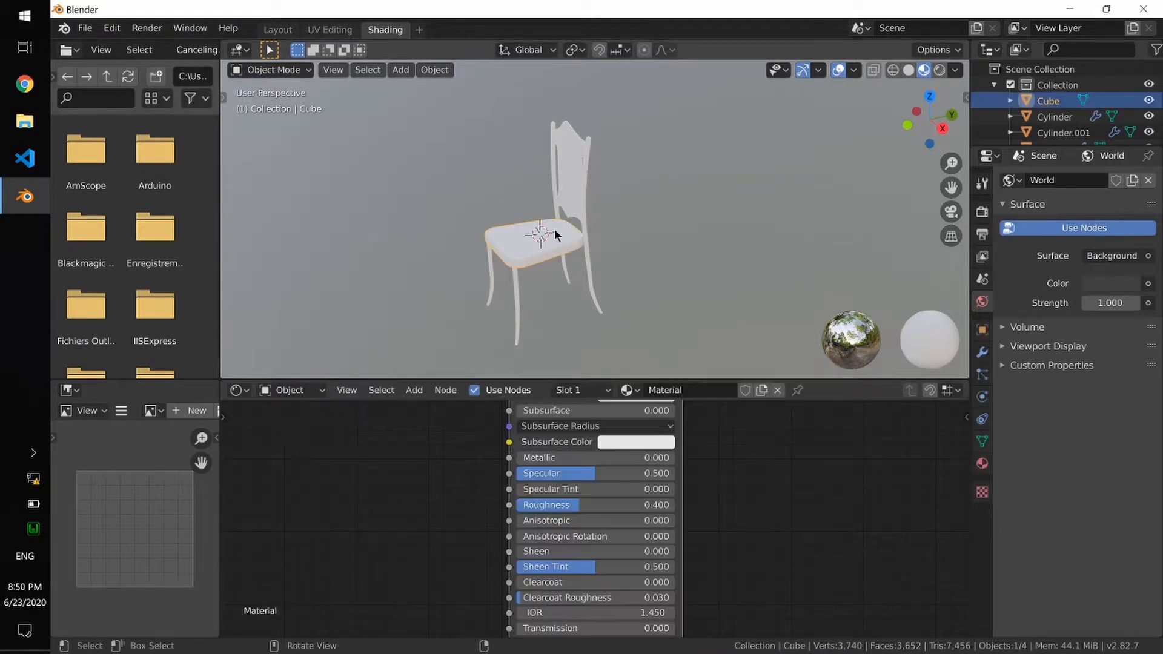
scroll(639, 435, up, 1)
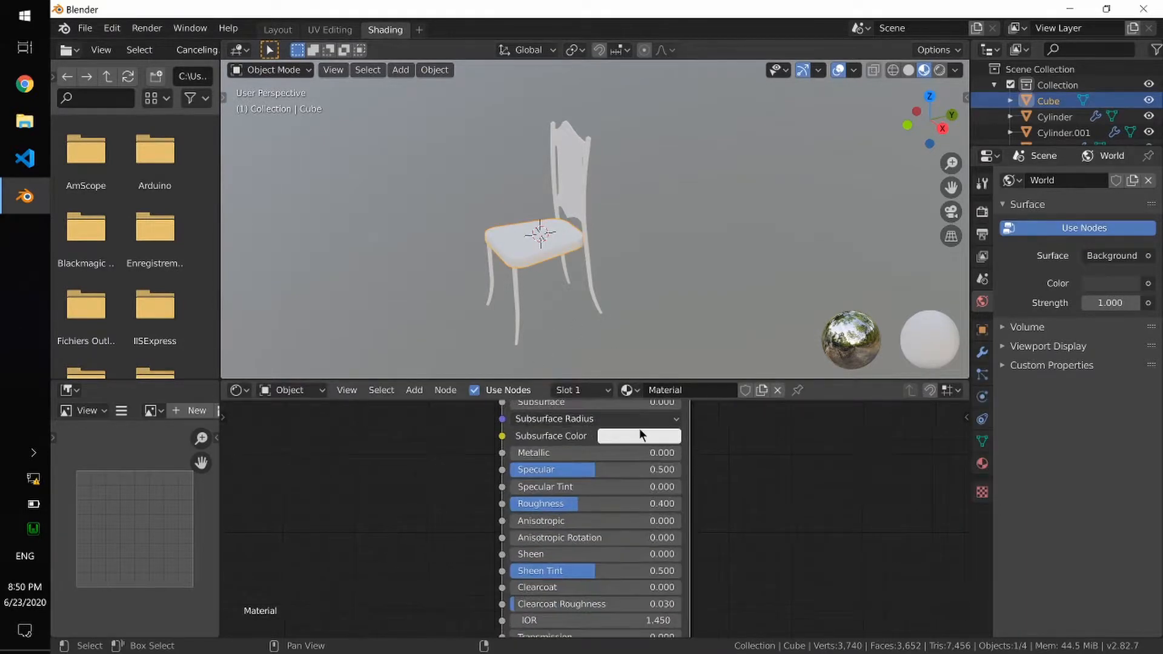
scroll(640, 430, down, 3)
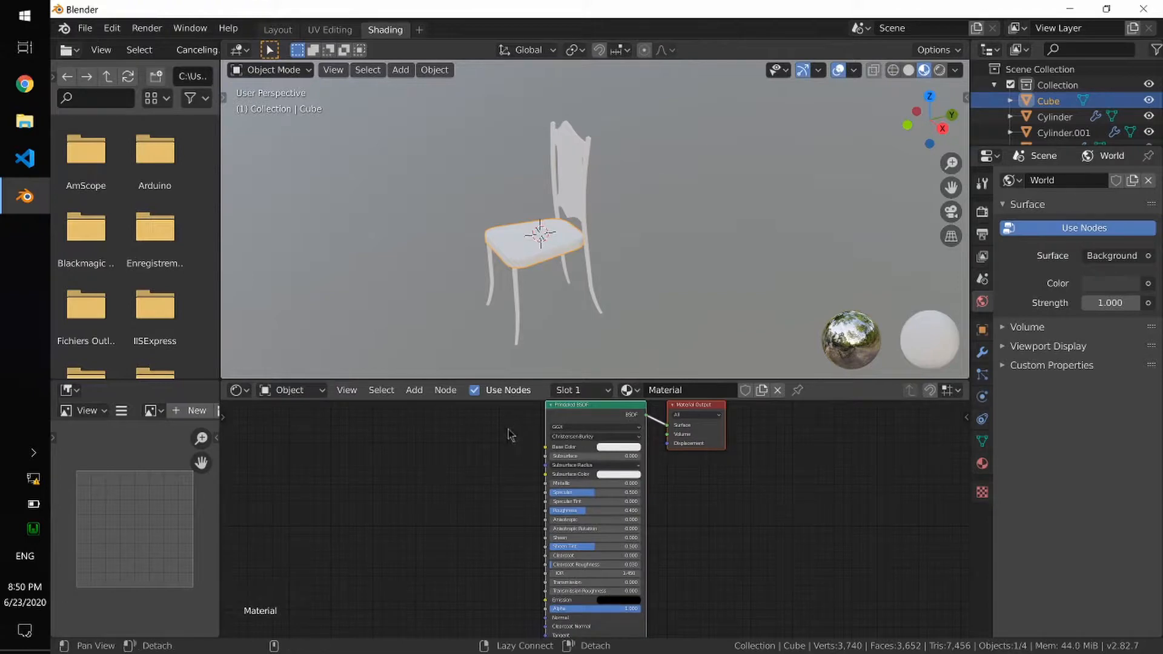
alt+drag(511, 428, 518, 455)
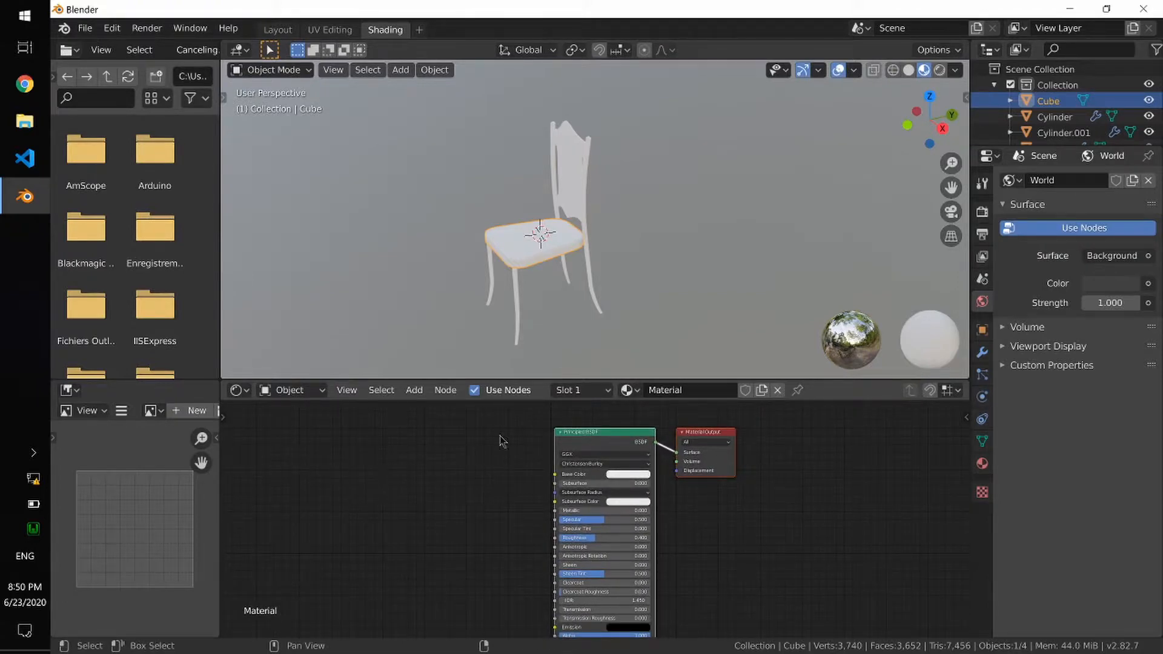
Search the keymap preferences for "WRANGLE" to check the Node Wrangler entry, and close the preferences
click(159, 30)
mouse_move(112, 28)
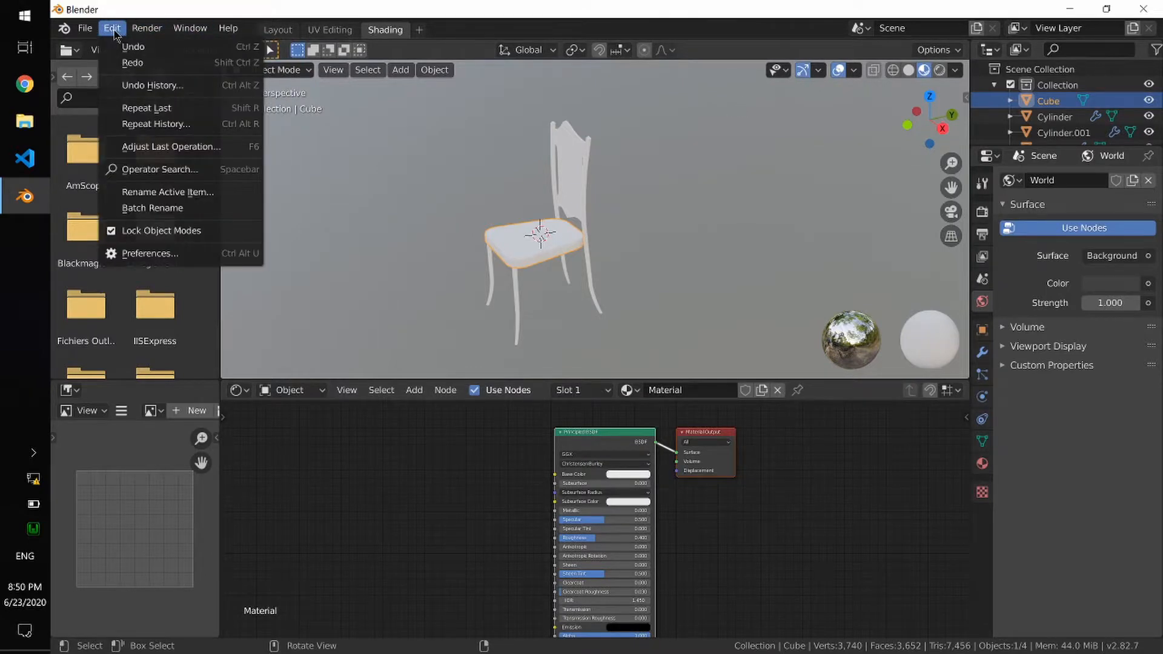
click(149, 254)
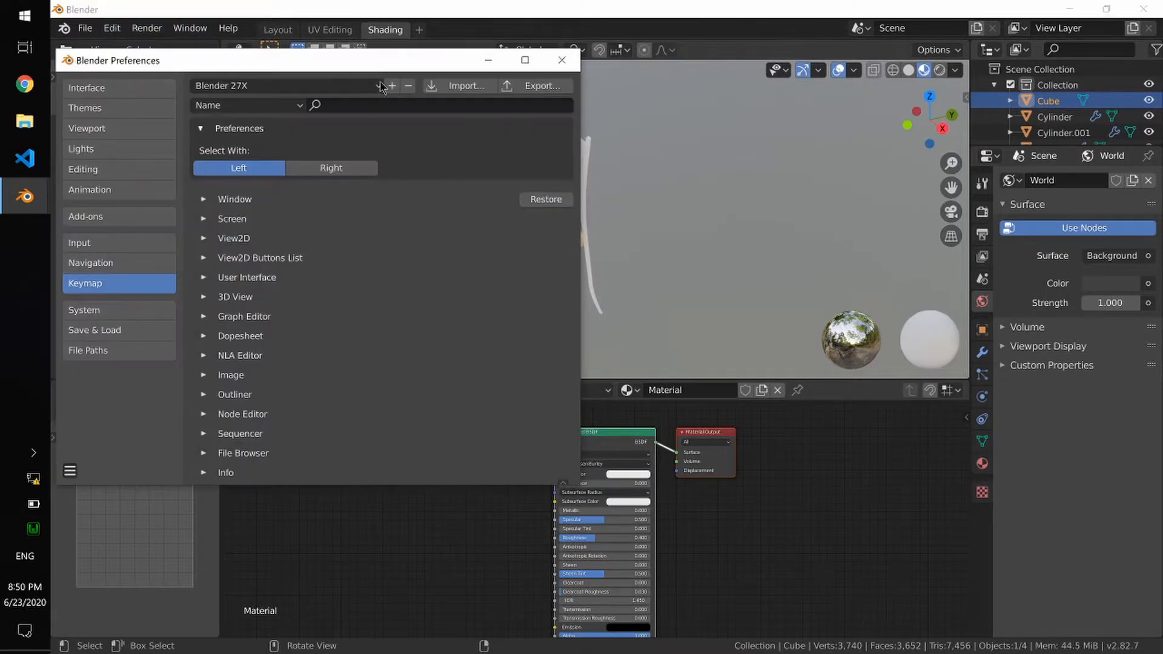
click(379, 104)
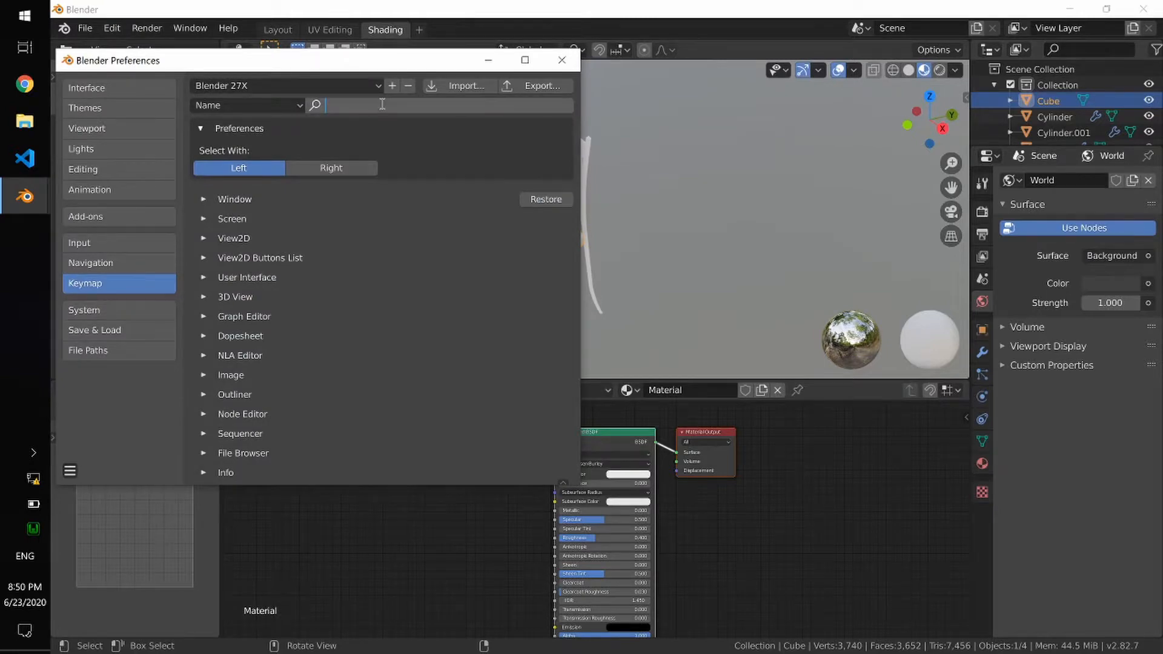
text(WRANGLE)
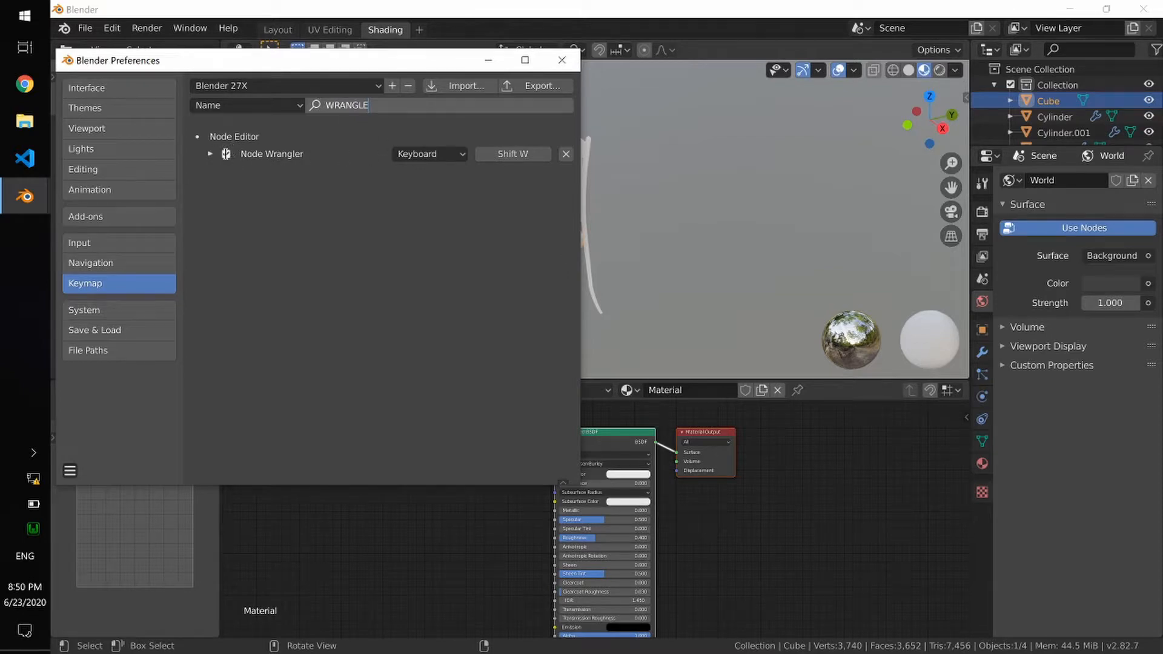
click(561, 60)
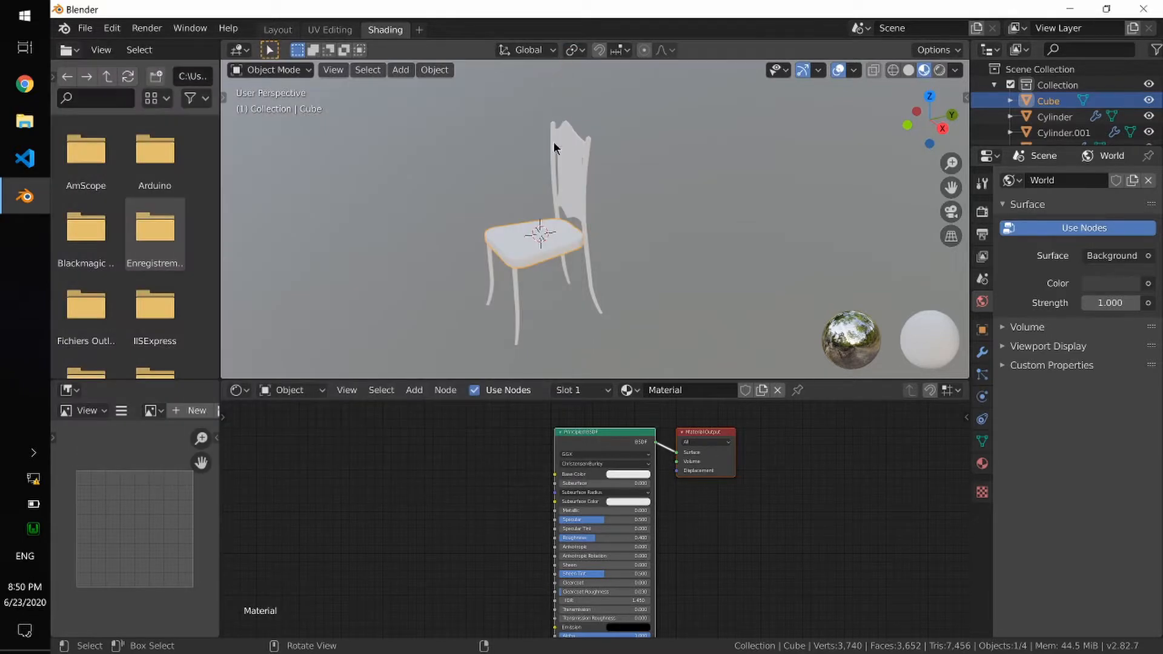
Start Node Wrangler's Principled Texture Setup for the seat material and browse to the Materials folder inside Antique chair
middle_drag(443, 499, 533, 494)
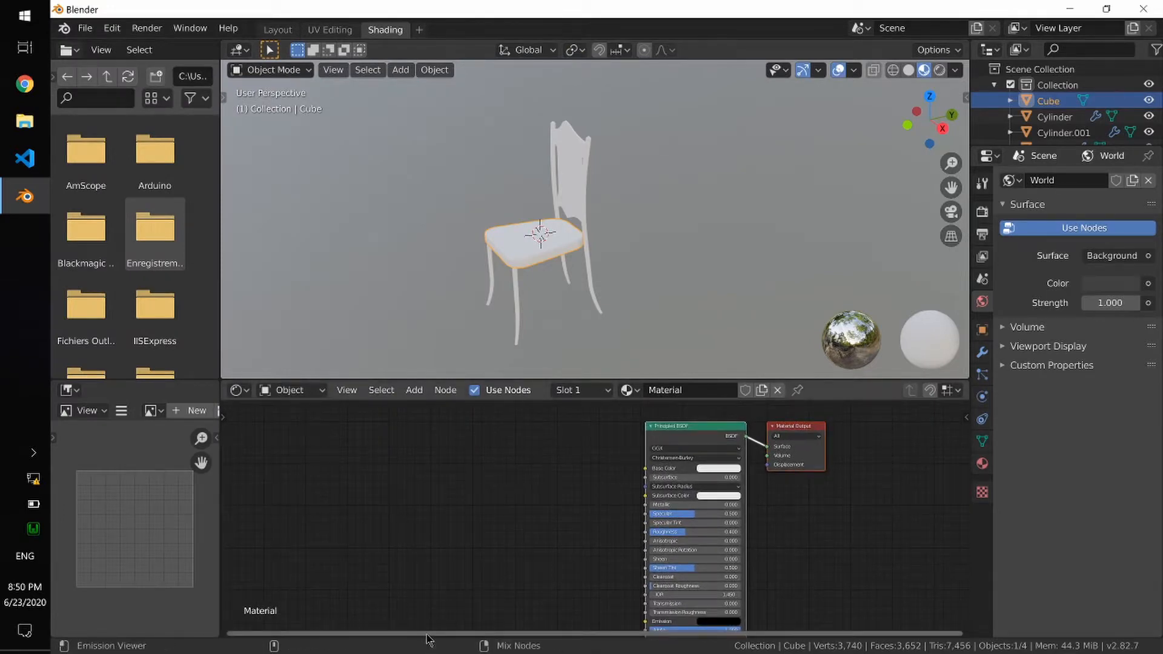
key(ctrl+shift+t)
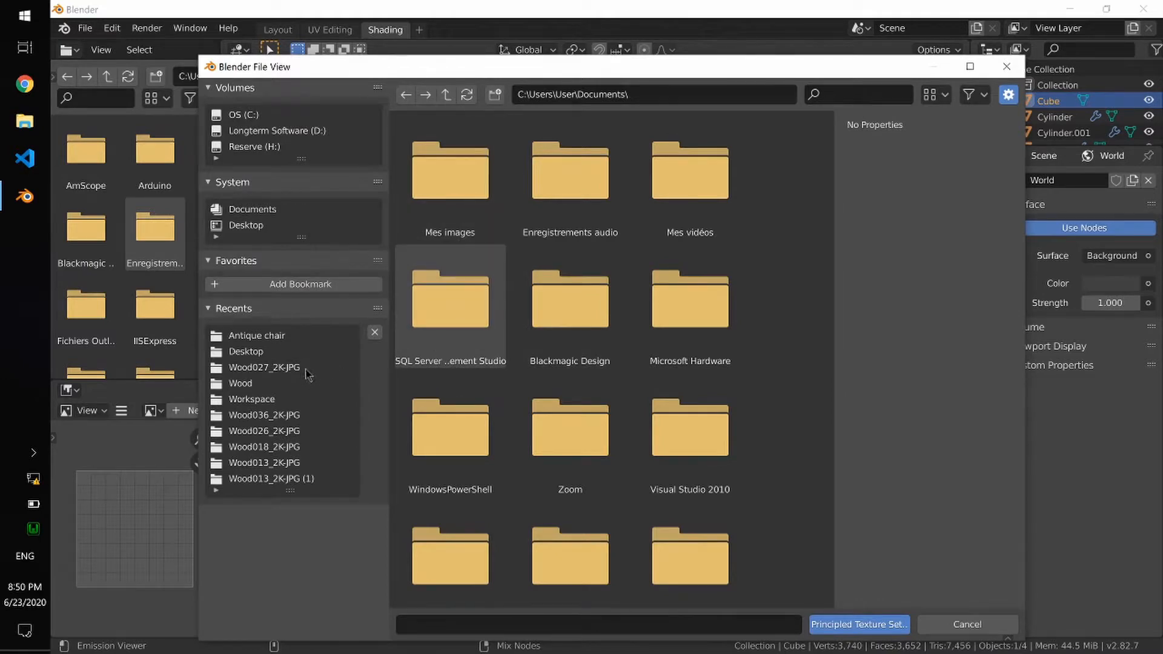
click(268, 336)
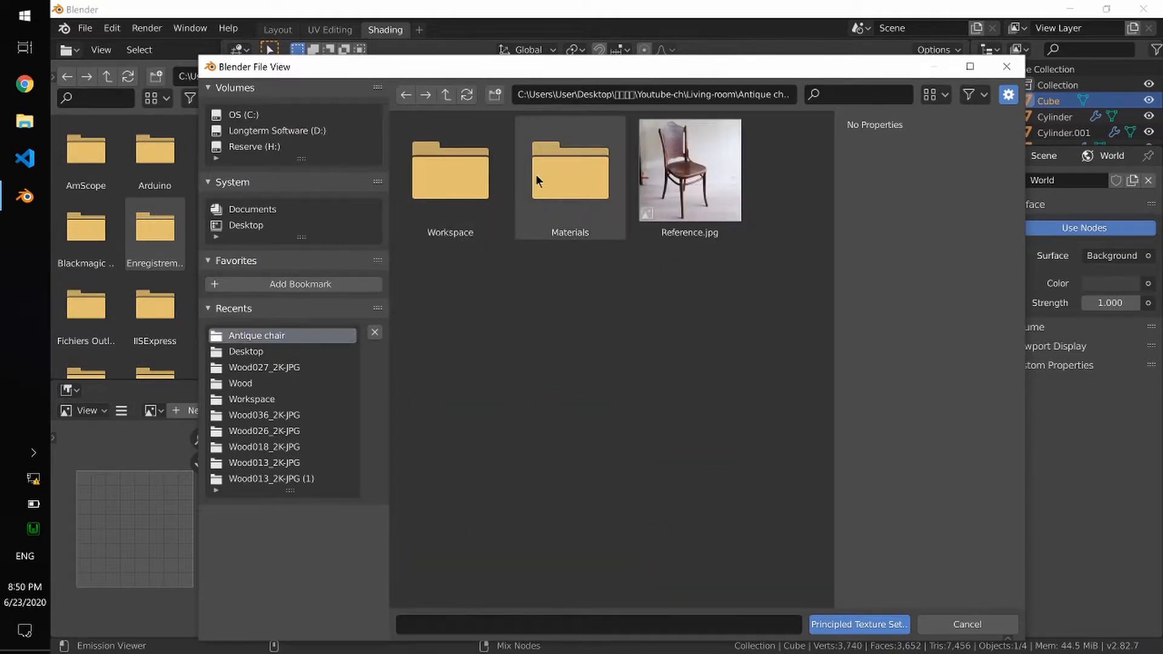
double_click(580, 179)
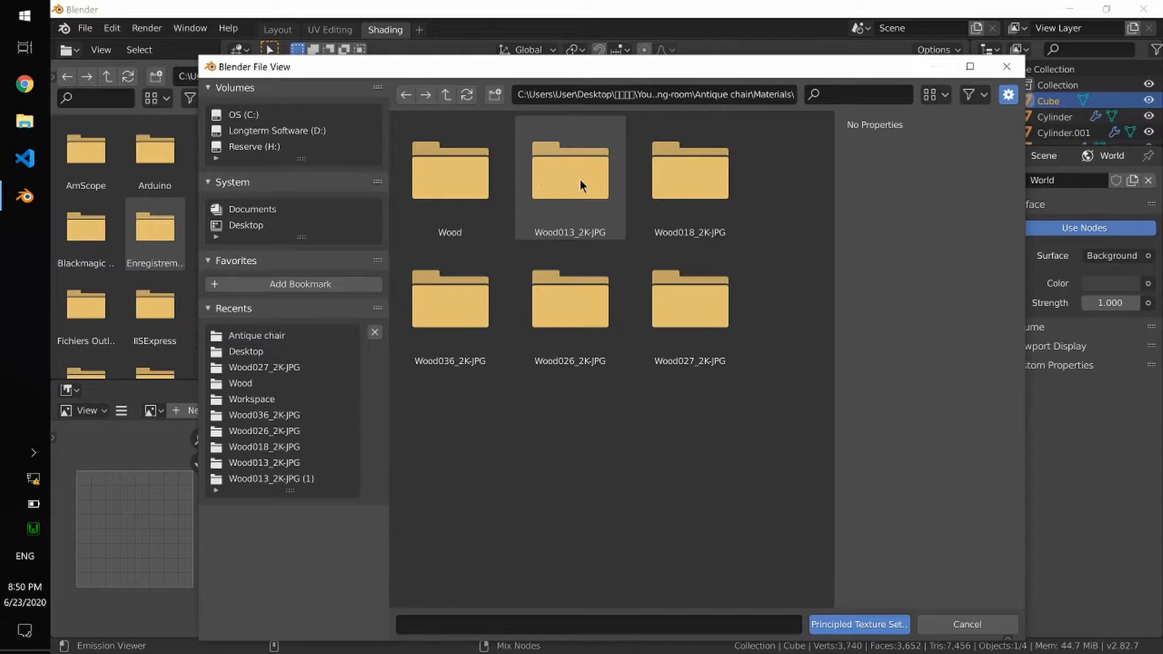
Examine the texture images in the Wood, Wood013_2K-JPG, Wood018_2K-JPG, Wood036_2K-JPG and Wood026_2K-JPG folders
click(455, 210)
double_click(453, 206)
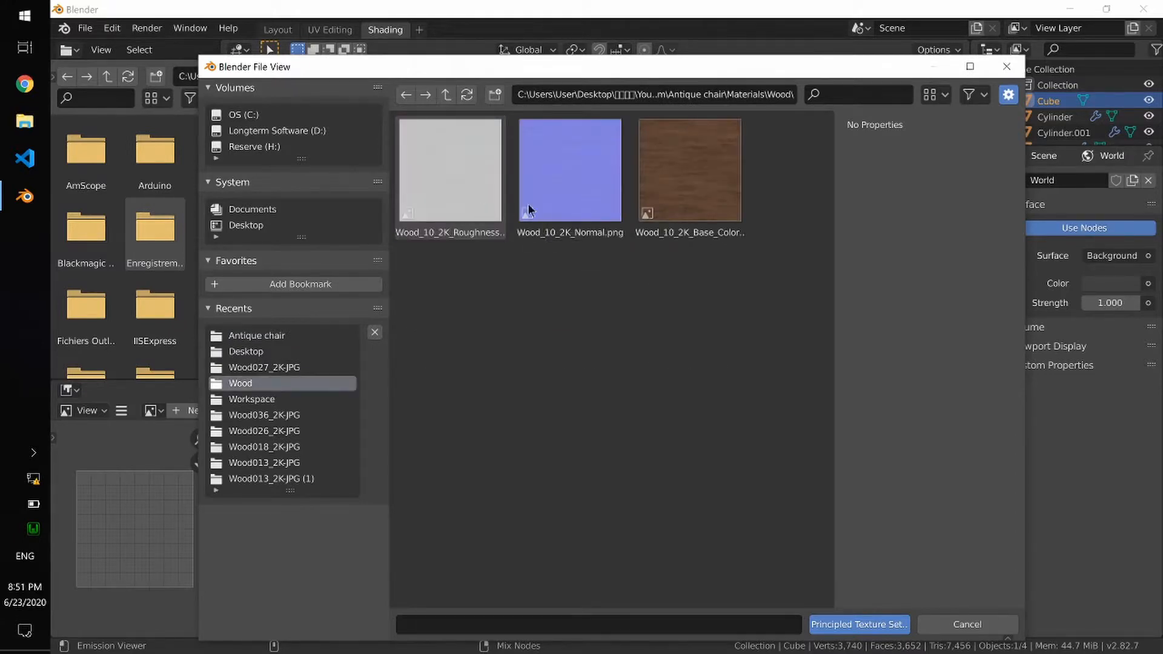
click(446, 95)
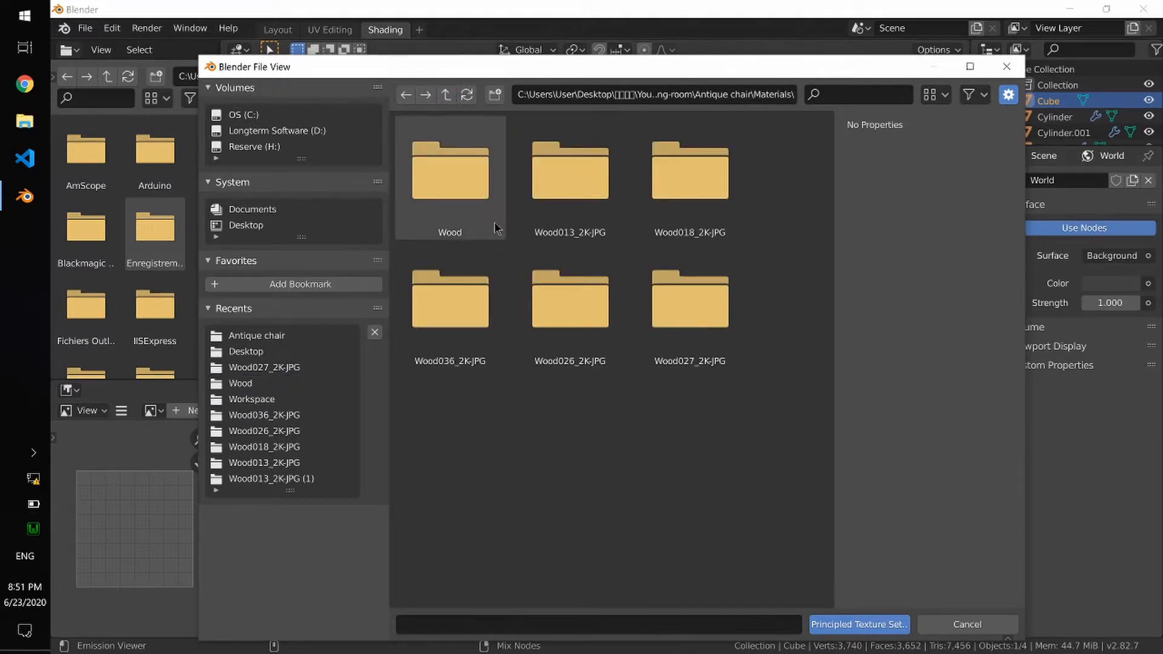
double_click(594, 207)
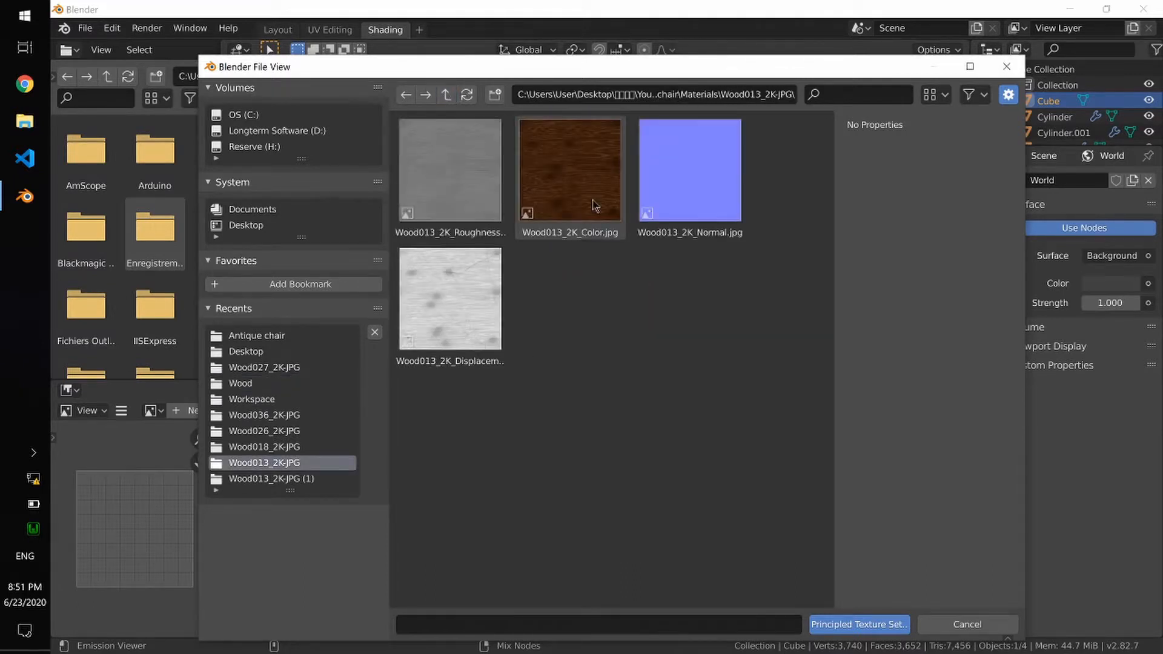
click(446, 95)
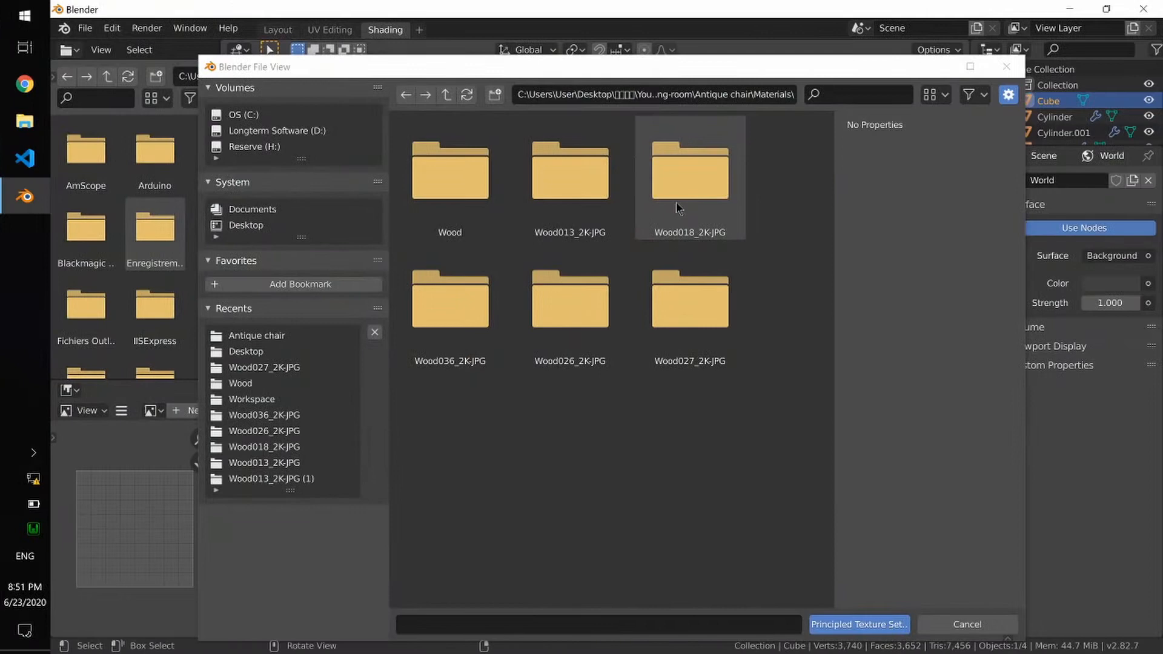
double_click(678, 206)
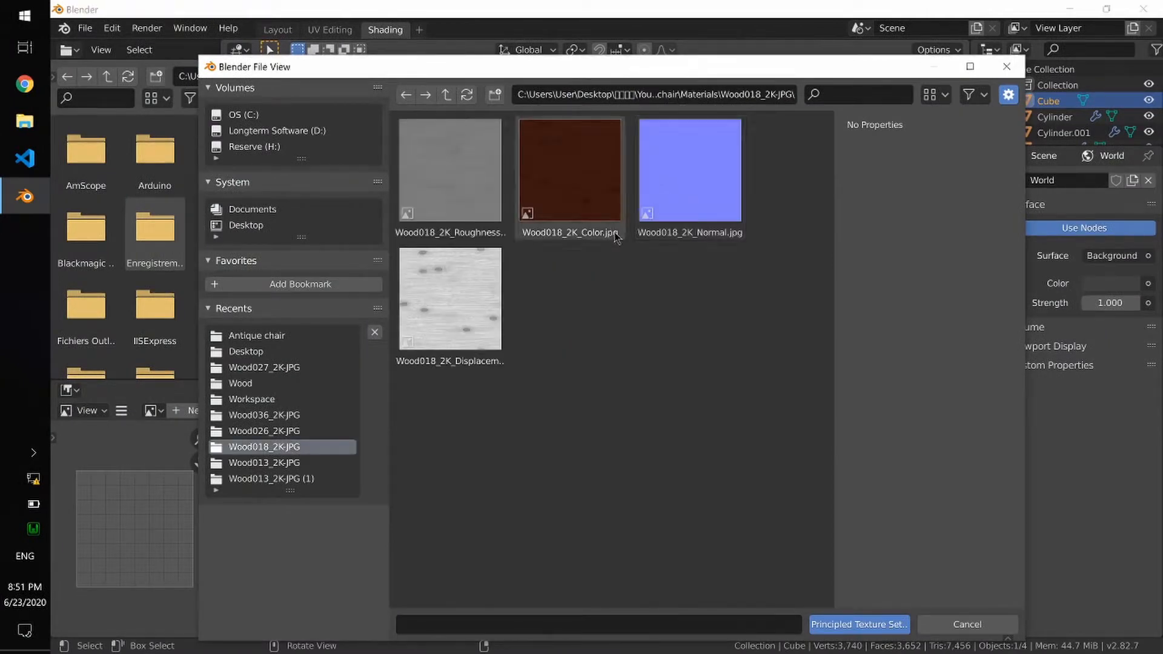
click(446, 94)
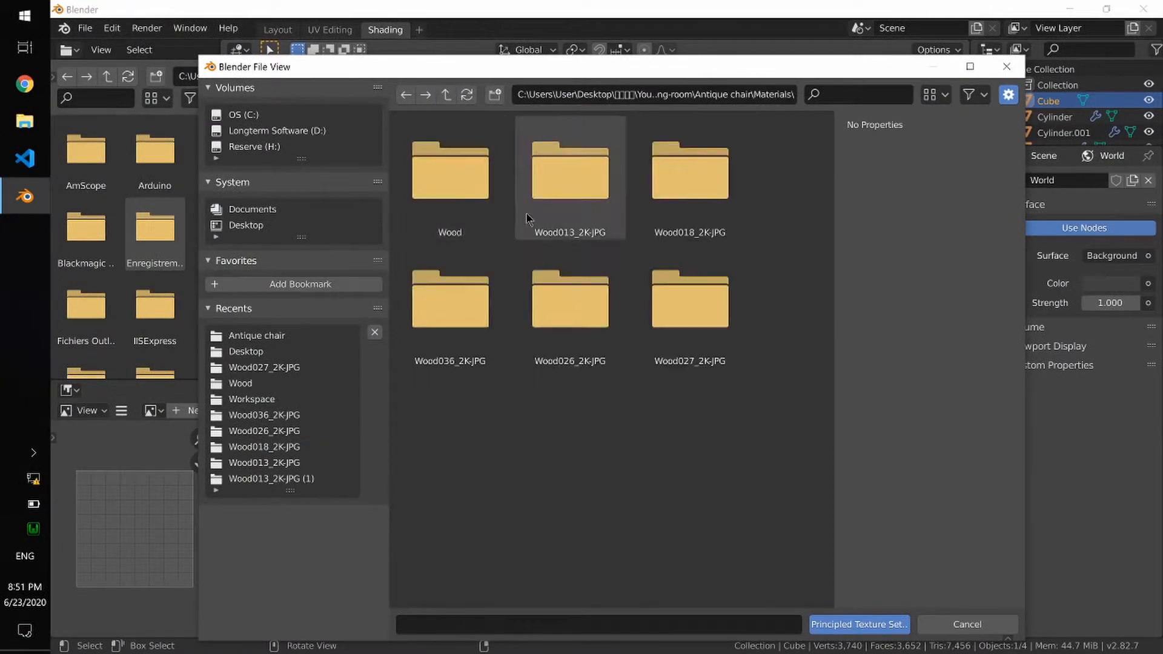
double_click(479, 275)
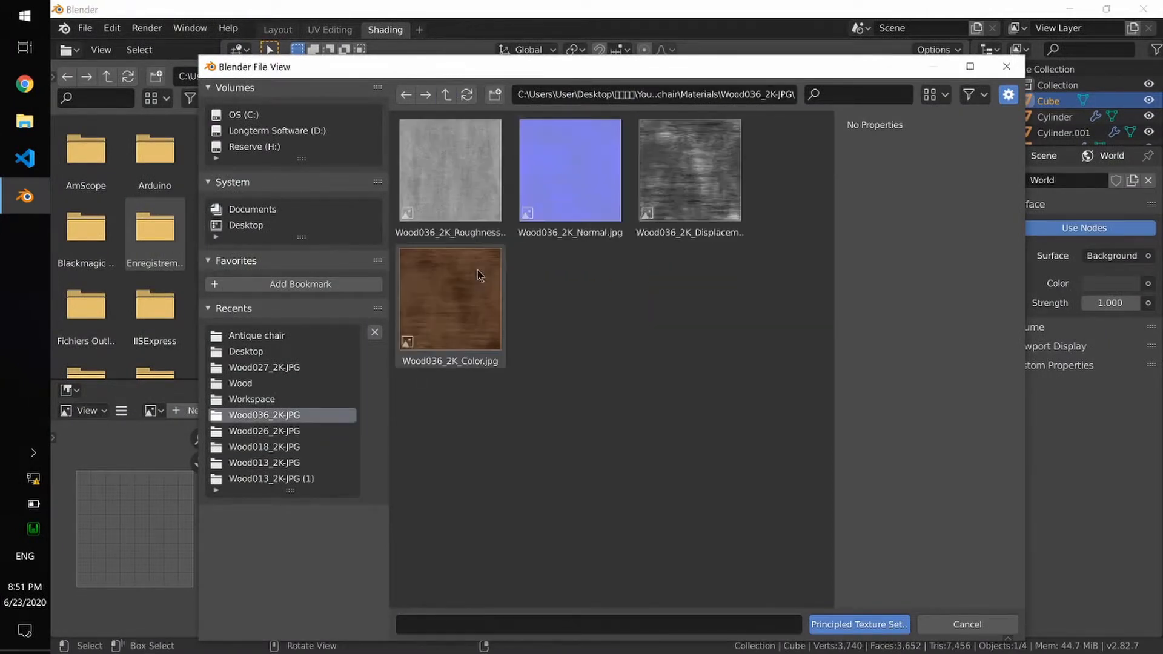
click(447, 94)
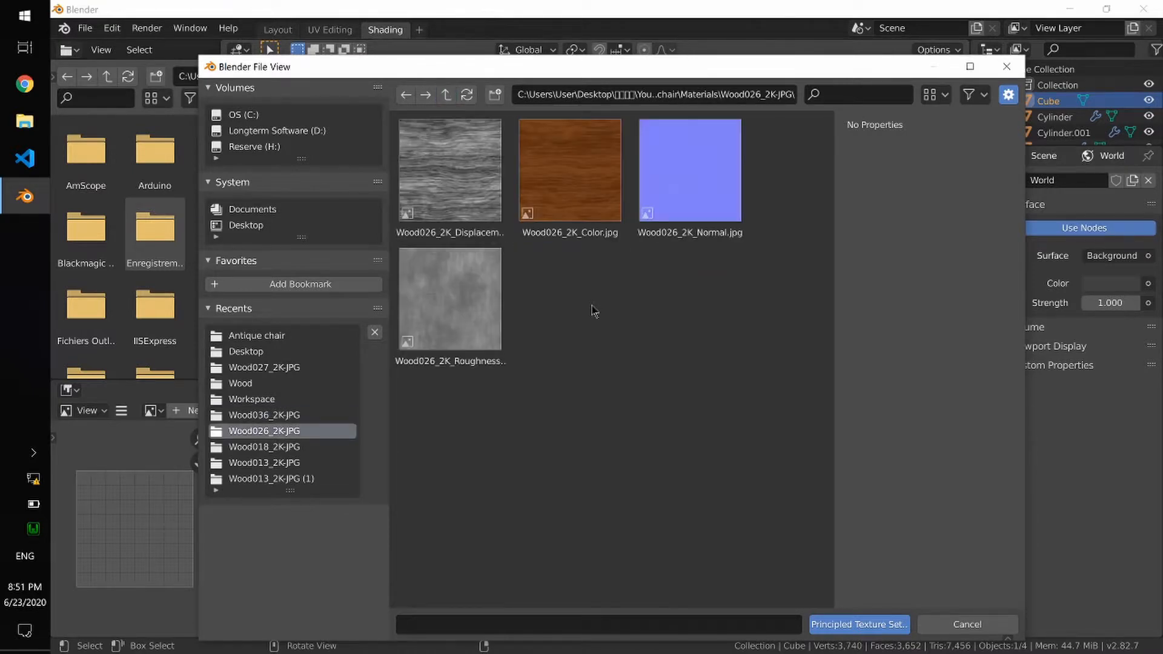
click(446, 94)
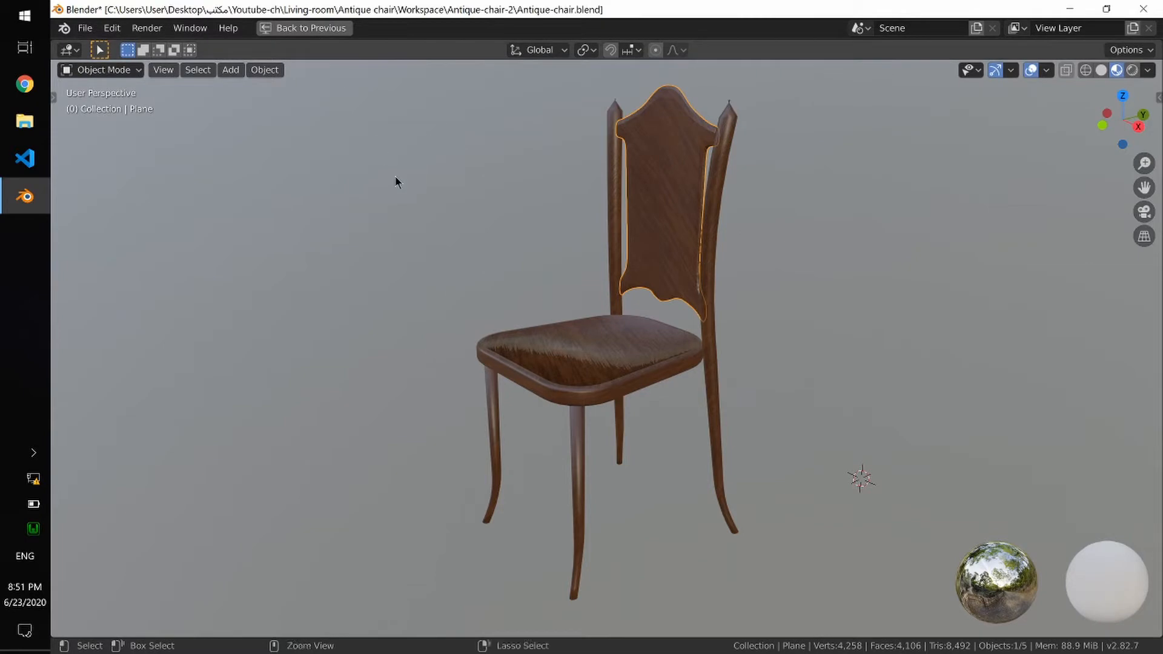
In the finished Antique-chair.blend file, leave the maximized view and examine the backrest's wood material nodes
key(ctrl+space)
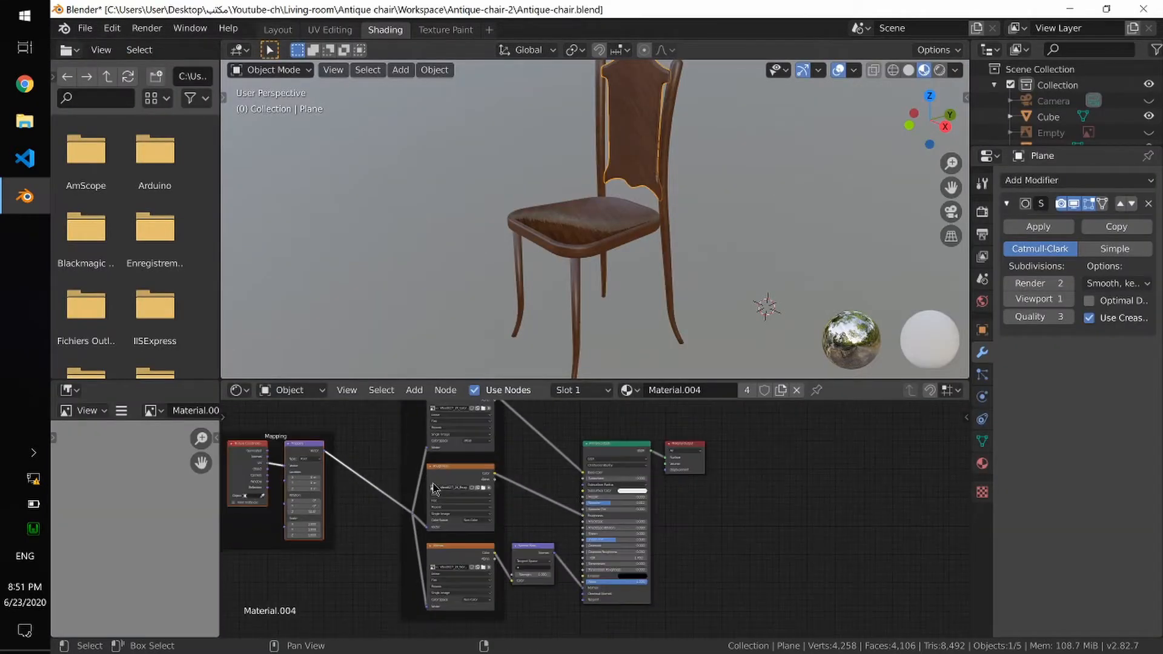
scroll(433, 488, up, 3)
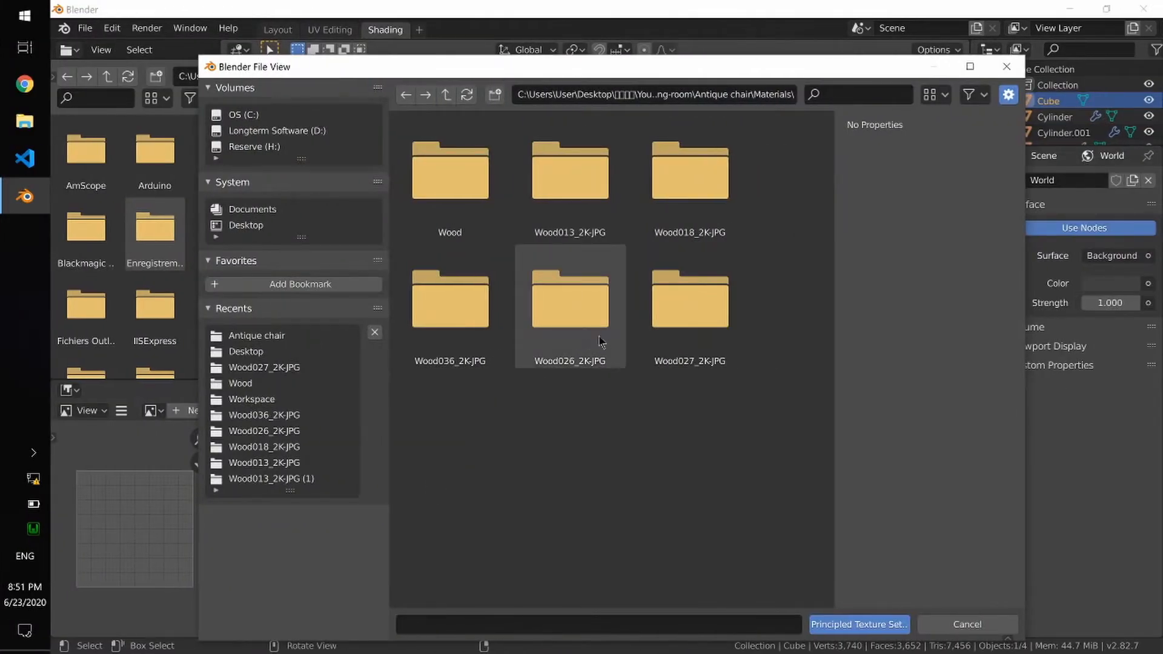
Load the Color, Normal and Roughness images from the Wood027_2K-JPG folder into the seat material as a Principled texture setup
double_click(690, 316)
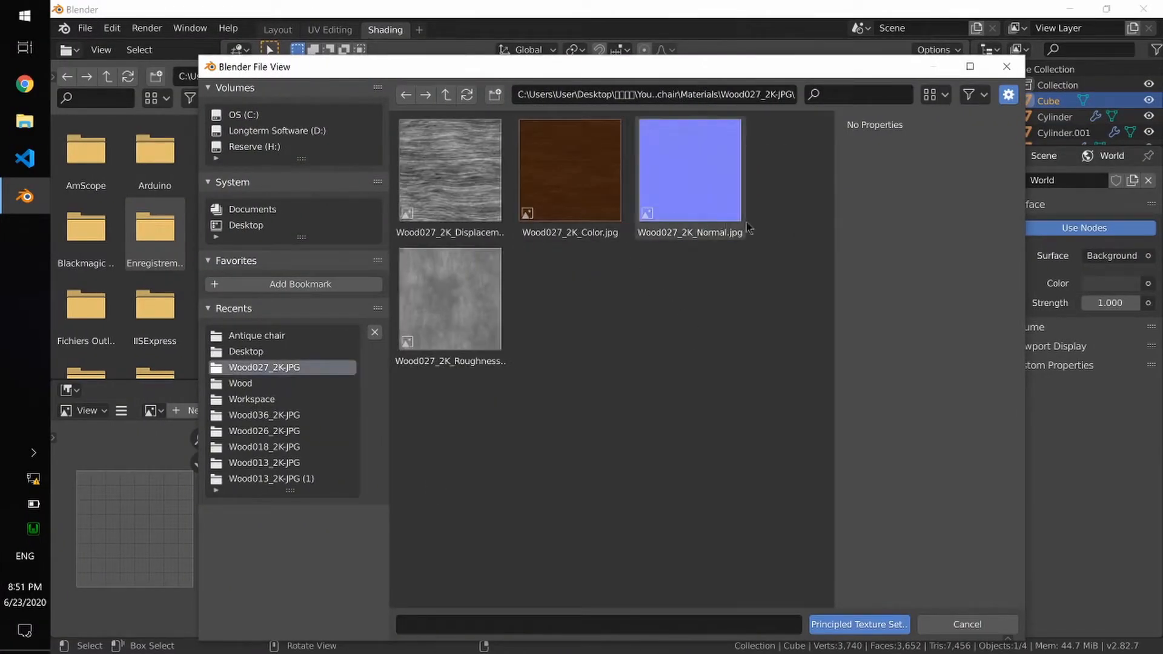
drag(775, 218, 575, 179)
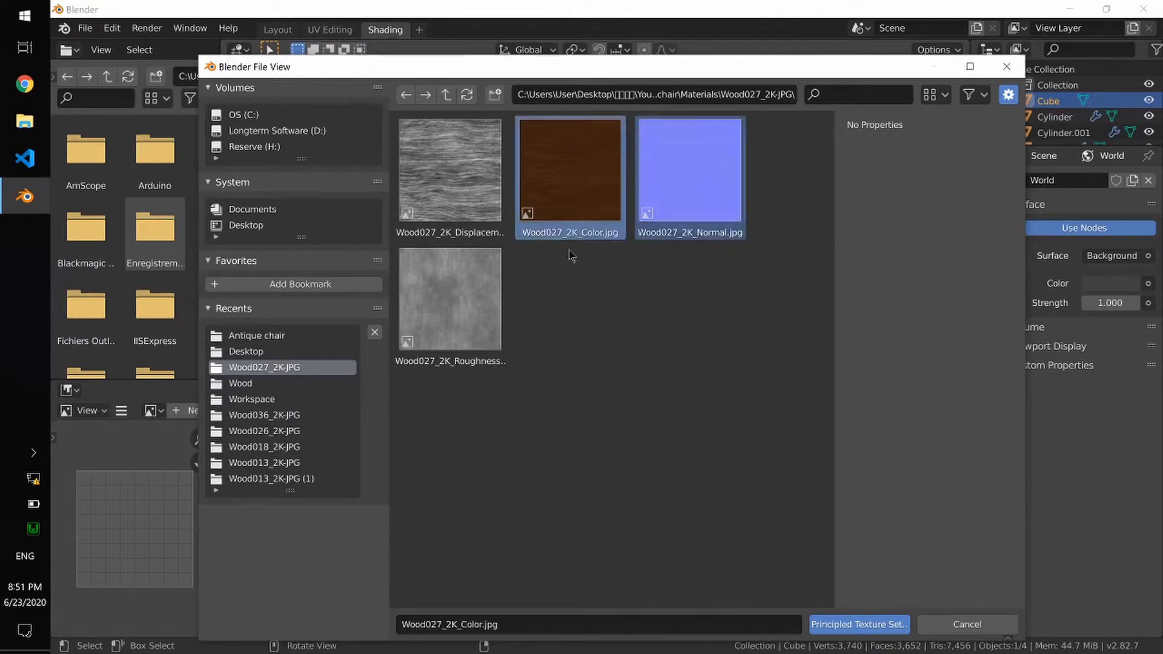
ctrl+click(478, 329)
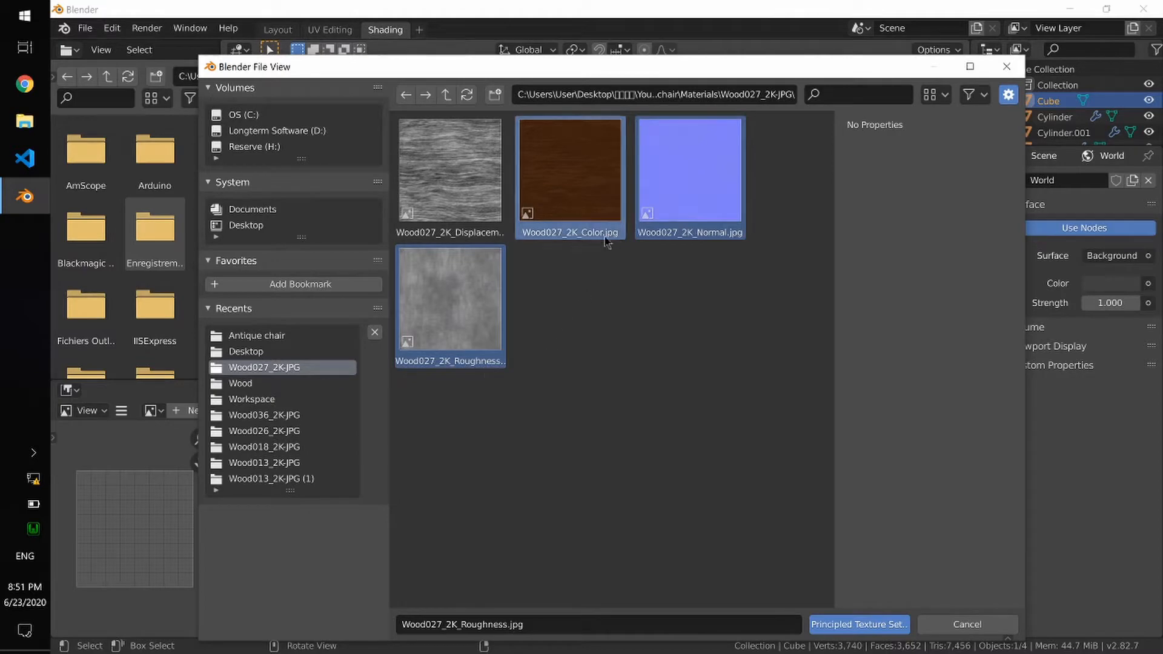
click(841, 624)
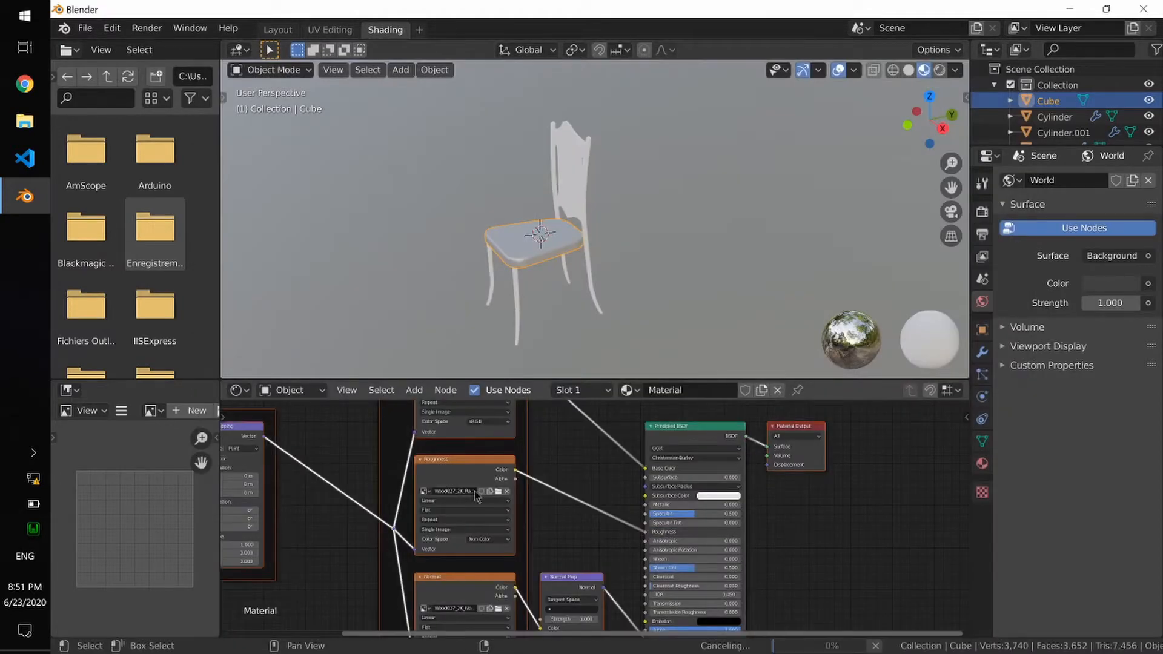
scroll(557, 477, down, 3)
scroll(557, 476, down, 1)
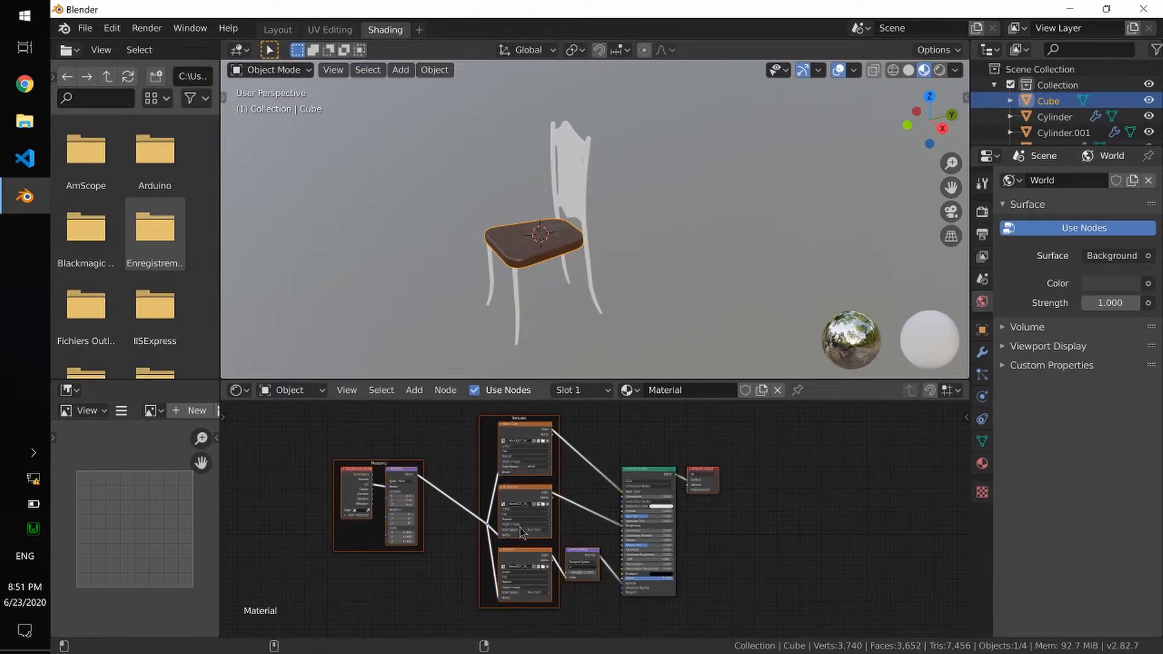
middle_drag(440, 551, 491, 538)
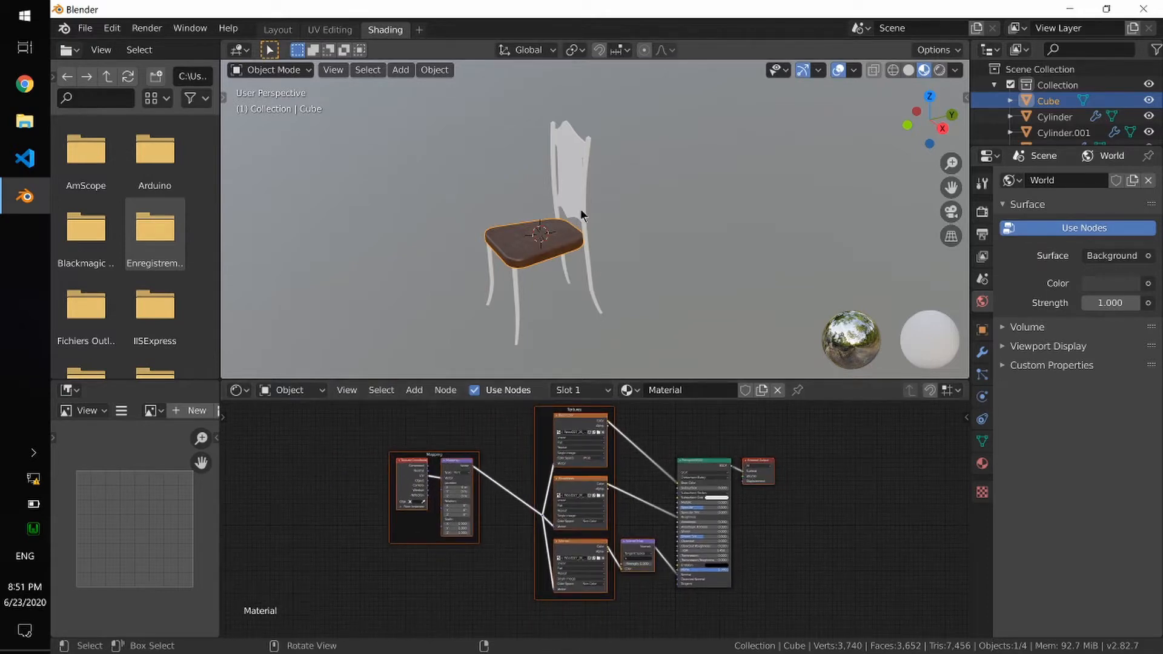
Select the backrest panel, back posts and front legs with the seat as active object, and link the seat's material to them
click(565, 181)
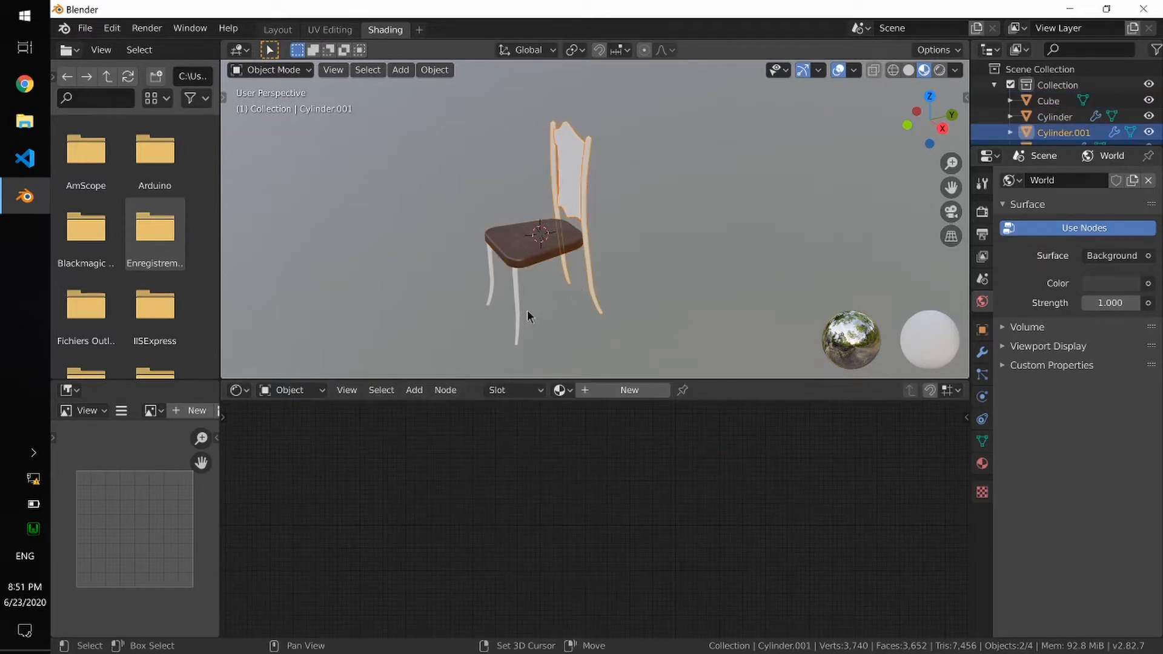
shift+click(514, 300)
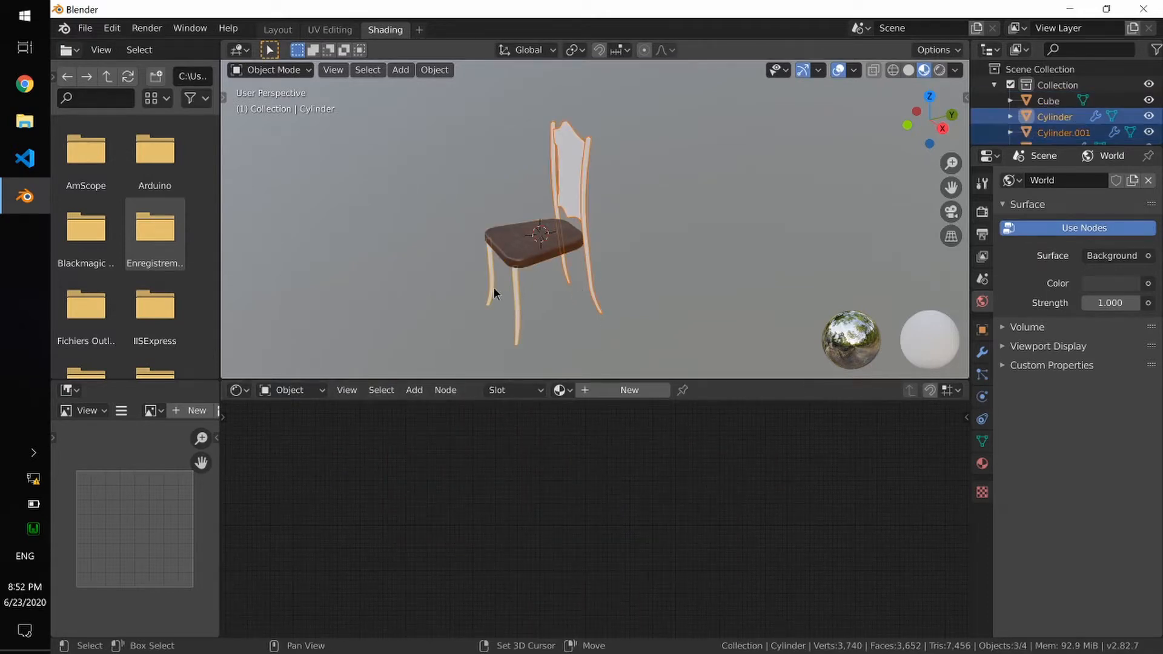
shift+click(563, 246)
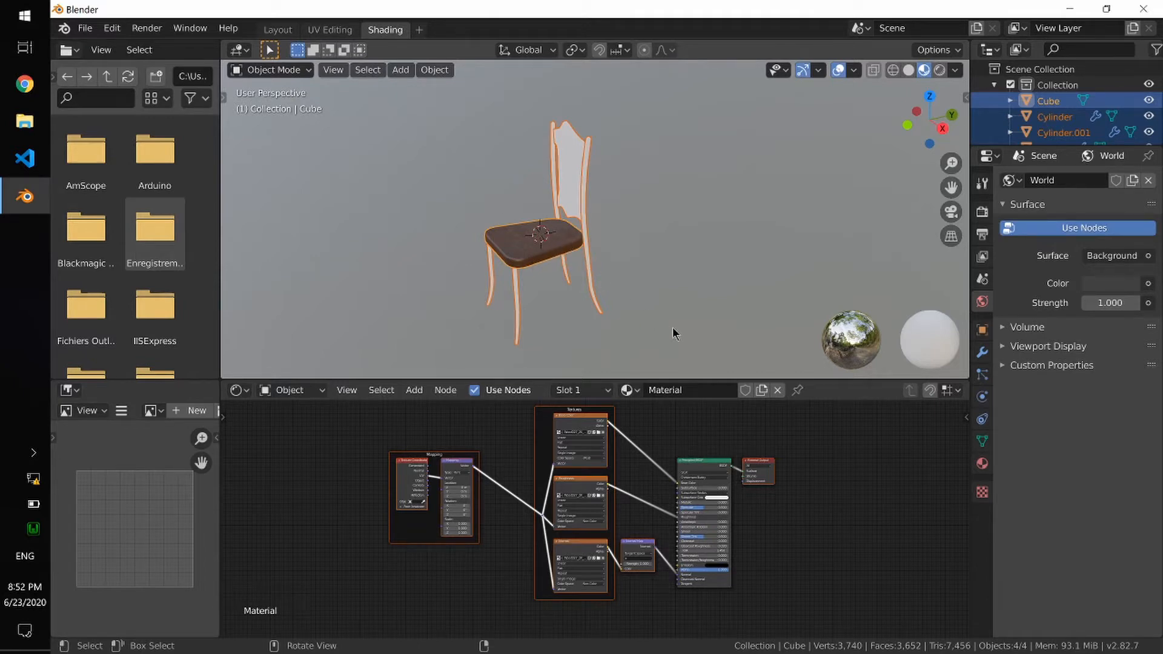
key(ctrl)
key(ctrl+l)
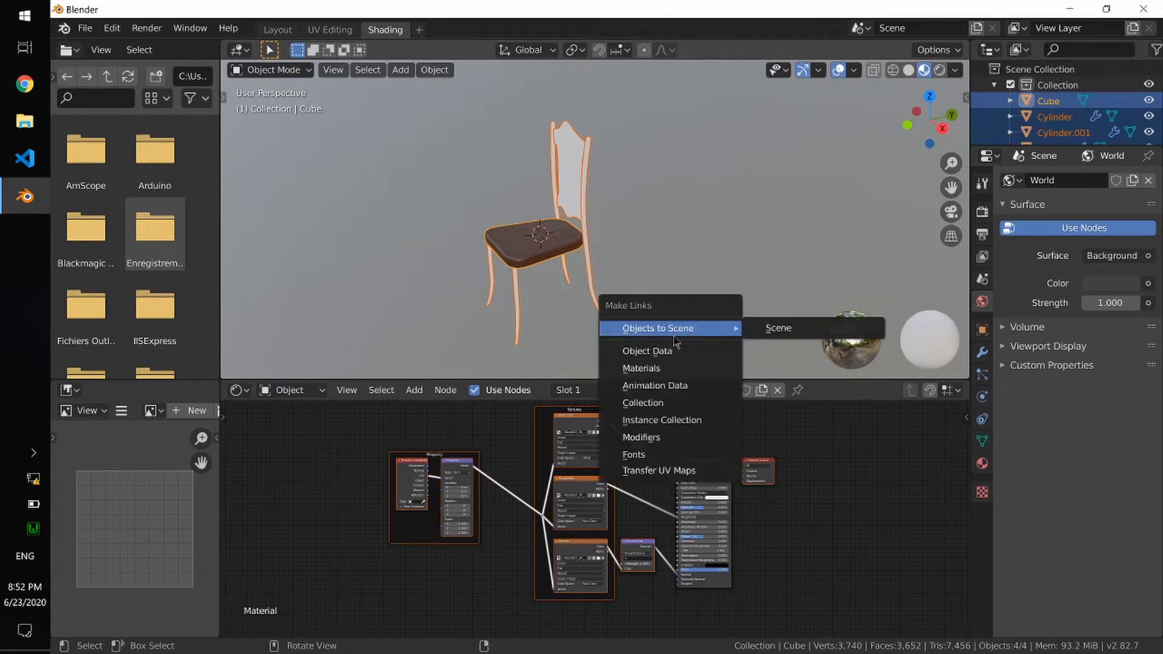
click(674, 370)
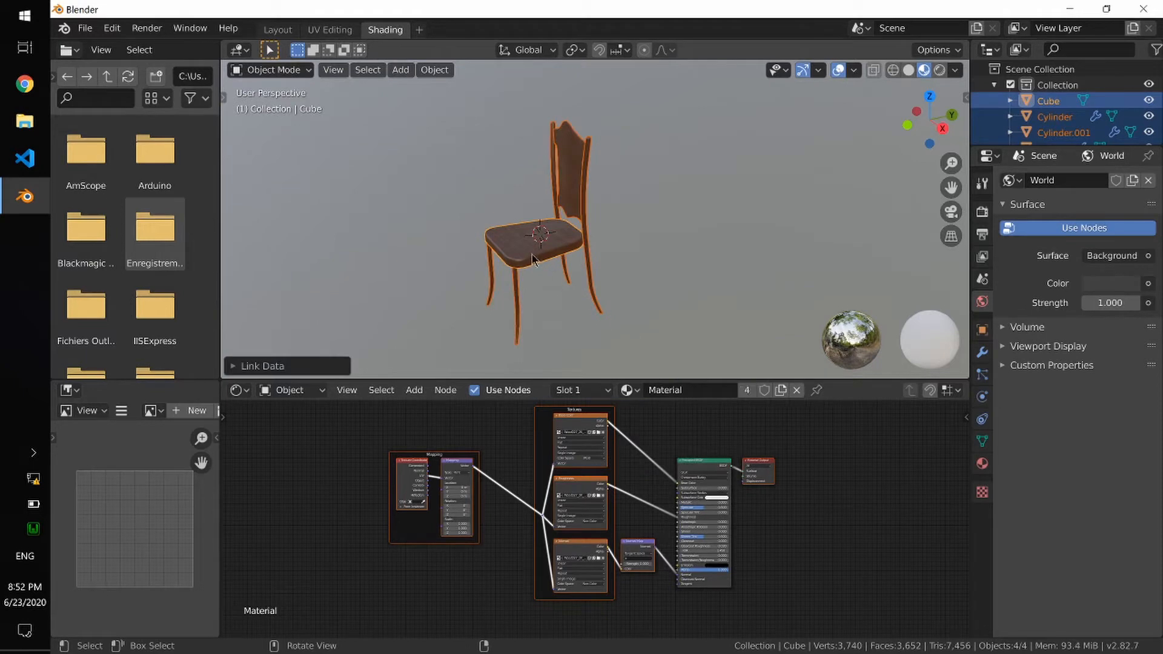
Set the Z rotation in the wood material's Mapping node to 35°
middle_drag(537, 262, 574, 261)
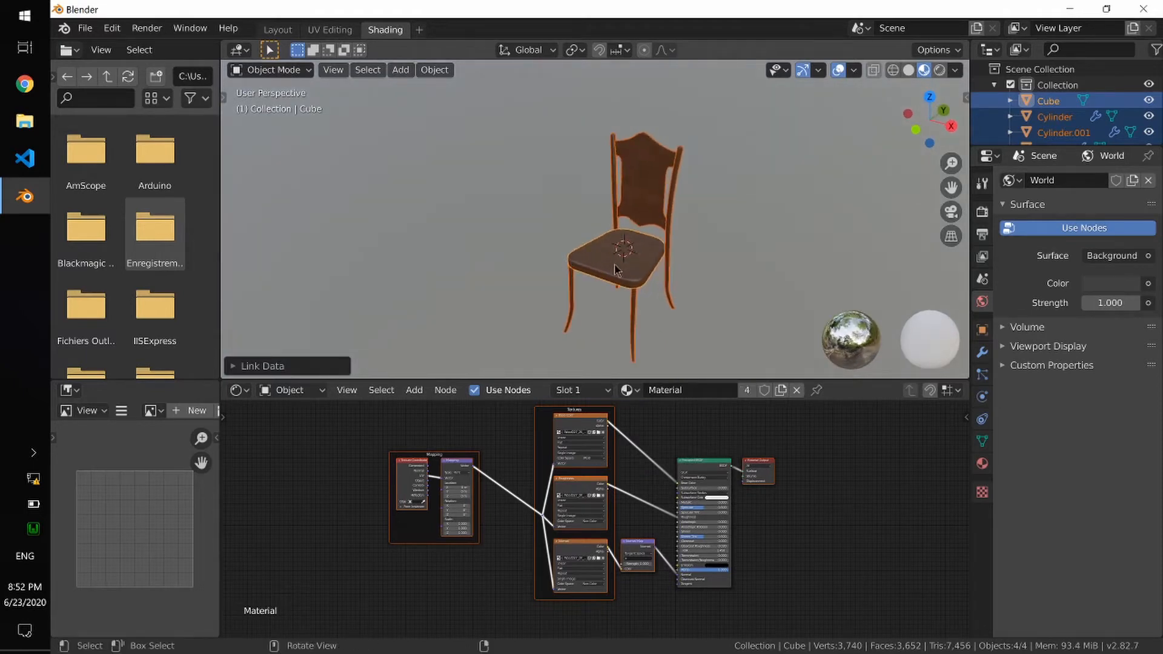
scroll(624, 273, up, 5)
scroll(636, 283, down, 3)
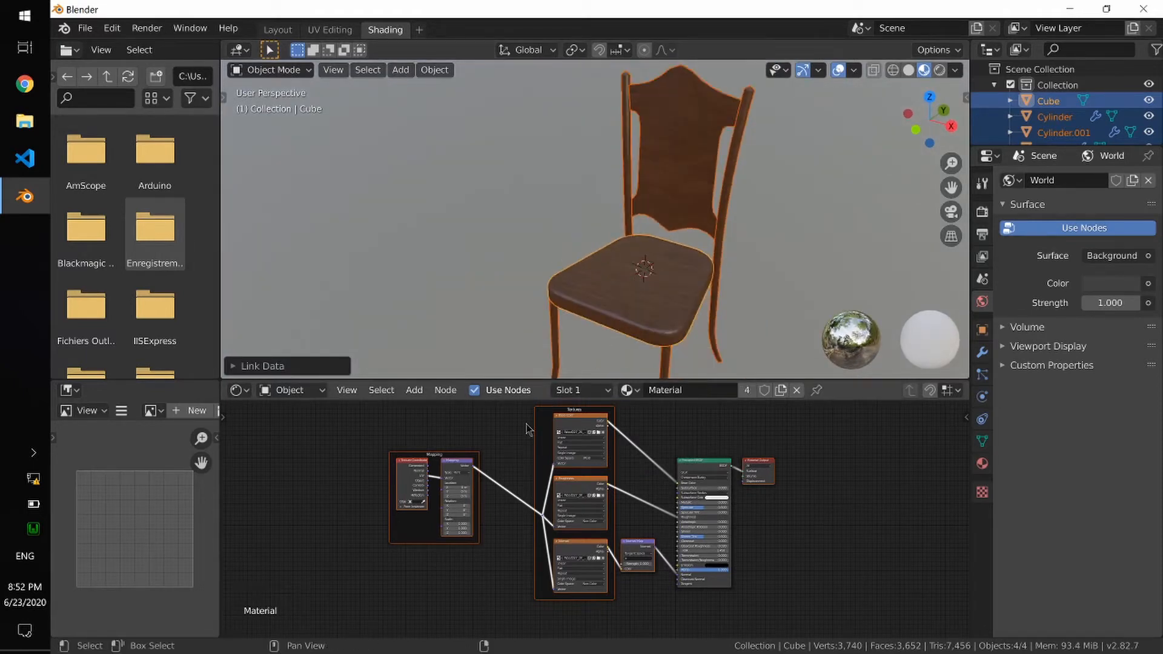
scroll(468, 478, up, 3)
scroll(468, 479, up, 6)
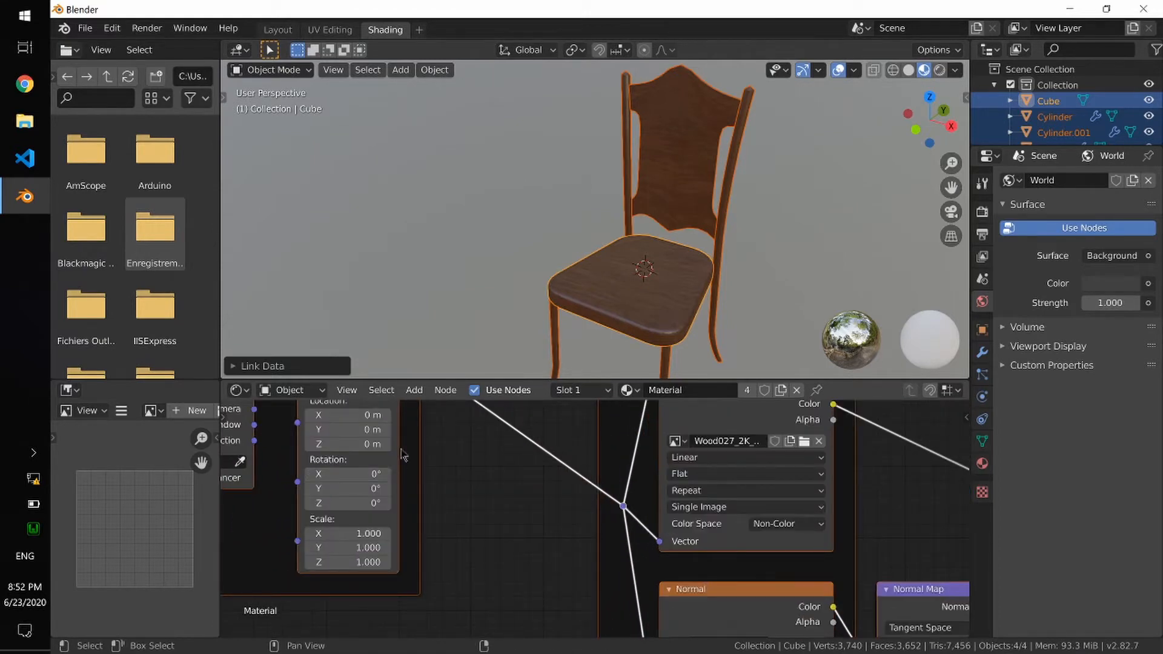
click(370, 488)
key(Tab)
key(Caps_Lock)
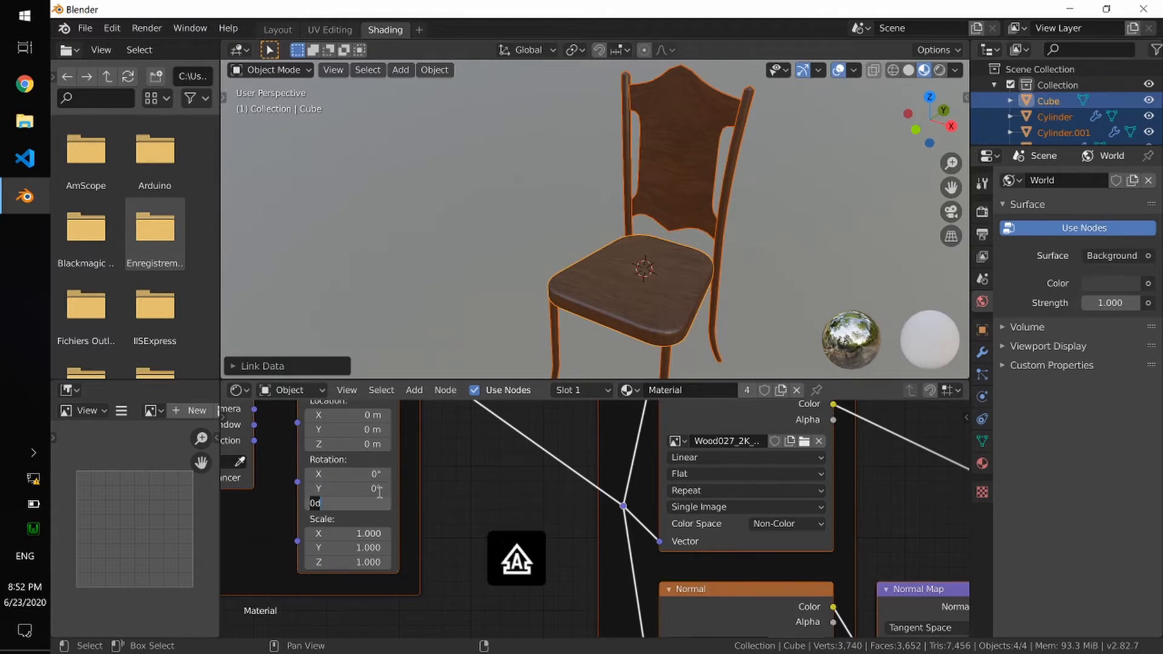
text(35)
key(Return)
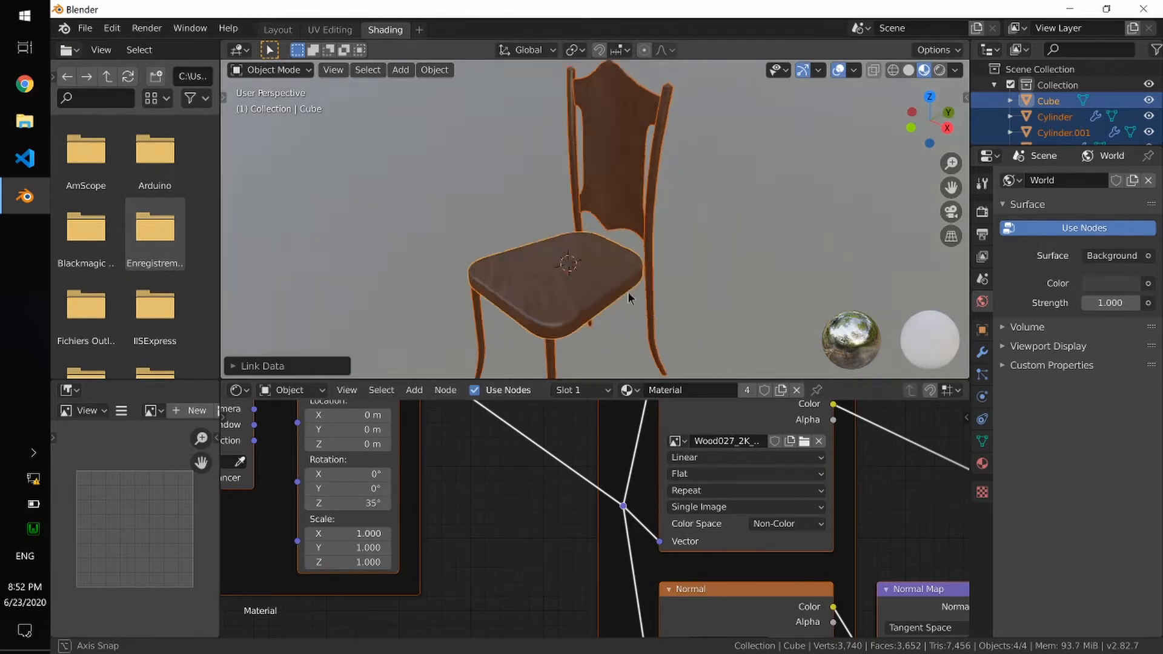
Maximize the 3D viewport and apply smooth shading to the chair's seat
middle_drag(628, 292, 725, 311)
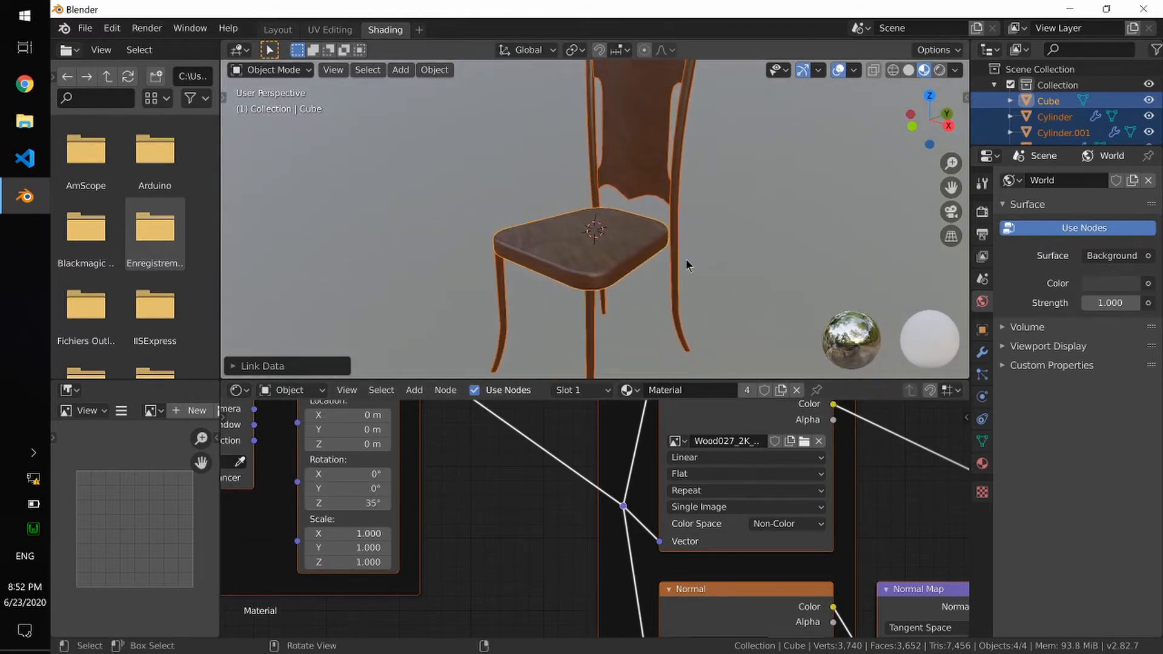
key(ctrl+space)
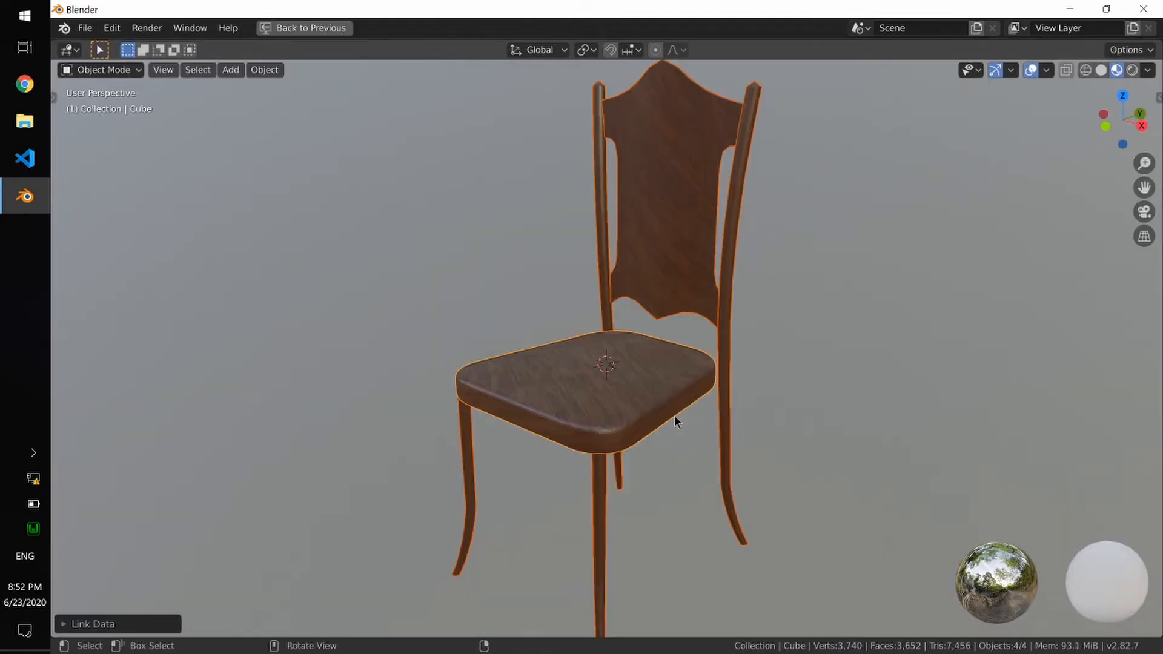
click(654, 407)
right_click(654, 407)
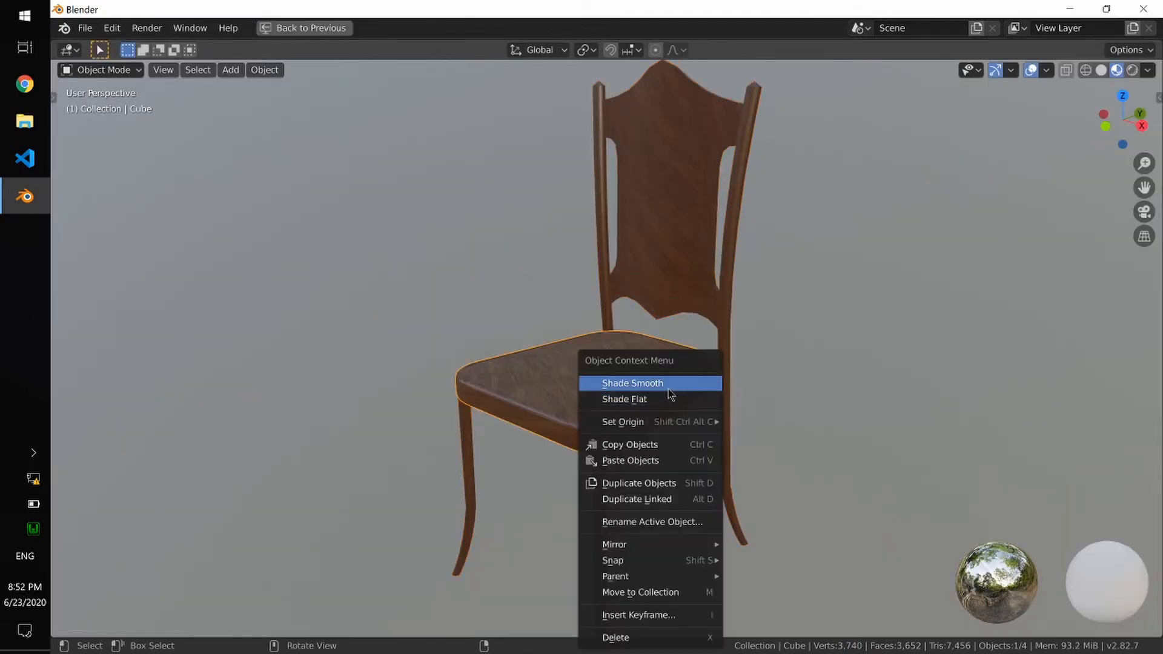
click(671, 389)
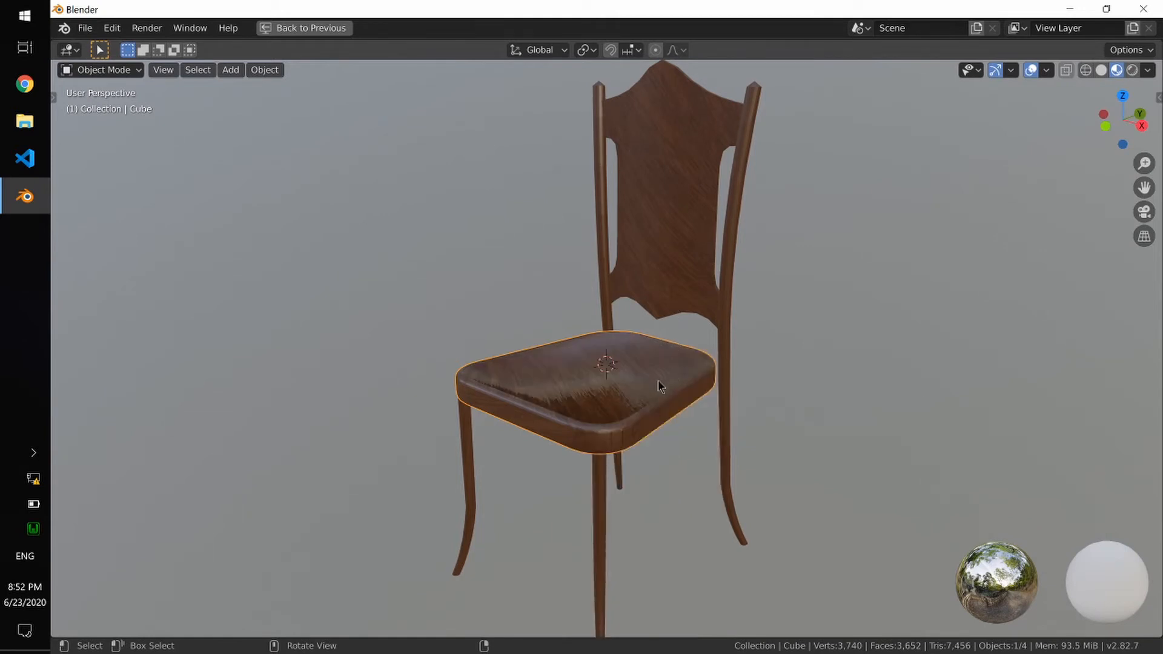
Try smooth shading on the backrest panel, and return it to flat shading
click(660, 280)
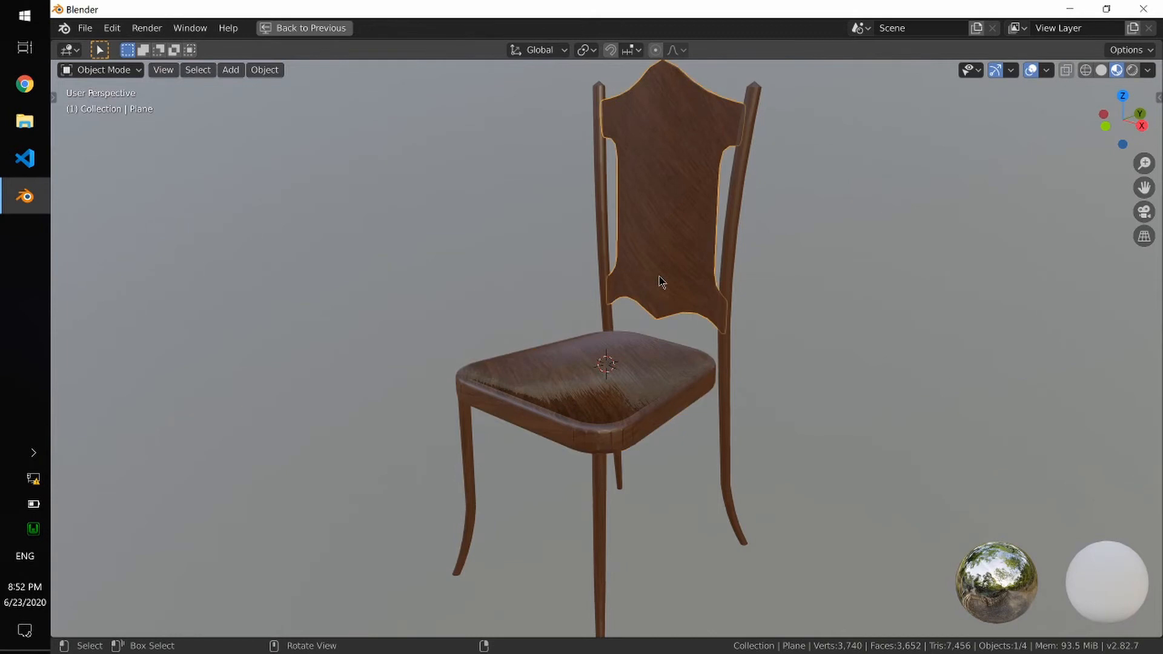
right_click(660, 278)
click(635, 272)
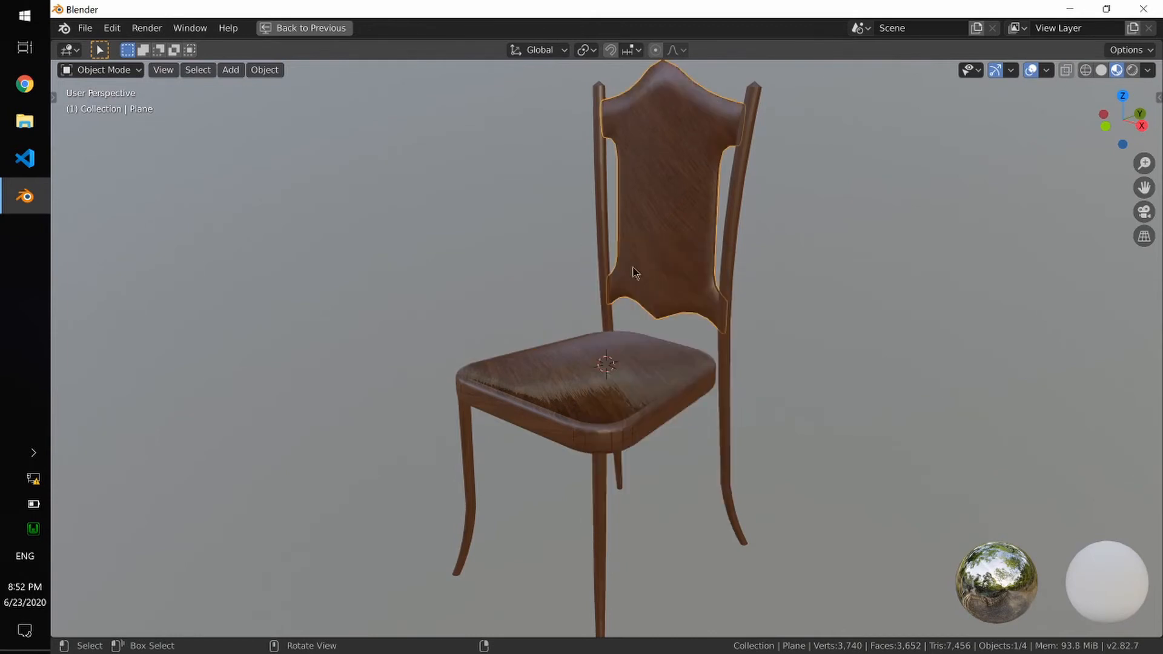
click(605, 249)
click(662, 279)
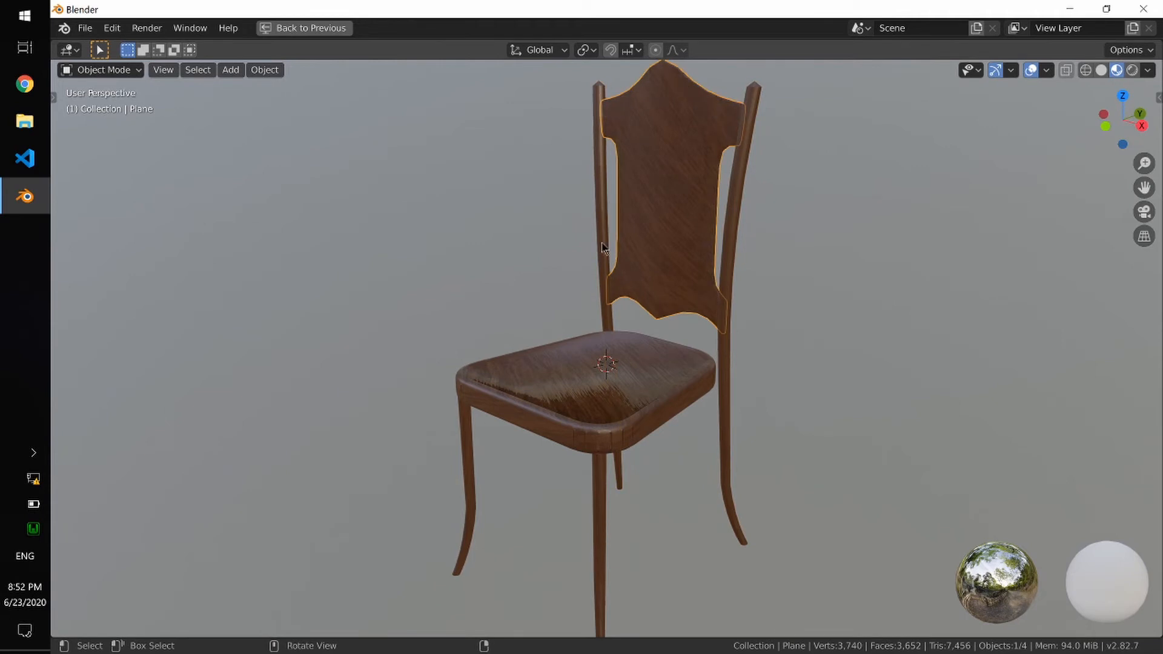
Apply smooth shading to the back posts and to the front legs
click(602, 247)
right_click(613, 275)
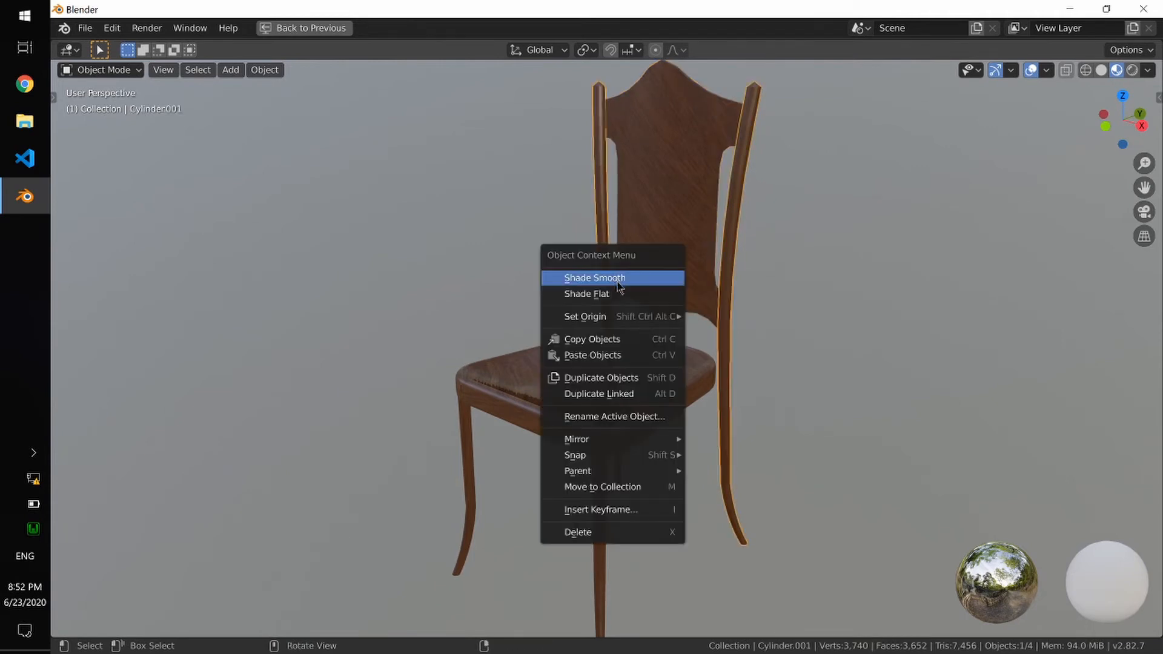
click(620, 277)
click(463, 463)
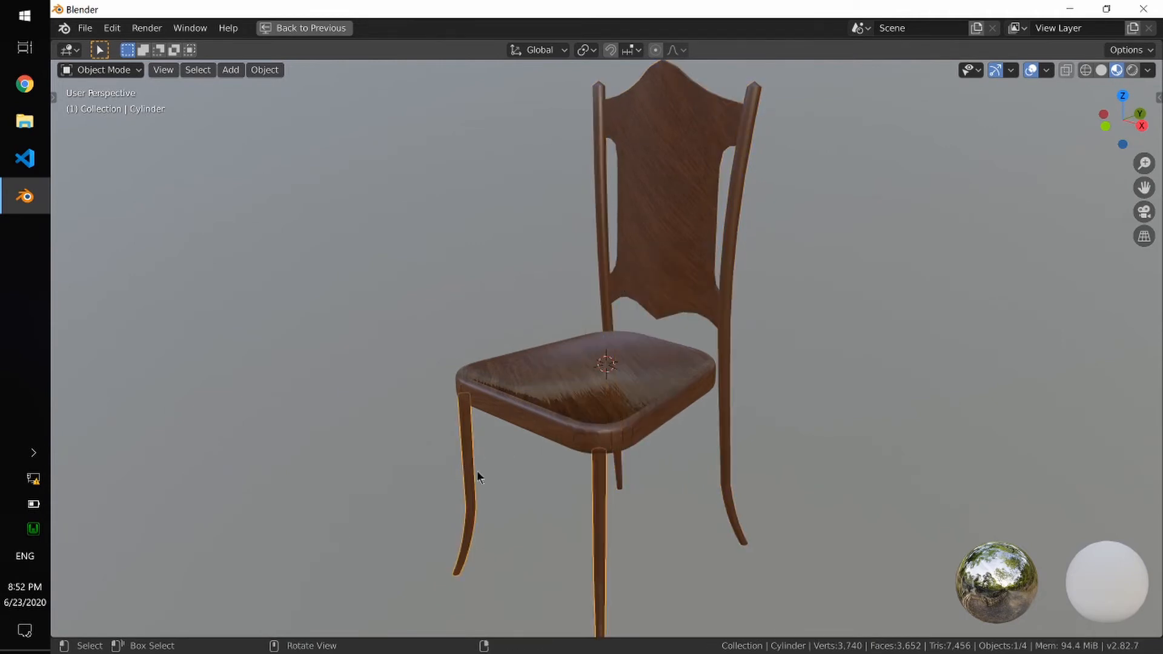
right_click(514, 385)
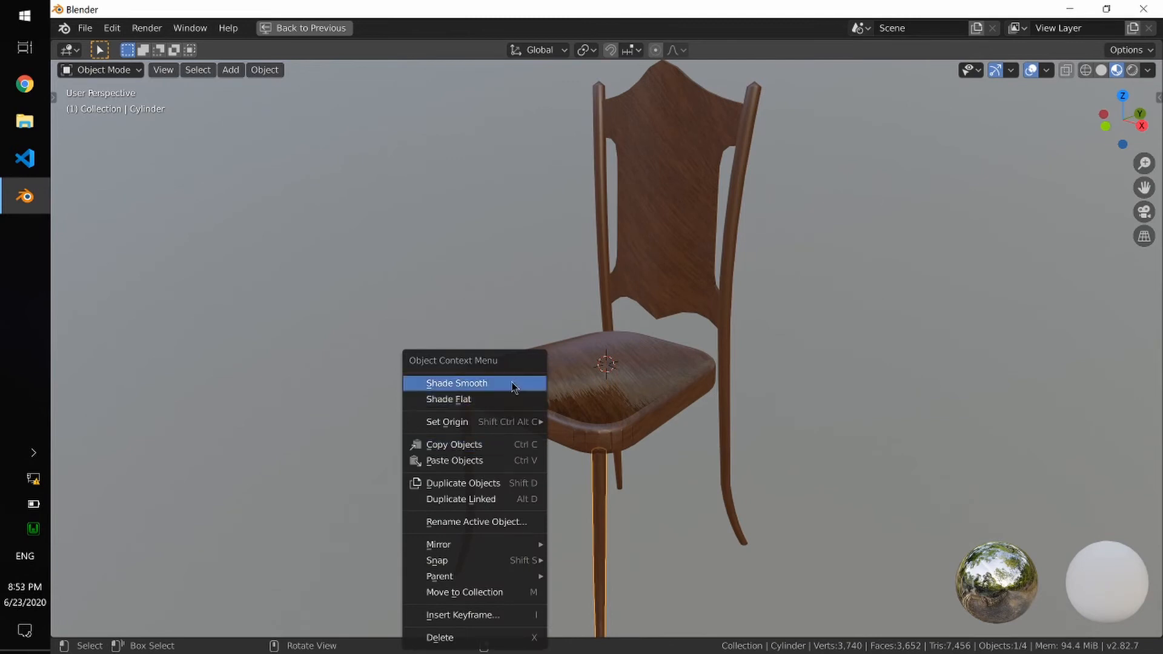
click(514, 387)
scroll(692, 394, down, 4)
scroll(692, 394, up, 3)
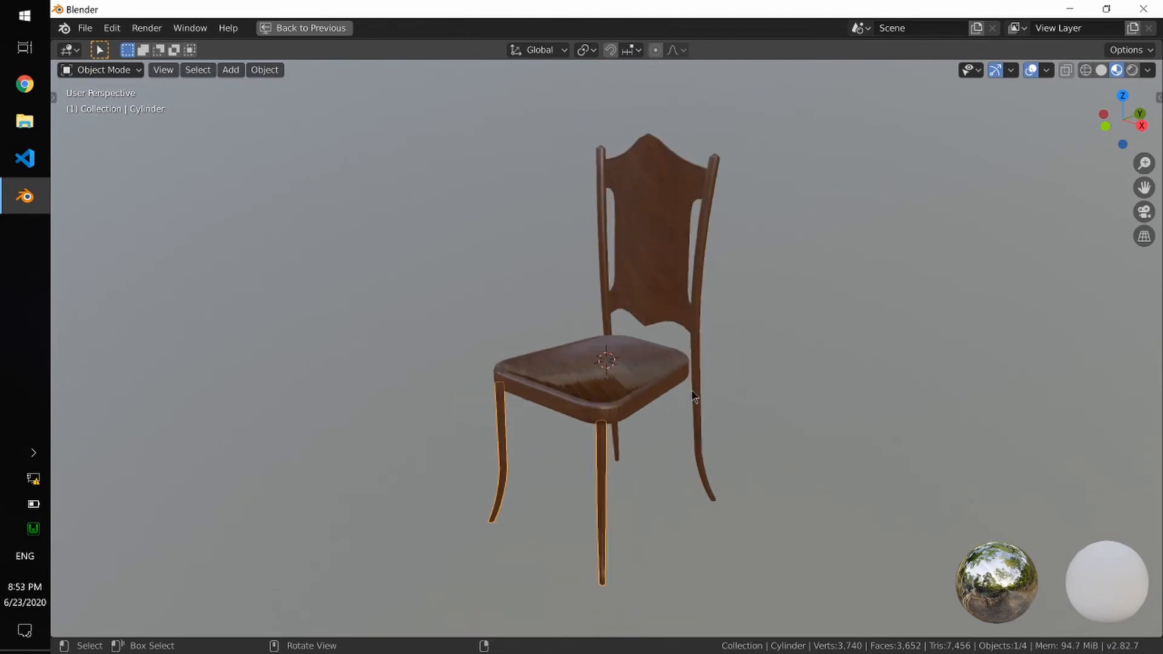
scroll(688, 390, down, 3)
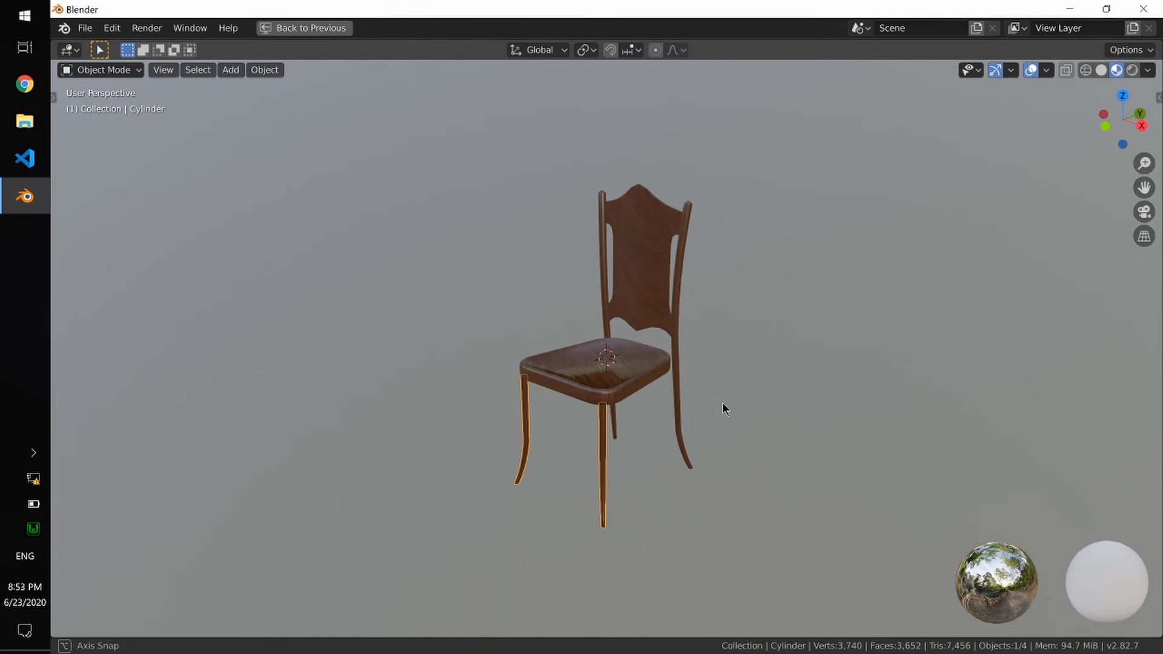
middle_drag(721, 402, 717, 401)
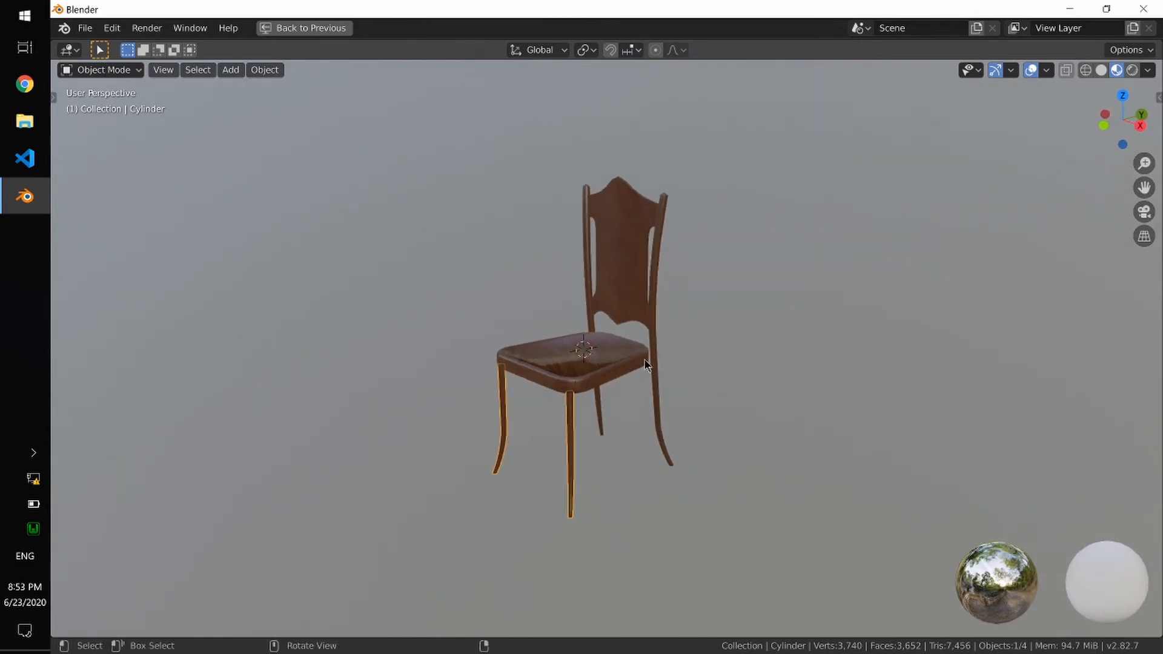